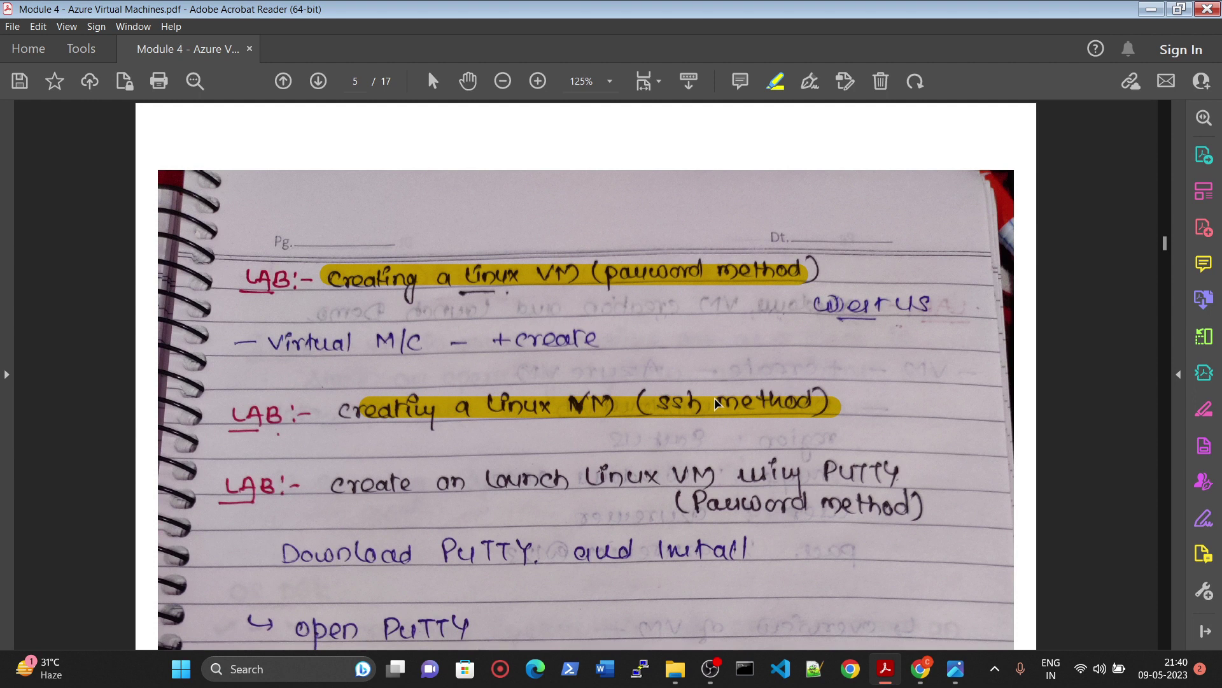
Highlight "using PuTTY (Password method)" in the third lab heading on page 5 of the notes
scroll(382, 445, "down", 2)
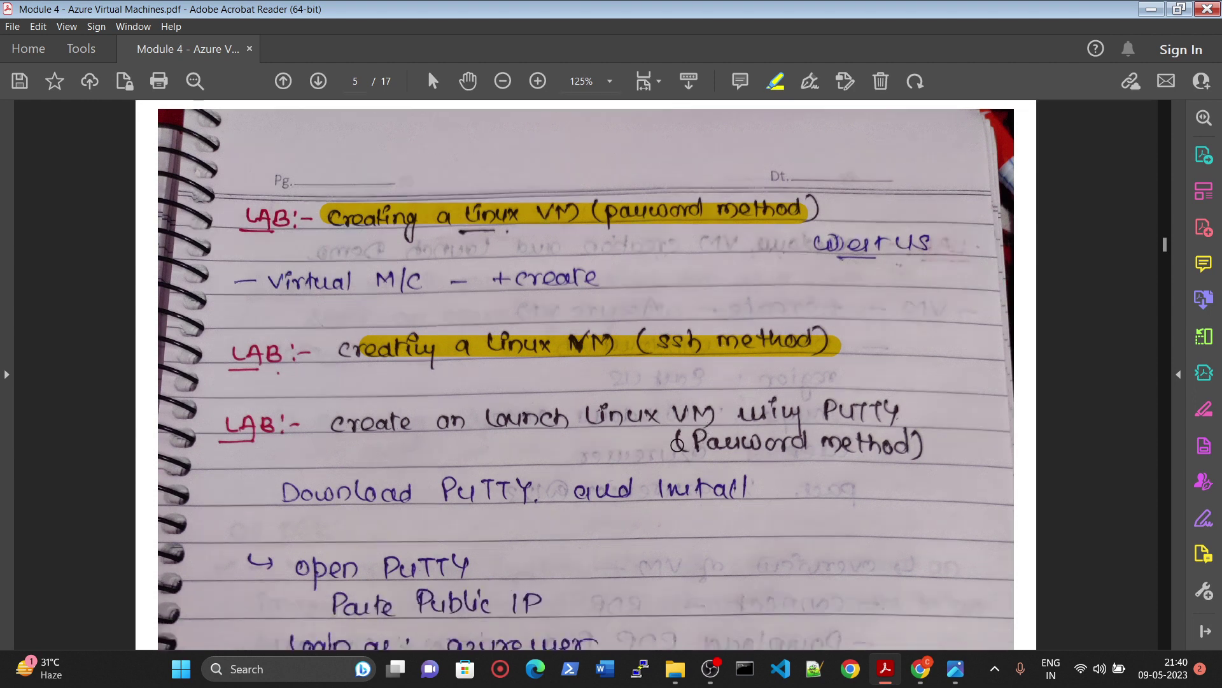
left_click_drag(670, 445, 911, 449)
left_click_drag(781, 413, 880, 412)
Highlight "PuTTY" and "or SSH" in the Launch VM lab heading further down page 5
scroll(906, 439, "down", 12)
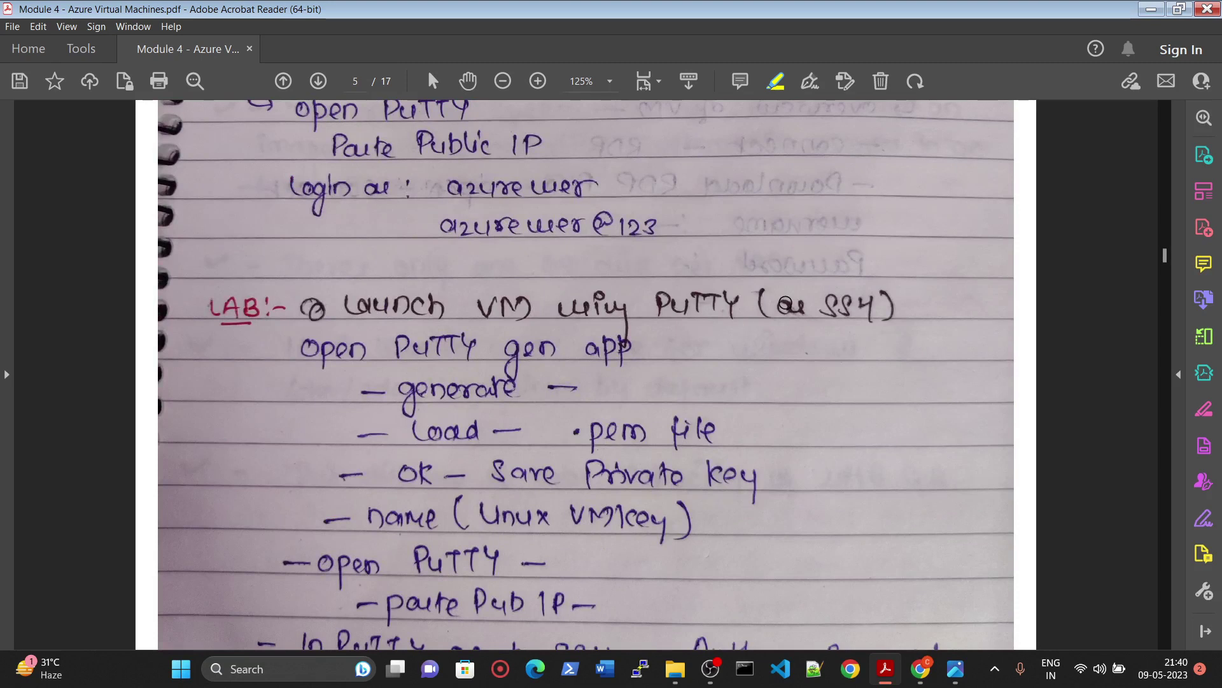
left_click_drag(796, 307, 898, 307)
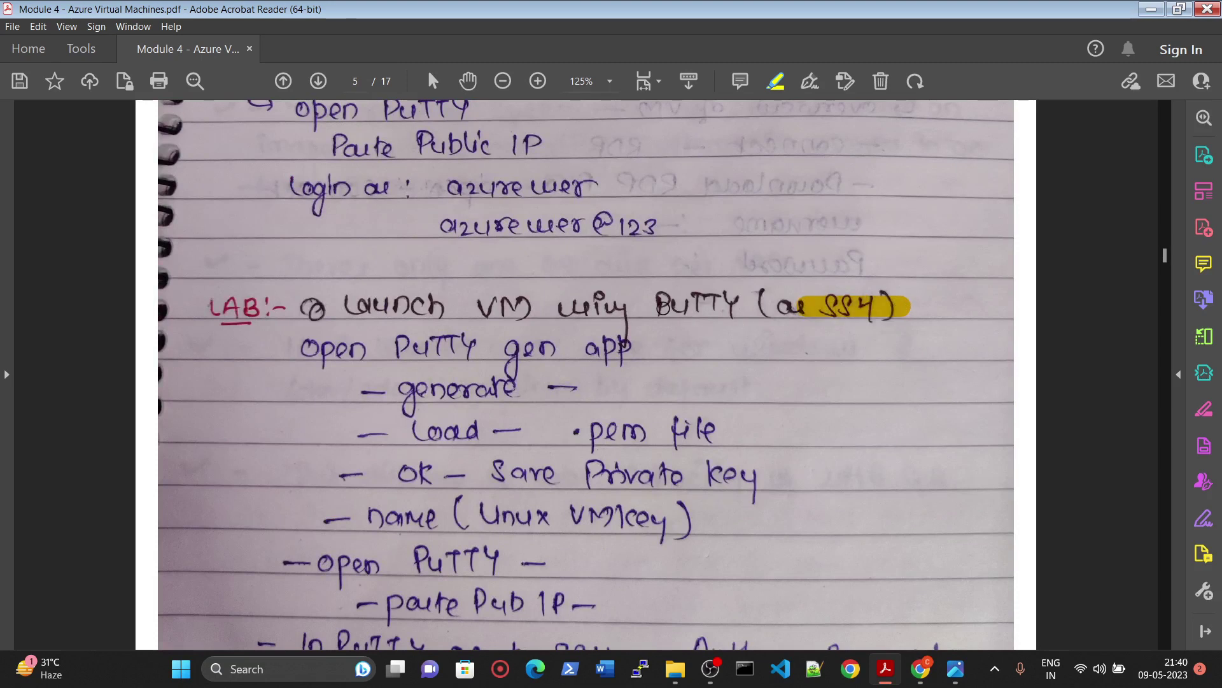
left_click_drag(653, 306, 751, 307)
Highlight the lab heading "Windows VM creation and Launch Demo" on page 6
scroll(734, 357, "down", 13)
scroll(734, 357, "down", 6)
left_click_drag(337, 366, 888, 376)
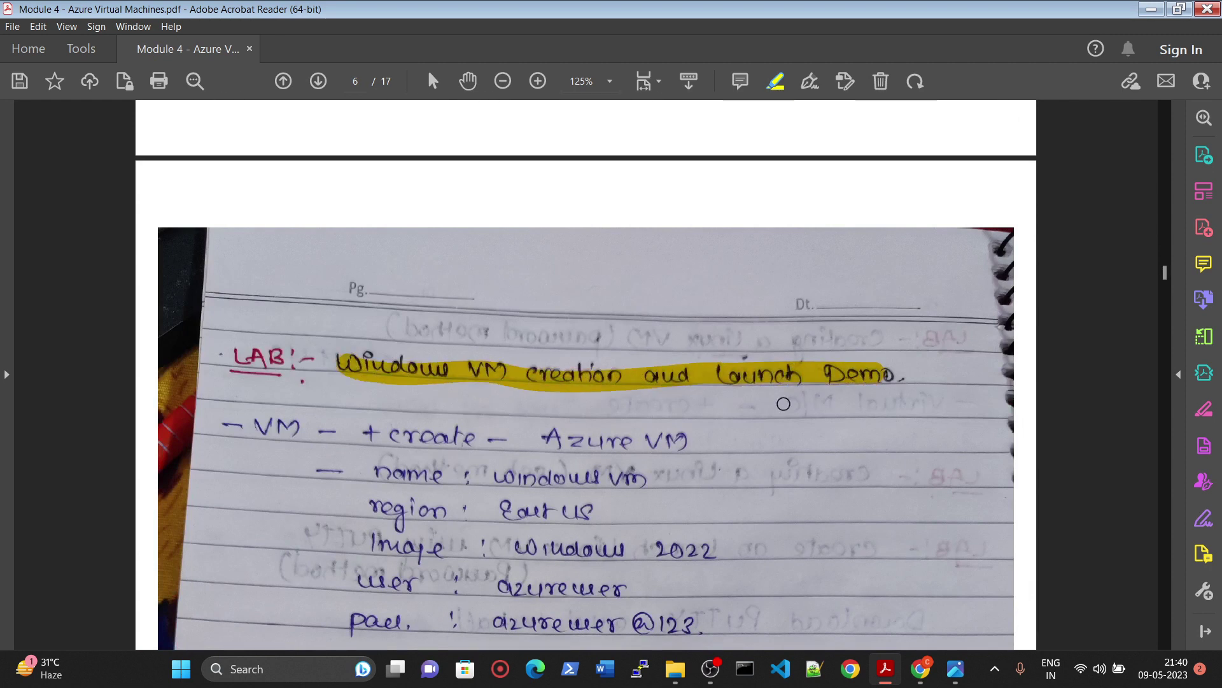
Review the Linux VM and PuTTY lab headings and their instructions on page 5 of the notes
scroll(586, 399, "up", 6)
scroll(592, 394, "up", 20)
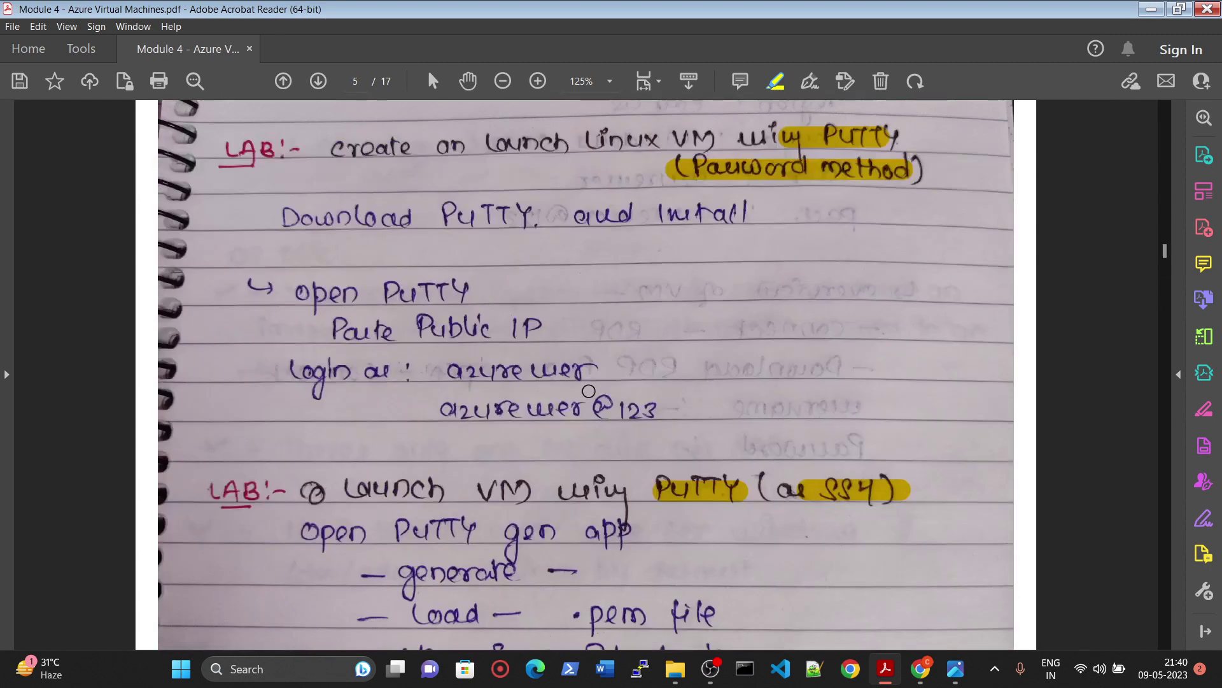
scroll(592, 398, "down", 5)
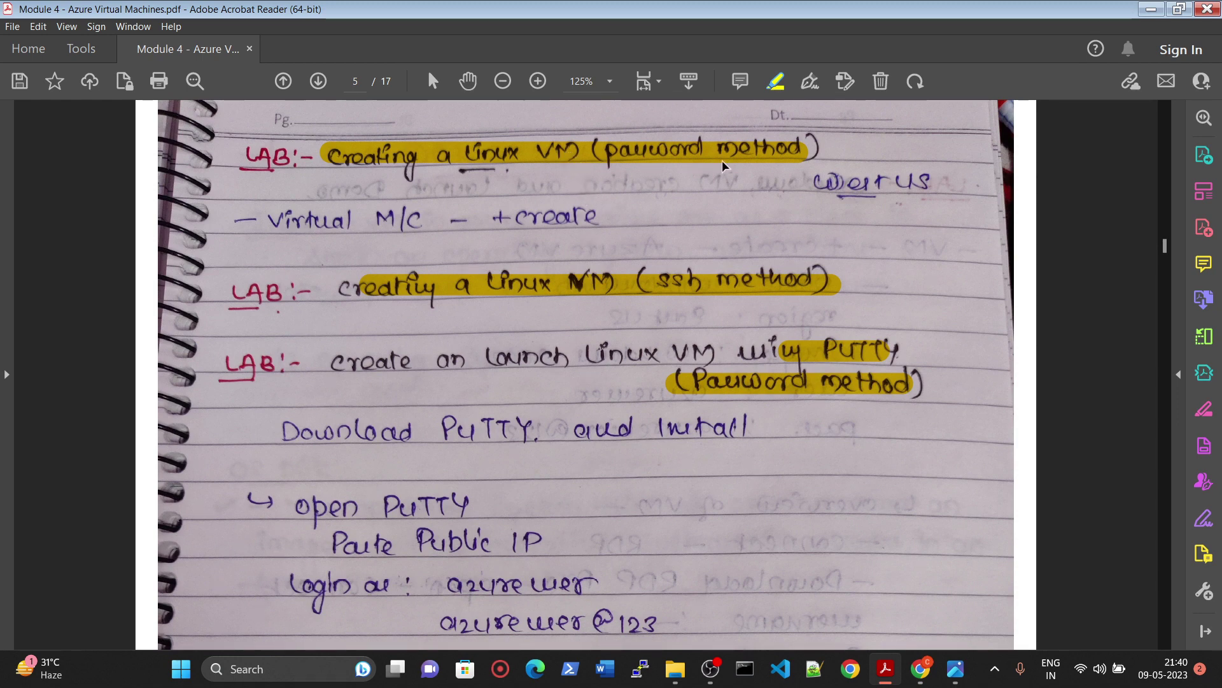
scroll(709, 290, "down", 5)
scroll(619, 476, "down", 4)
scroll(618, 476, "up", 12)
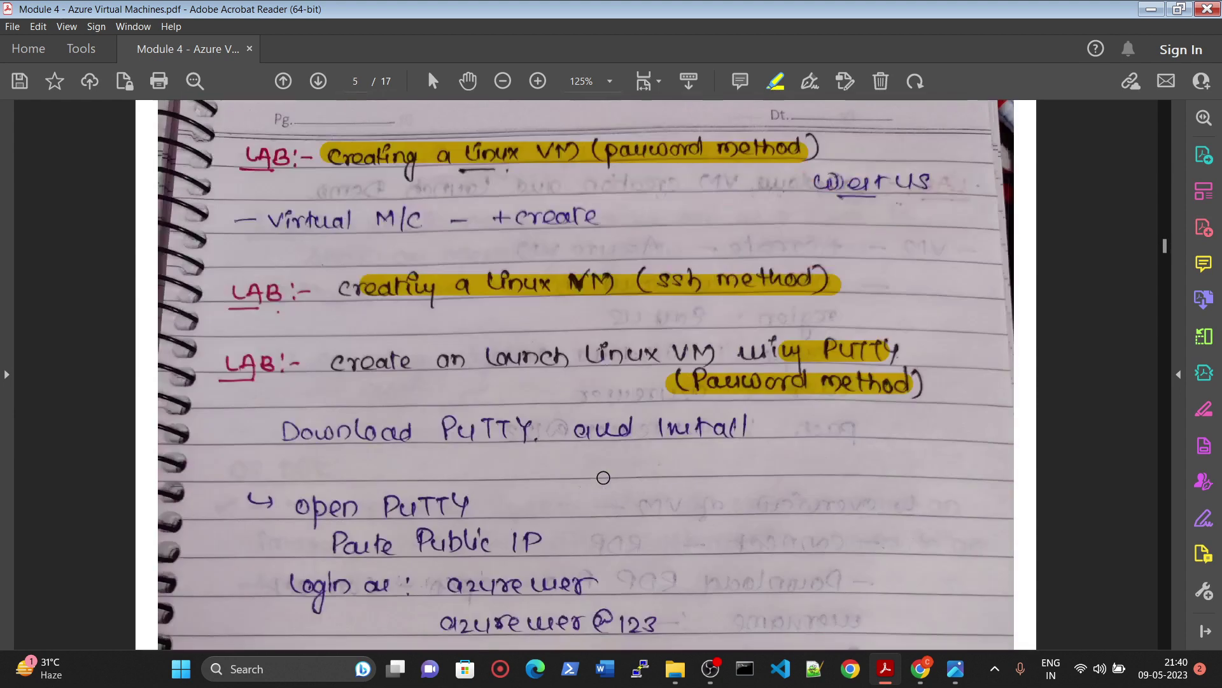
scroll(603, 480, "down", 3)
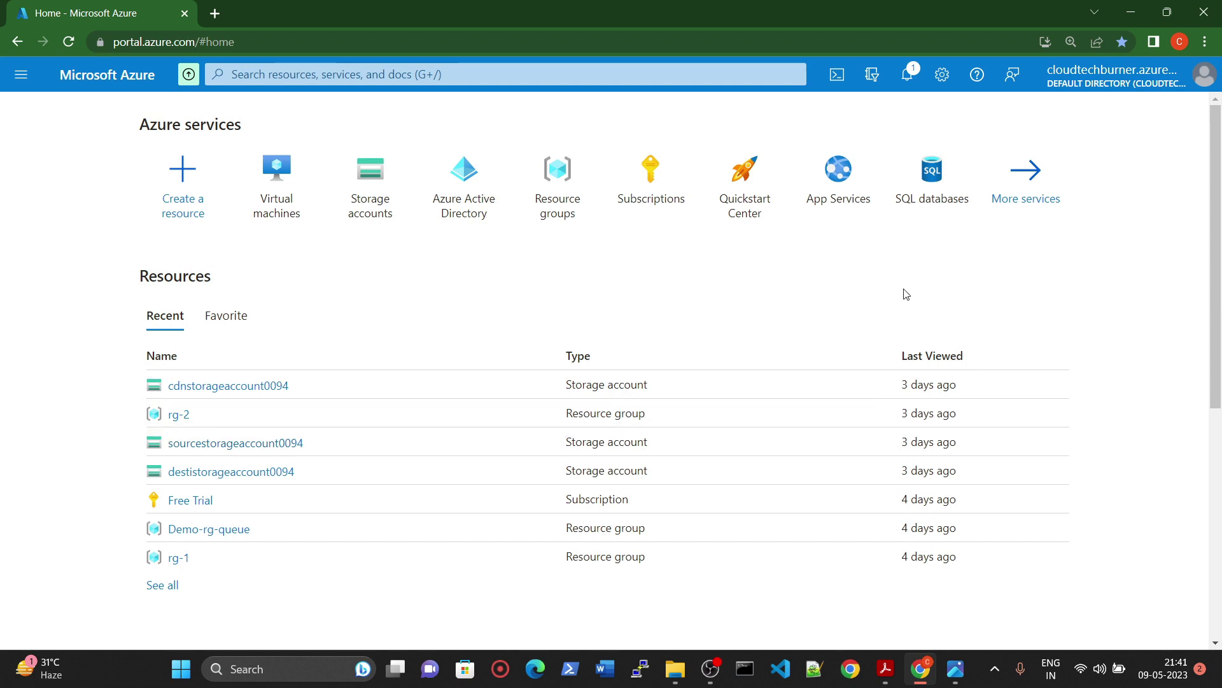
In the Azure portal, search for "virtual machine" and open the Virtual machines service
left_click(22, 75)
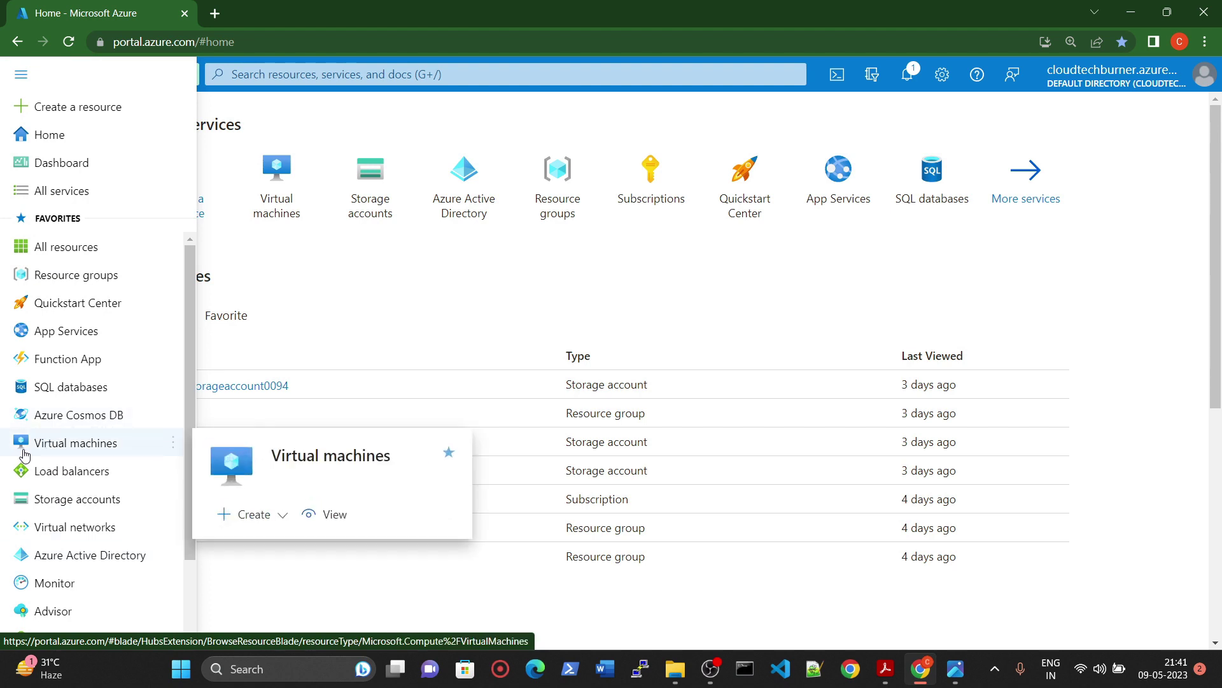
left_click(296, 72)
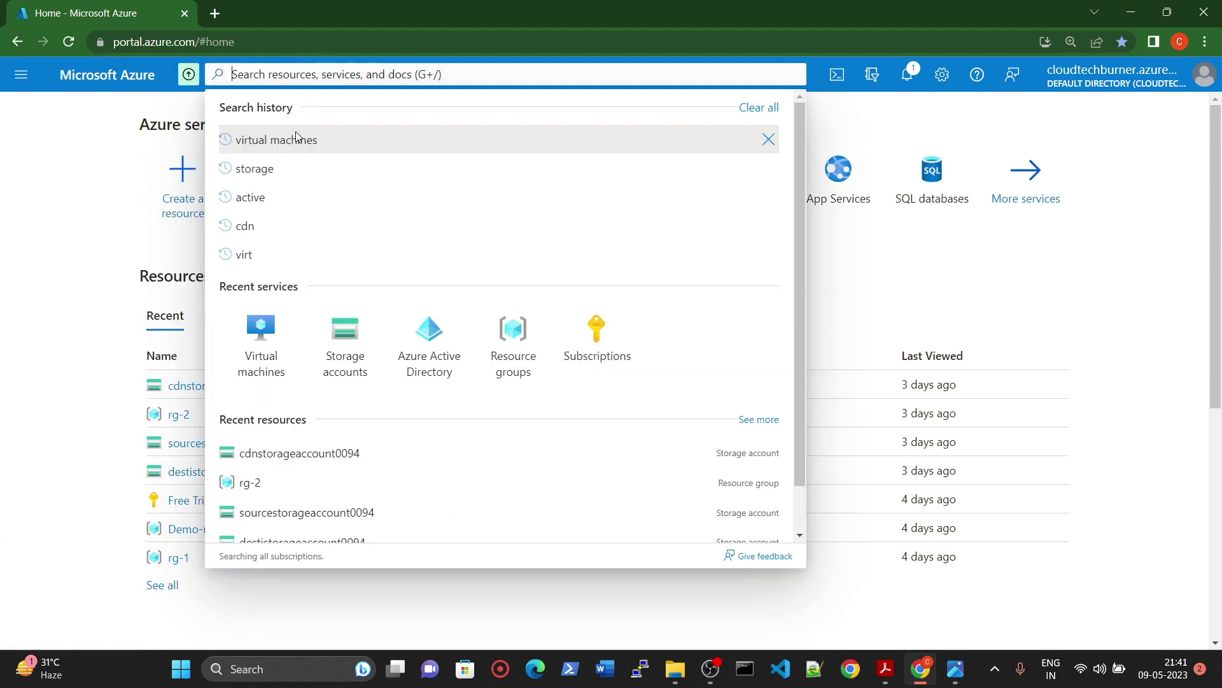
type("virtu")
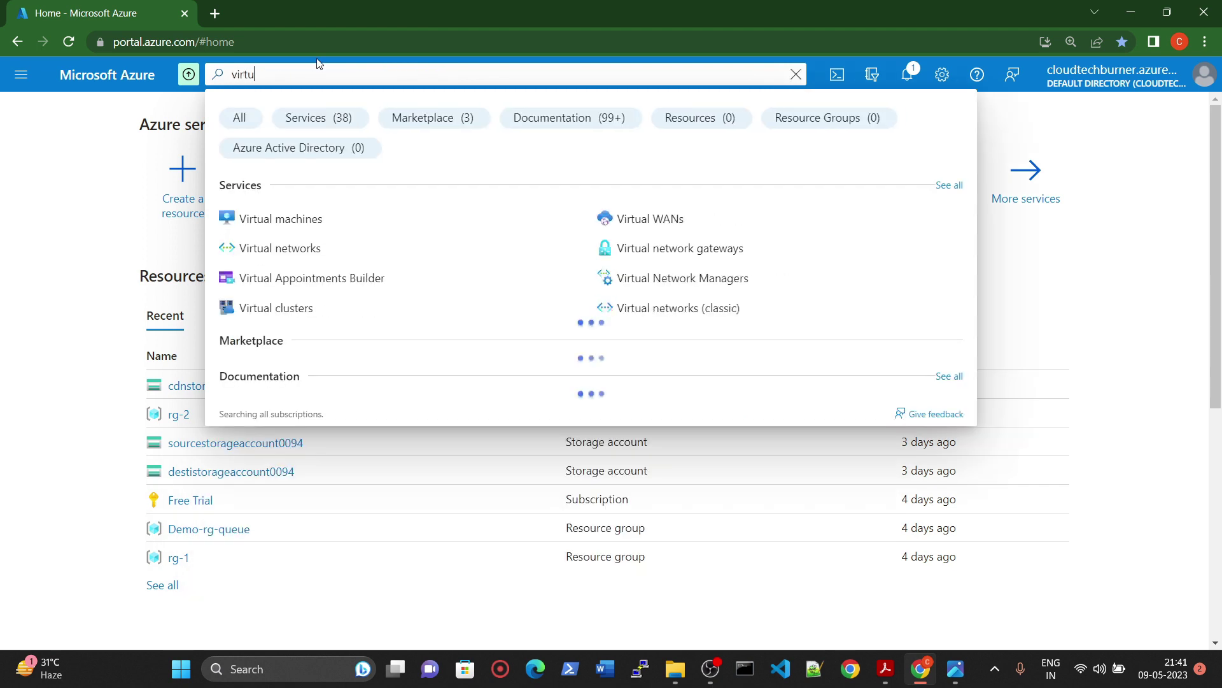
type("al machine")
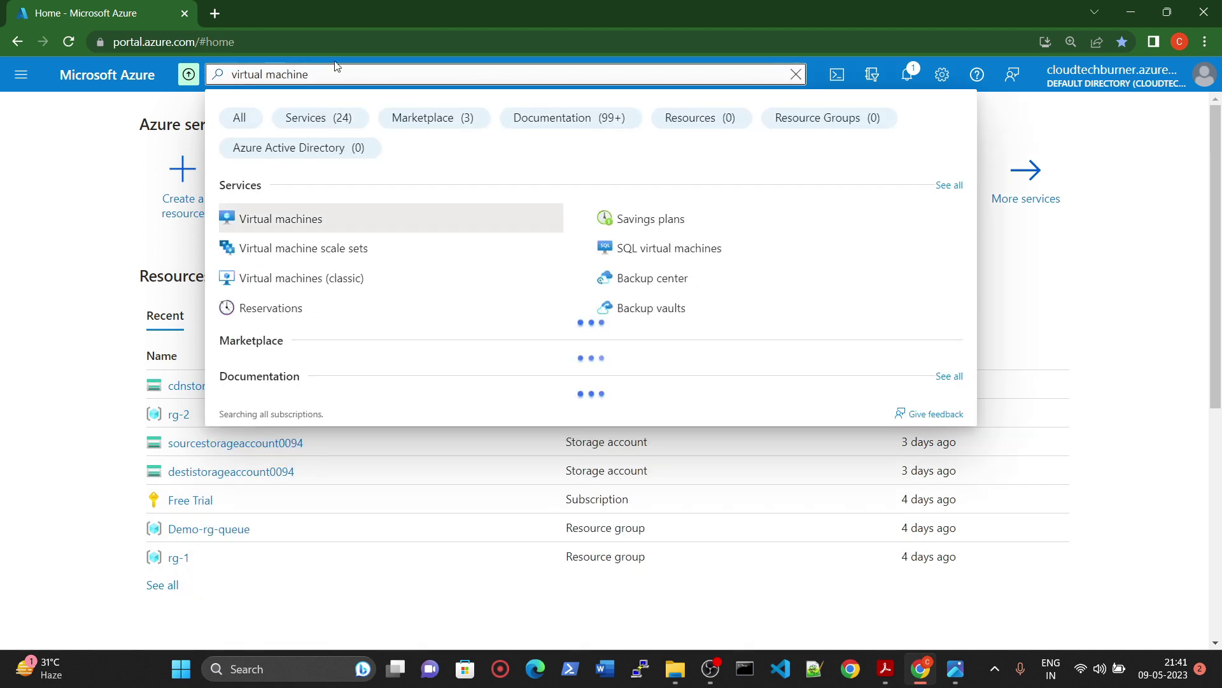
left_click(299, 218)
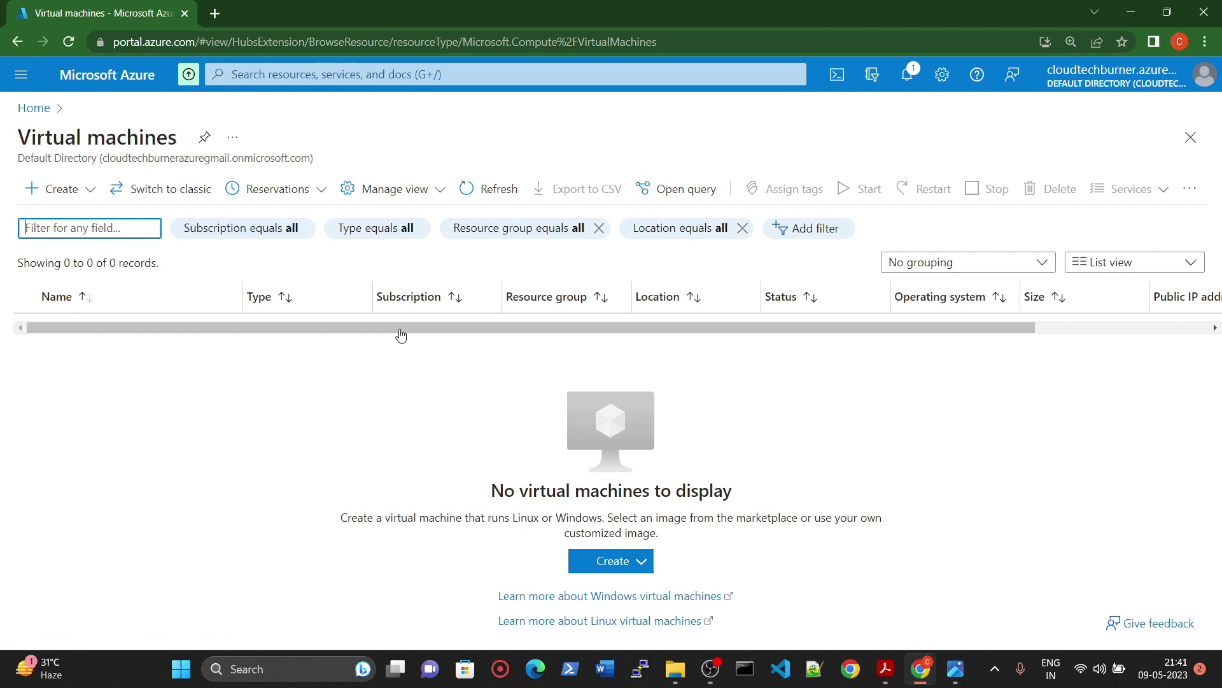
Start creating a new Azure virtual machine and look over its basic settings form
left_click(58, 194)
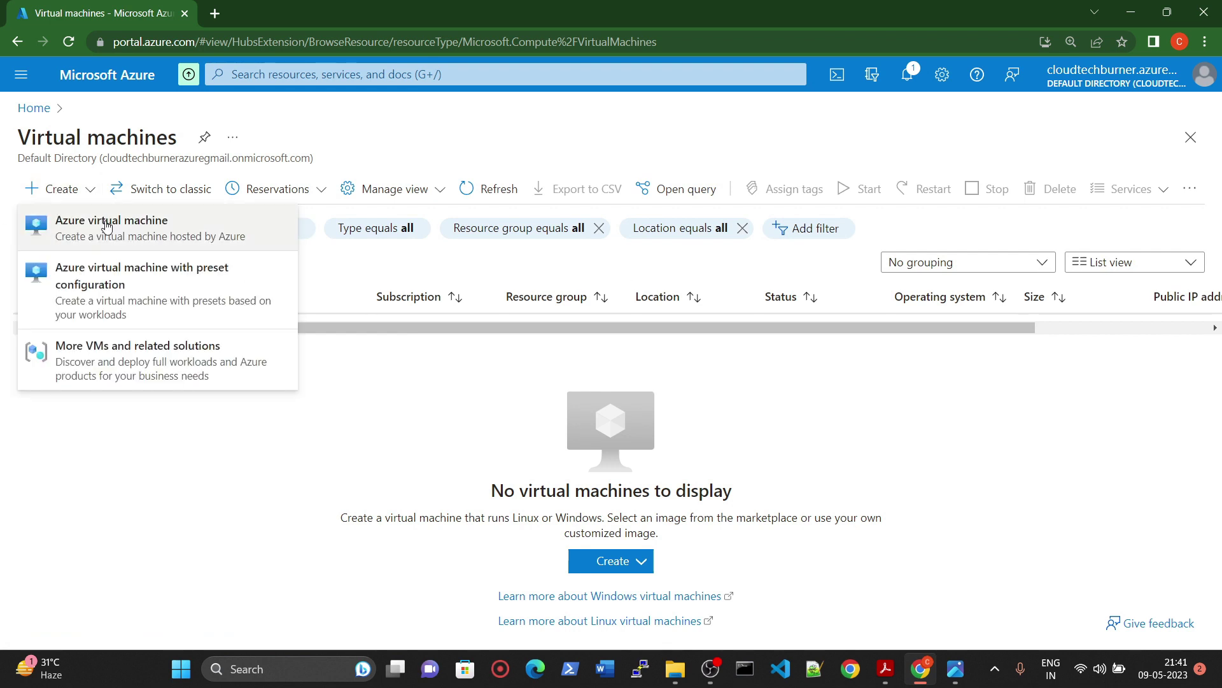
left_click(106, 224)
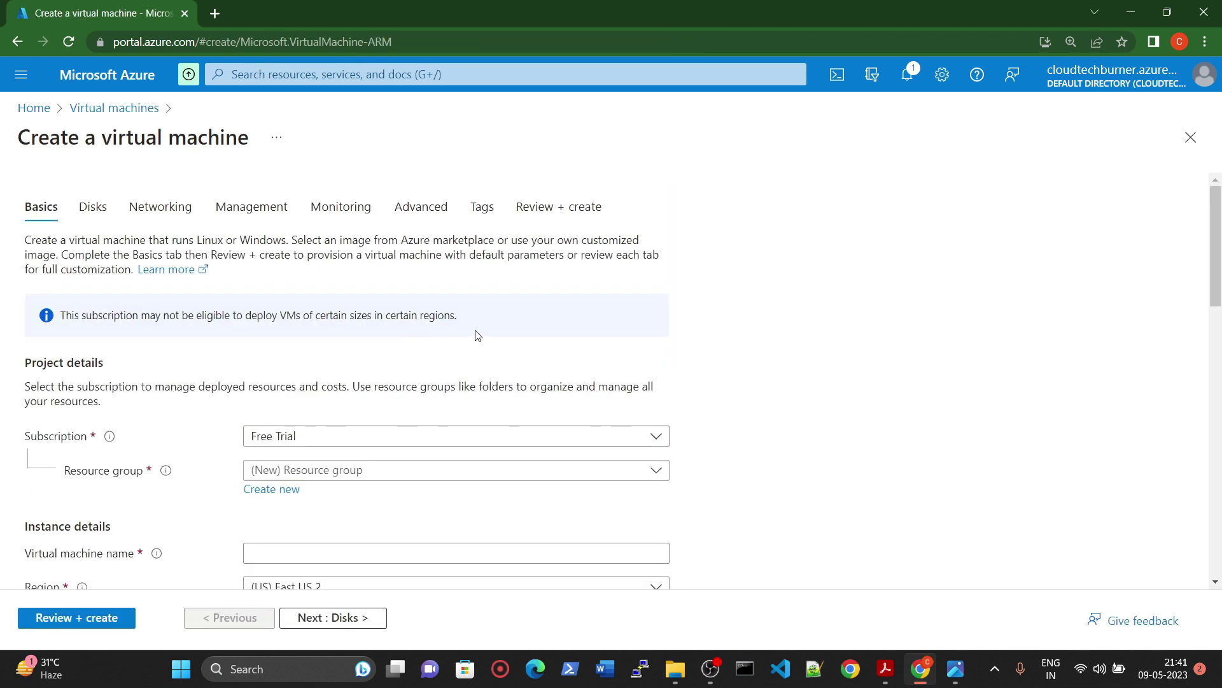
scroll(414, 350, "down", 6)
scroll(356, 357, "up", 5)
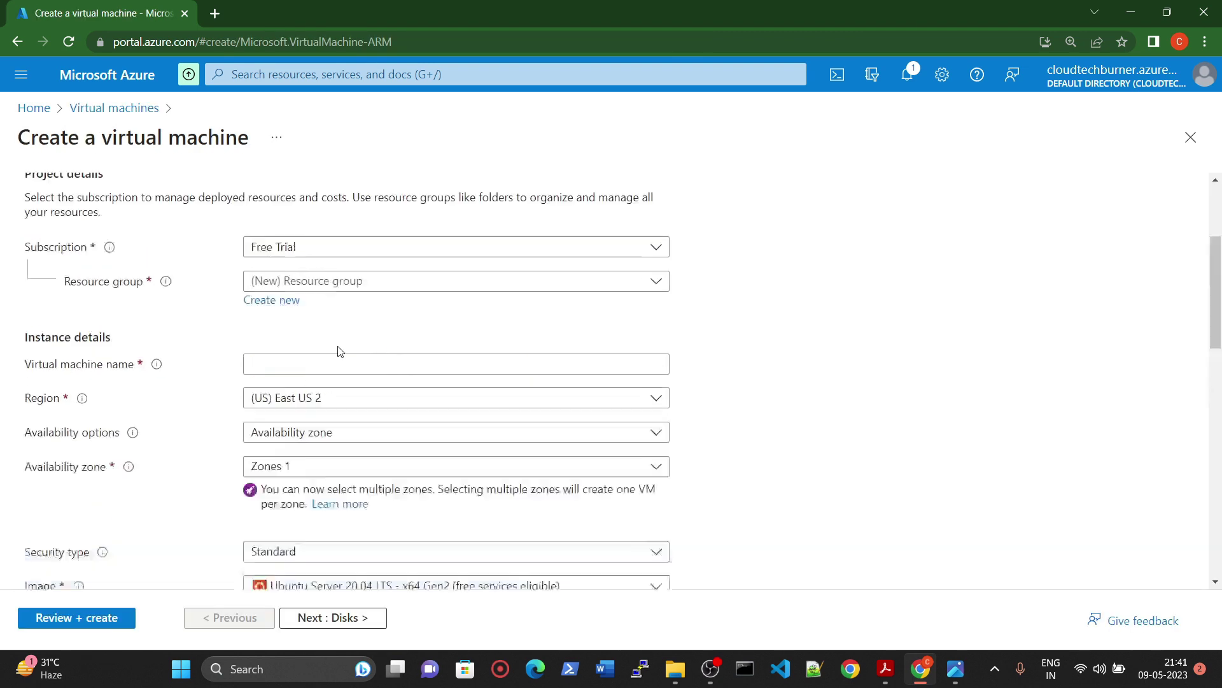
Create a new resource group named vm-rg for the virtual machine
left_click(293, 390)
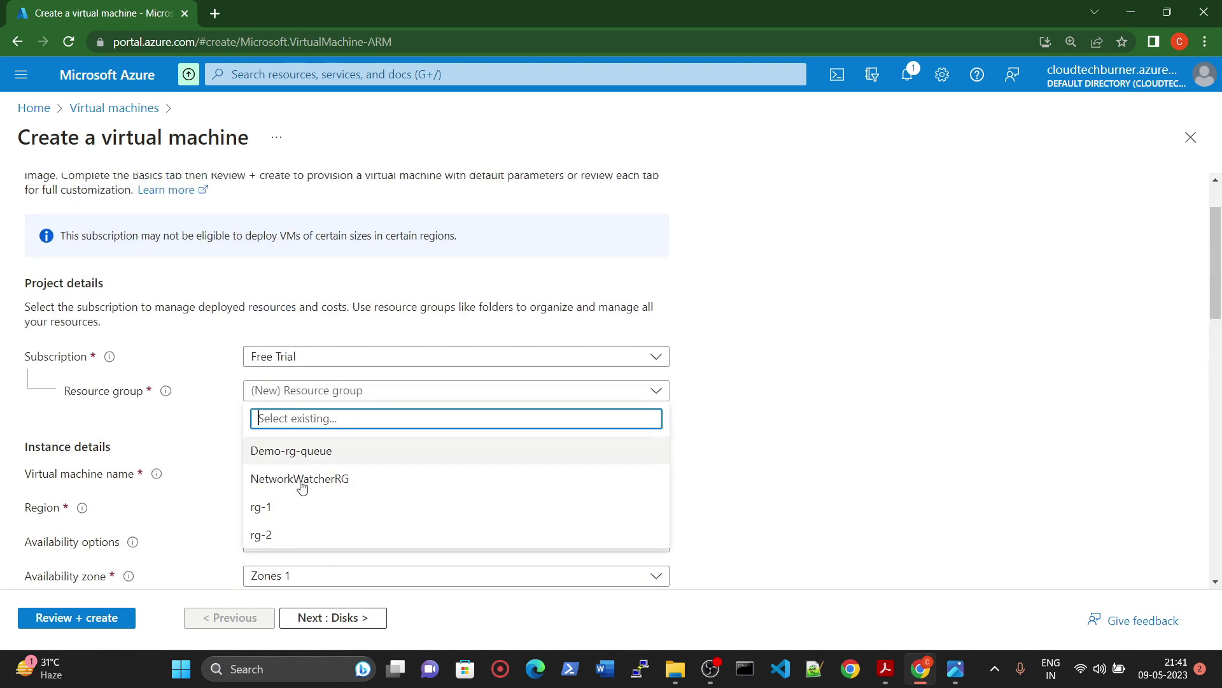
left_click(354, 406)
left_click(270, 409)
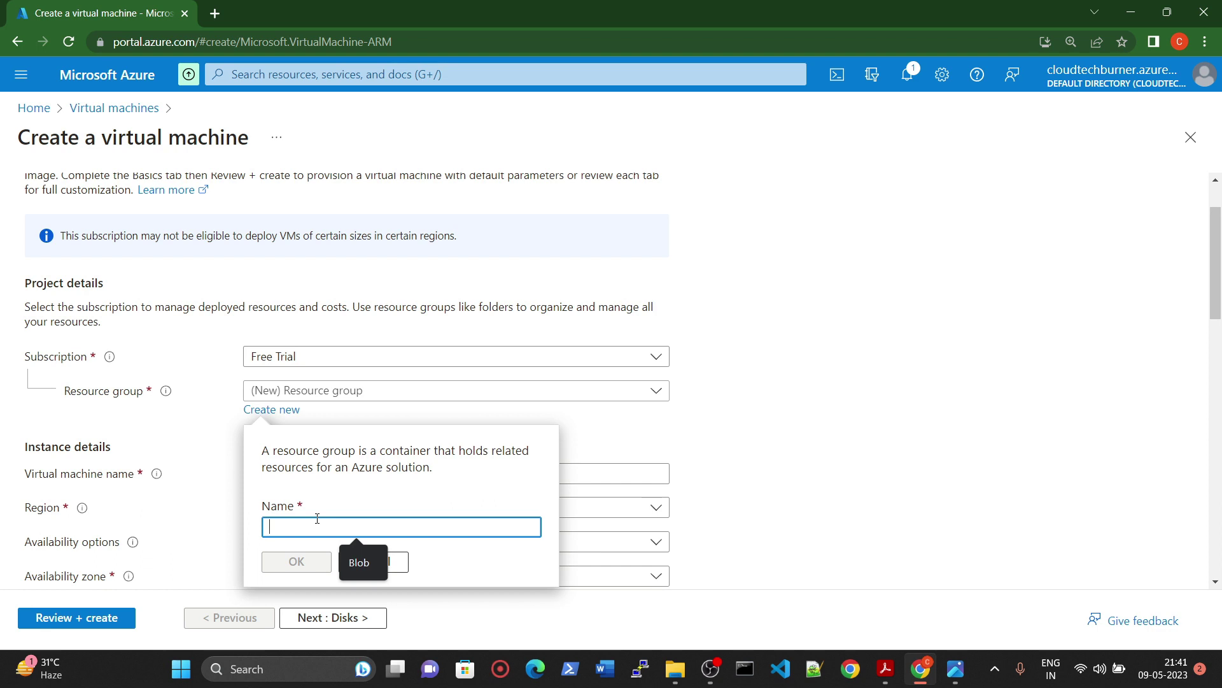
type("vm")
type("-rg")
key("BackSpace")
type("rg")
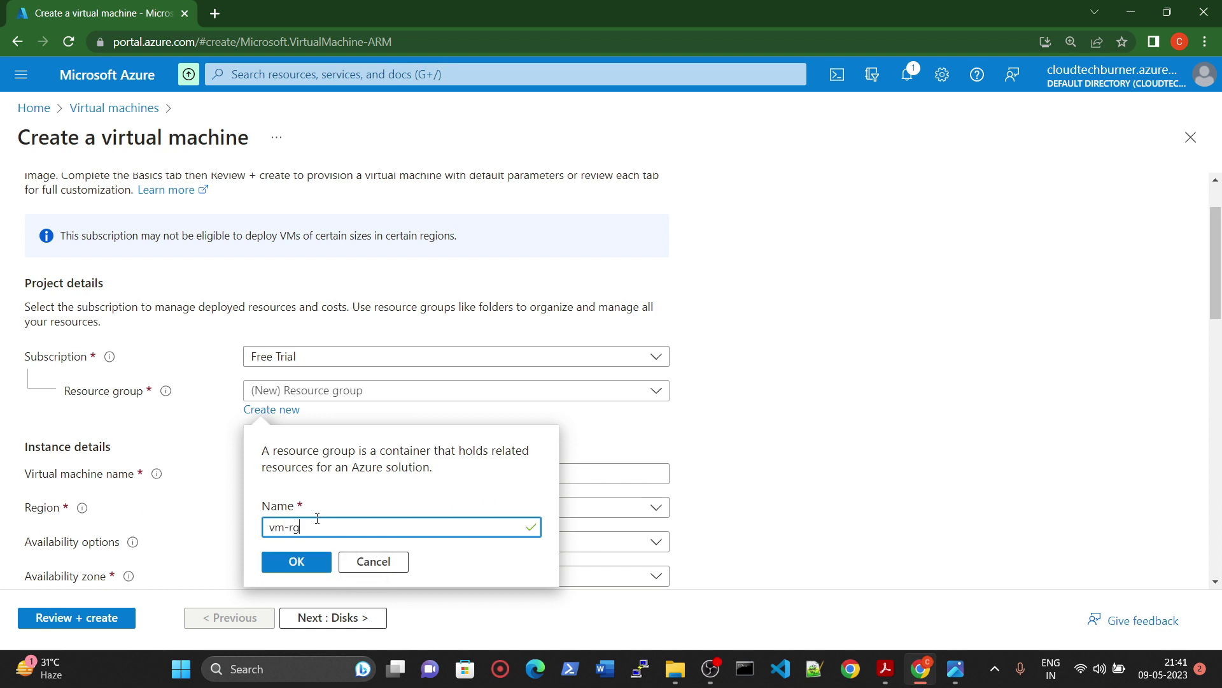
left_click(310, 561)
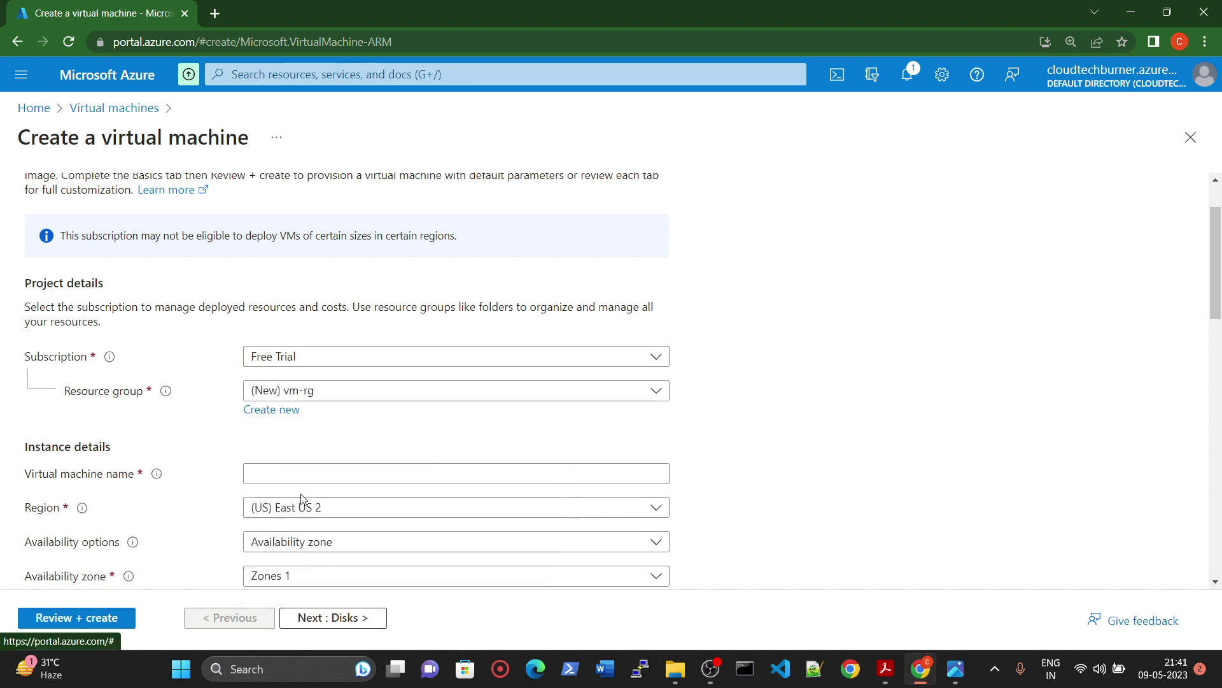
Name the virtual machine demo1-password-vm
scroll(320, 463, "down", 1)
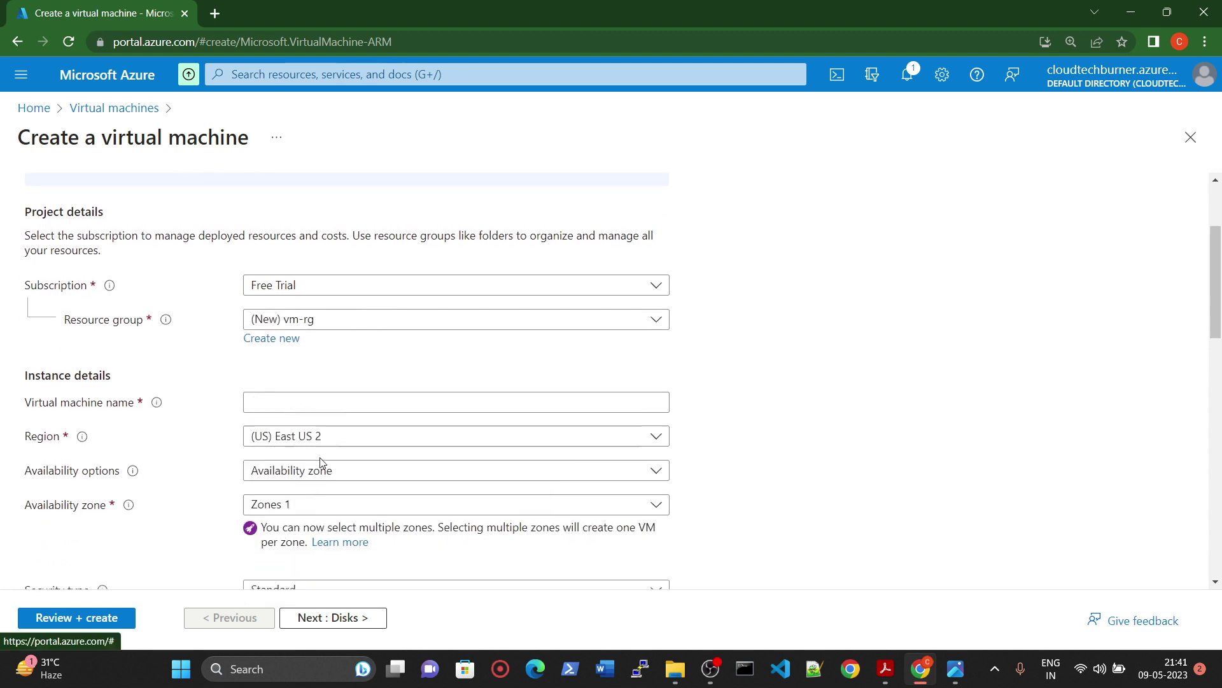
left_click(436, 386)
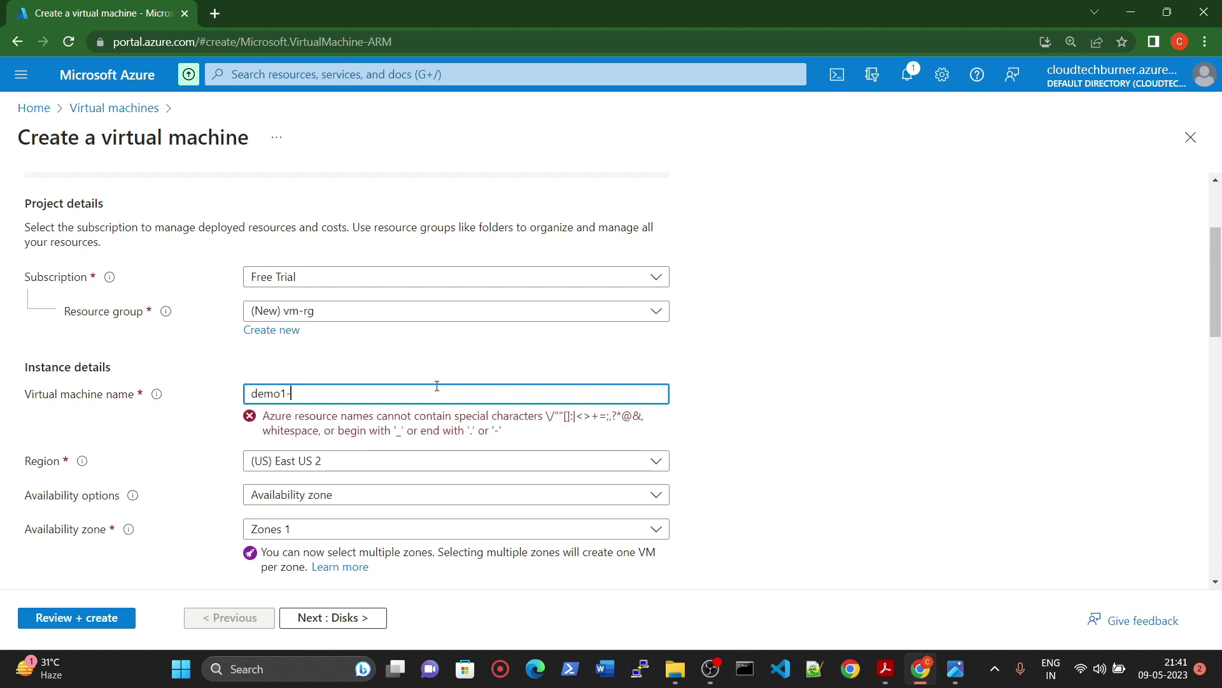
type("word-vm")
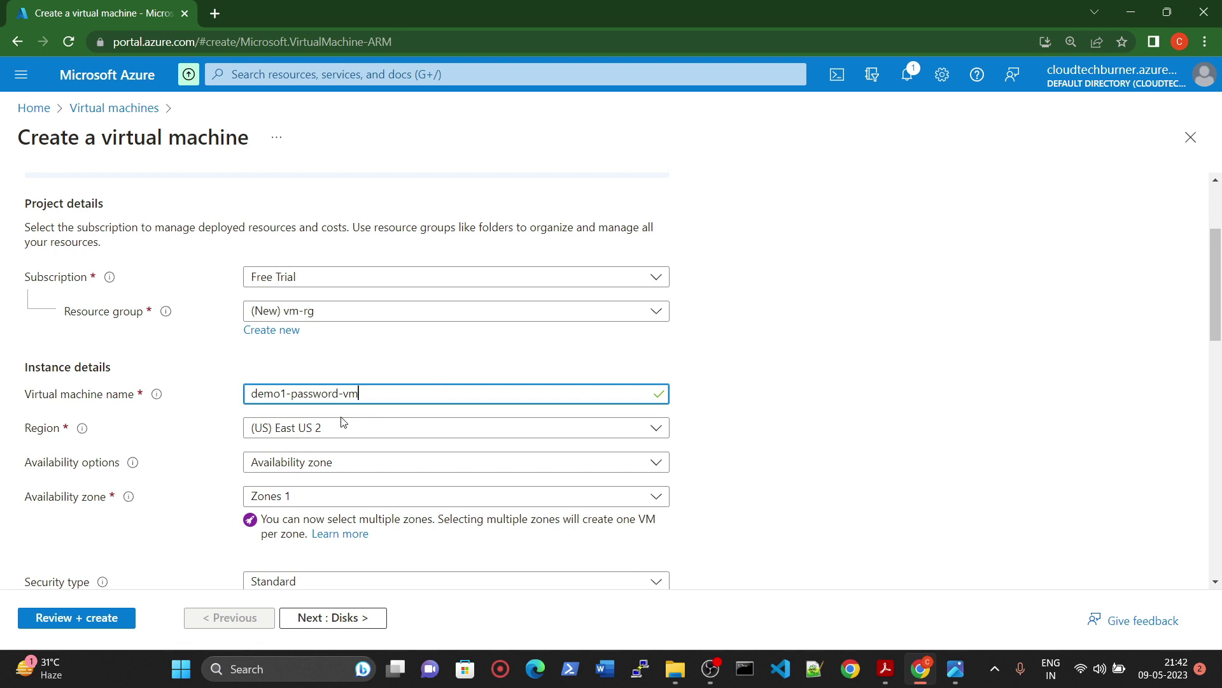
Look through the available regions and set the virtual machine's region to (US) West US 3
left_click(317, 428)
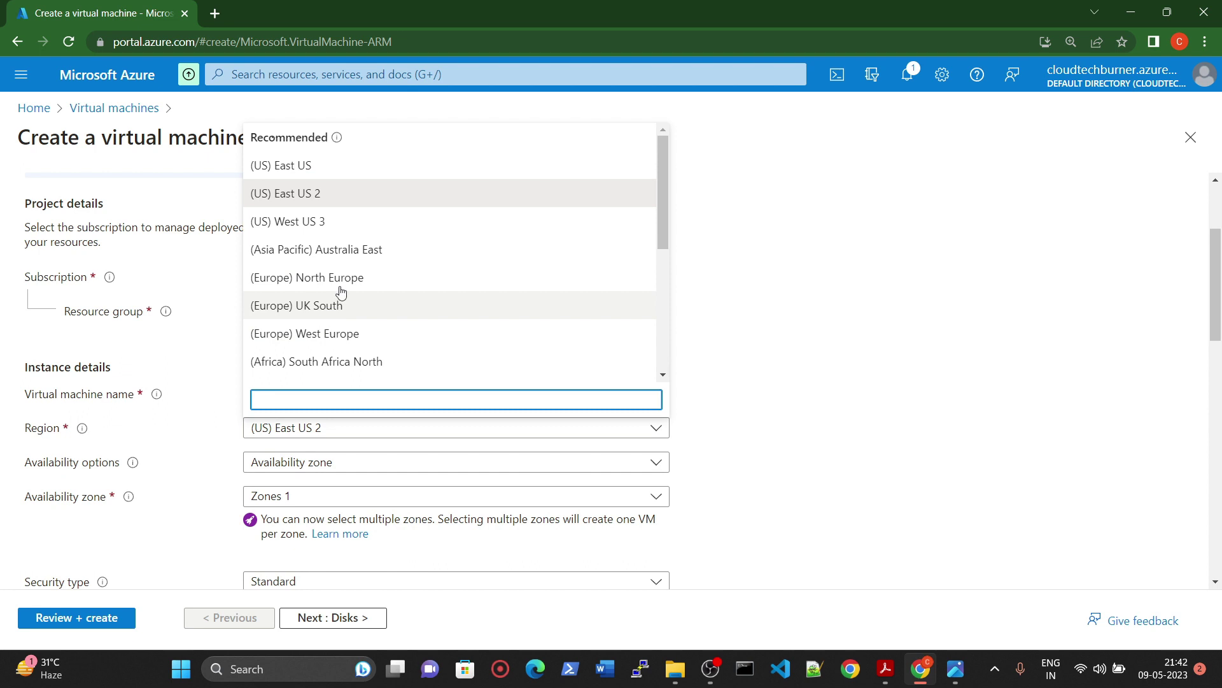
left_click(311, 228)
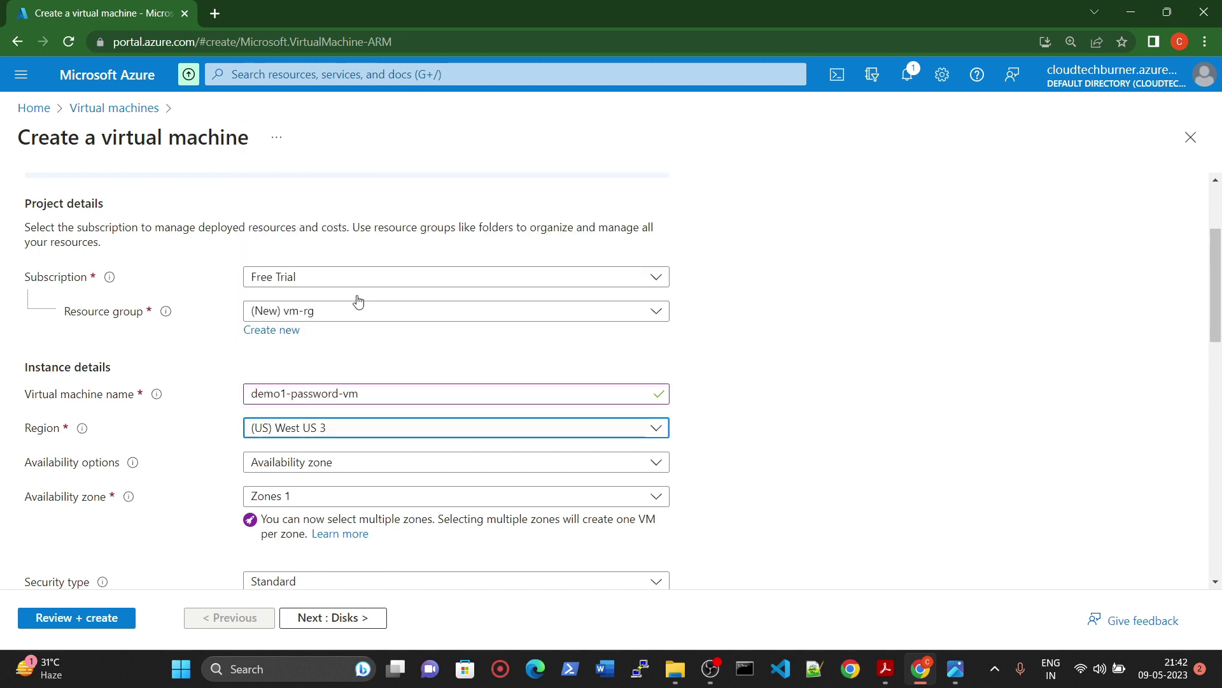
left_click(337, 443)
scroll(368, 251, "down", 5)
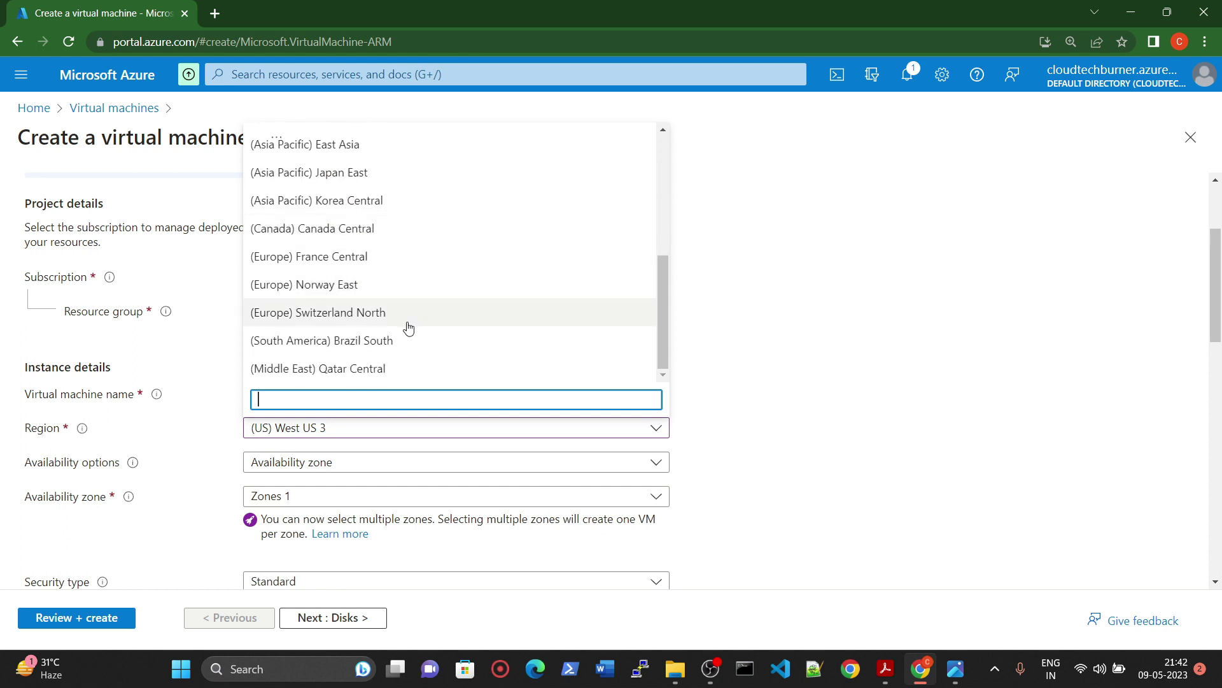
scroll(392, 314, "up", 5)
left_click(347, 221)
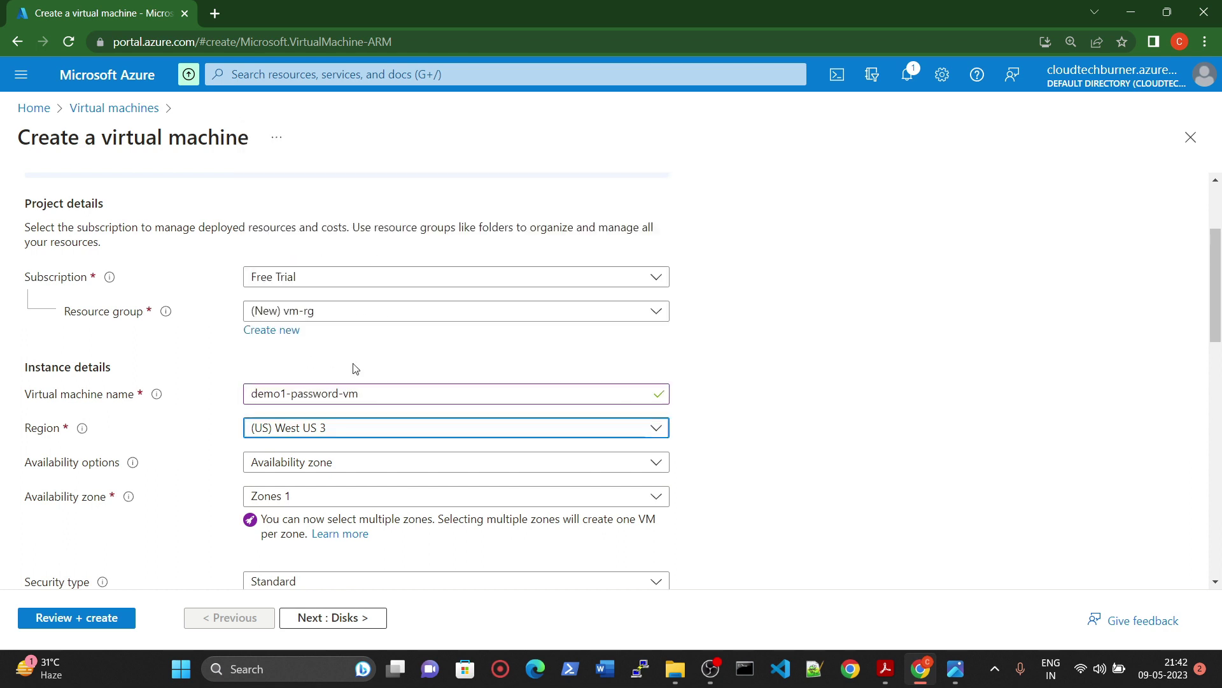
Check the remaining instance details and set the administrator account's authentication type to Password
scroll(325, 412, "down", 1)
scroll(325, 412, "down", 2)
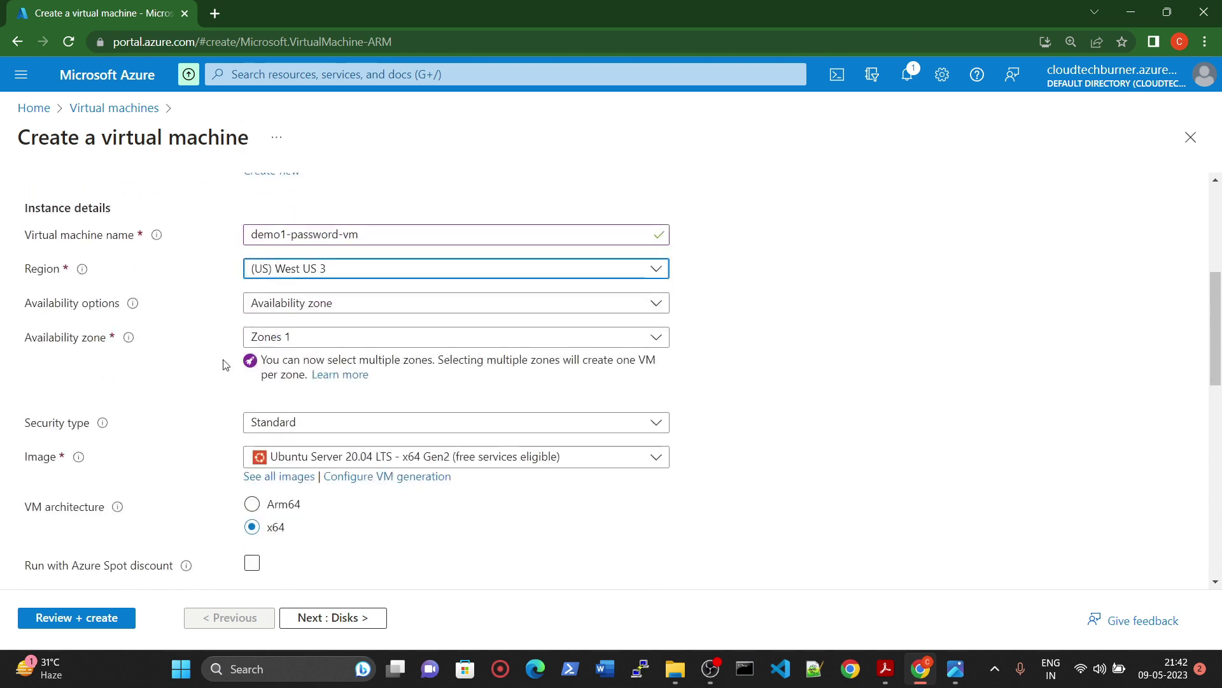
left_click(310, 344)
left_click(1180, 369)
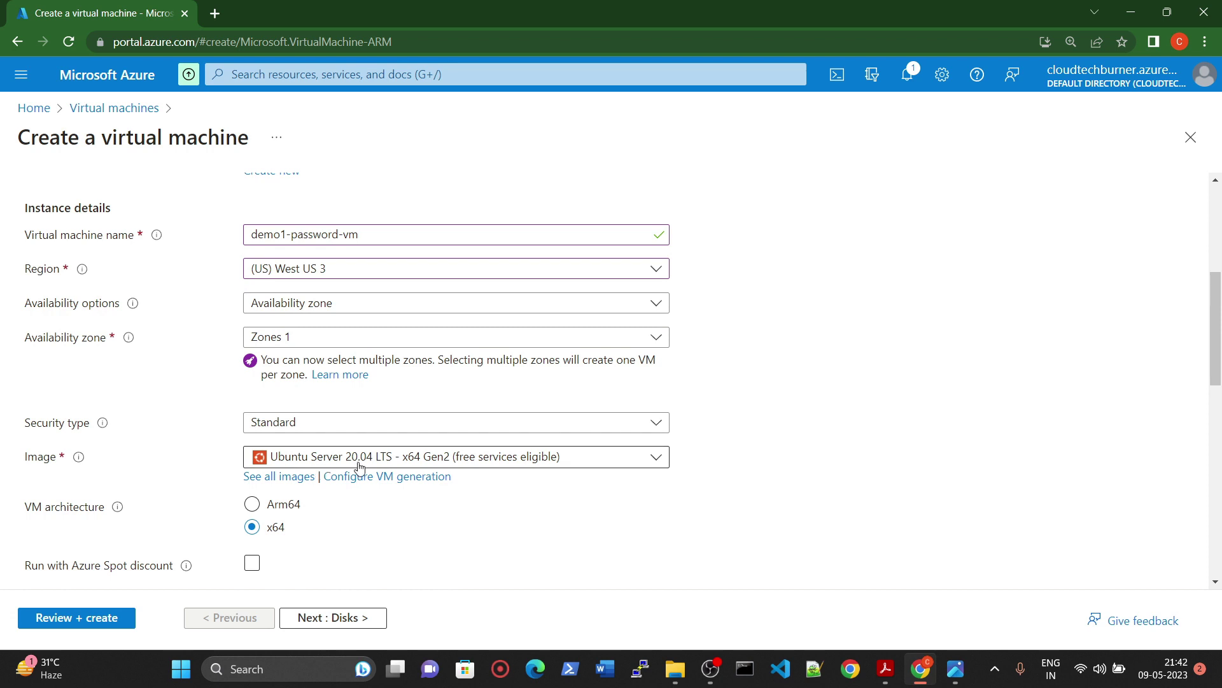
scroll(375, 465, "down", 3)
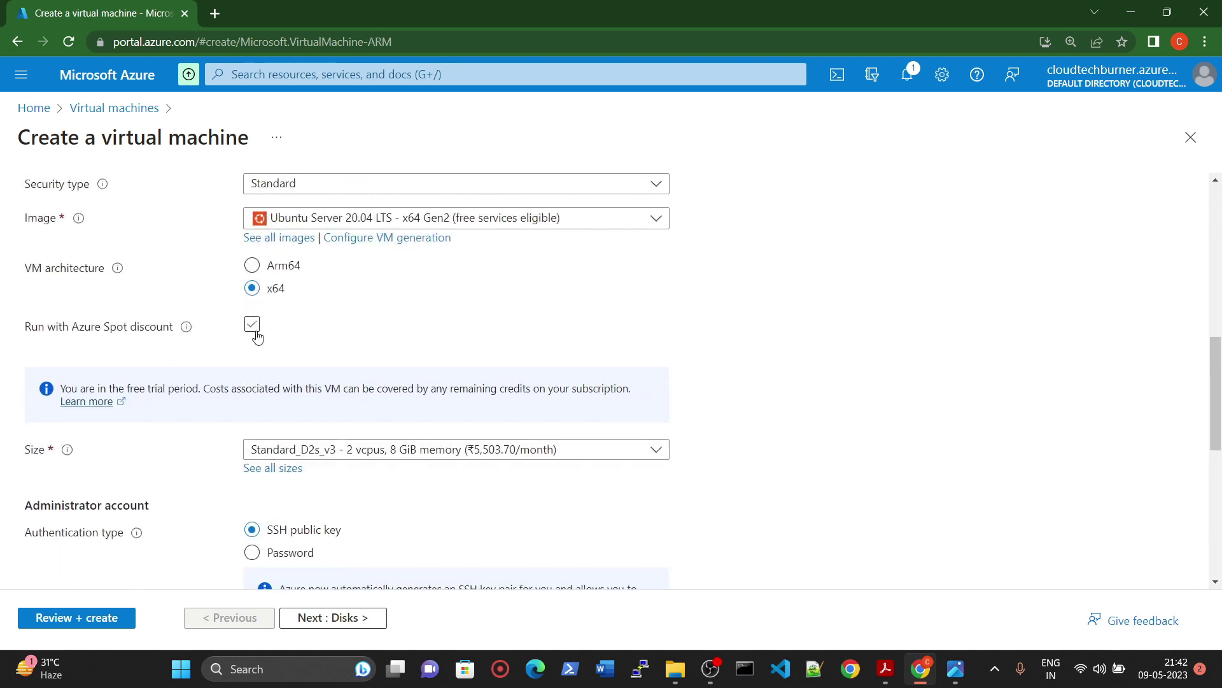
scroll(265, 338, "down", 2)
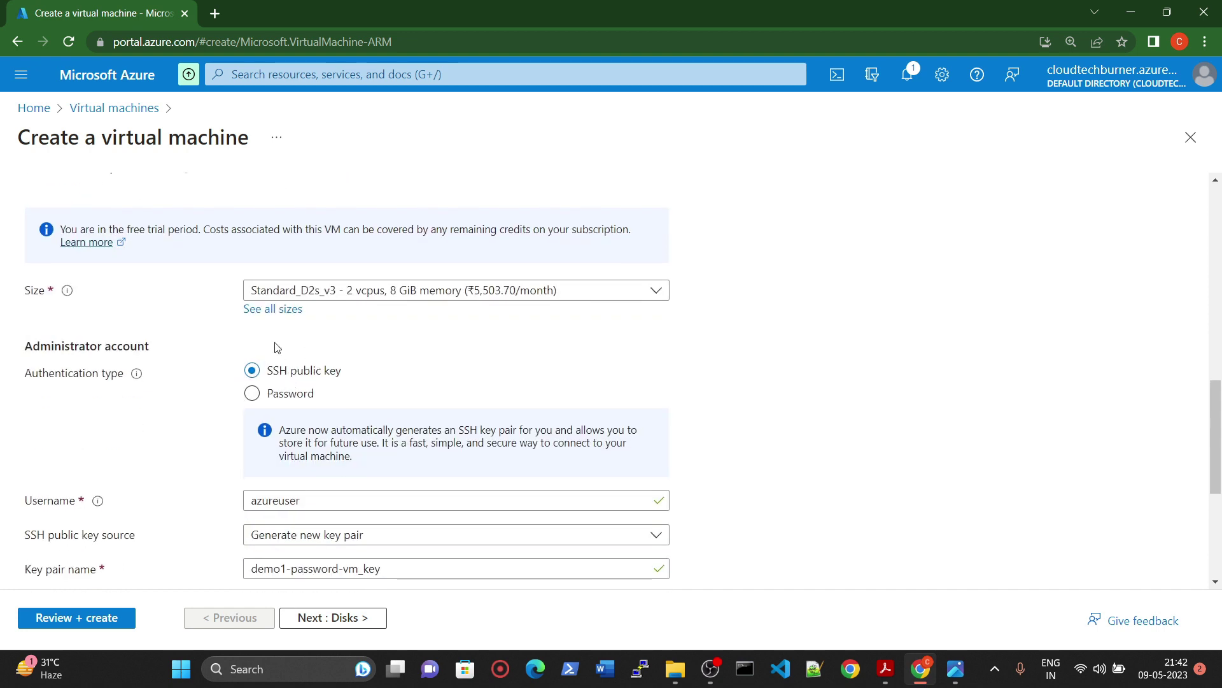
scroll(292, 338, "down", 1)
left_click(253, 314)
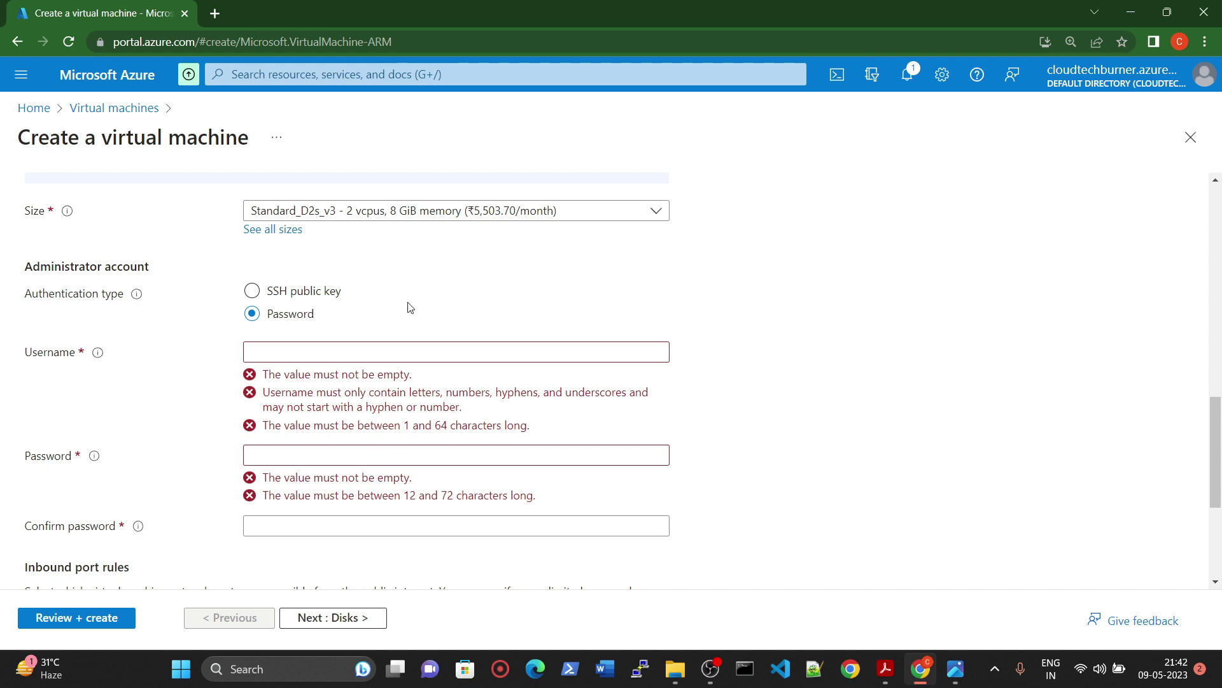
Set the administrator account's username to azureuser
scroll(443, 316, "down", 2)
scroll(382, 318, "up", 3)
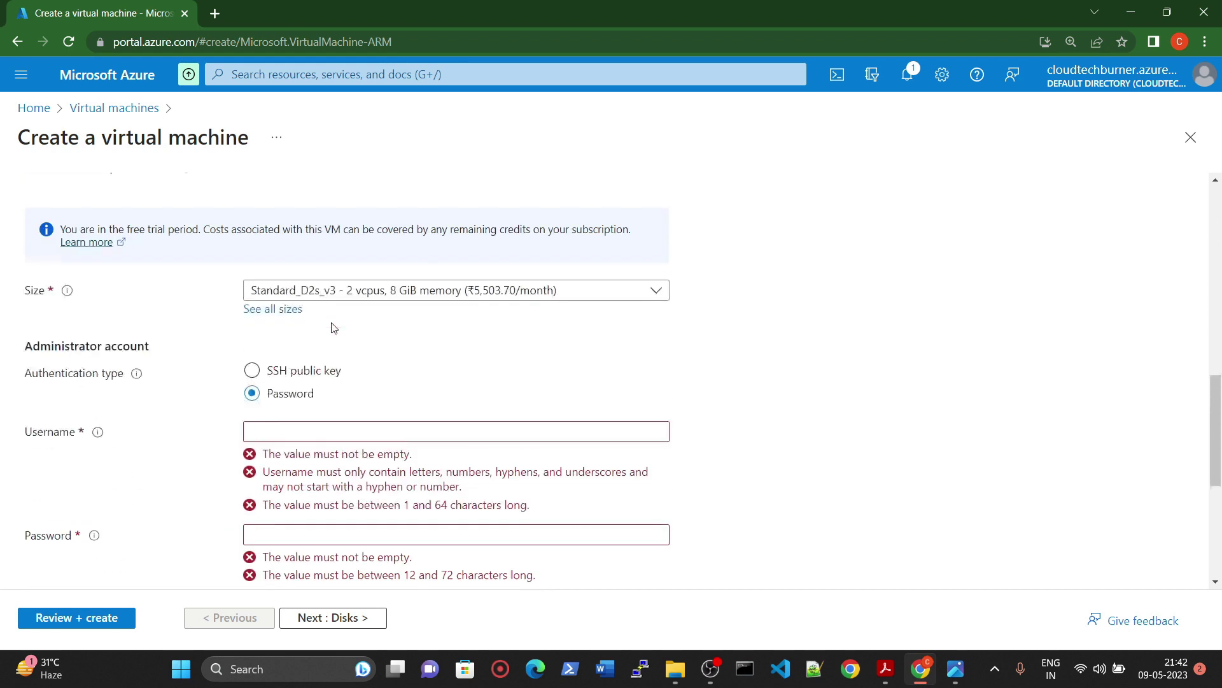
left_click(327, 432)
type("azure")
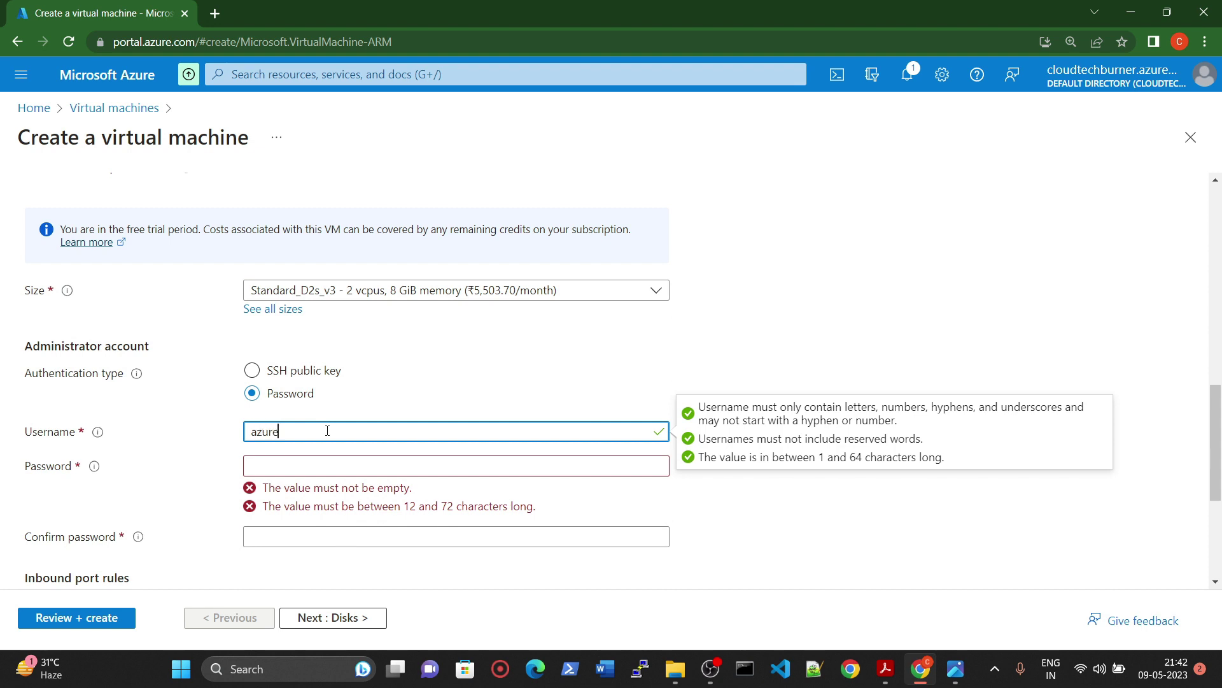
type("user")
key("Tab")
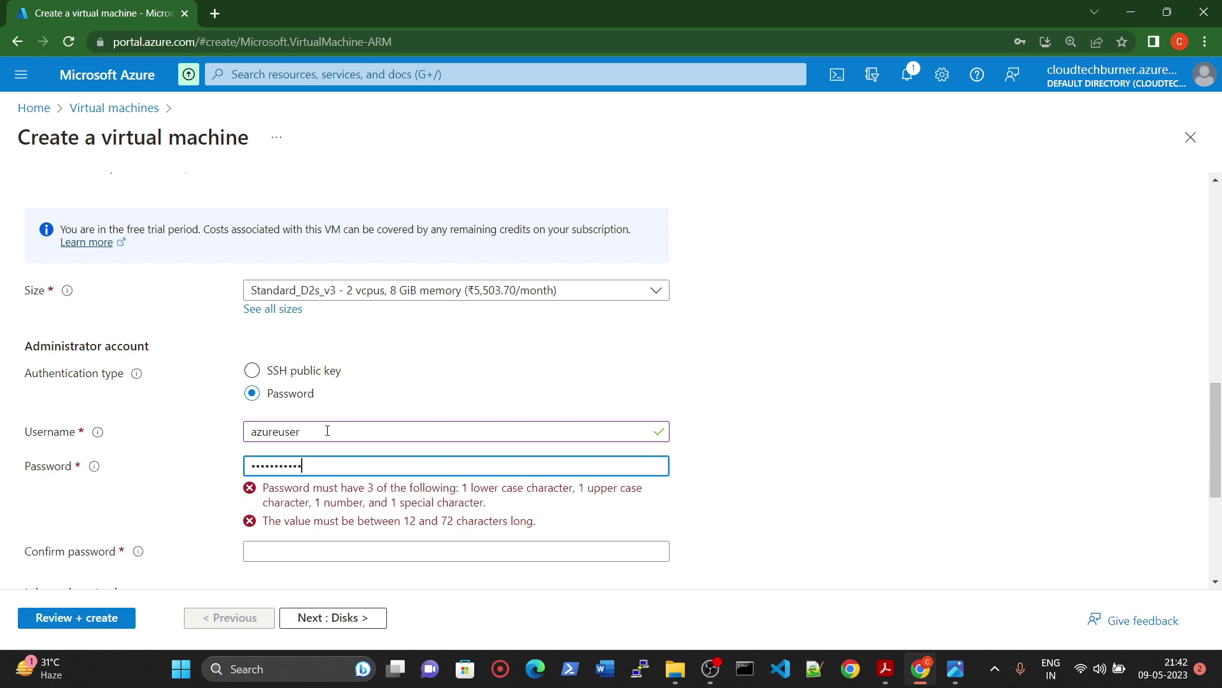
Enter the administrator account's password and confirm it with the same password
key("Tab")
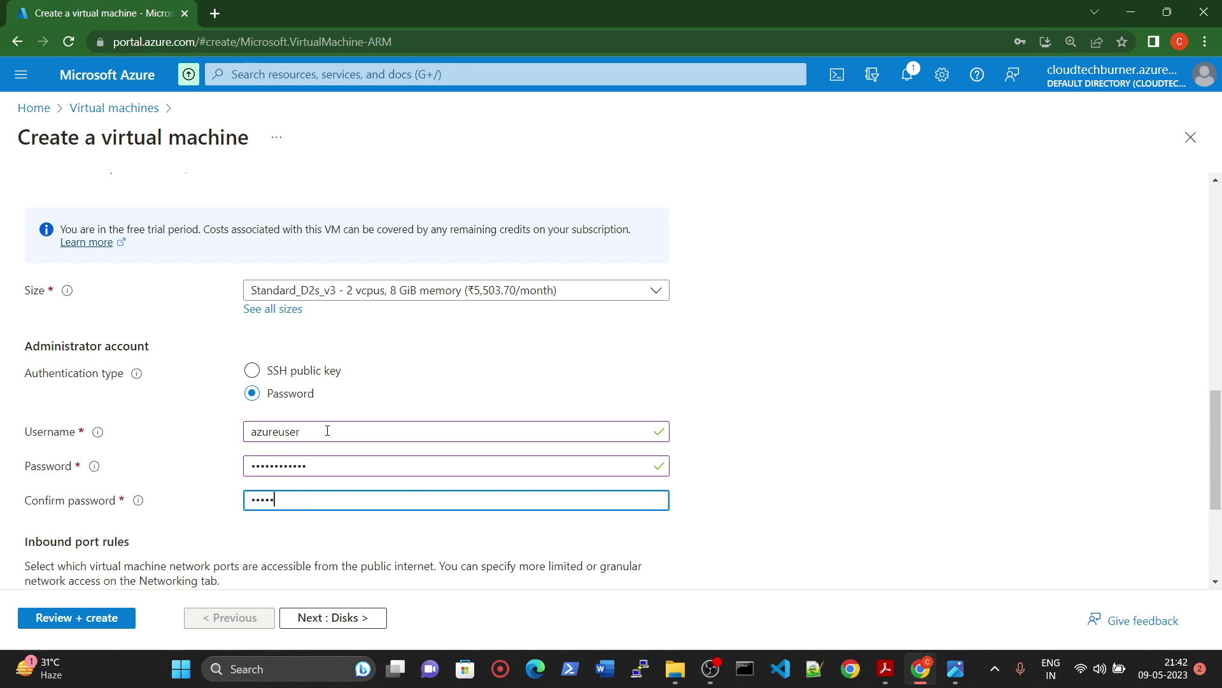
type("•")
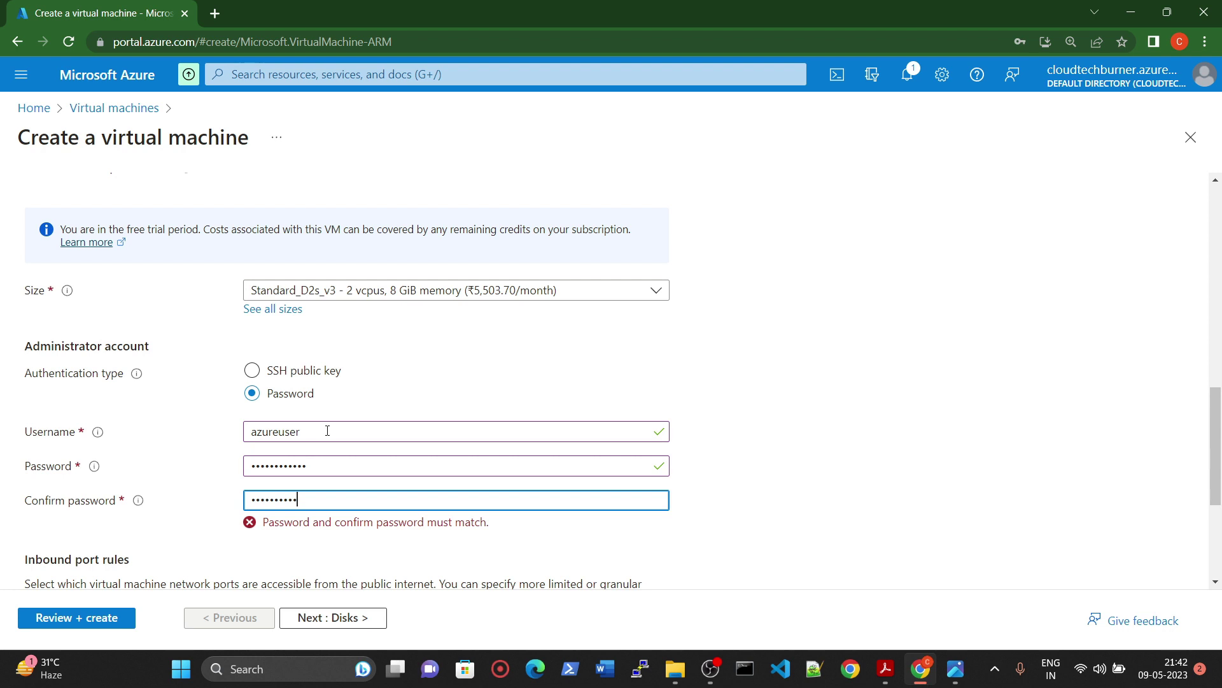
type("••••••")
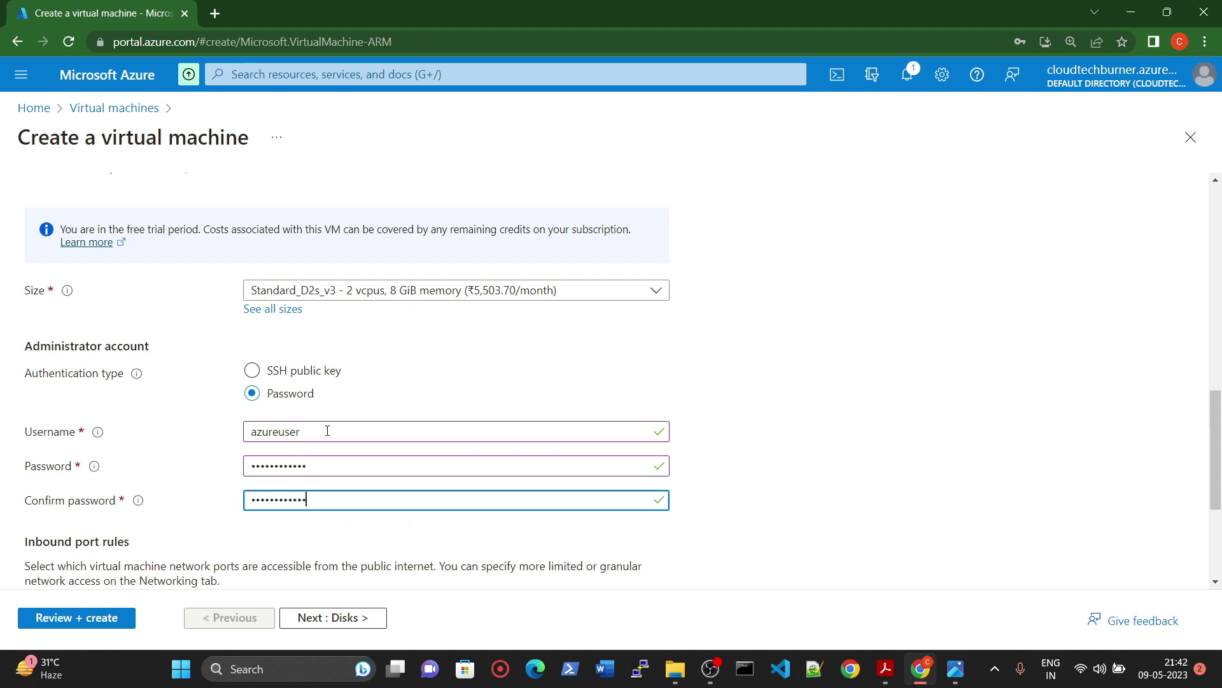
Allow HTTP (80) and HTTPS (443) as public inbound ports in addition to SSH (22)
scroll(189, 323, "down", 2)
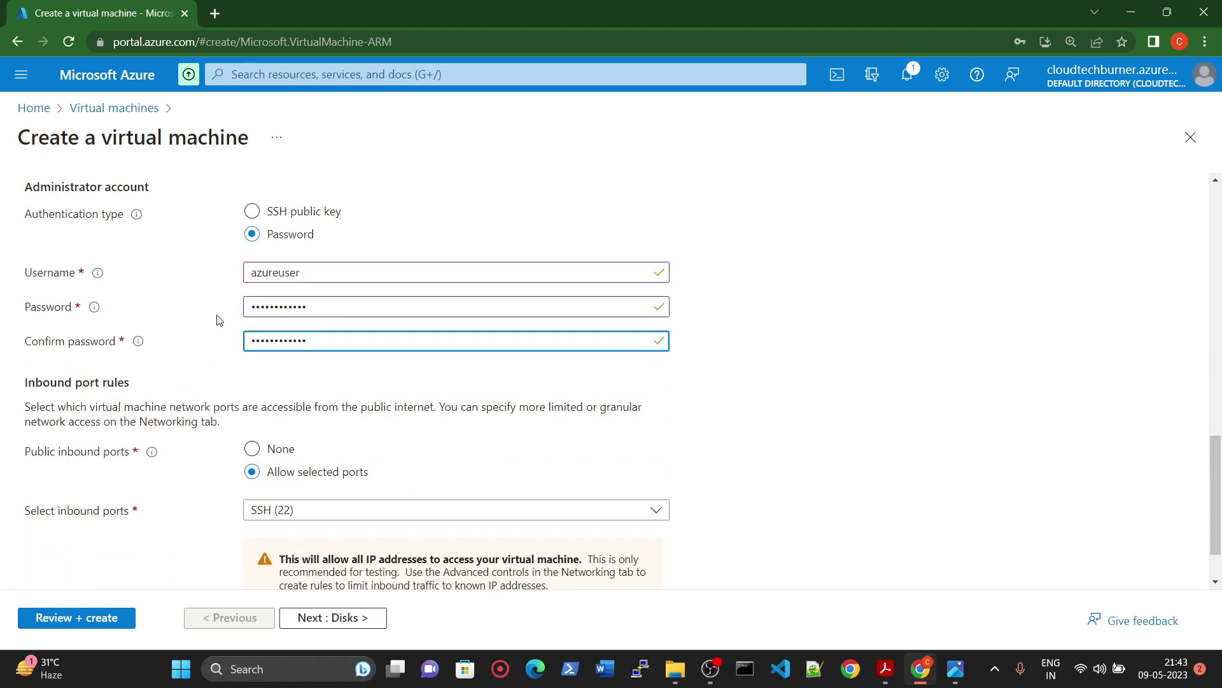
scroll(210, 456, "down", 1)
left_click(297, 444)
left_click(259, 464)
left_click(260, 490)
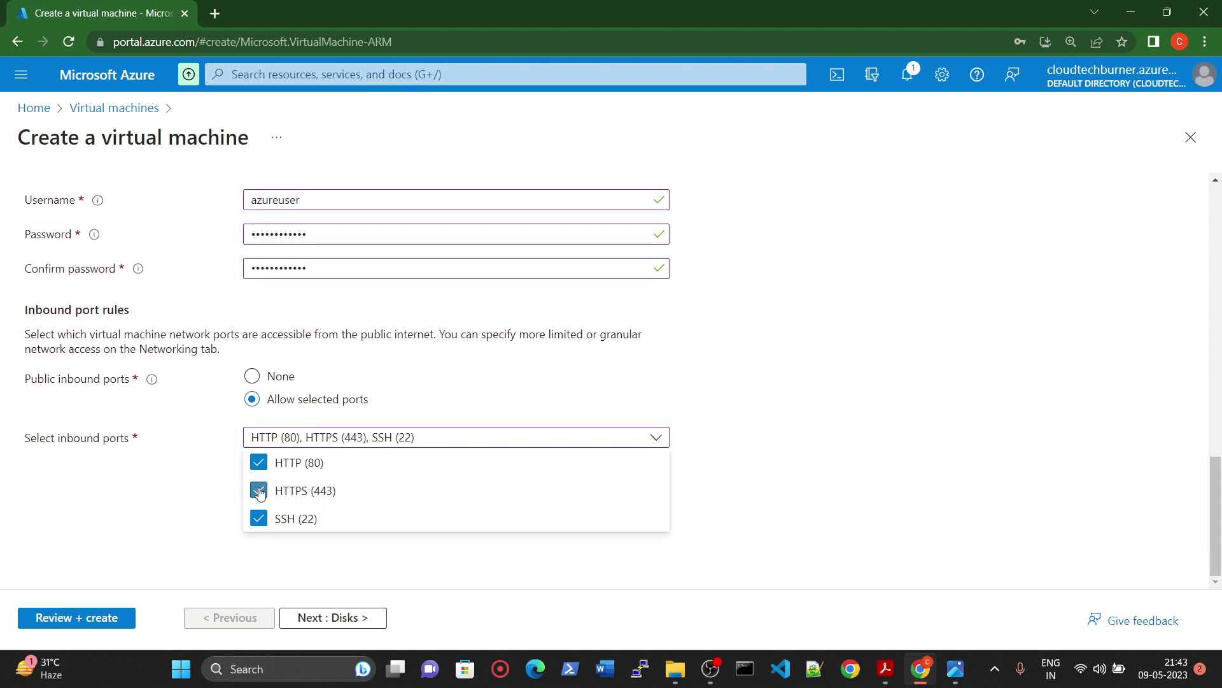
left_click(178, 522)
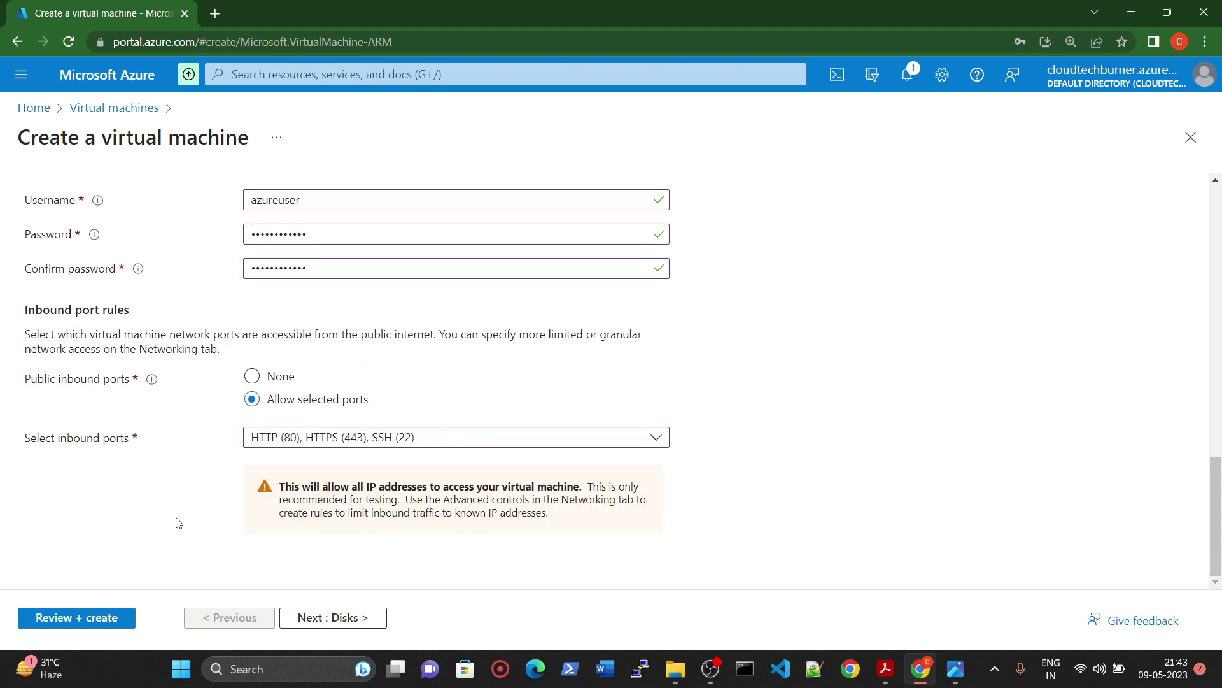
Look over the basic and disk settings of the virtual machine without changes and proceed to its networking settings
scroll(184, 508, "up", 5)
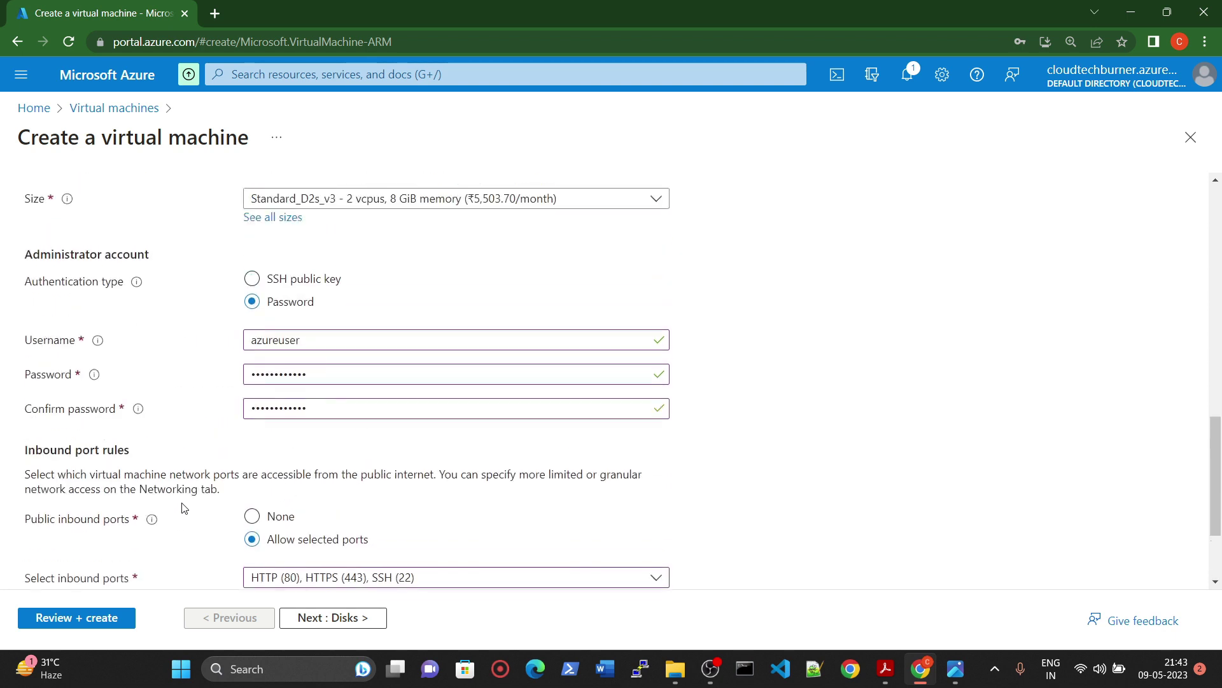
scroll(184, 507, "up", 10)
left_click(326, 618)
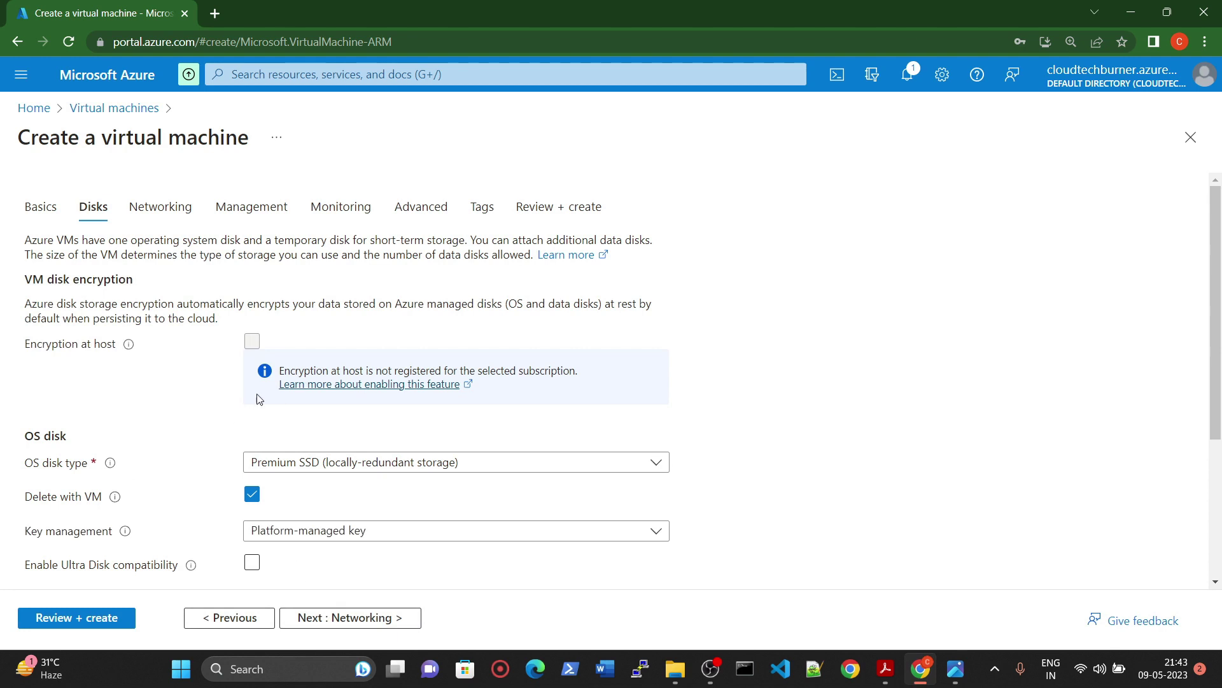
scroll(258, 417, "down", 1)
scroll(306, 482, "down", 2)
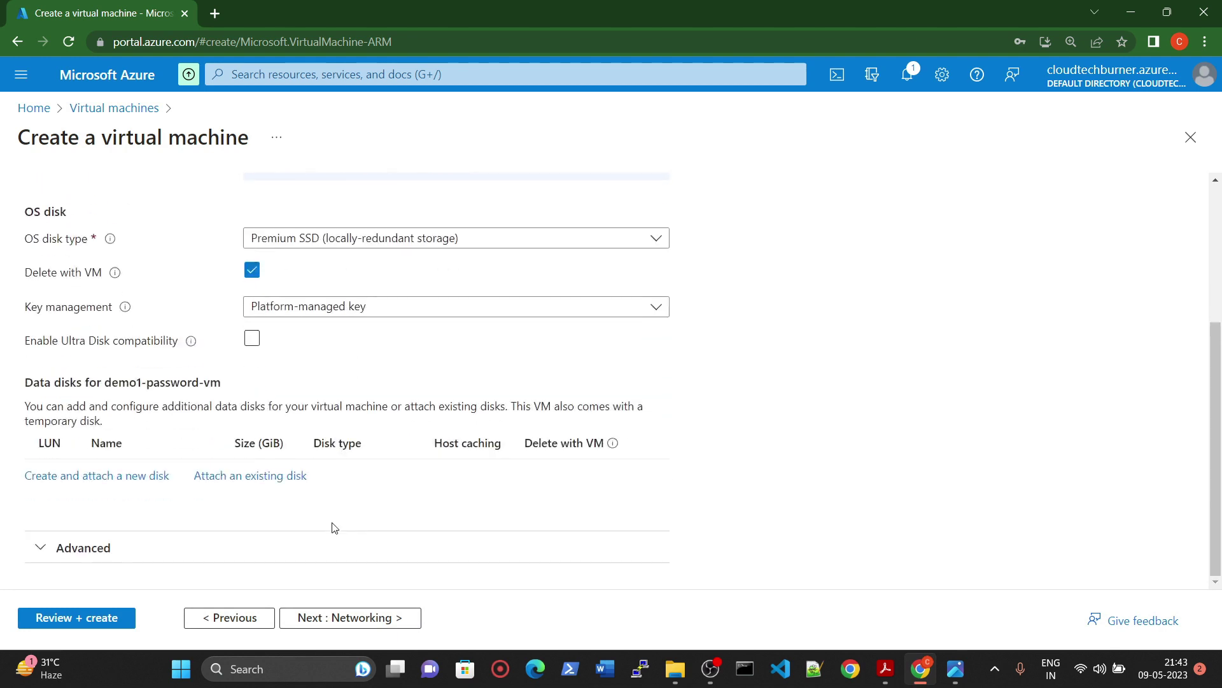
left_click(355, 617)
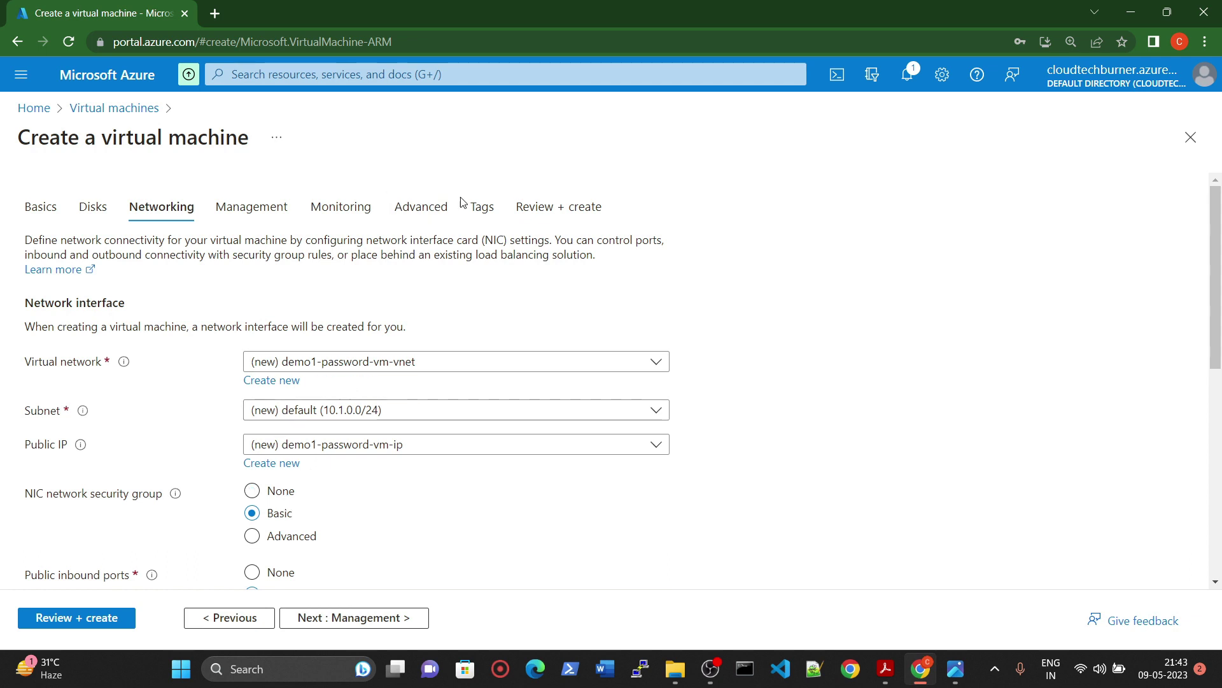
Validate the virtual machine's configuration and create it
left_click(559, 207)
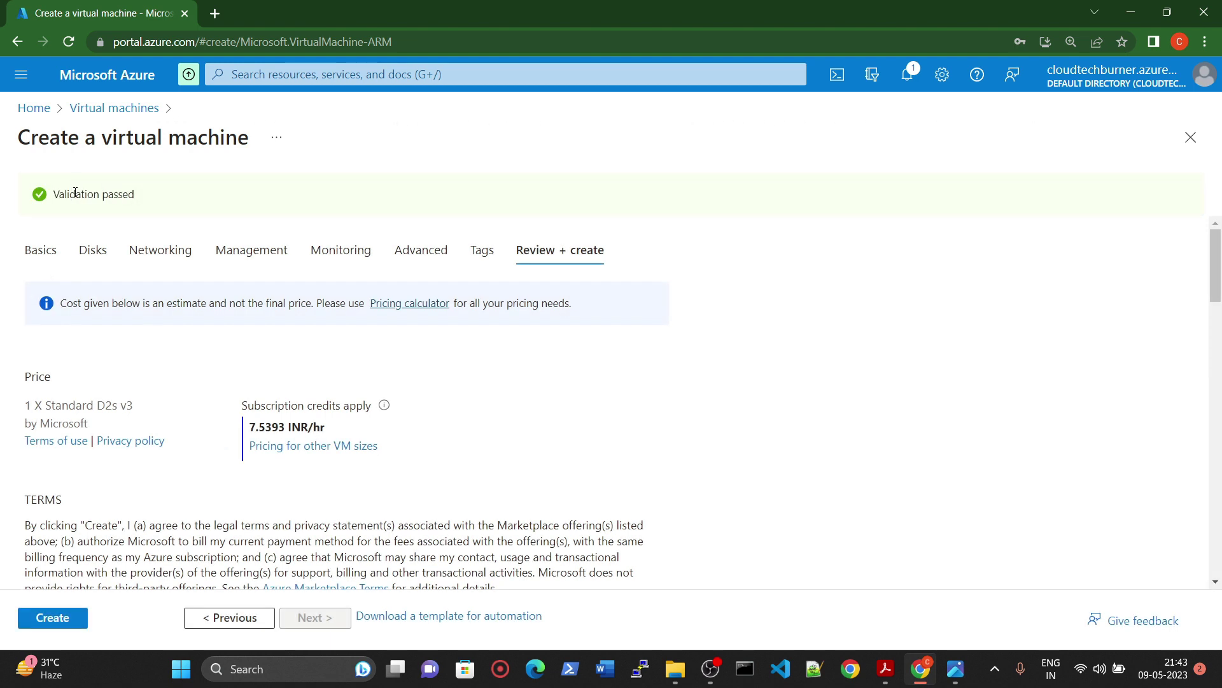
left_click_drag(54, 194, 179, 205)
left_click(78, 618)
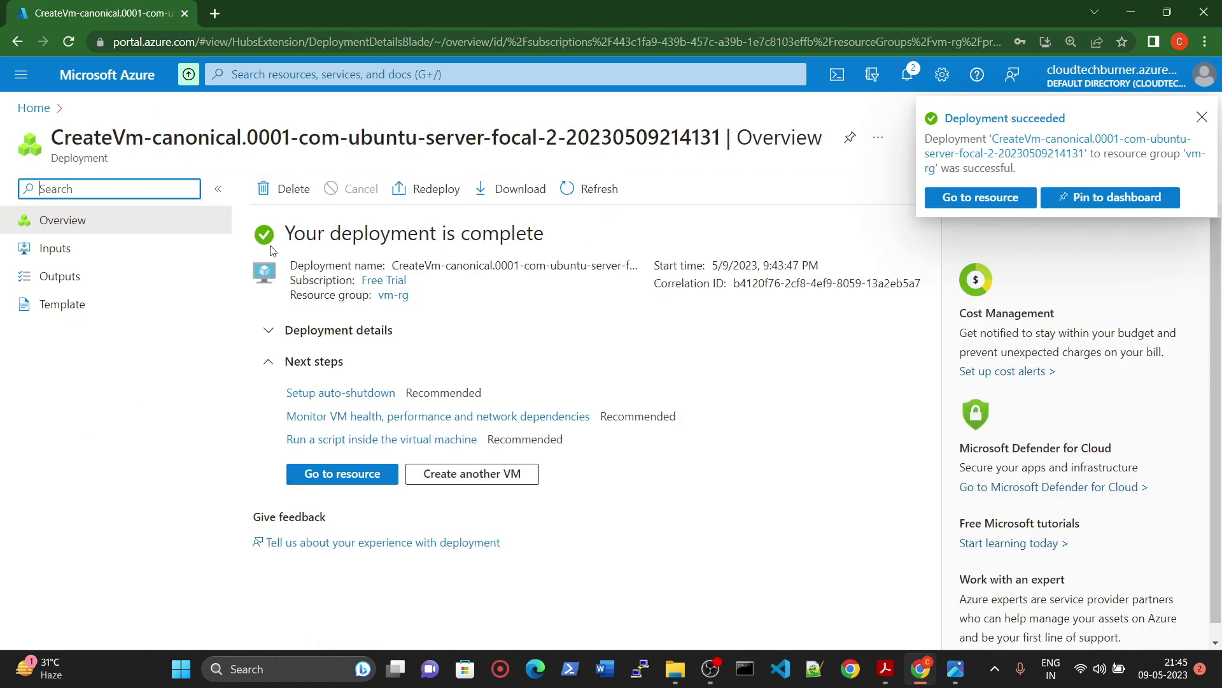
Open the deployed demo1-password-vm resource and view its connection options
left_click_drag(286, 234, 555, 235)
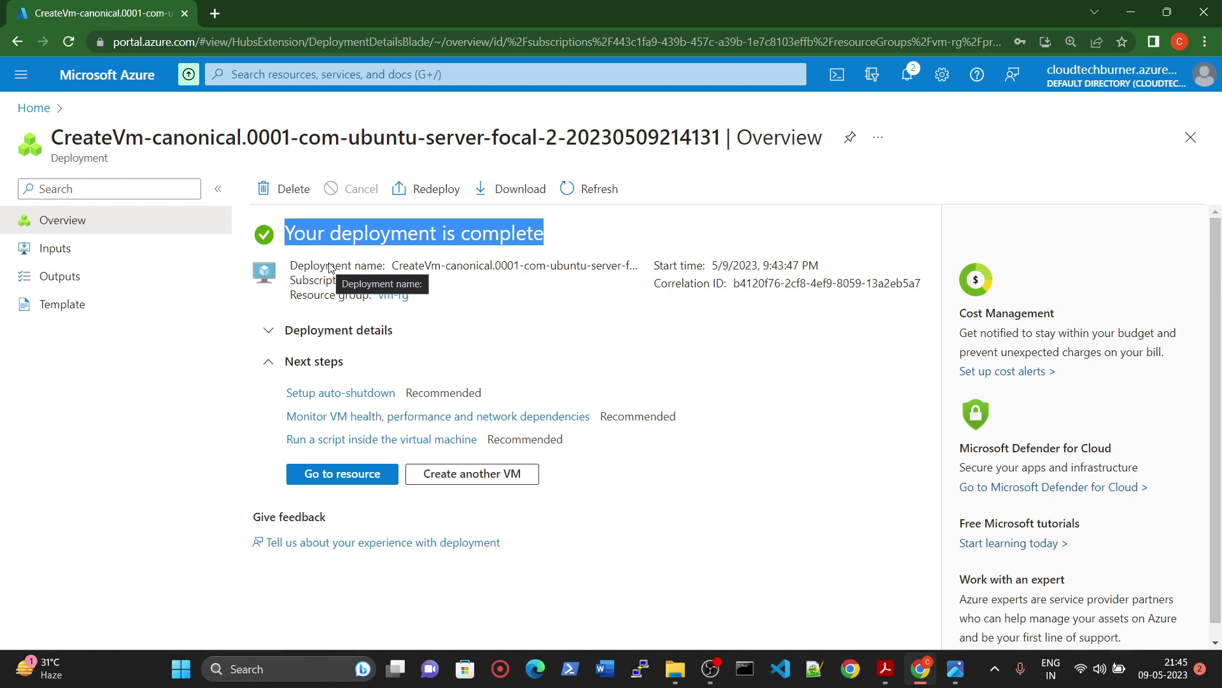
left_click(330, 485)
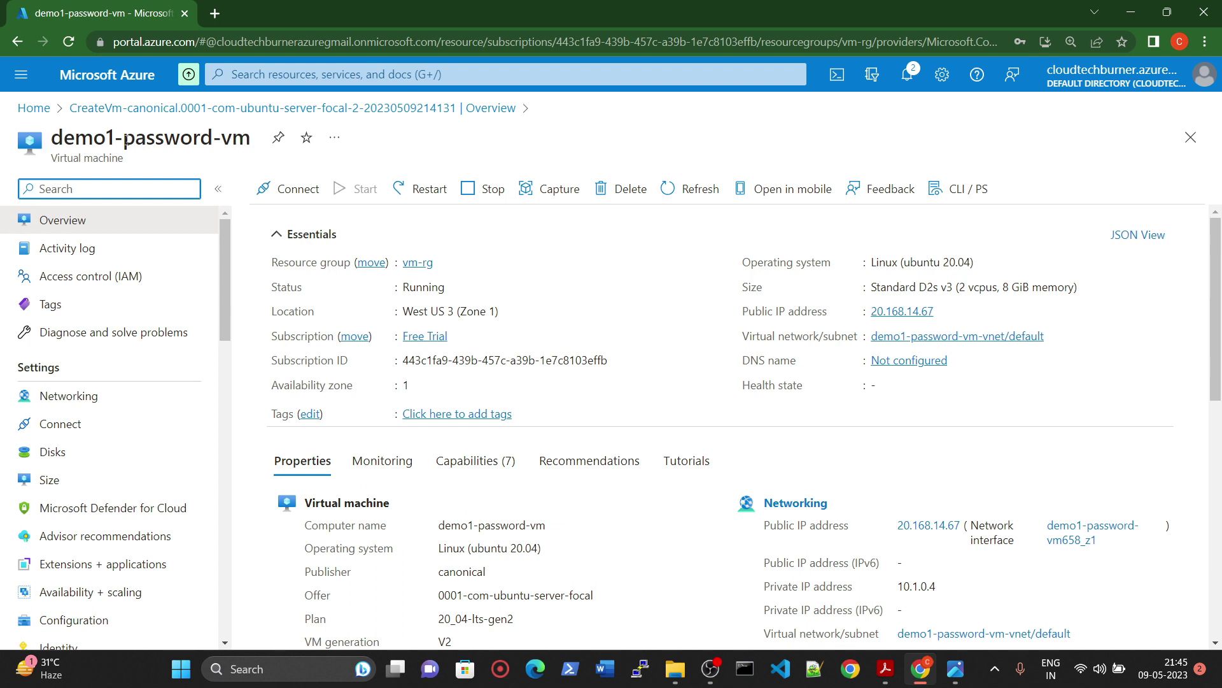
left_click_drag(126, 137, 247, 141)
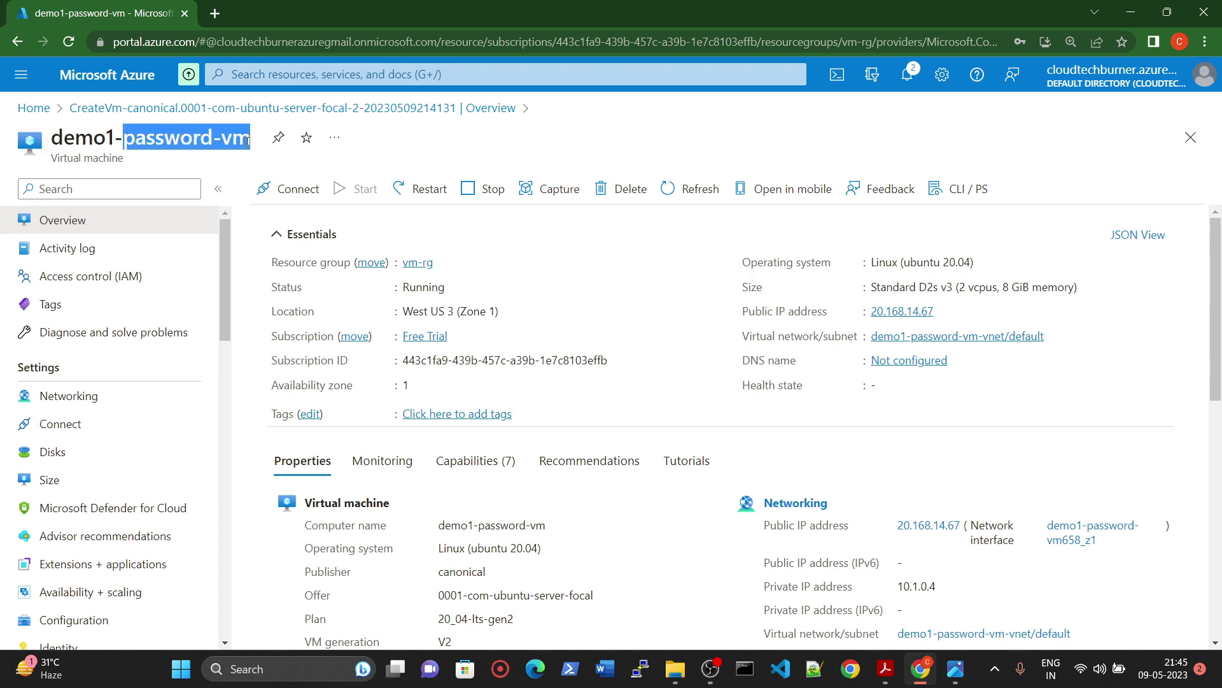
left_click(293, 191)
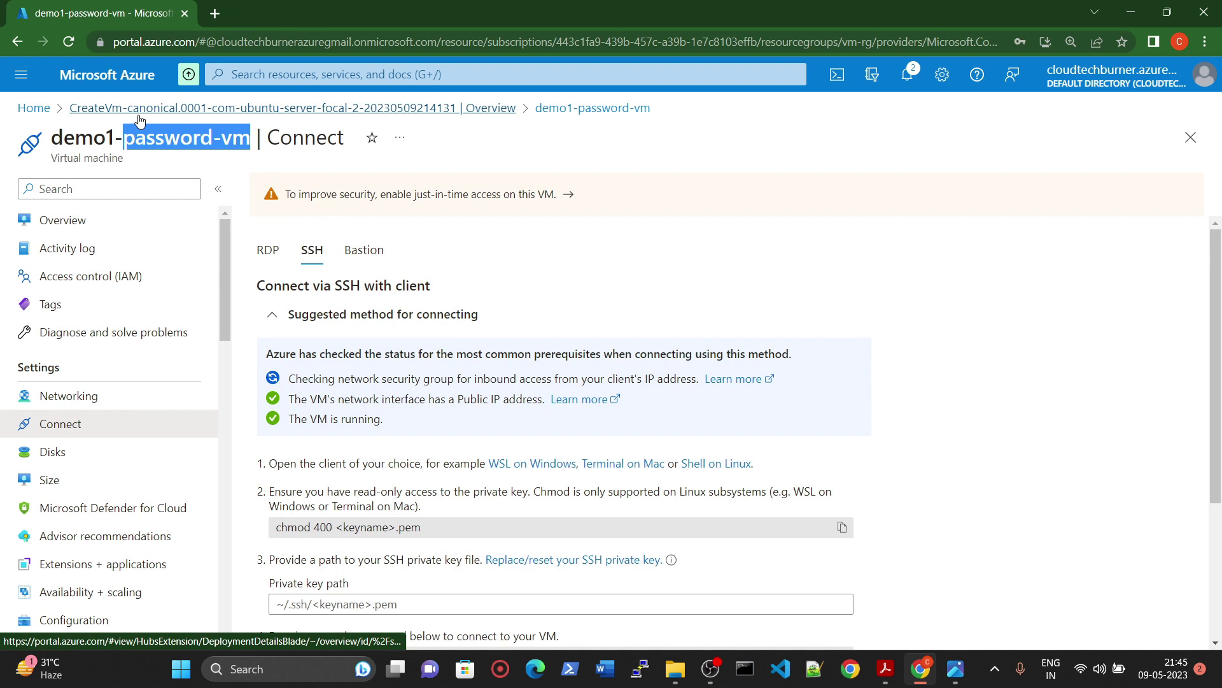
Return to the list of virtual machines and start creating another Azure virtual machine
left_click(40, 108)
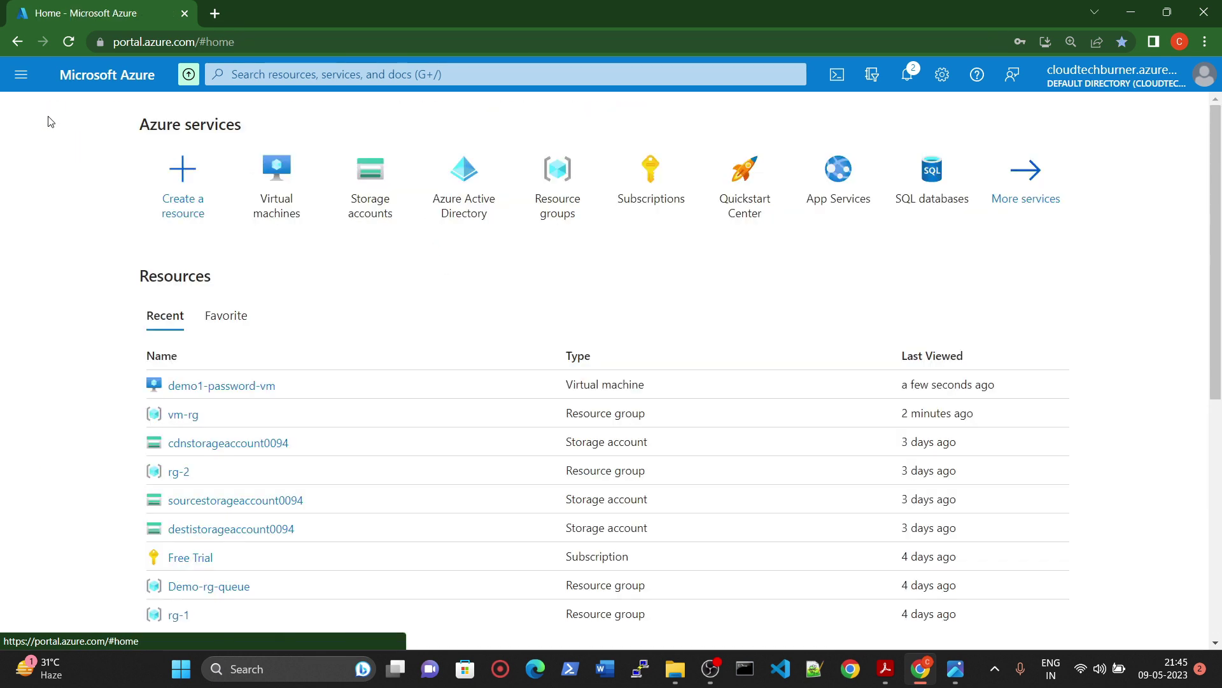
left_click(290, 186)
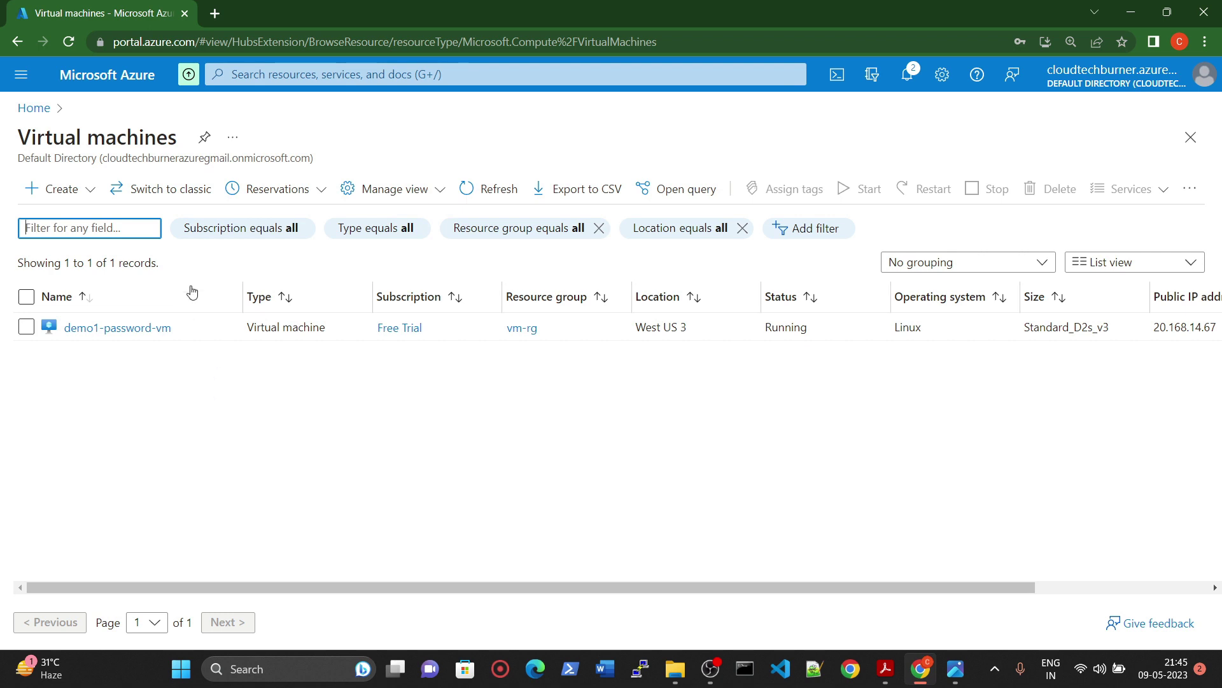
left_click(61, 190)
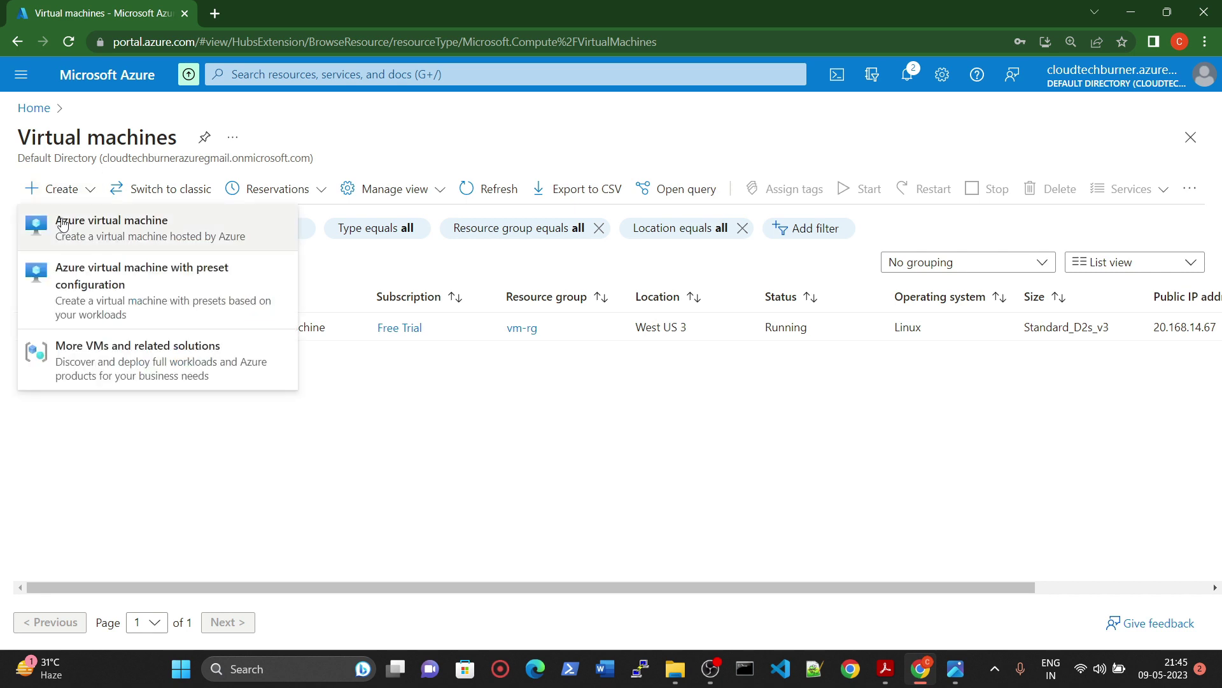
left_click(109, 235)
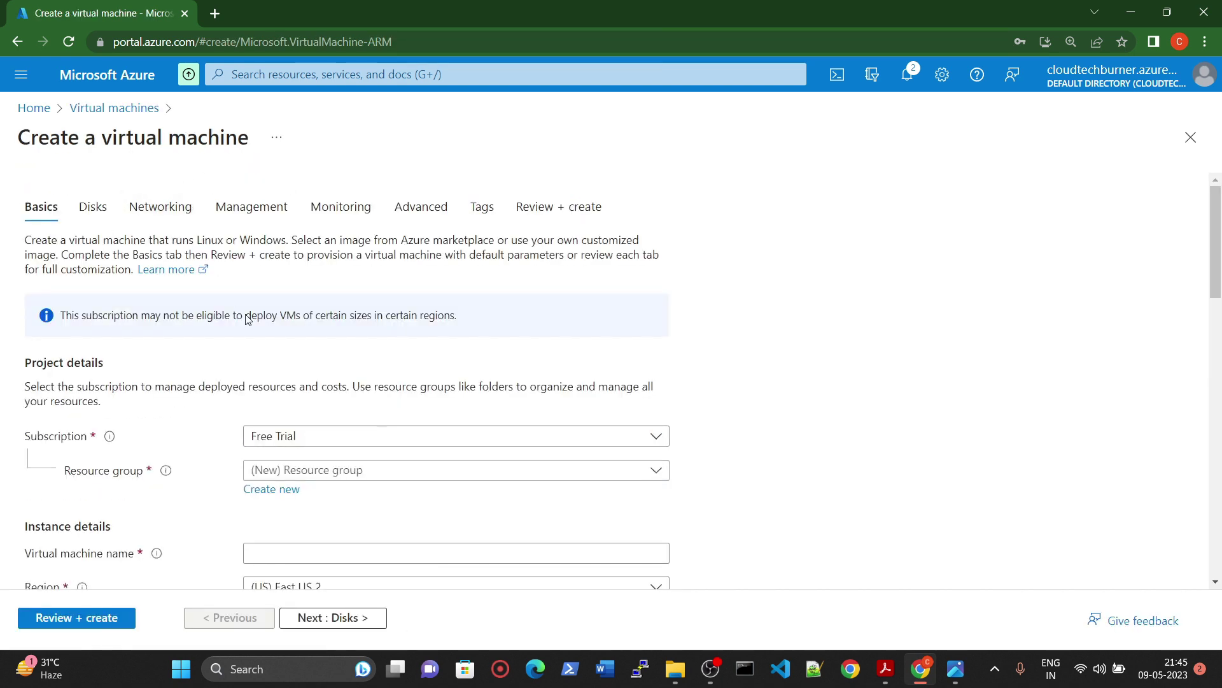
Assign the new virtual machine to the existing resource group vm-rg and name it demo1-ssh-vm
scroll(319, 451, "down", 1)
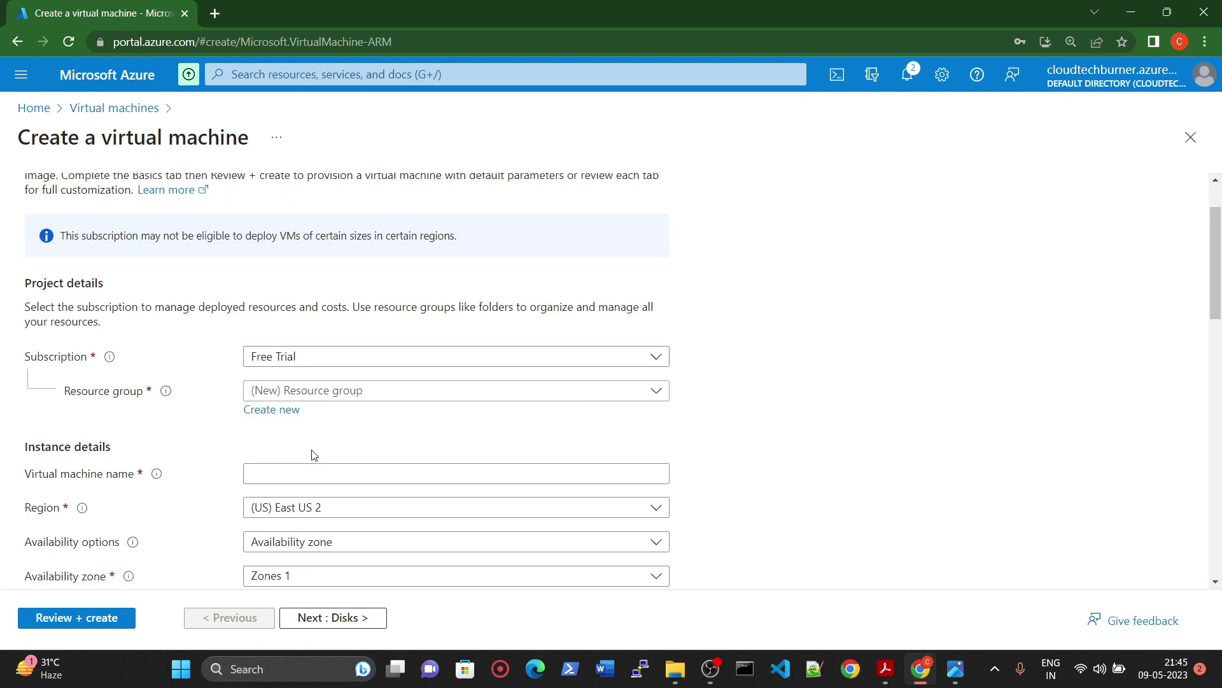
left_click(318, 391)
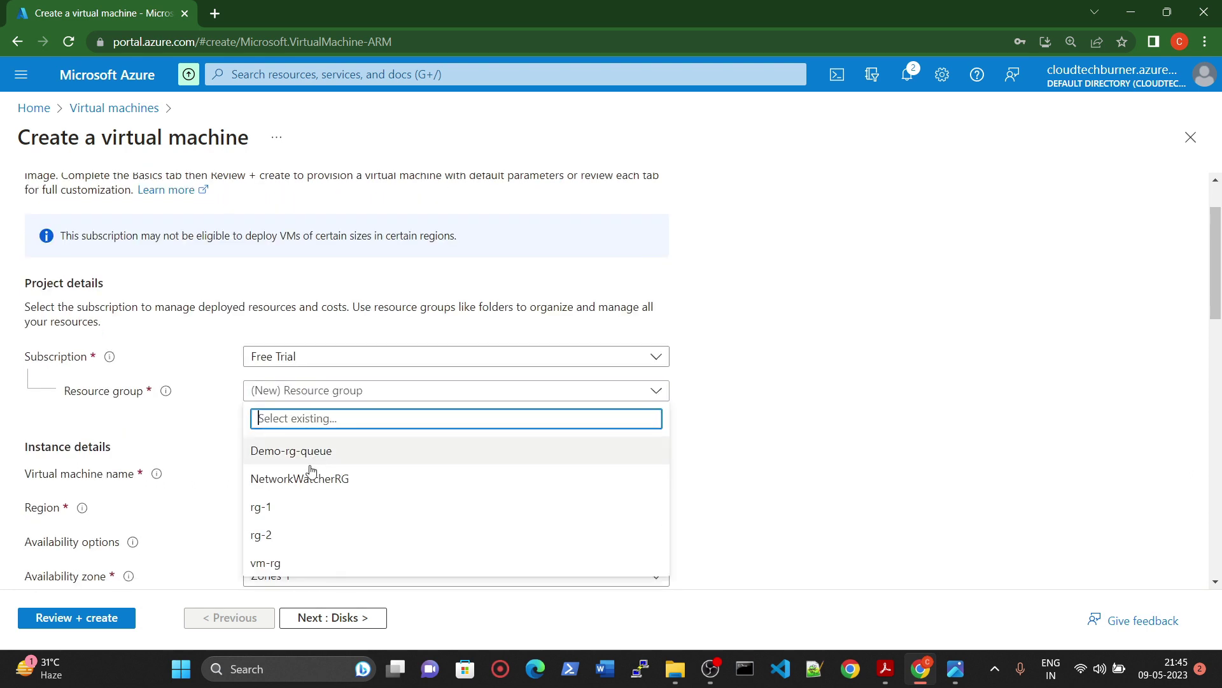
left_click(275, 564)
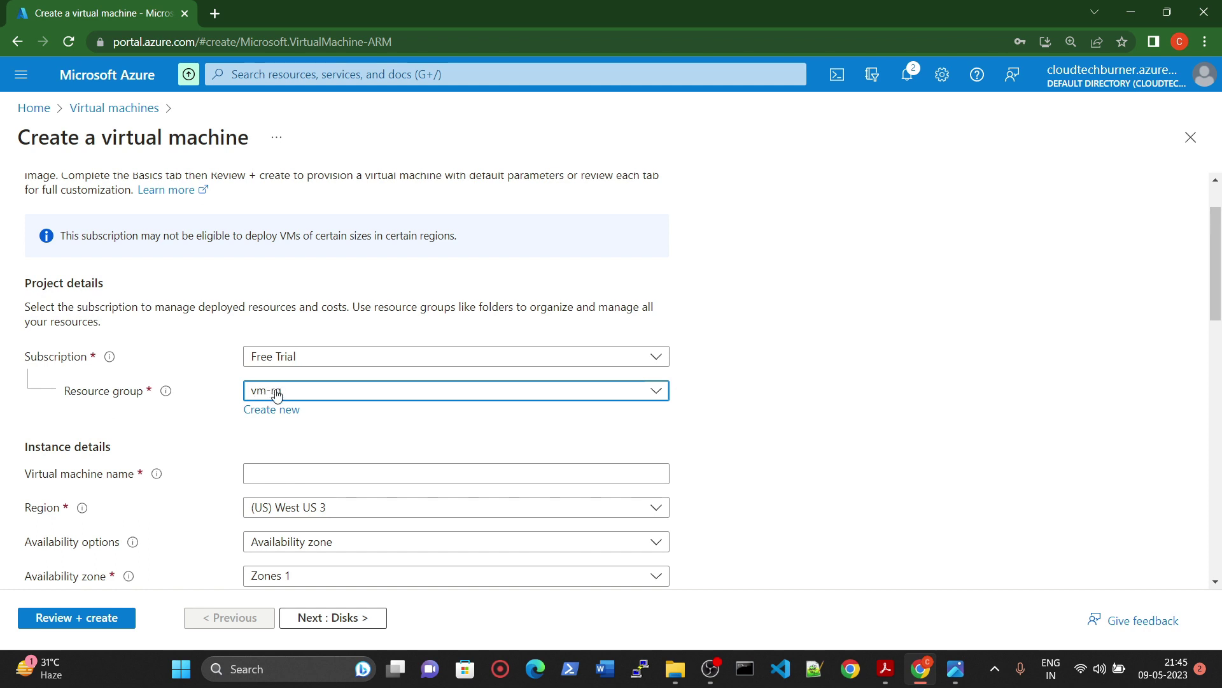
scroll(353, 401, "down", 1)
left_click(334, 398)
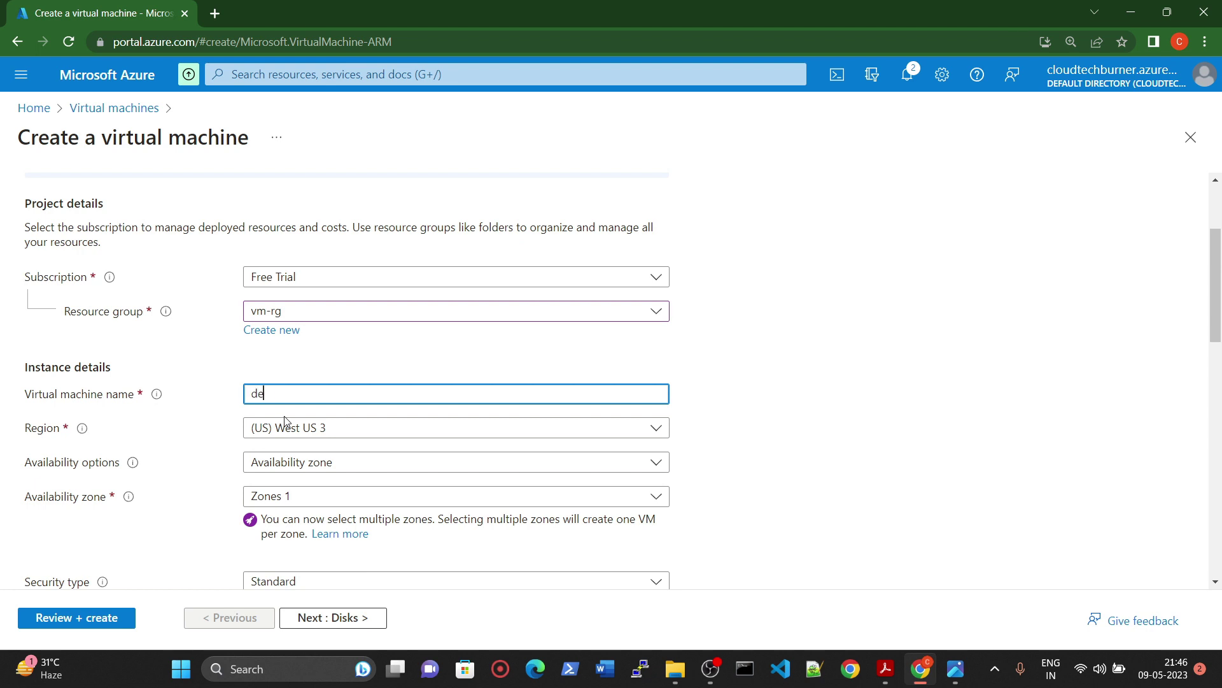
type("demo1-ssh-vm")
Keep SSH public key authentication for the administrator account and set its key source to Generate new key pair
scroll(311, 483, "down", 3)
scroll(302, 442, "down", 4)
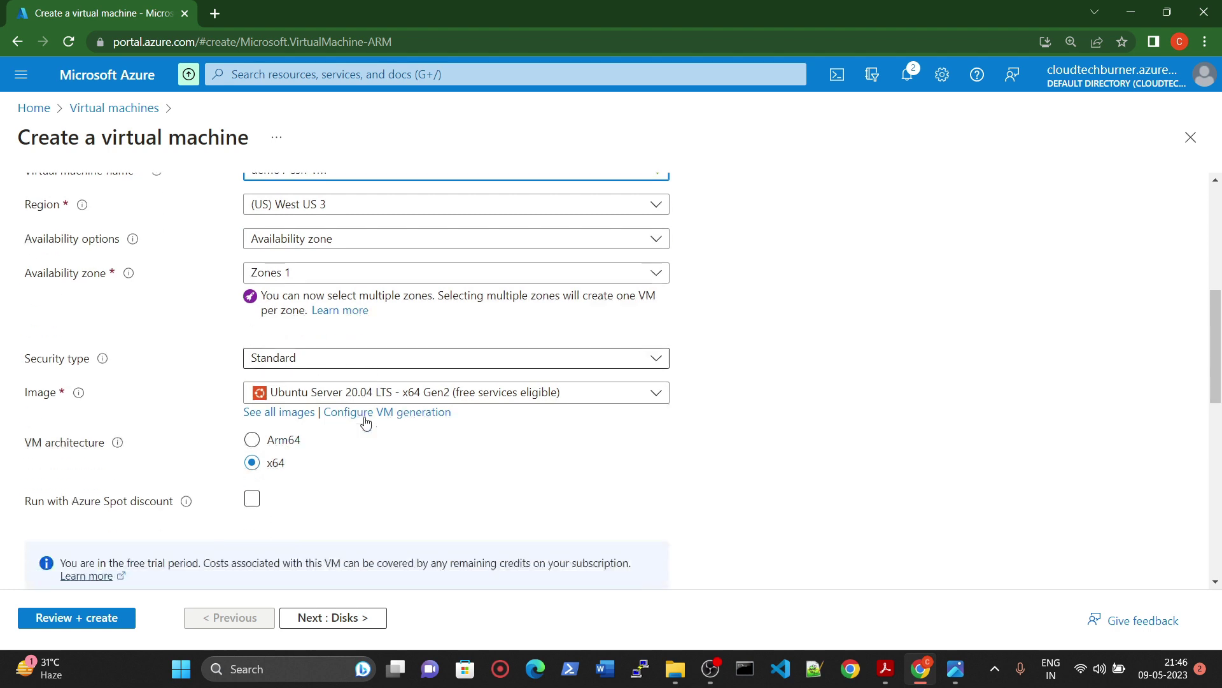
scroll(337, 482, "down", 1)
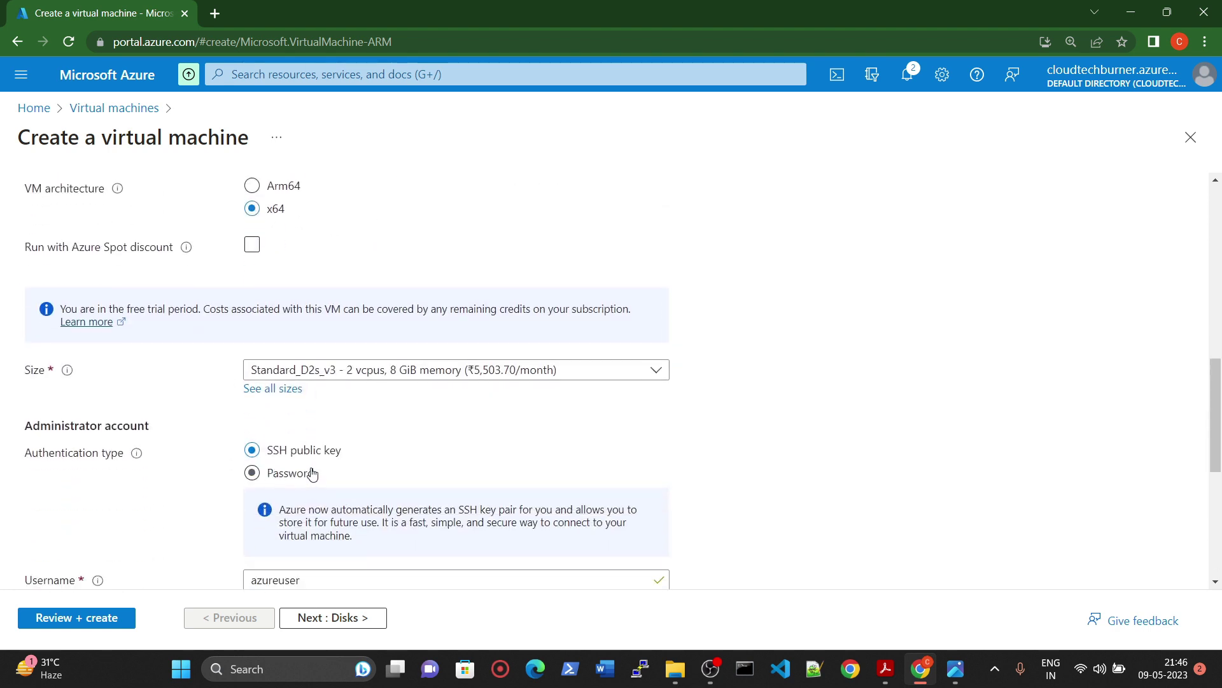
scroll(309, 453, "down", 2)
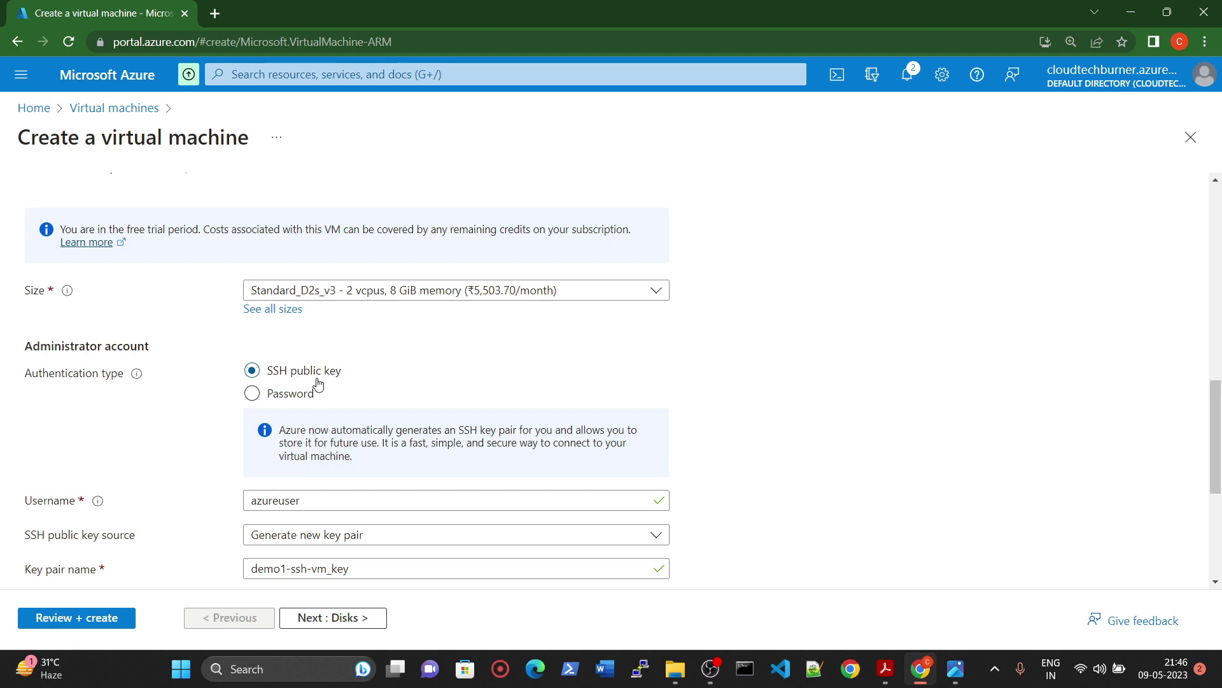
scroll(352, 374, "down", 1)
scroll(352, 374, "down", 1)
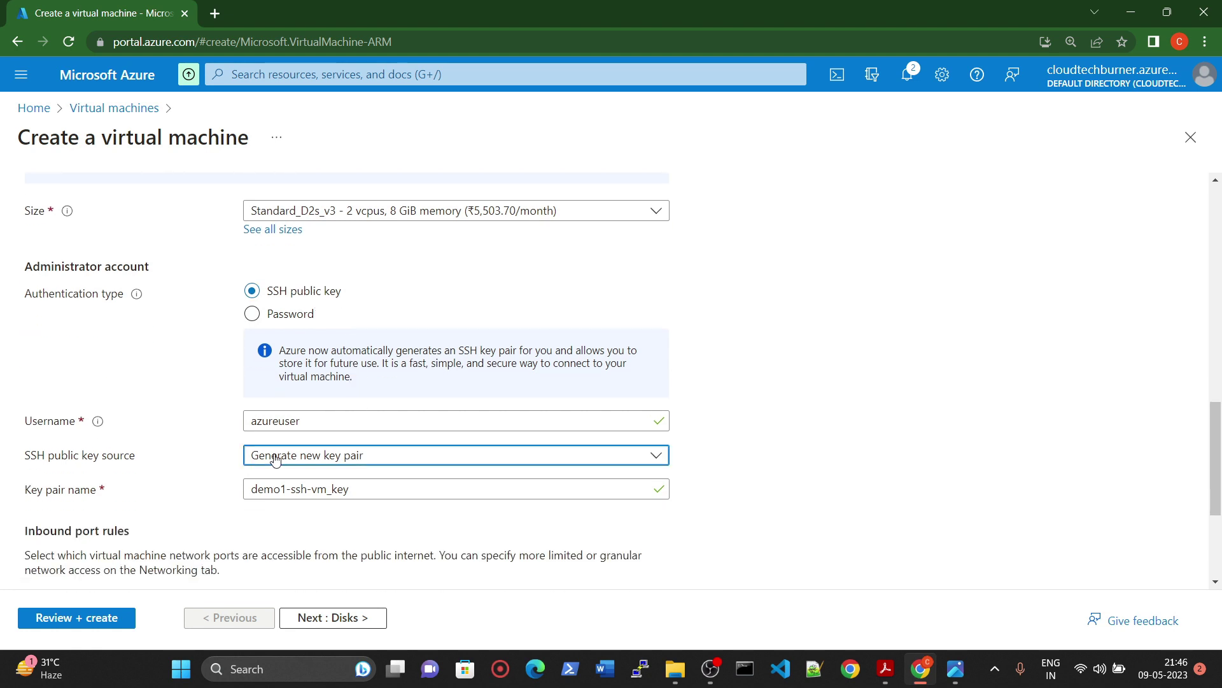
left_click(292, 455)
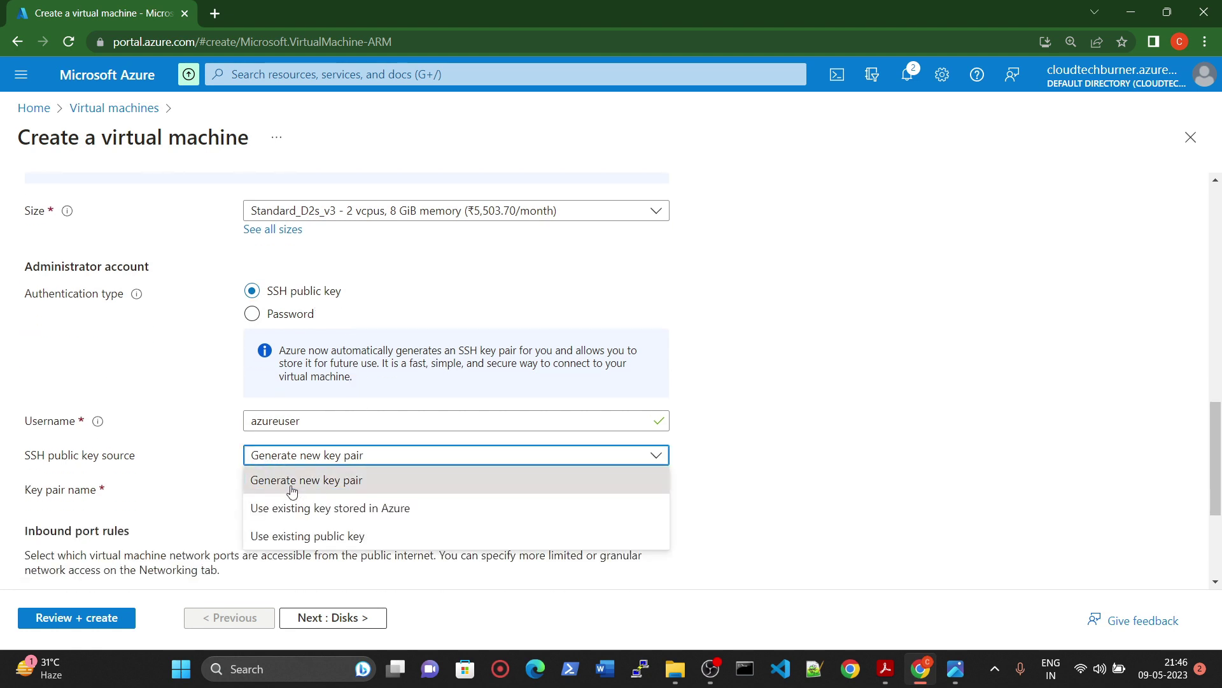
left_click(325, 481)
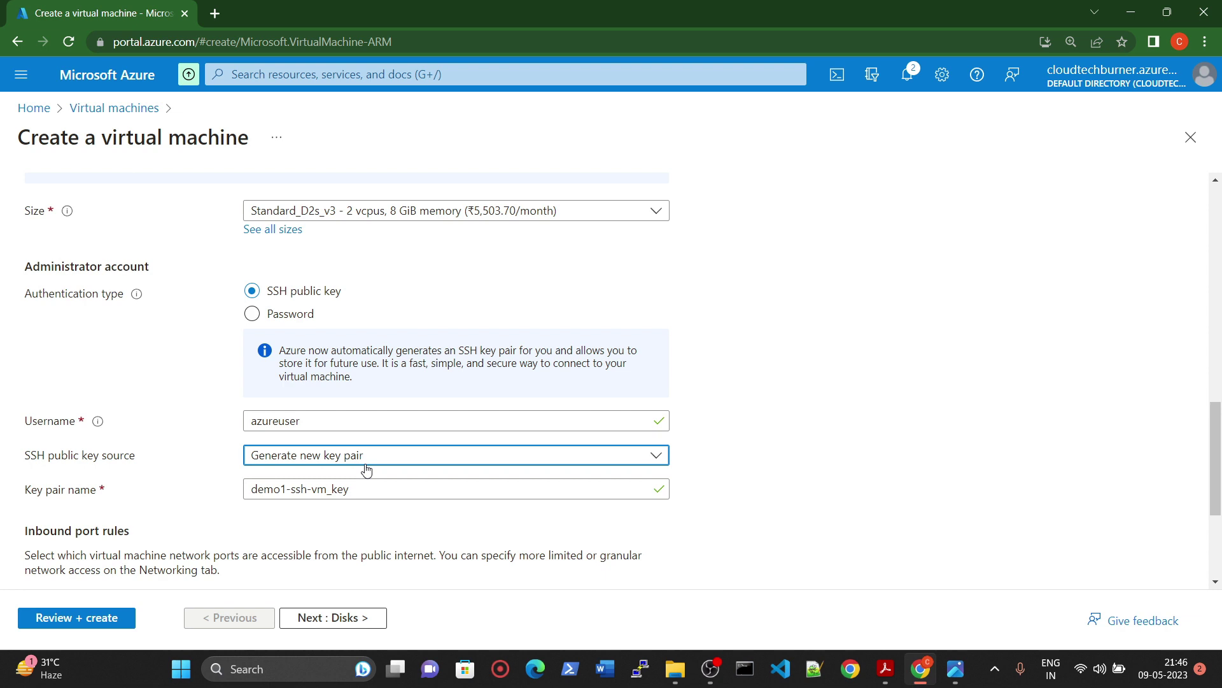
Open the HTTP (80) and HTTPS (443) inbound ports for demo1-ssh-vm alongside SSH (22)
scroll(356, 491, "down", 2)
left_click(267, 503)
left_click(259, 552)
left_click(259, 524)
left_click(597, 499)
scroll(662, 474, "down", 1)
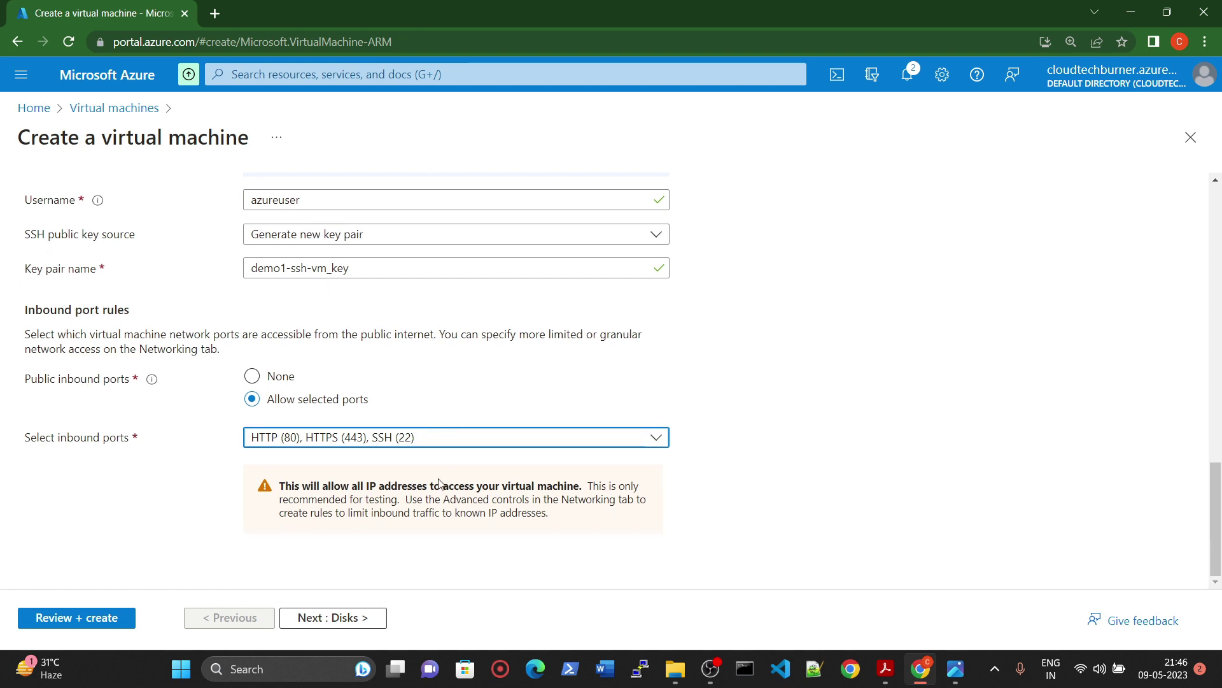
Review the key pair name, administrator account and instance details of demo1-ssh-vm
scroll(438, 482, "up", 4)
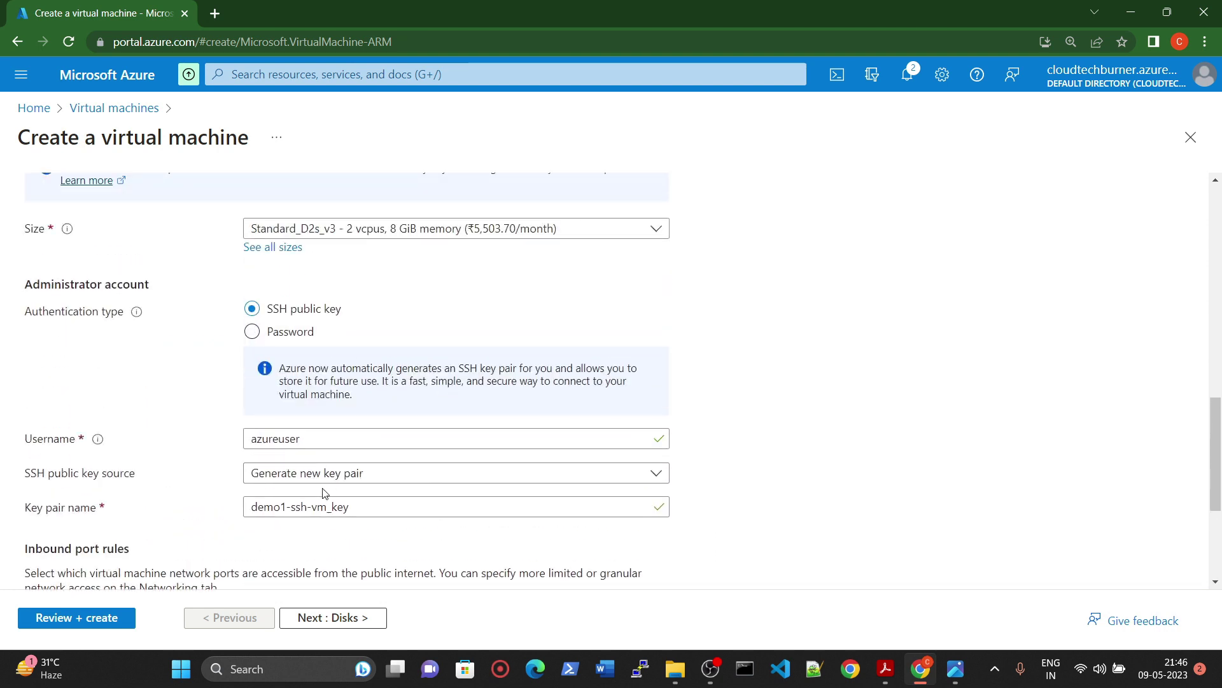
left_click_drag(258, 506, 378, 511)
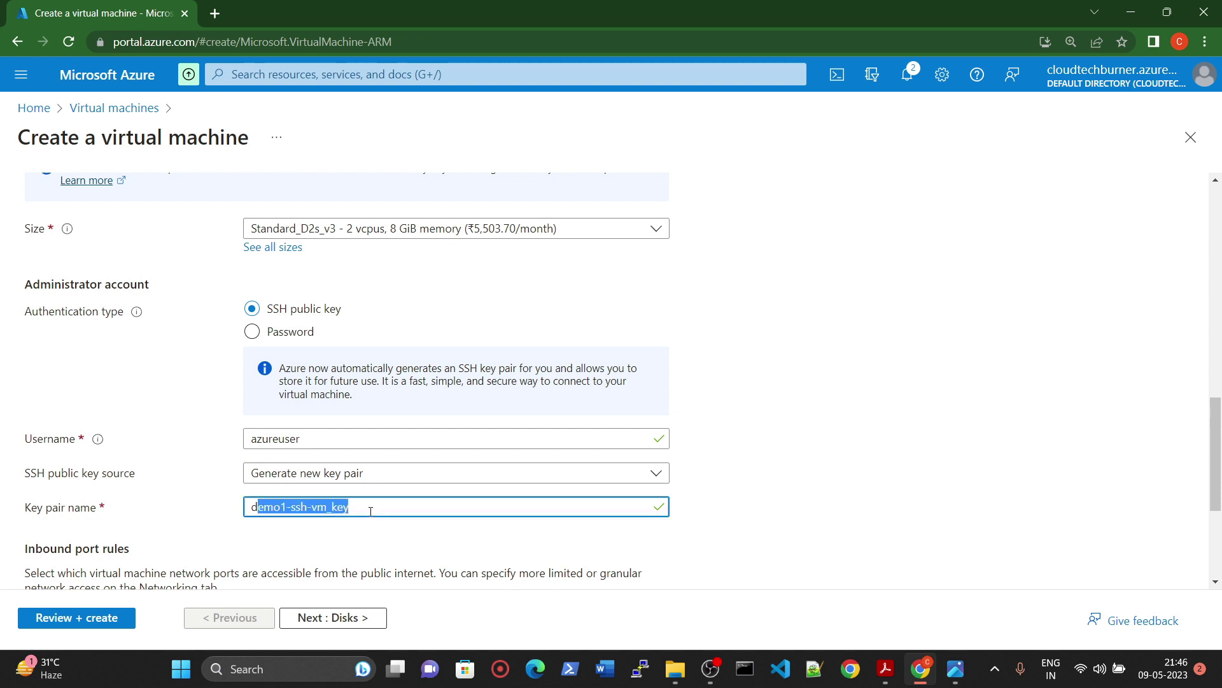
left_click(370, 511)
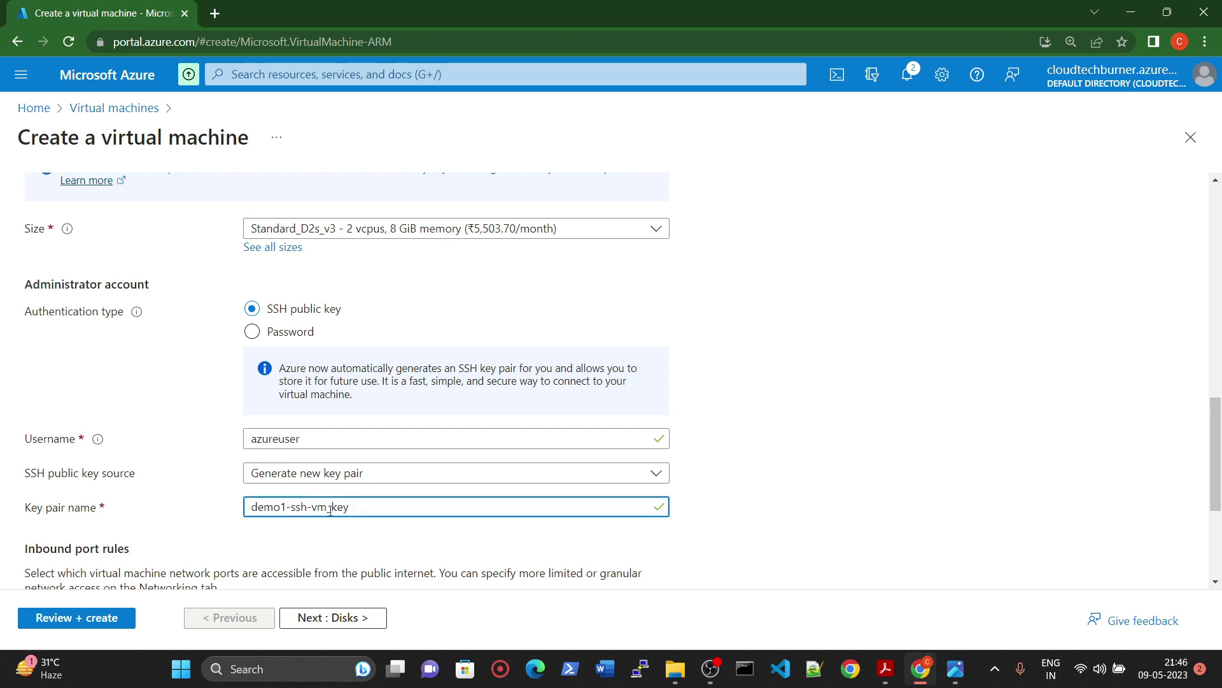
scroll(369, 508, "up", 9)
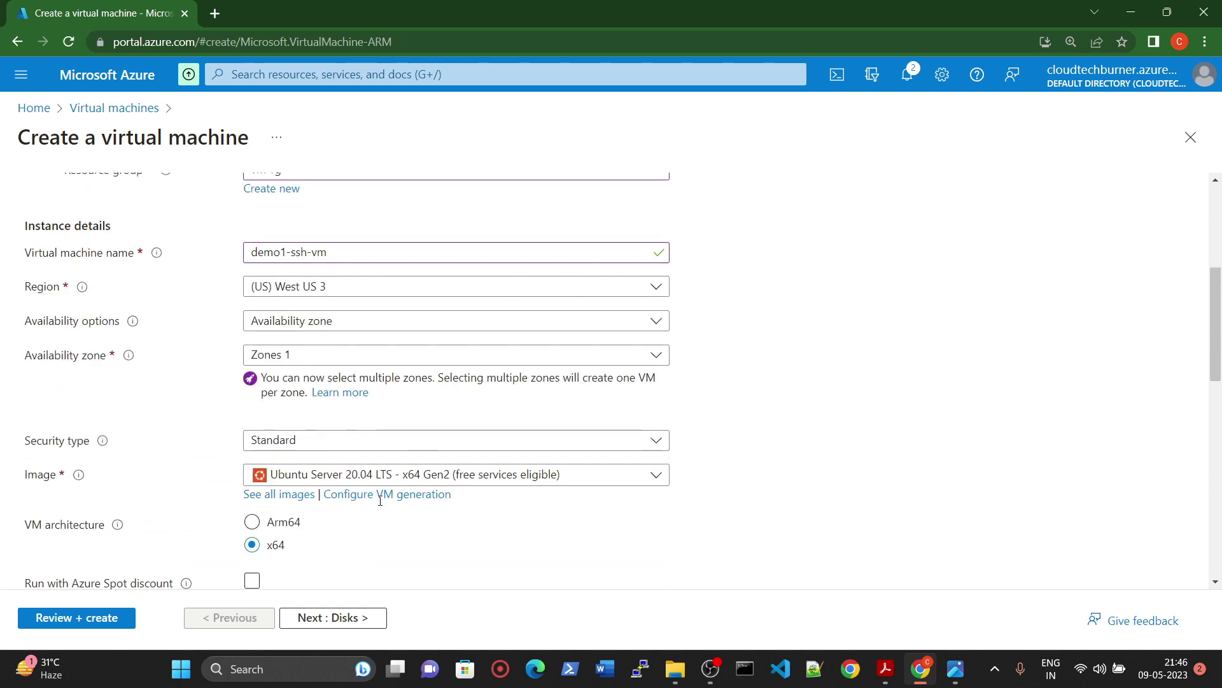
Rename the new virtual machine from its demo1 prefix to demo2-ssh-vm
left_click(285, 332)
key("Left")
key("Left")
key("Left")
key("Left")
key("Left")
key("Left")
key("Left")
key("BackSpace")
type("2")
left_click(579, 290)
Keep the default disk and networking settings, create demo2-ssh-vm, and download its newly generated private key
scroll(592, 300, "down", 10)
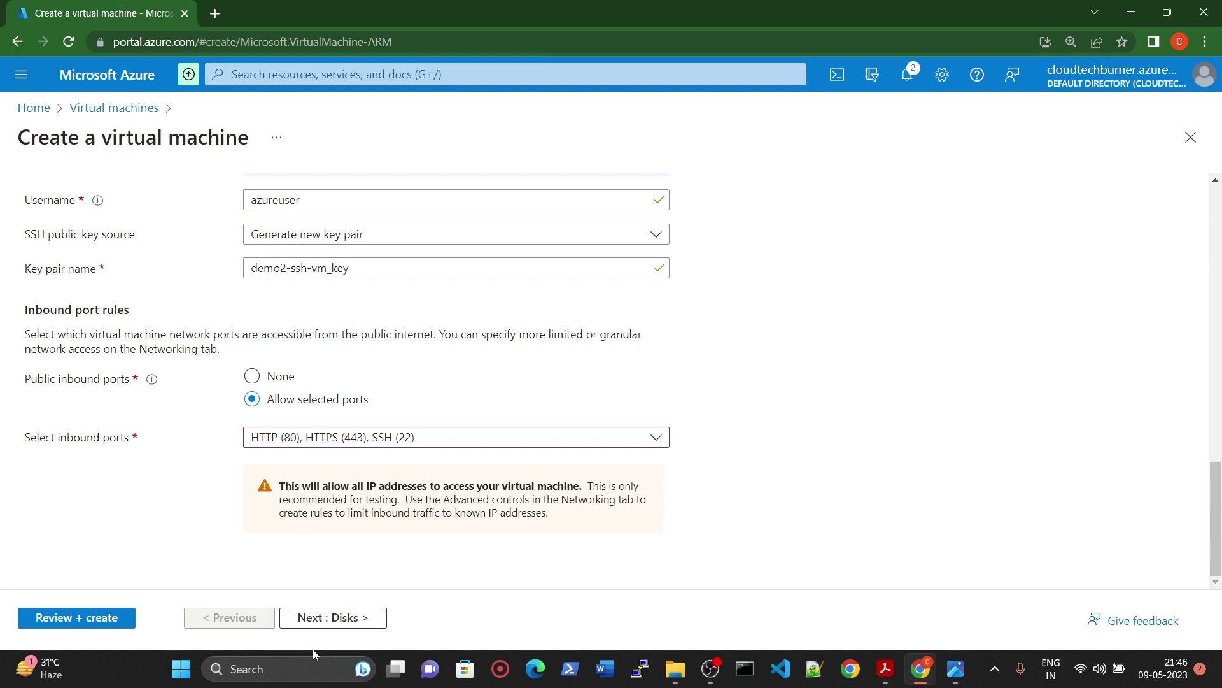
left_click(326, 625)
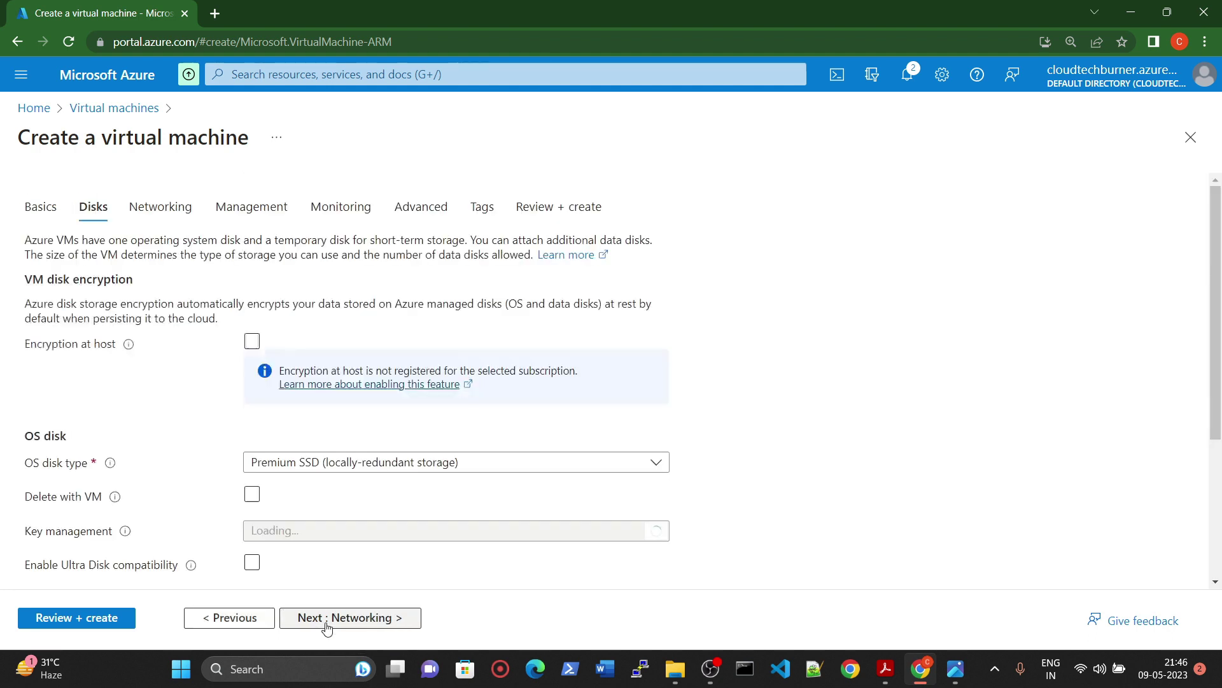
left_click(326, 626)
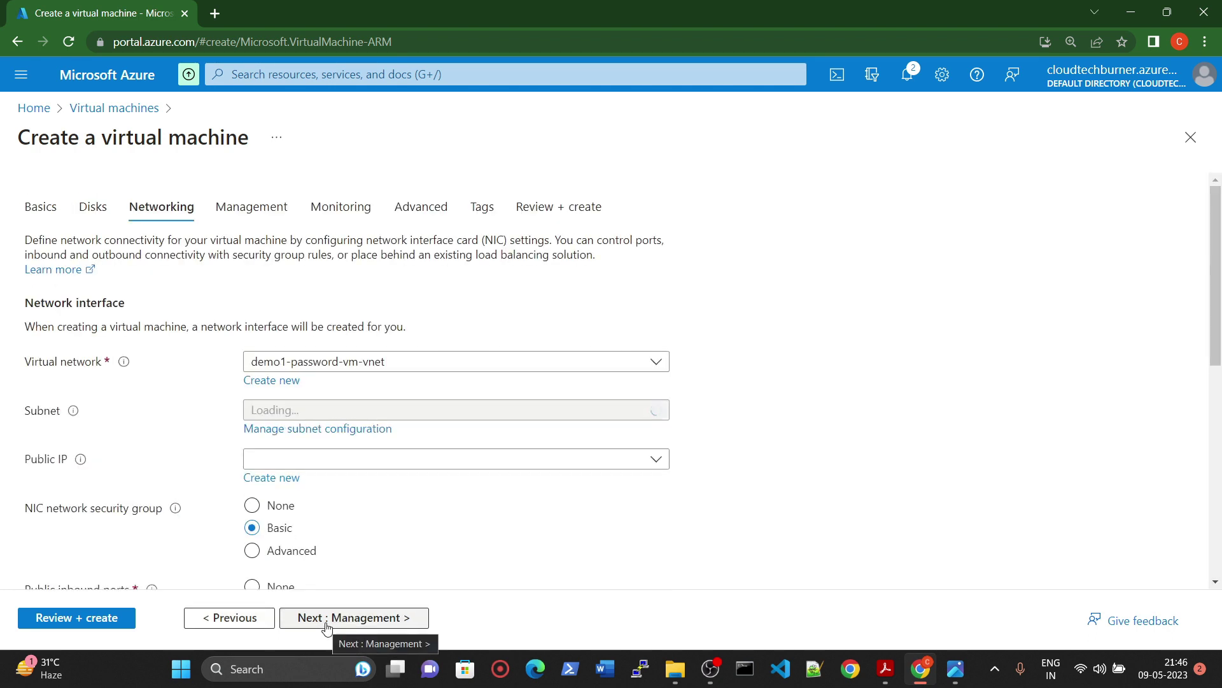
left_click(326, 626)
left_click(107, 626)
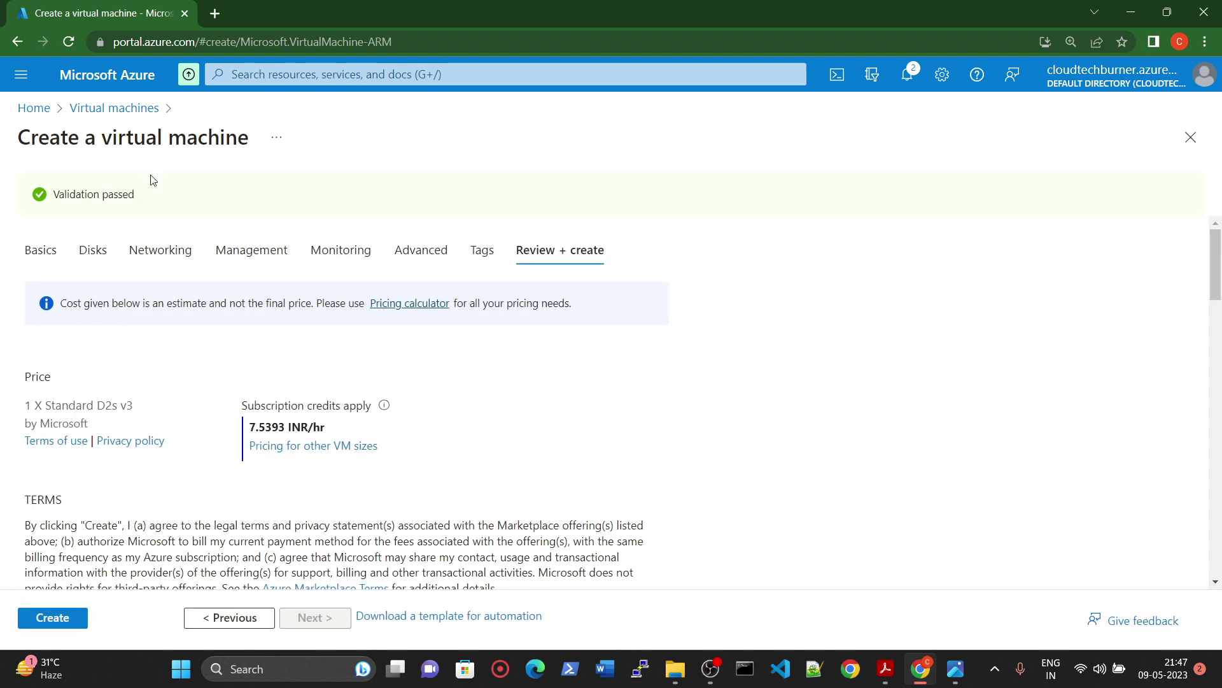
left_click(45, 624)
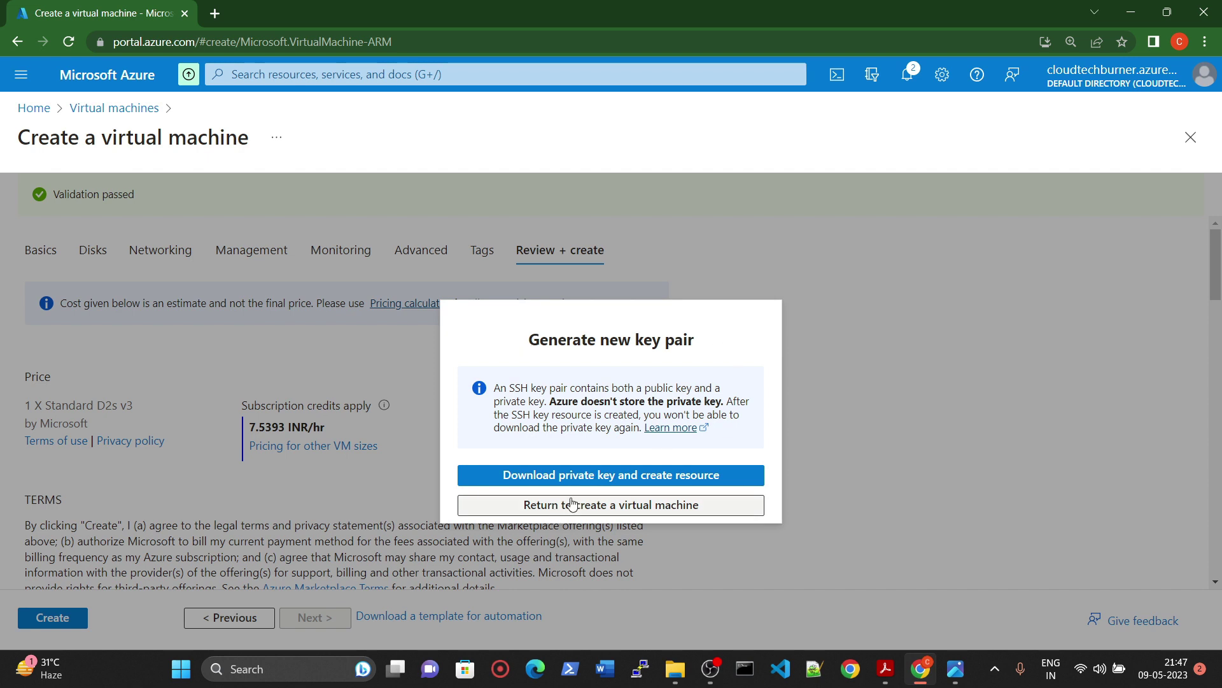
left_click(603, 487)
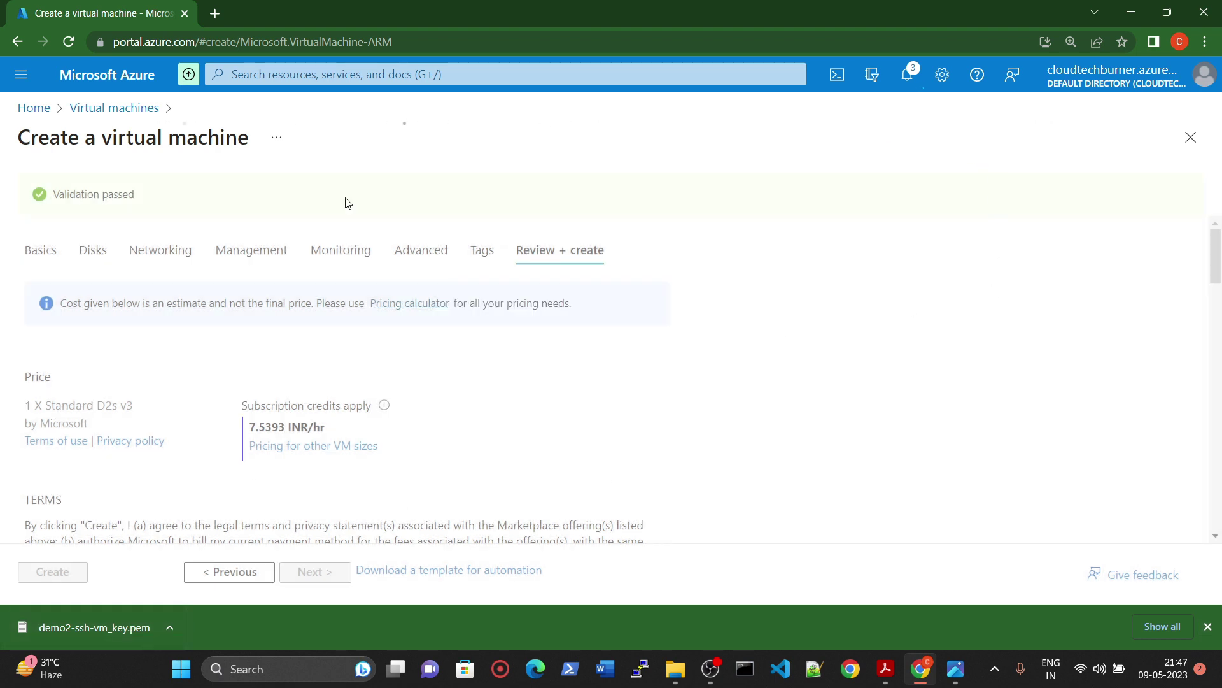
Open the running deployment from the notifications and go to the deployed demo2-ssh-vm resource
left_click(919, 71)
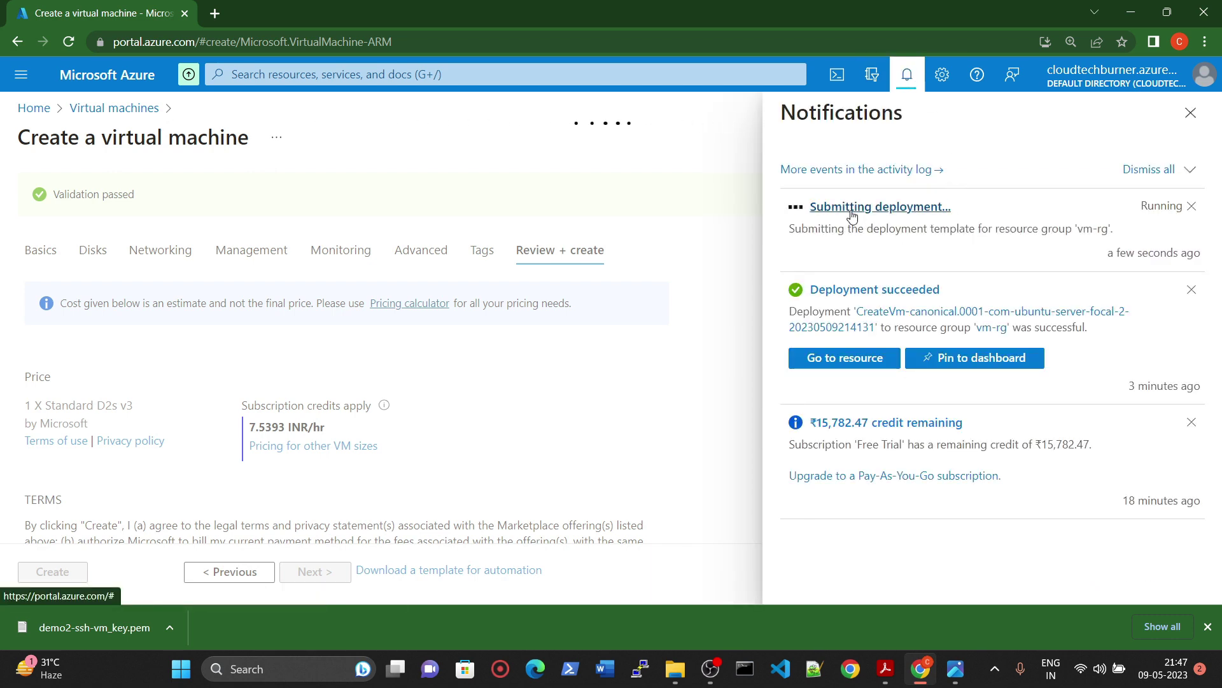
left_click(852, 215)
left_click(743, 131)
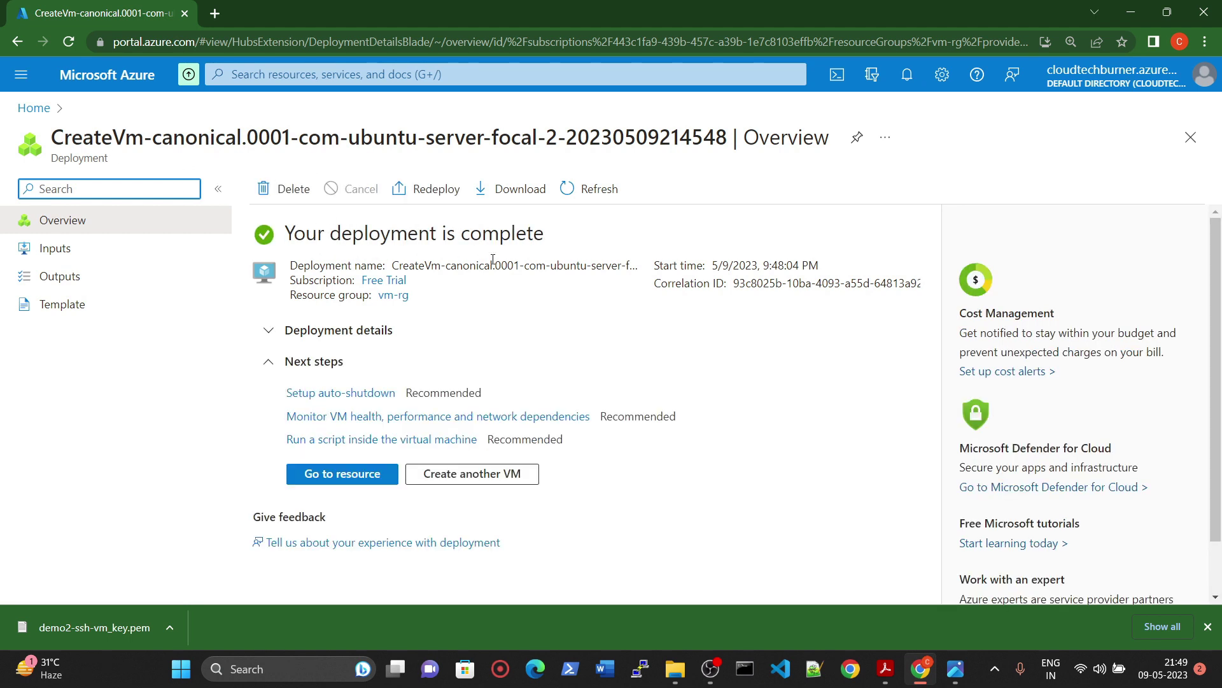
left_click(323, 474)
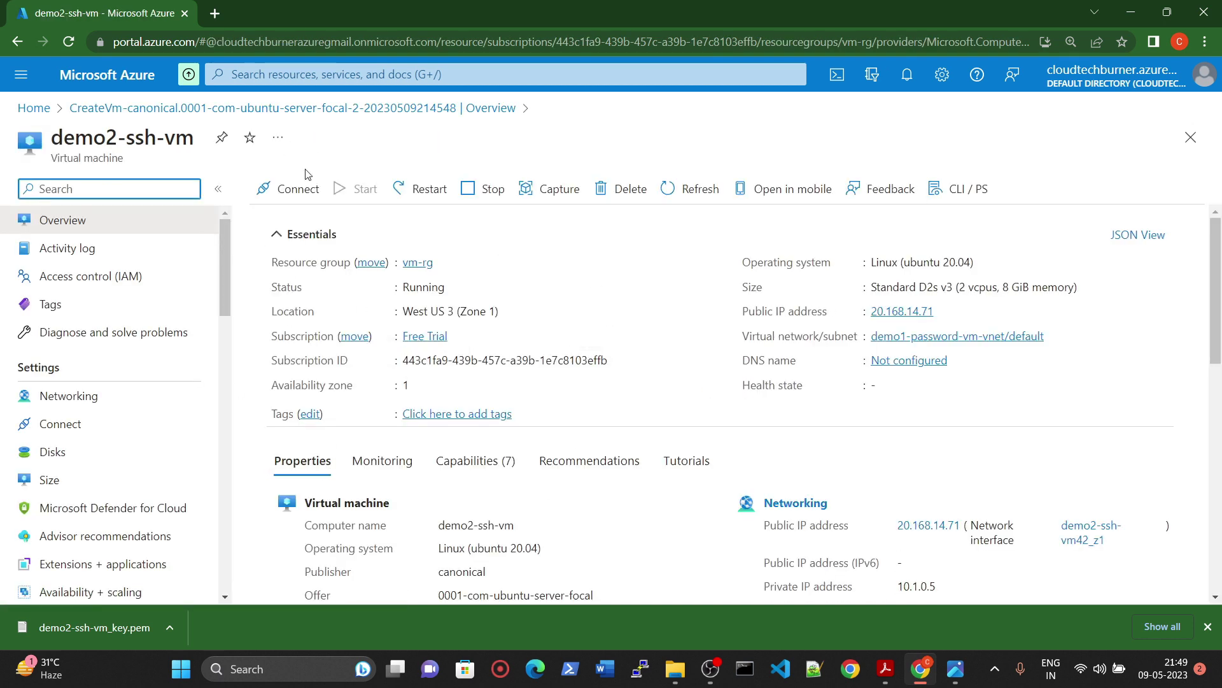
Examine the SSH connection instructions of demo2-ssh-vm, including the chmod 400 command, and return to the list of virtual machines
left_click(293, 189)
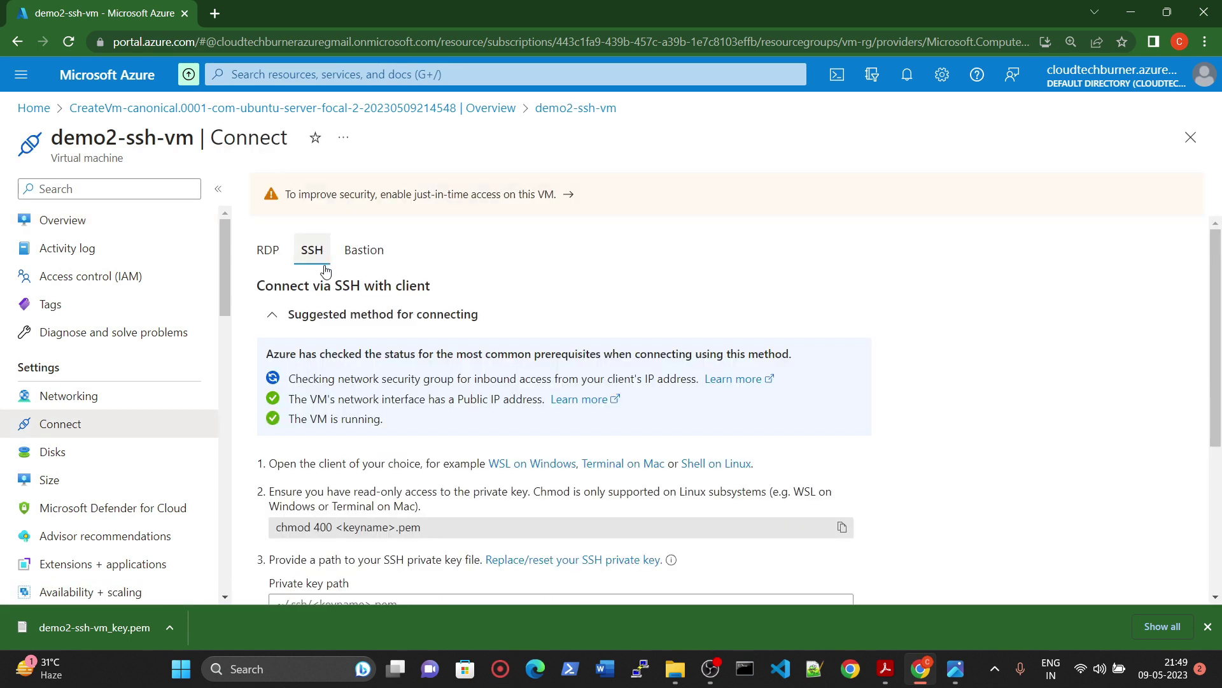
scroll(325, 271, "down", 4)
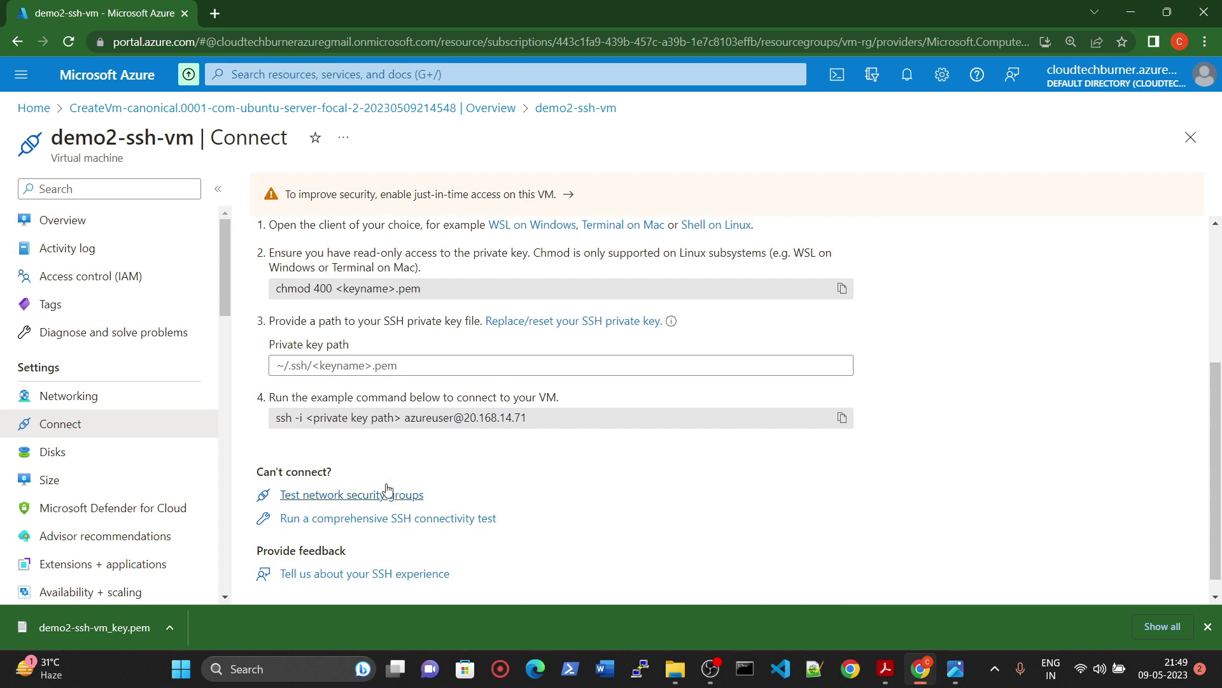
left_click_drag(278, 291, 422, 289)
scroll(581, 398, "down", 1)
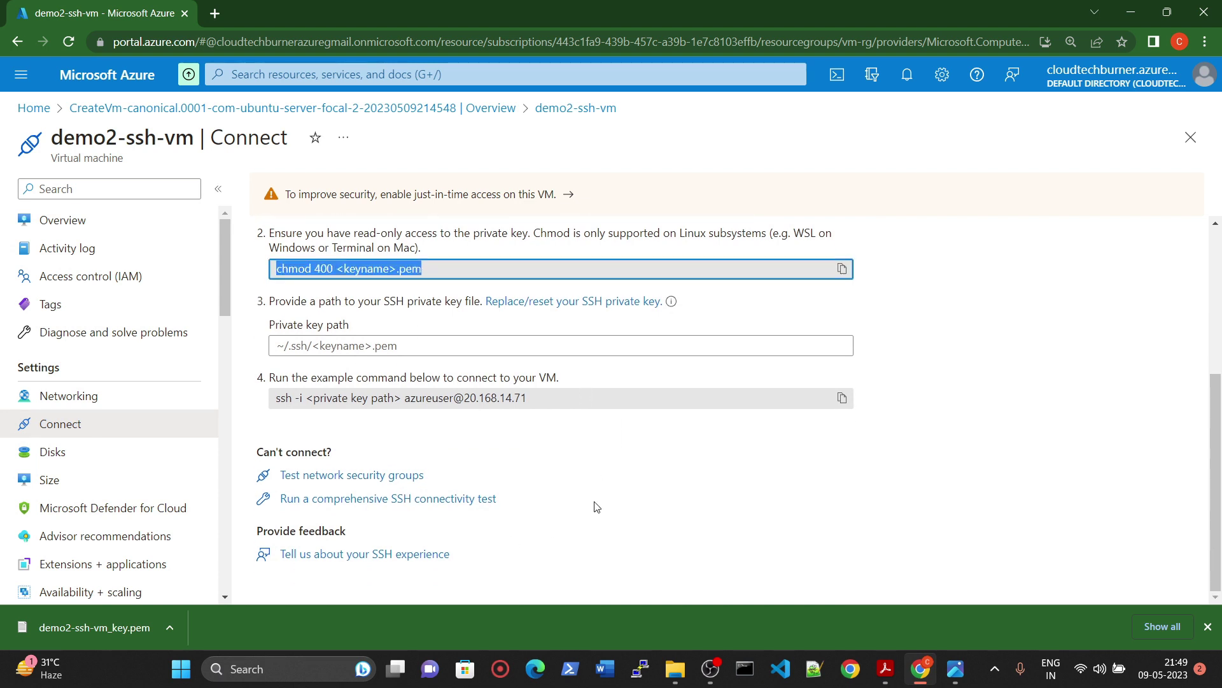
scroll(587, 499, "up", 4)
left_click(981, 370)
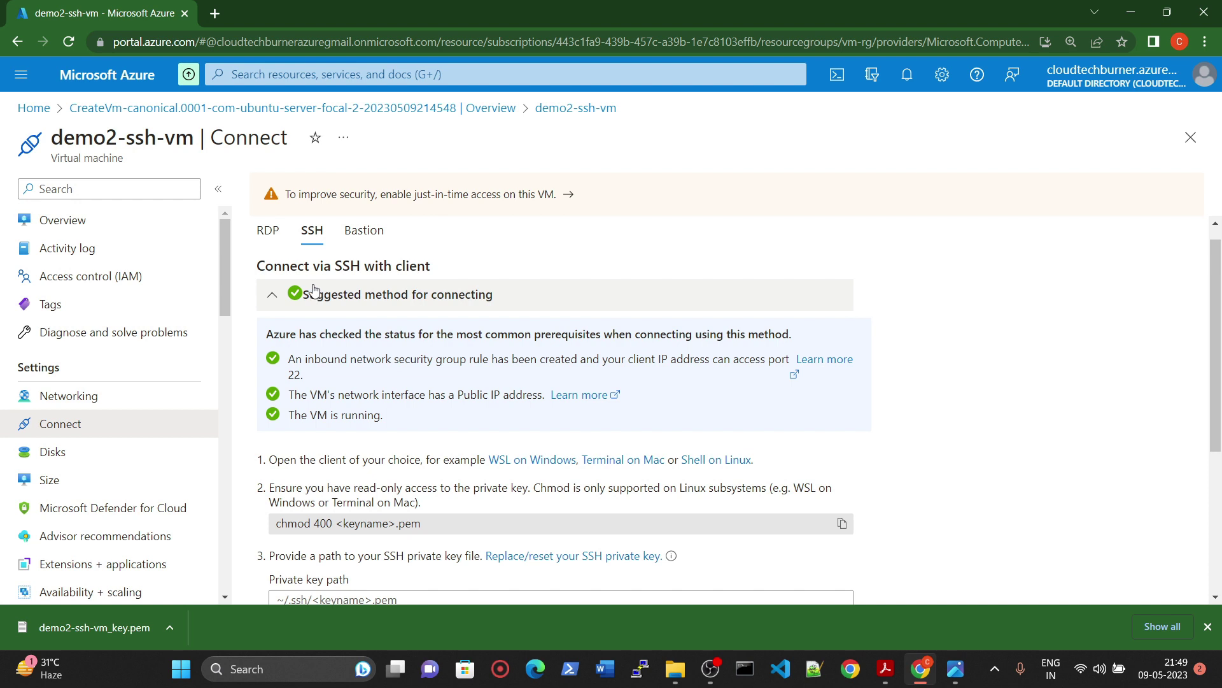
scroll(391, 325, "up", 1)
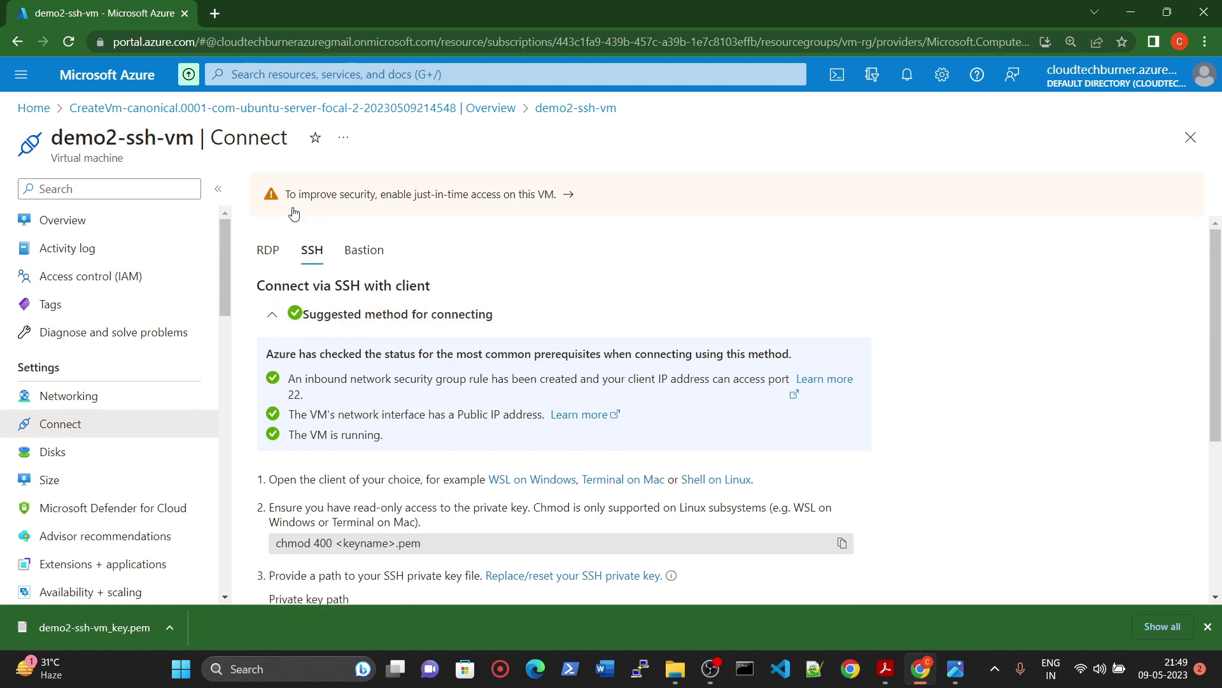
left_click(38, 109)
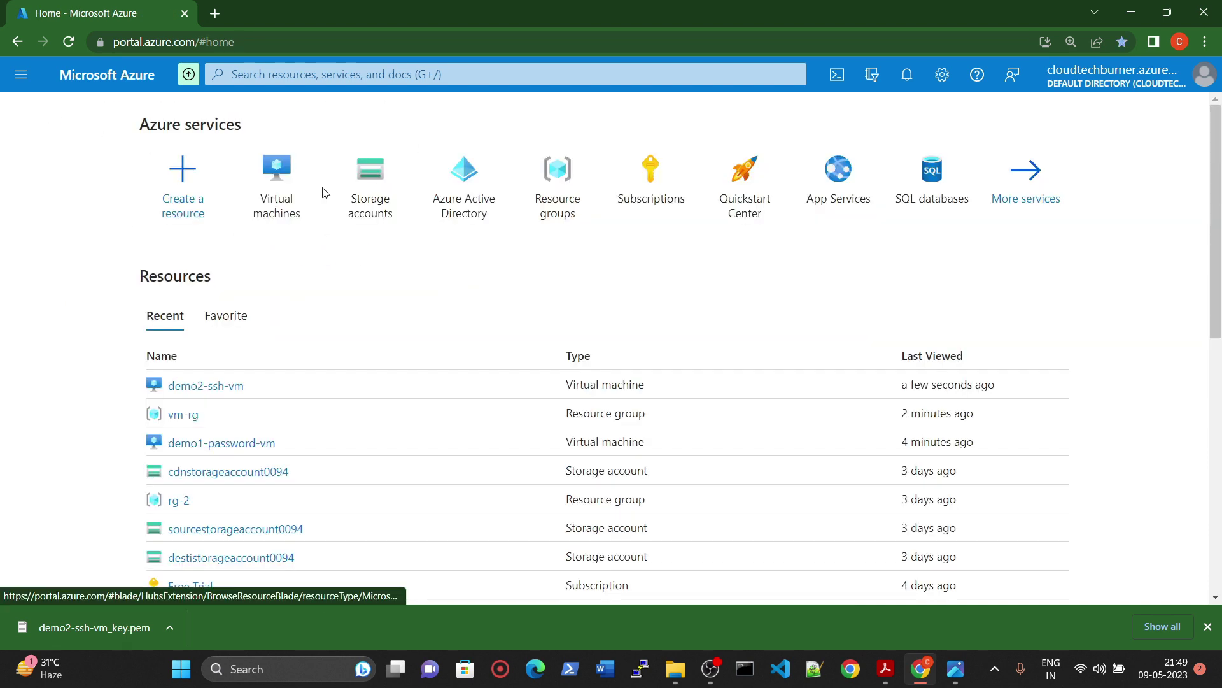
left_click(285, 192)
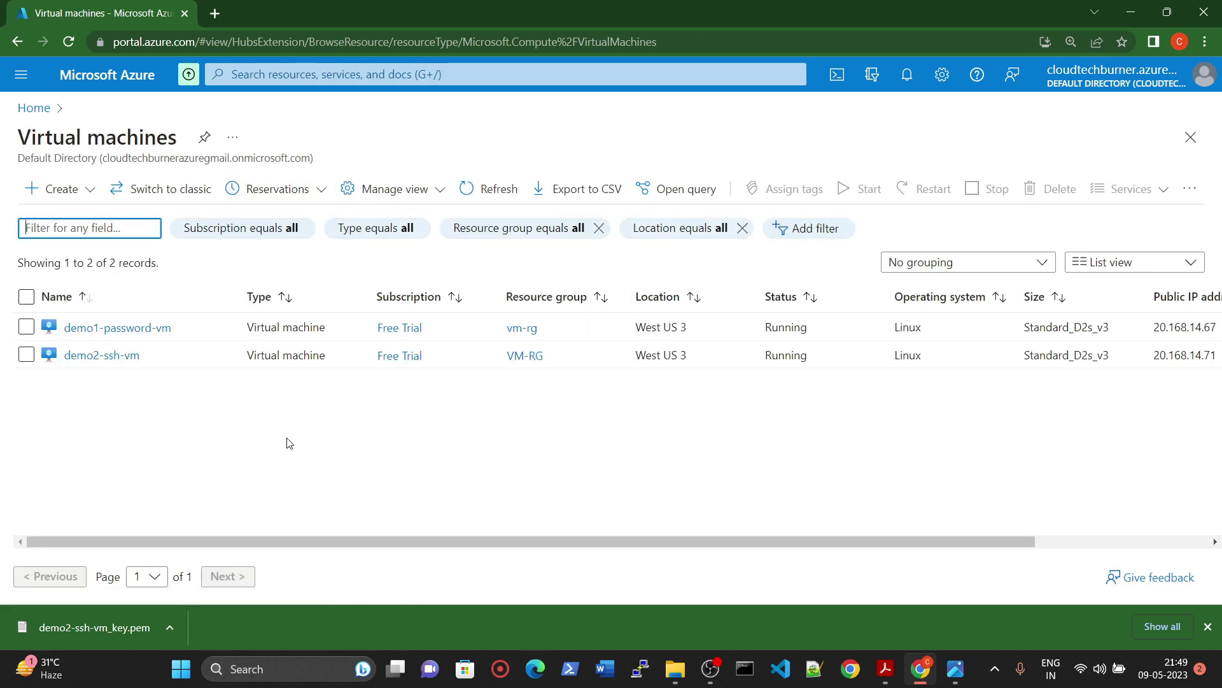
Search the web for "download putty" in a new browser tab and open the latest-release download page from putty.org
left_click(215, 13)
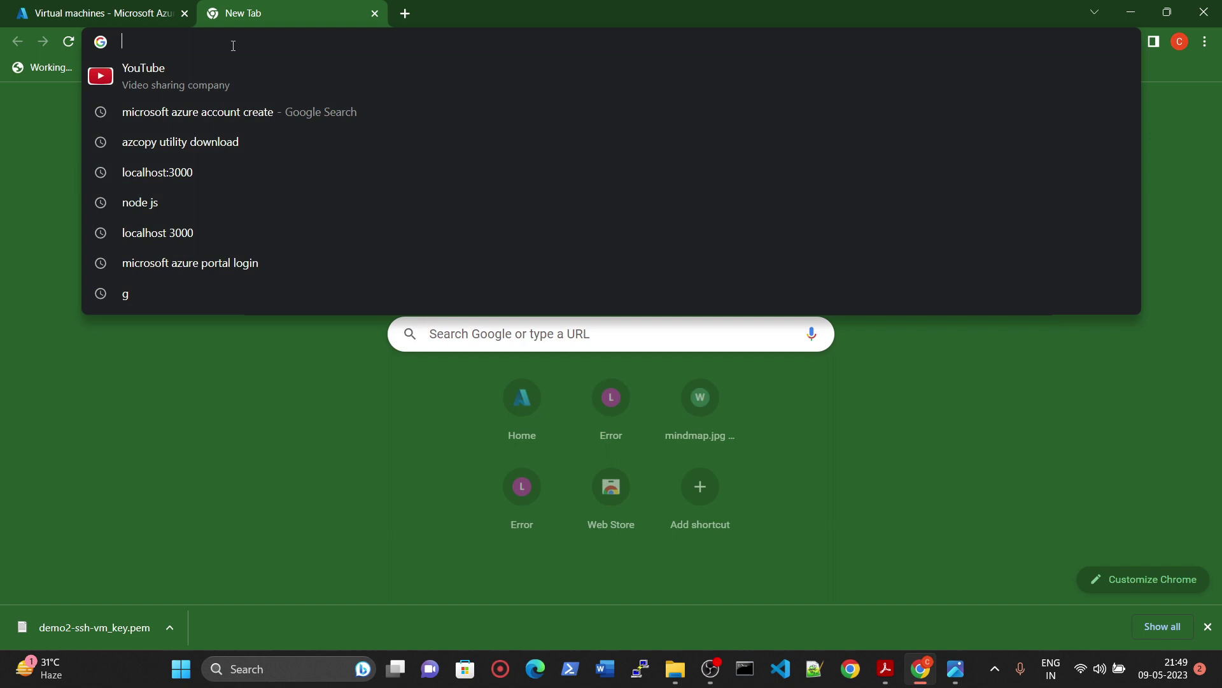
type("d")
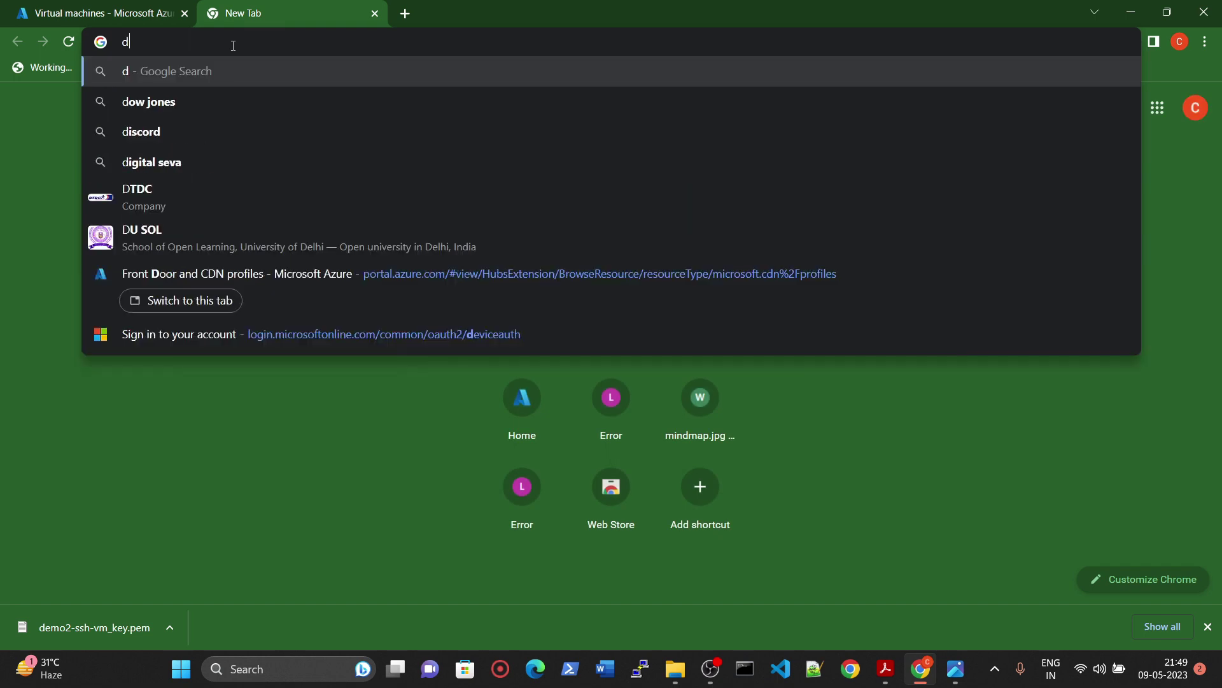
key("Return")
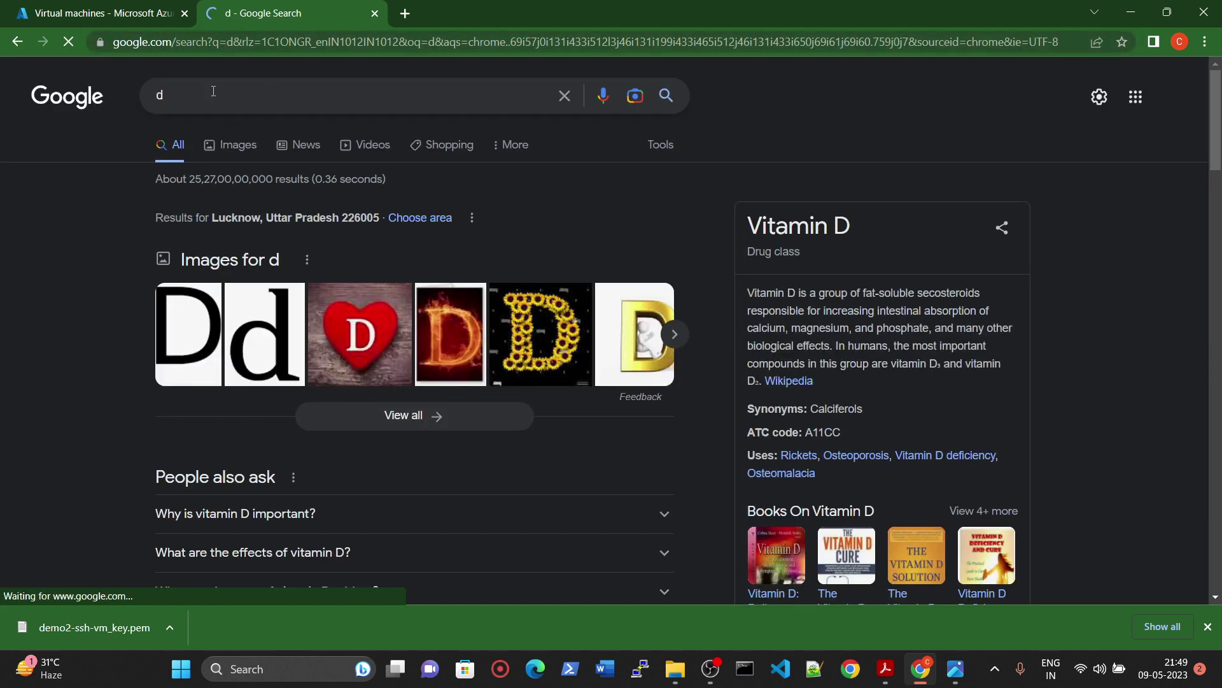
left_click(214, 91)
type("ownload putty")
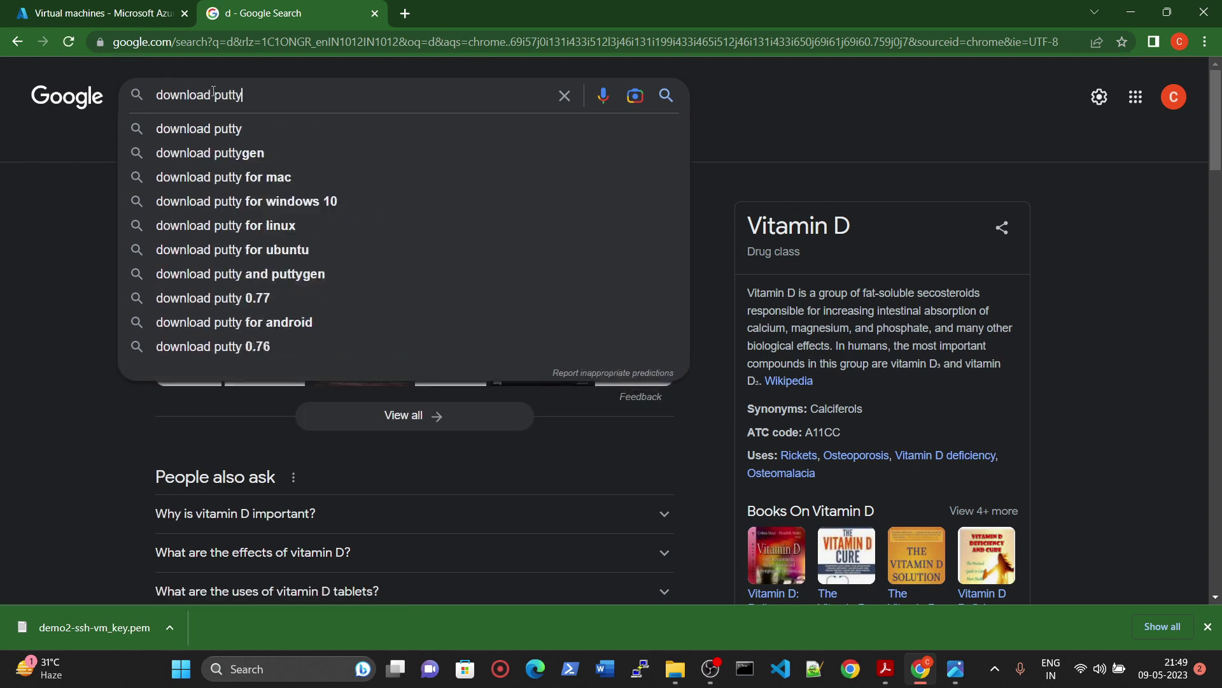
key("Return")
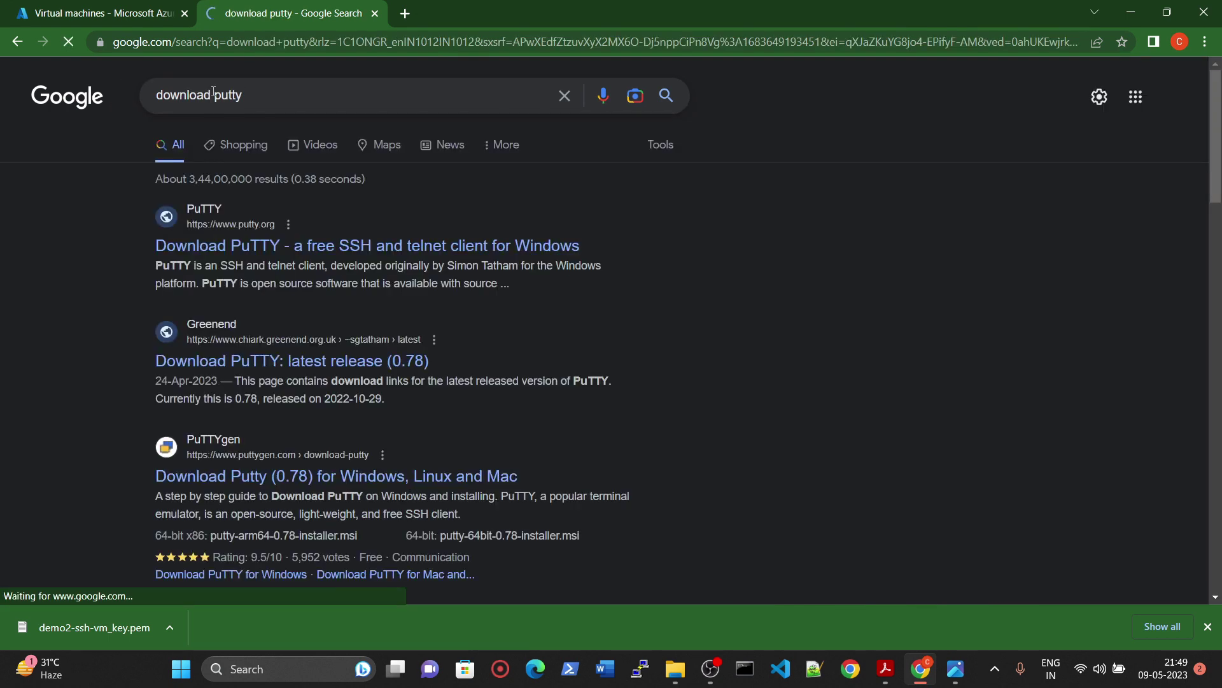
left_click(233, 252)
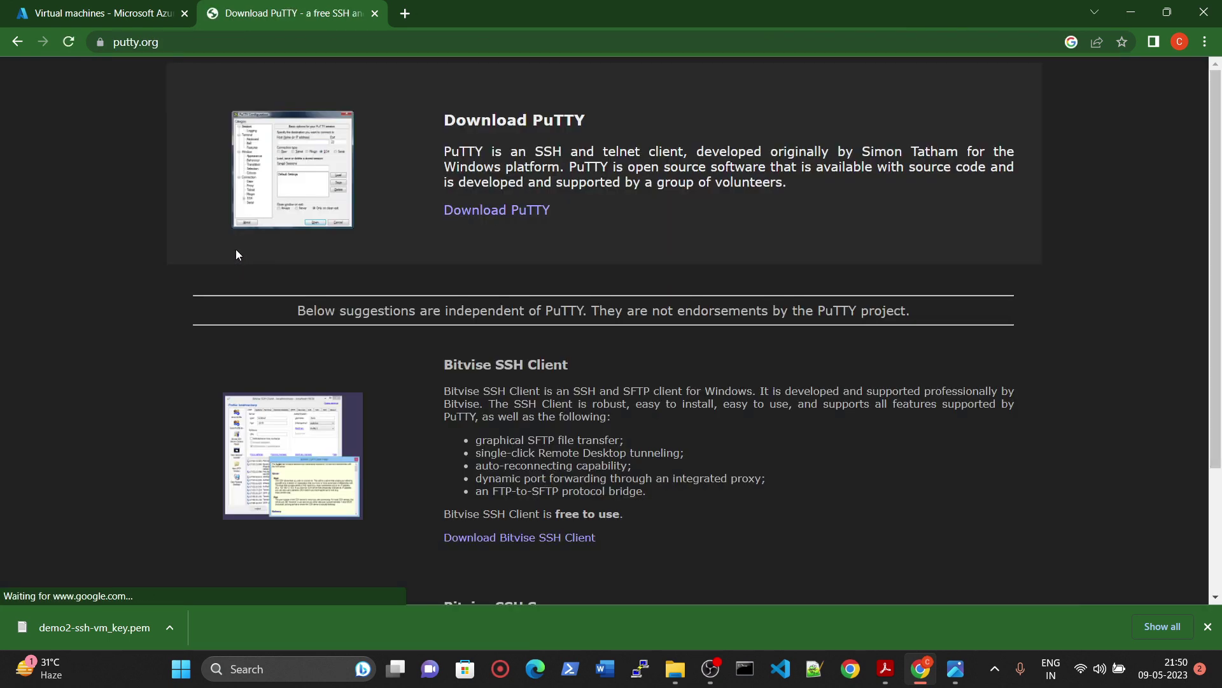
left_click(510, 212)
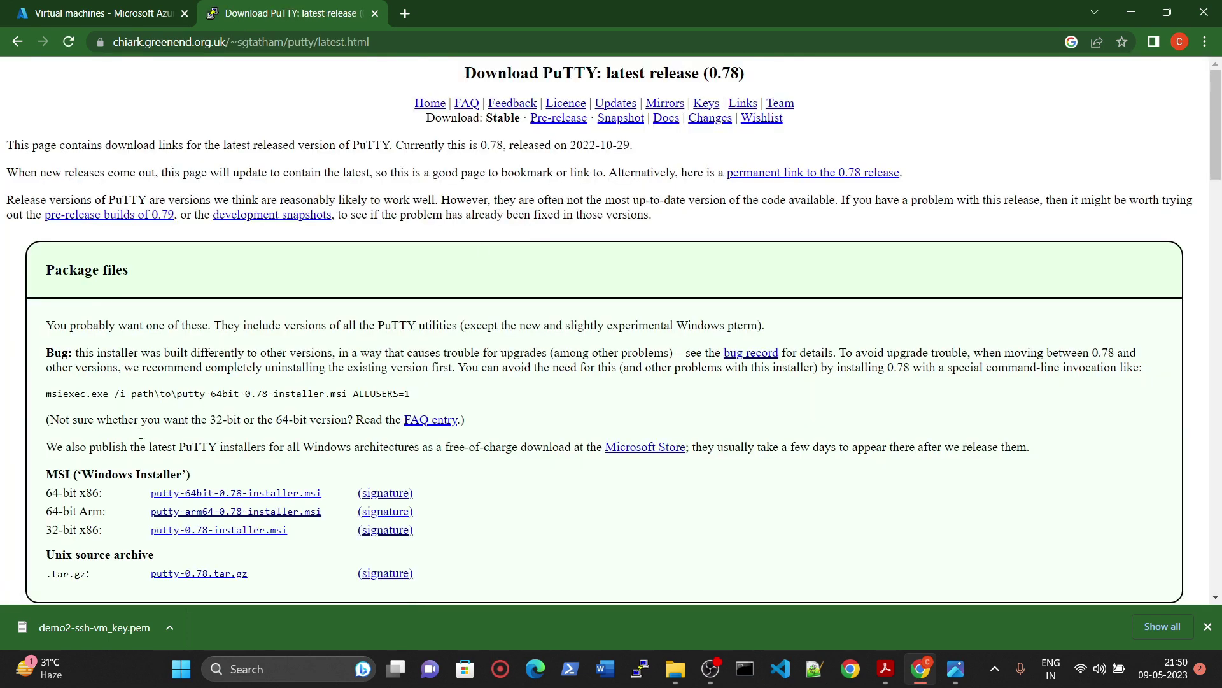
Download the 64-bit x86 Windows installer putty-64bit-0.78-installer.msi and run it
scroll(205, 474, "down", 1)
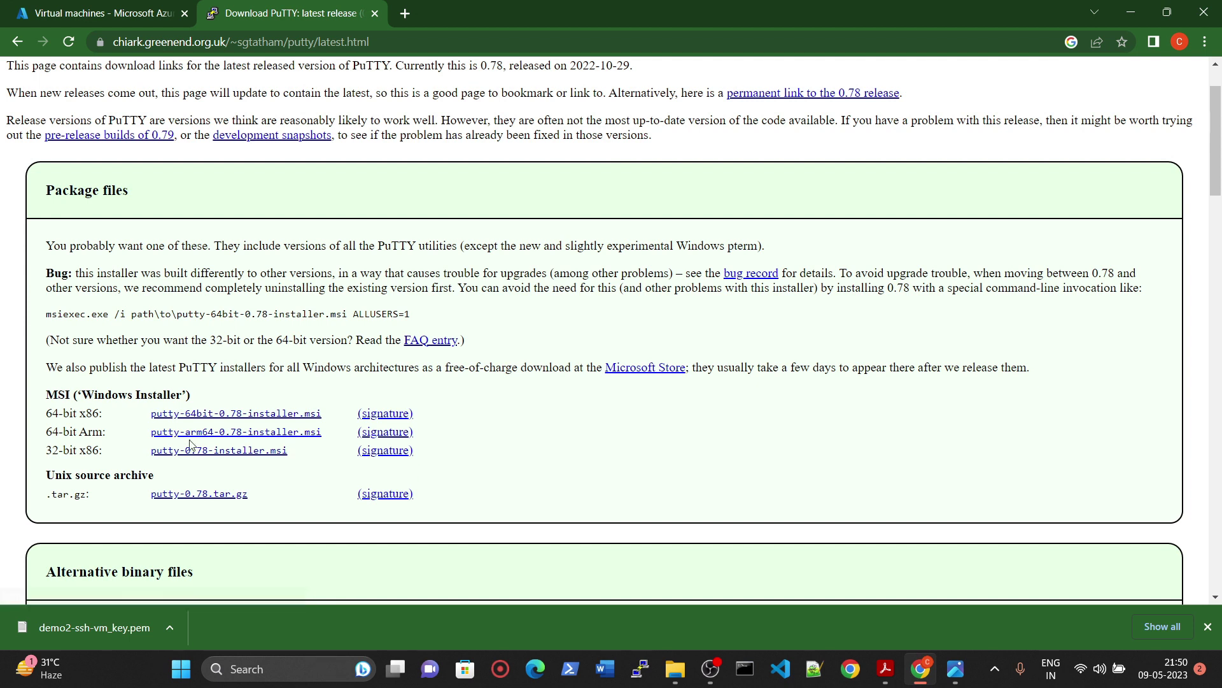
key("shift+F10")
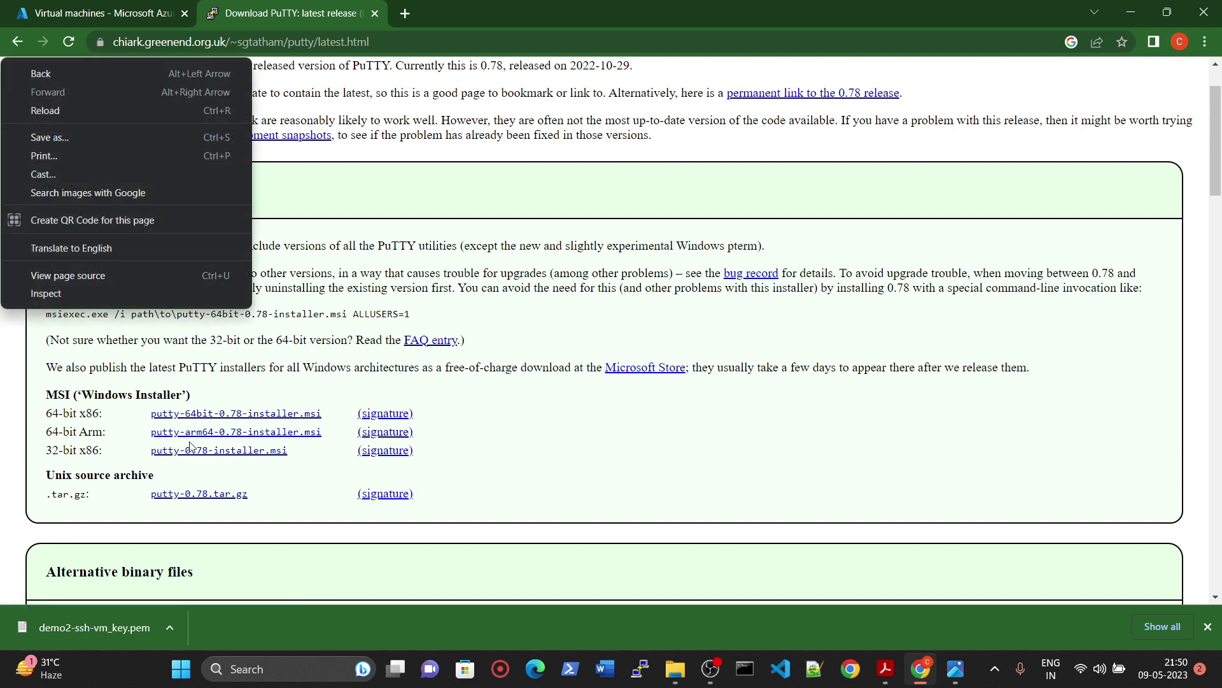
key("Escape")
left_click(209, 415)
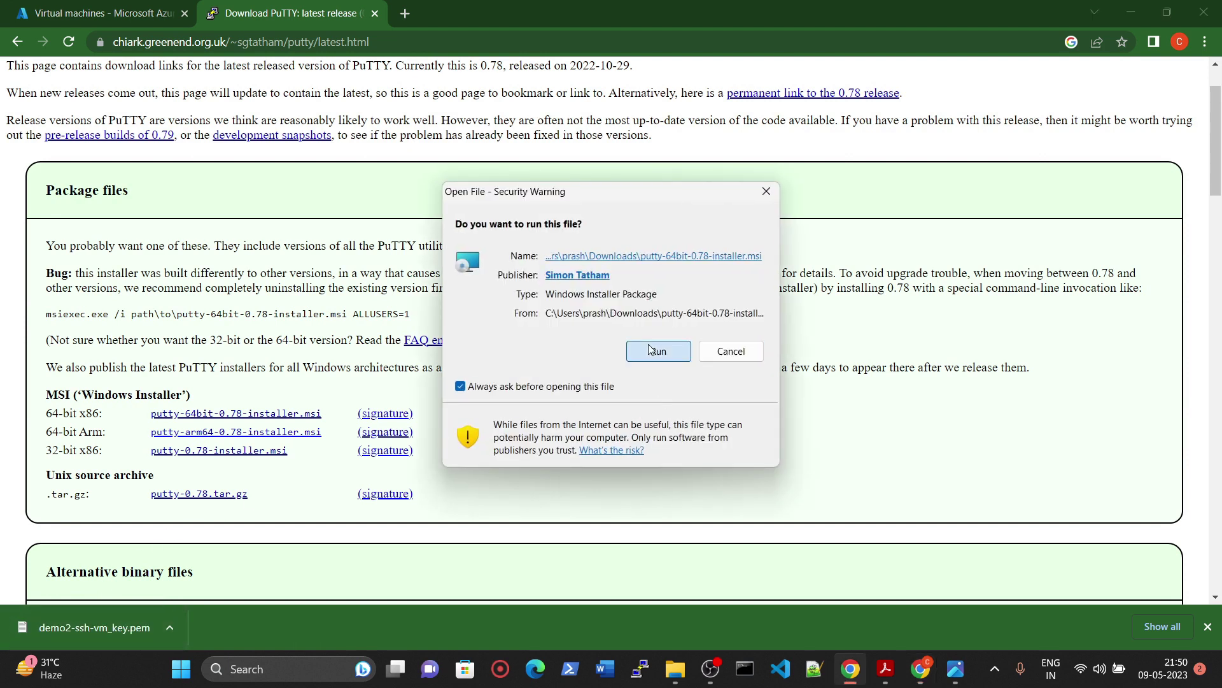
left_click(651, 349)
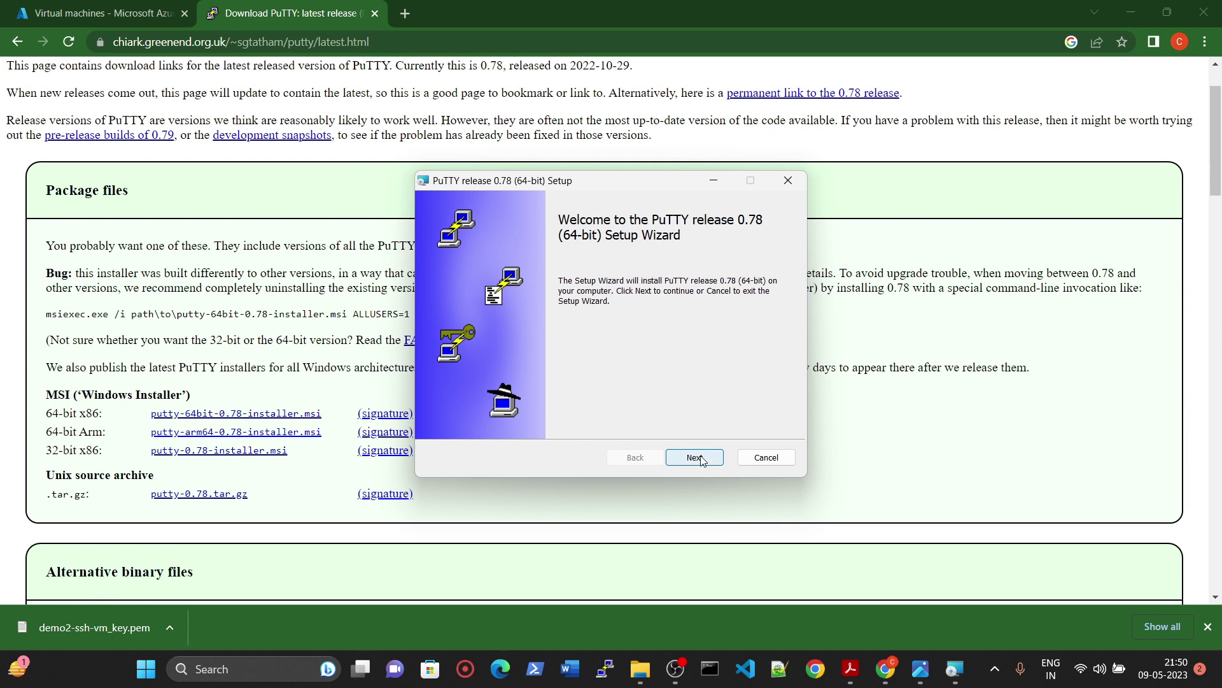
Install PuTTY 0.78 (64-bit) into C:\Program Files\PuTTY\ with the default features, leaving out the desktop shortcut
left_click(694, 458)
left_click(375, 13)
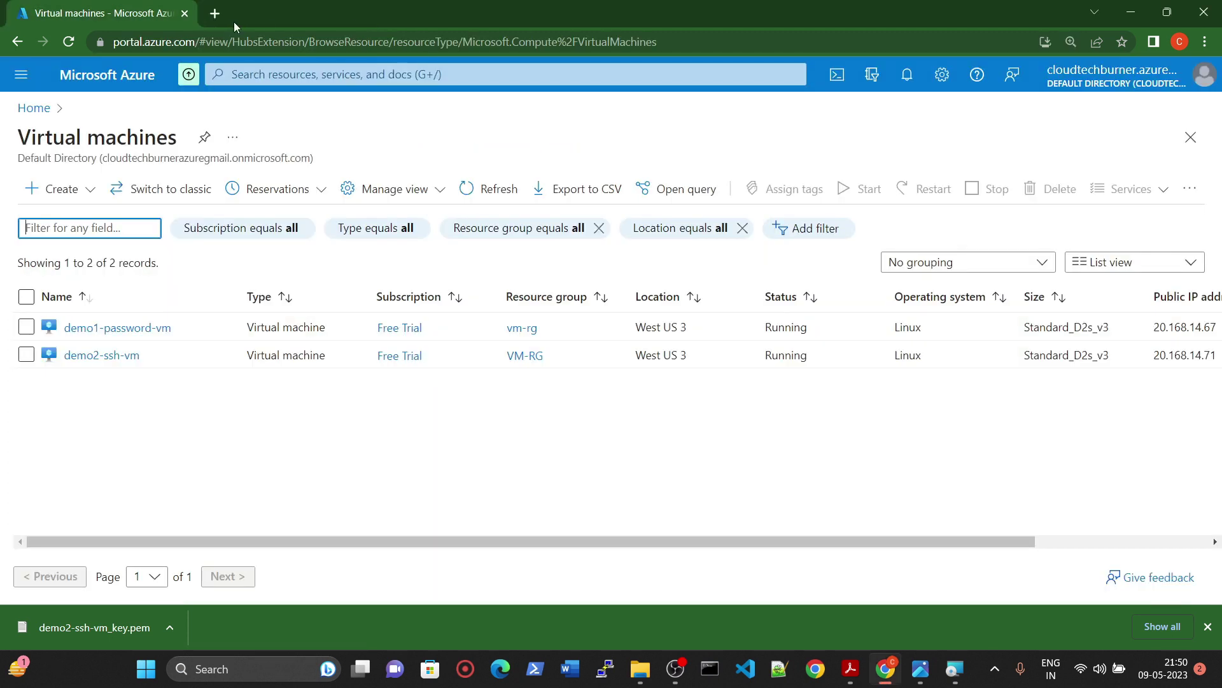
key("ctrl+t")
left_click(950, 673)
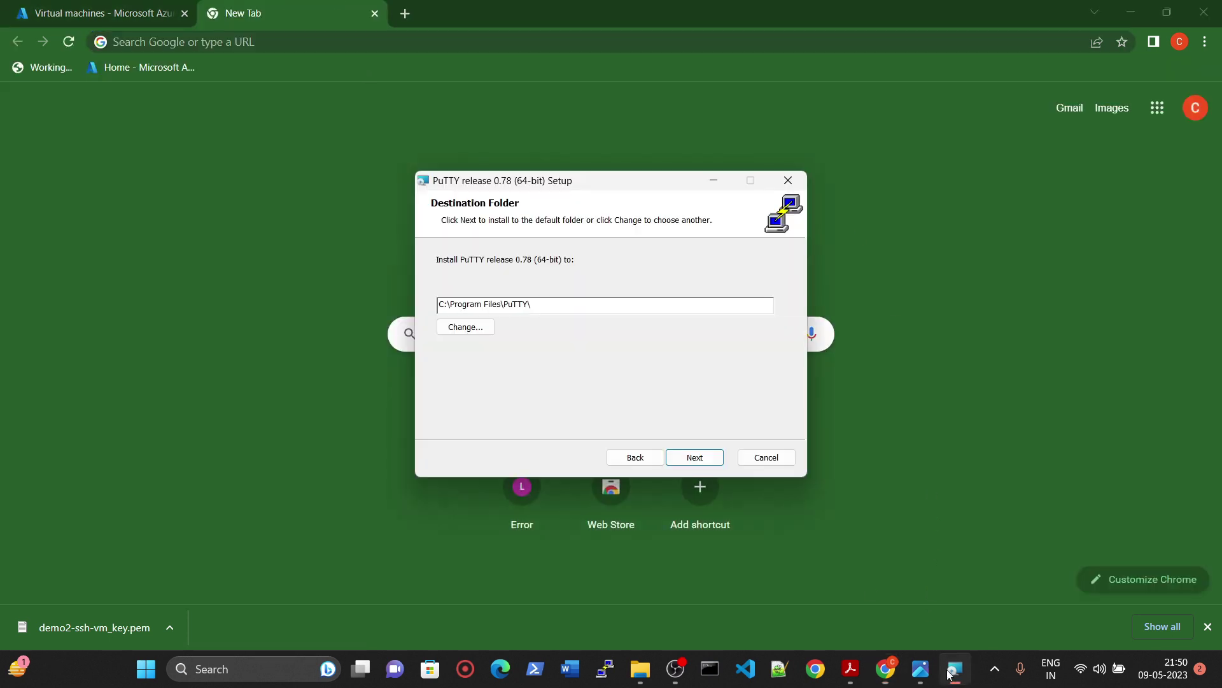
left_click(700, 463)
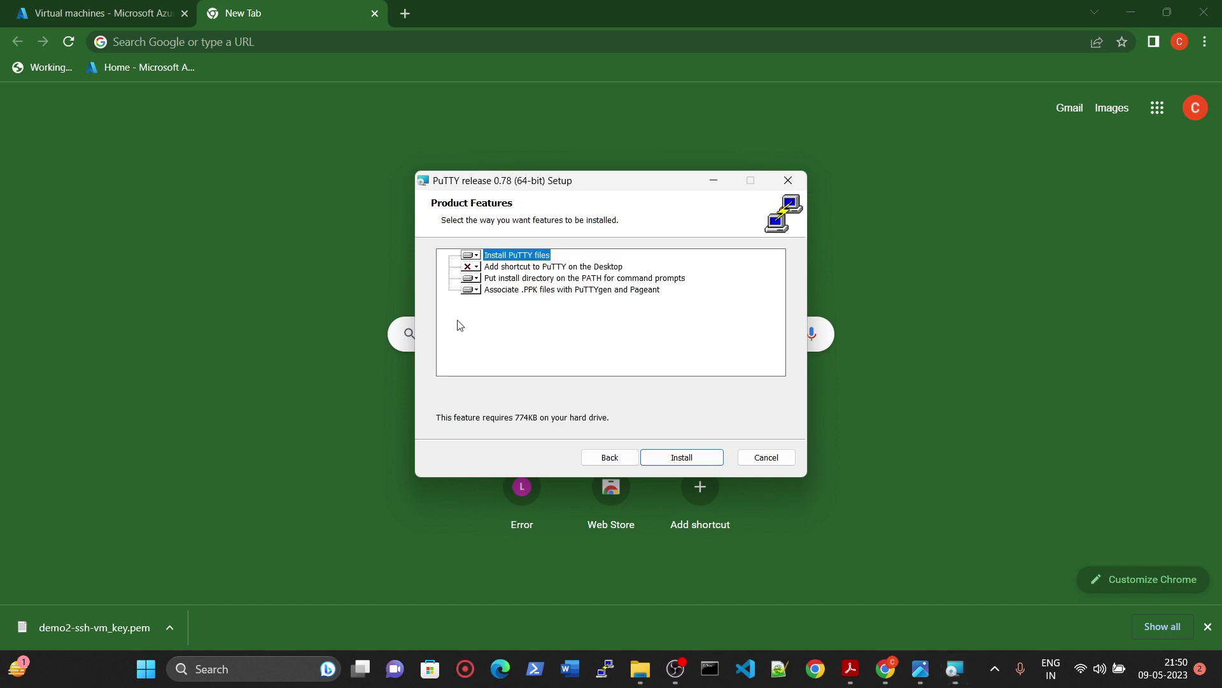
left_click(475, 267)
left_click(597, 342)
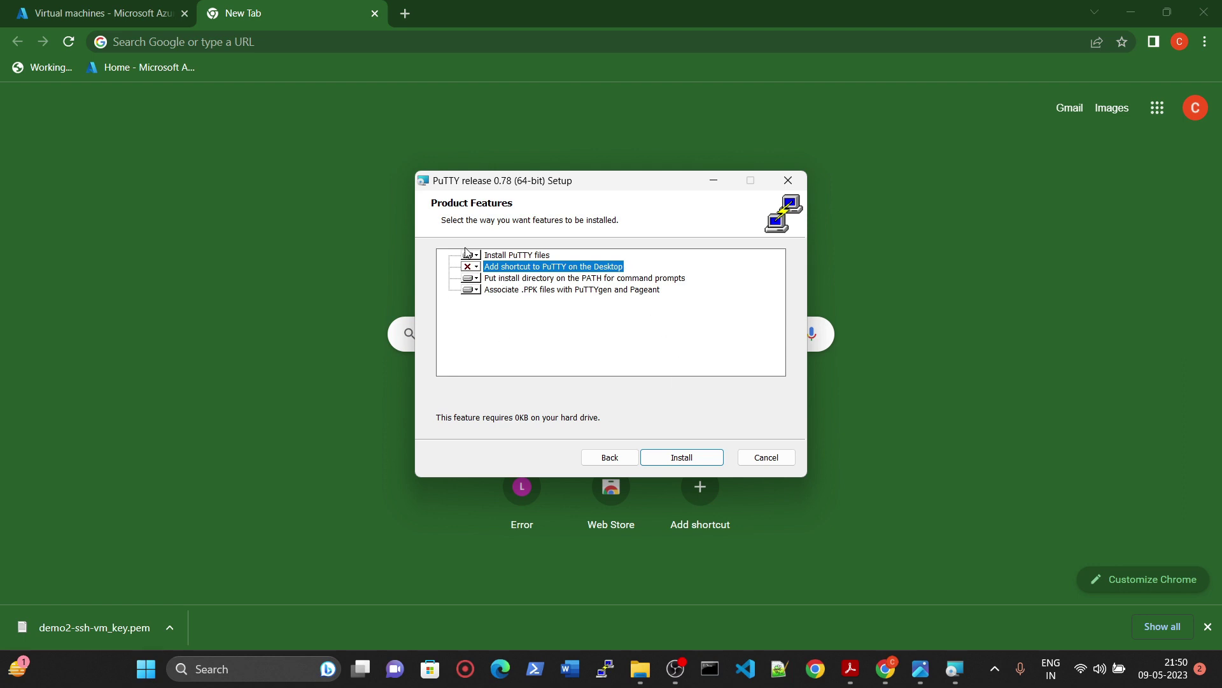
left_click(672, 453)
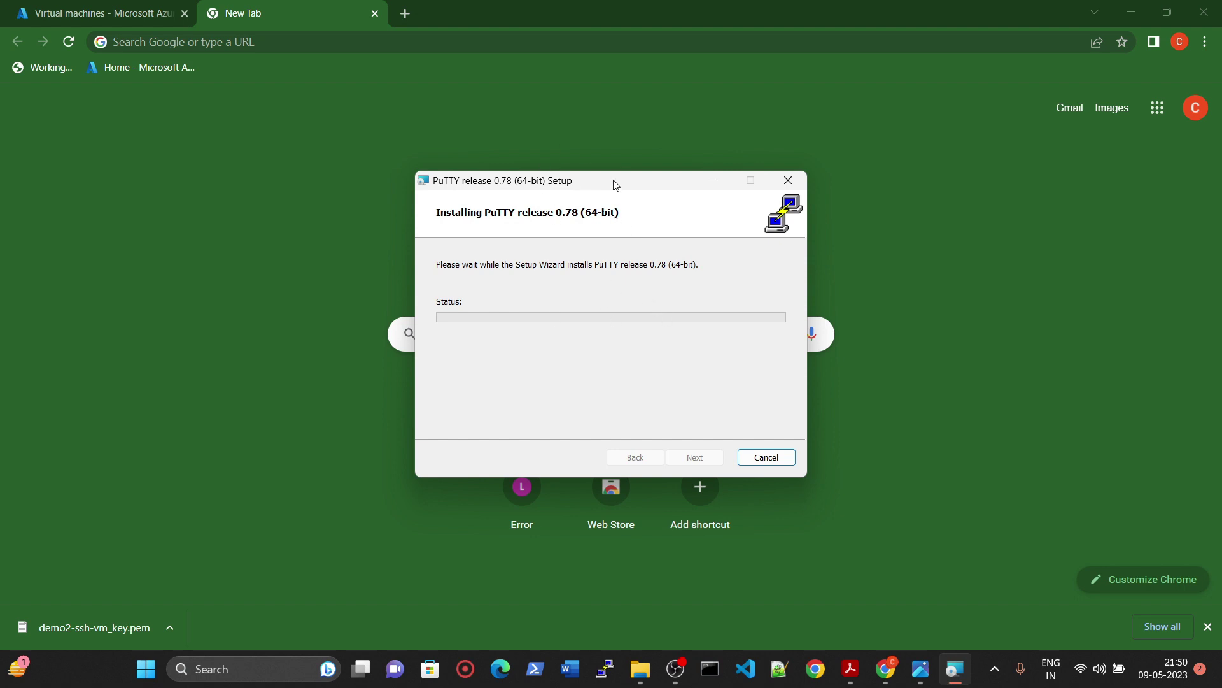
left_click_drag(614, 181, 819, 198)
Return to the Azure virtual machines list and start a new Azure virtual machine in resource group vm-rg
left_click(127, 14)
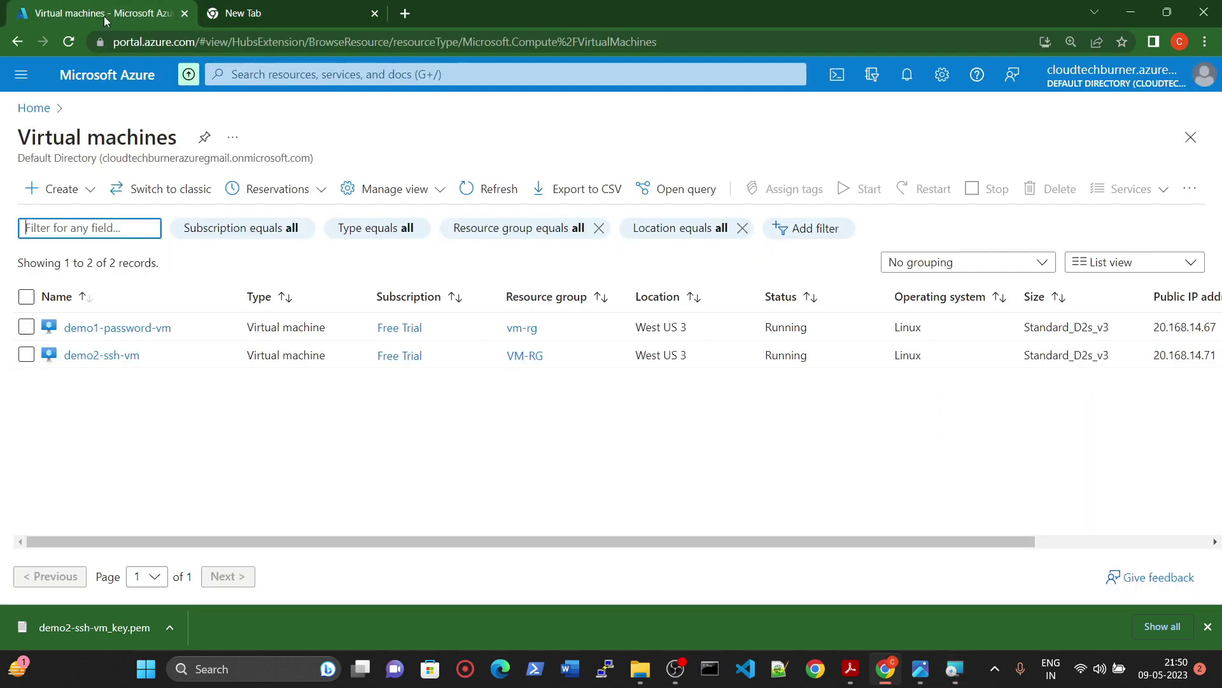
left_click(44, 191)
left_click(83, 222)
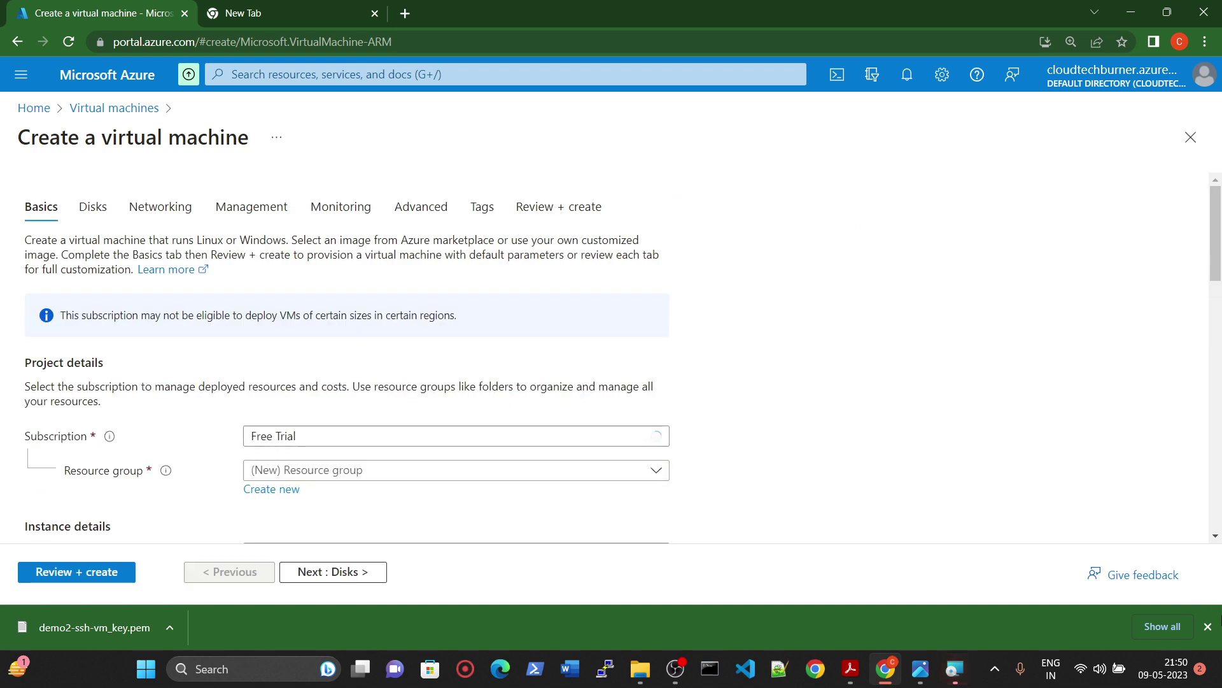
left_click(1209, 628)
left_click(318, 469)
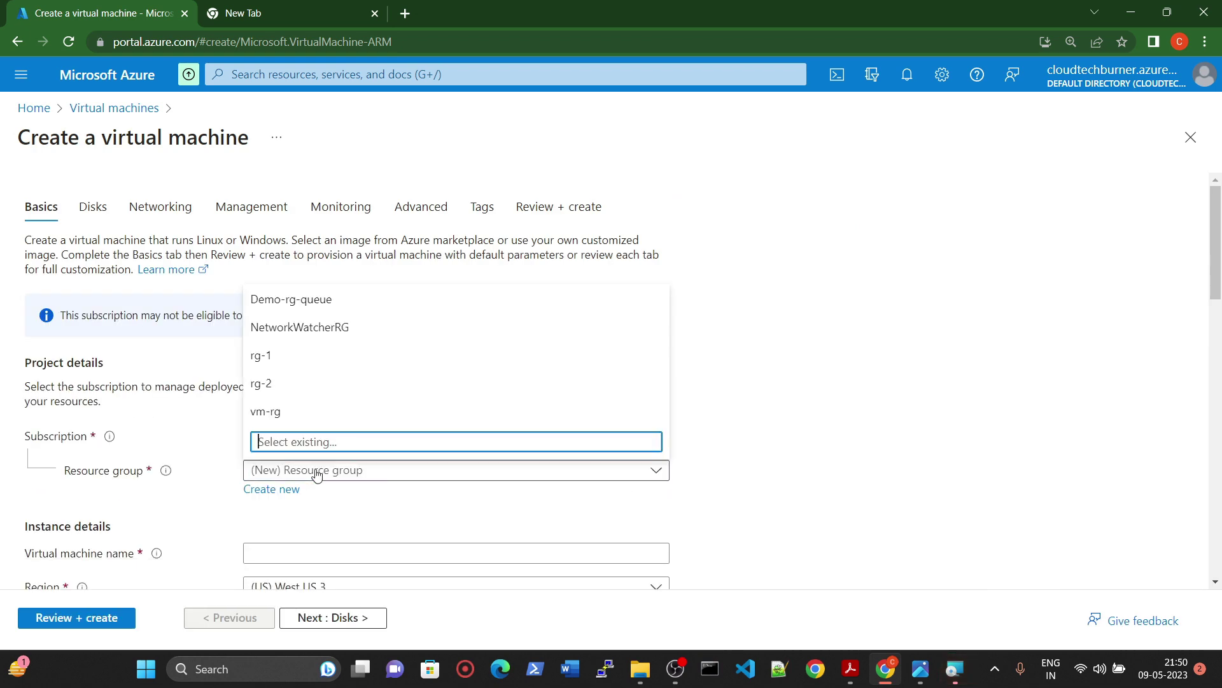
left_click(288, 415)
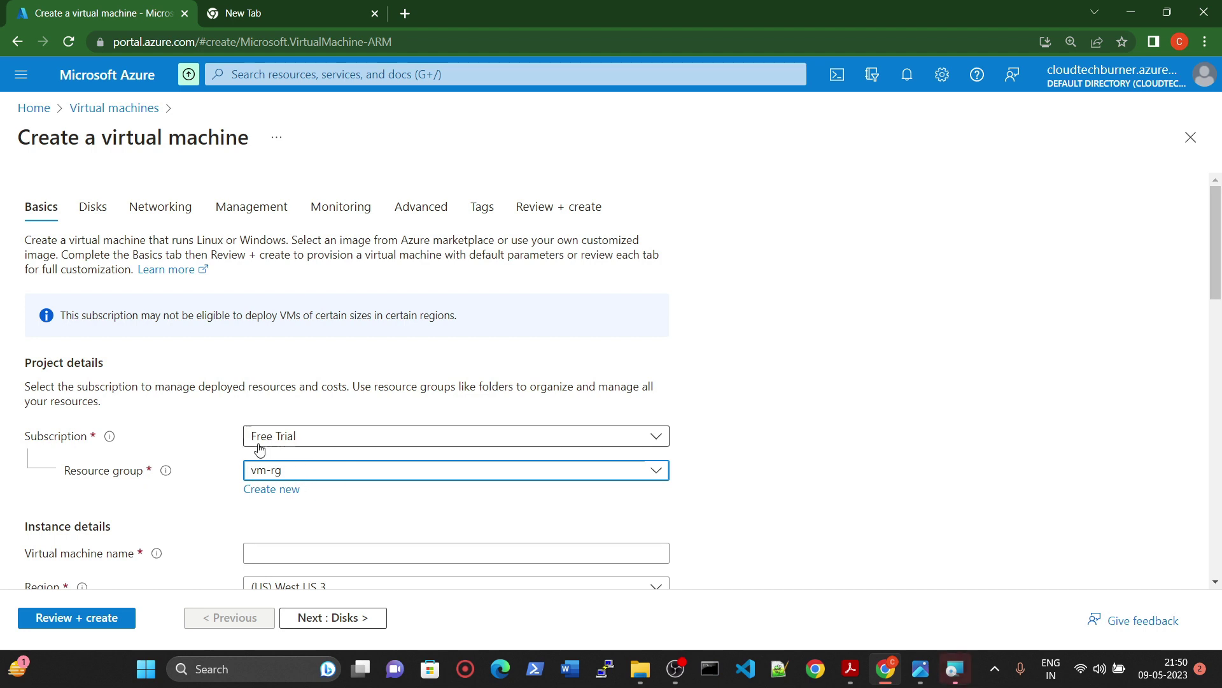
Name the new virtual machine demo3-putty-pass-vm
scroll(299, 477, "down", 3)
left_click(338, 392)
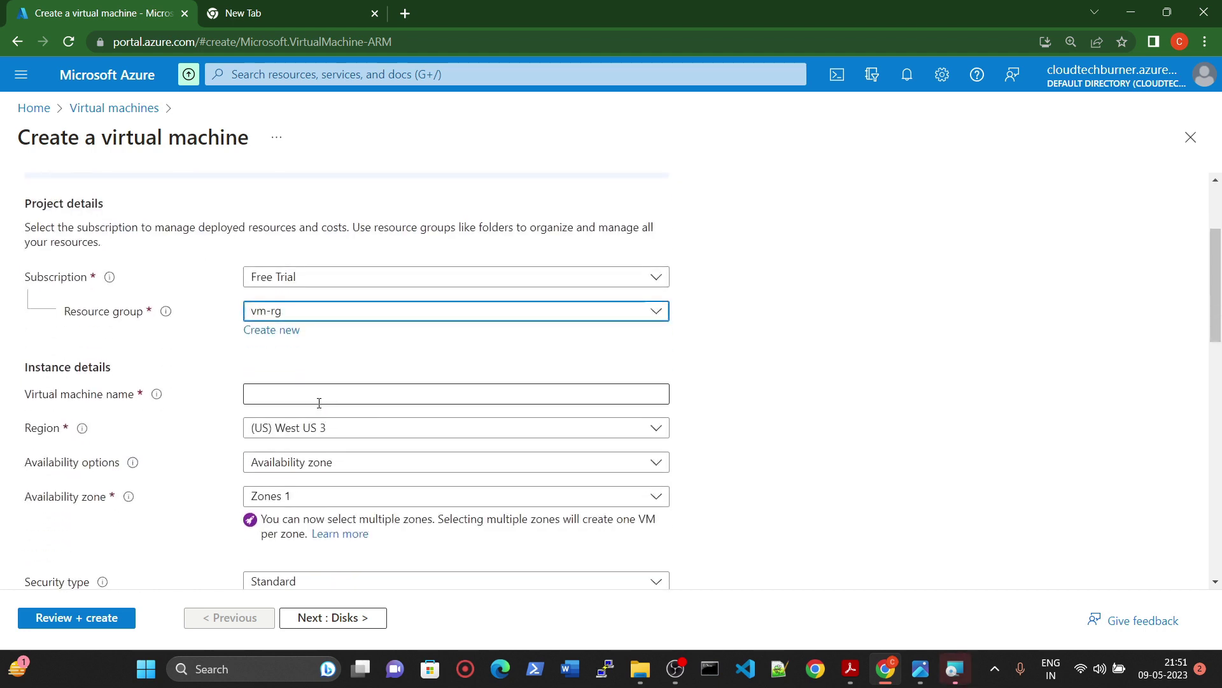
type("demo3-putty")
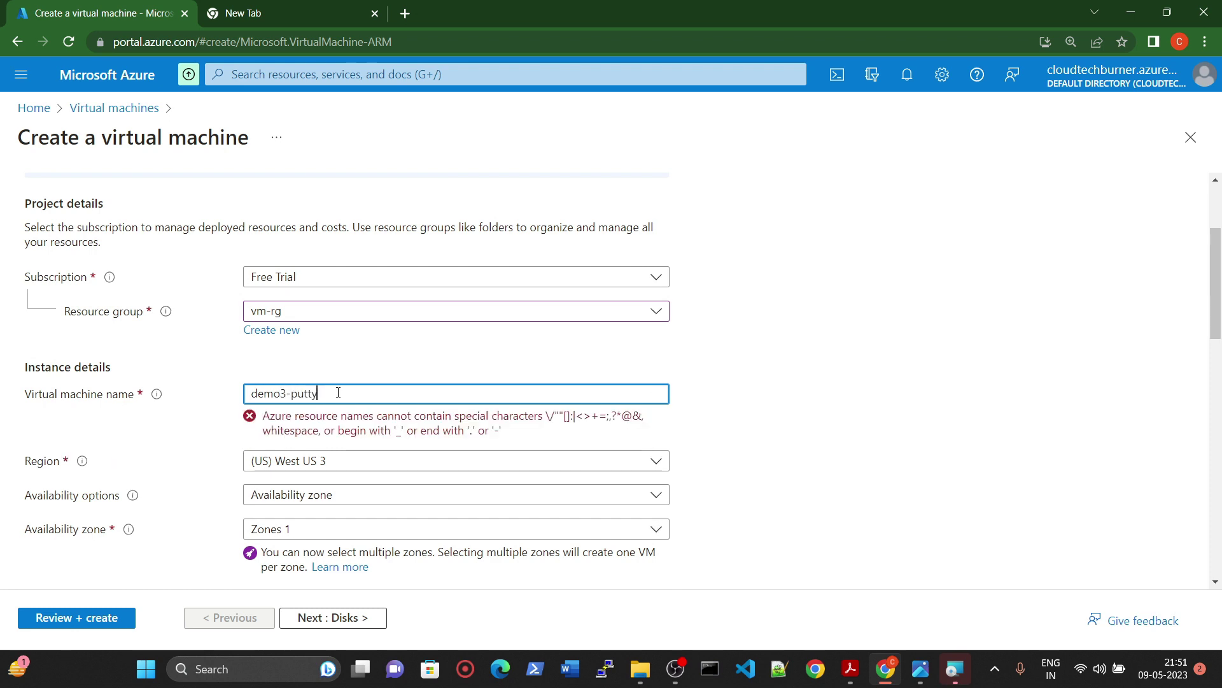
type("-pass-vm")
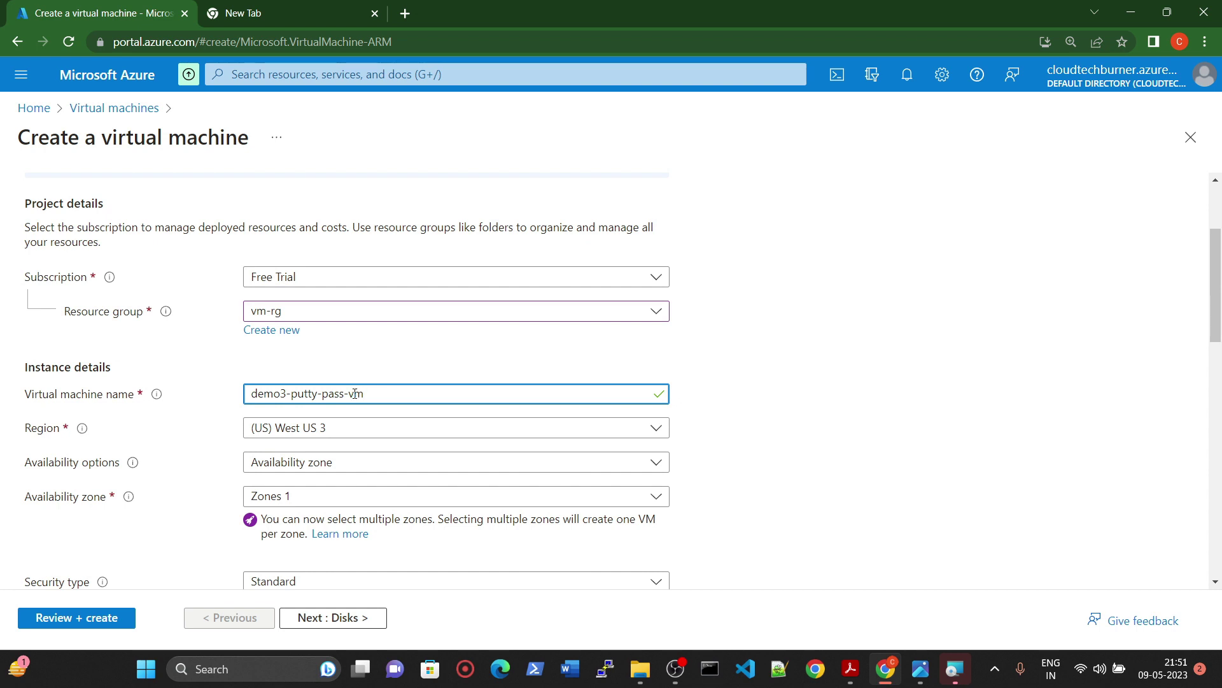
Set the administrator account's authentication type to Password and its username to azureuser
scroll(350, 402, "down", 5)
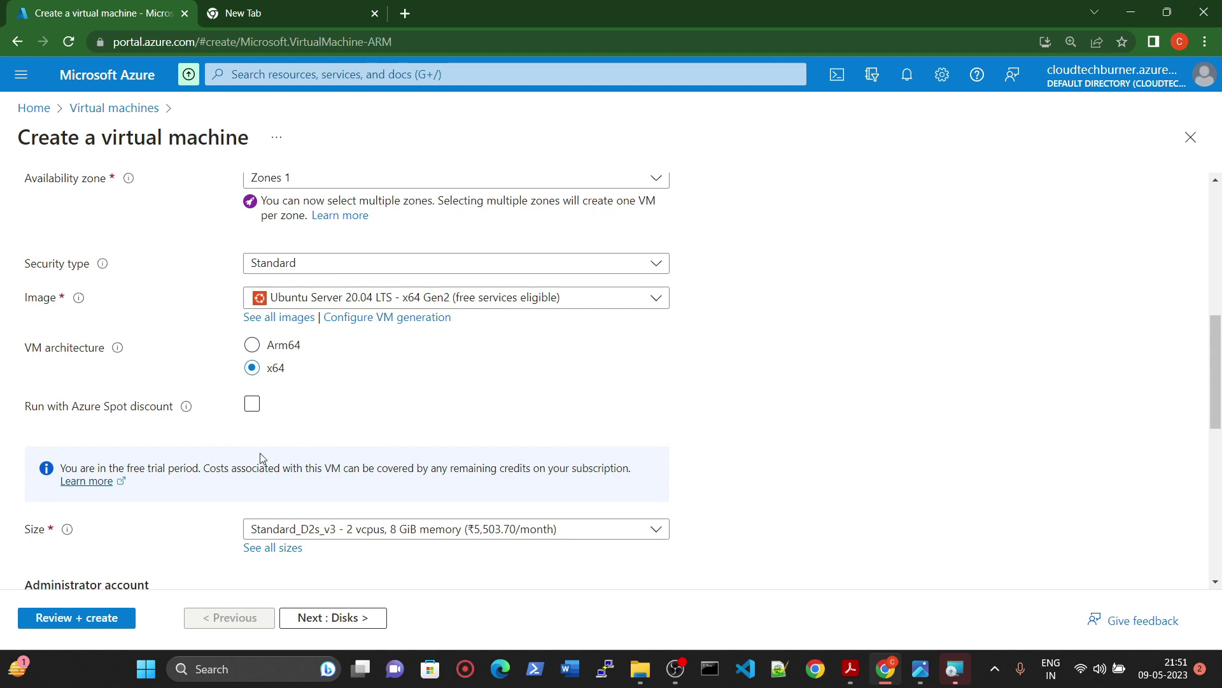
scroll(260, 457, "down", 2)
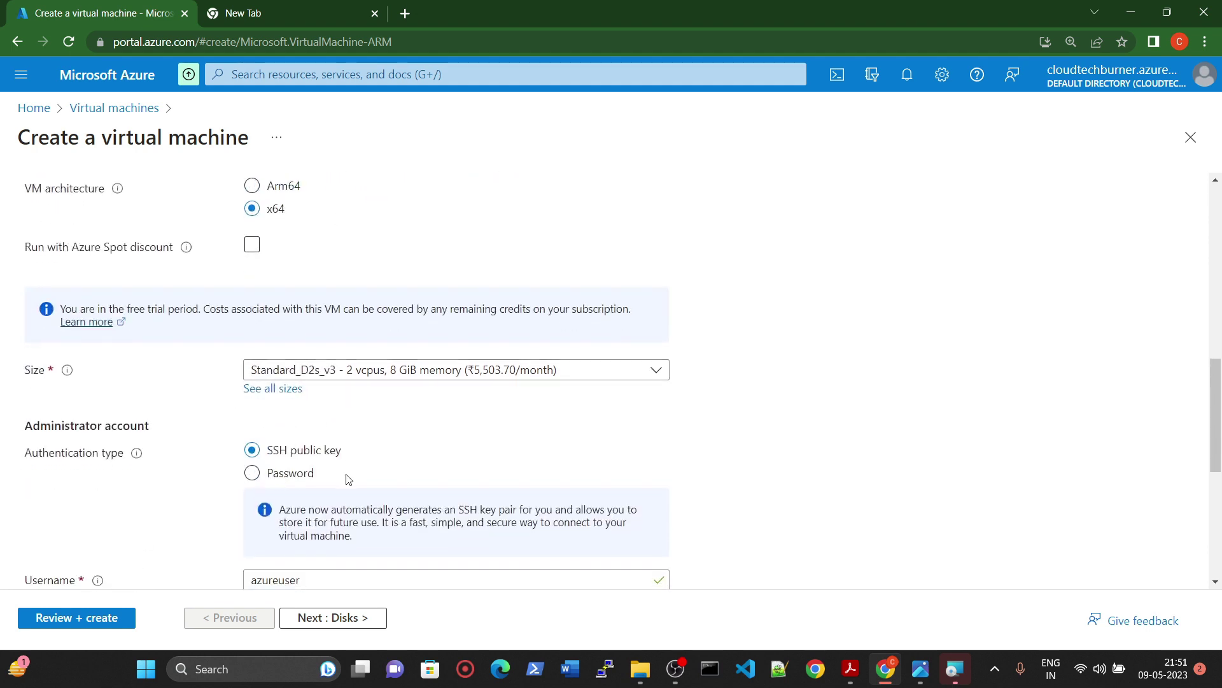
left_click(253, 472)
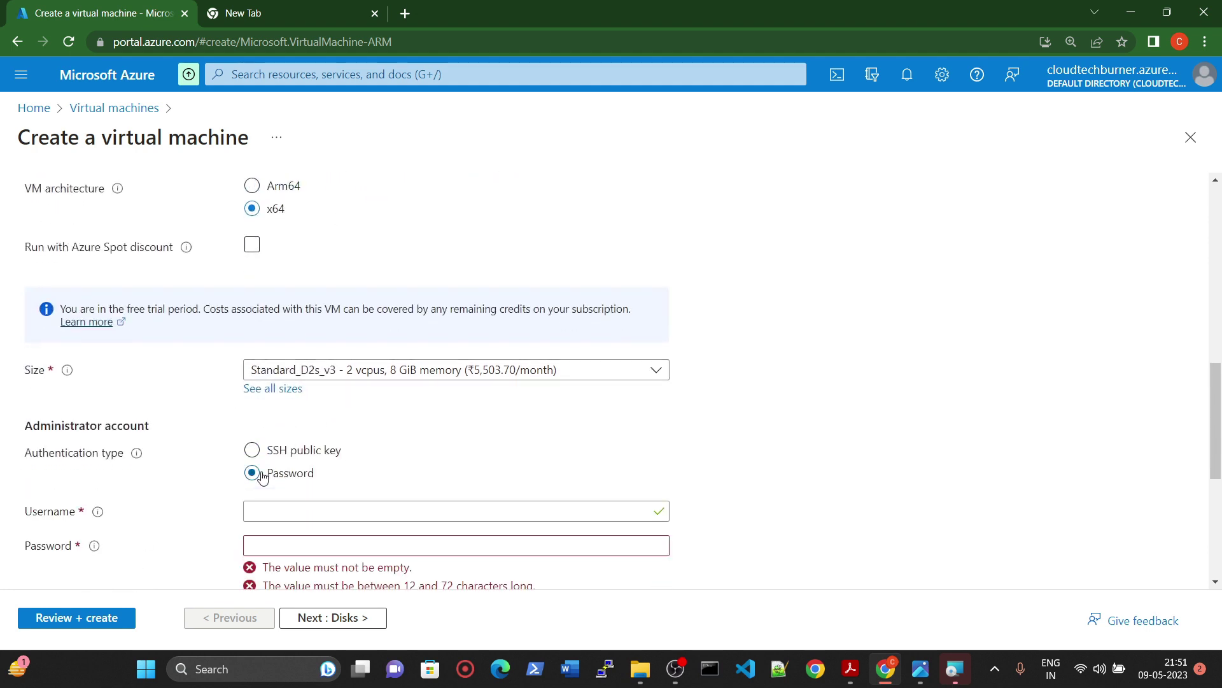
scroll(502, 437, "down", 2)
left_click(296, 351)
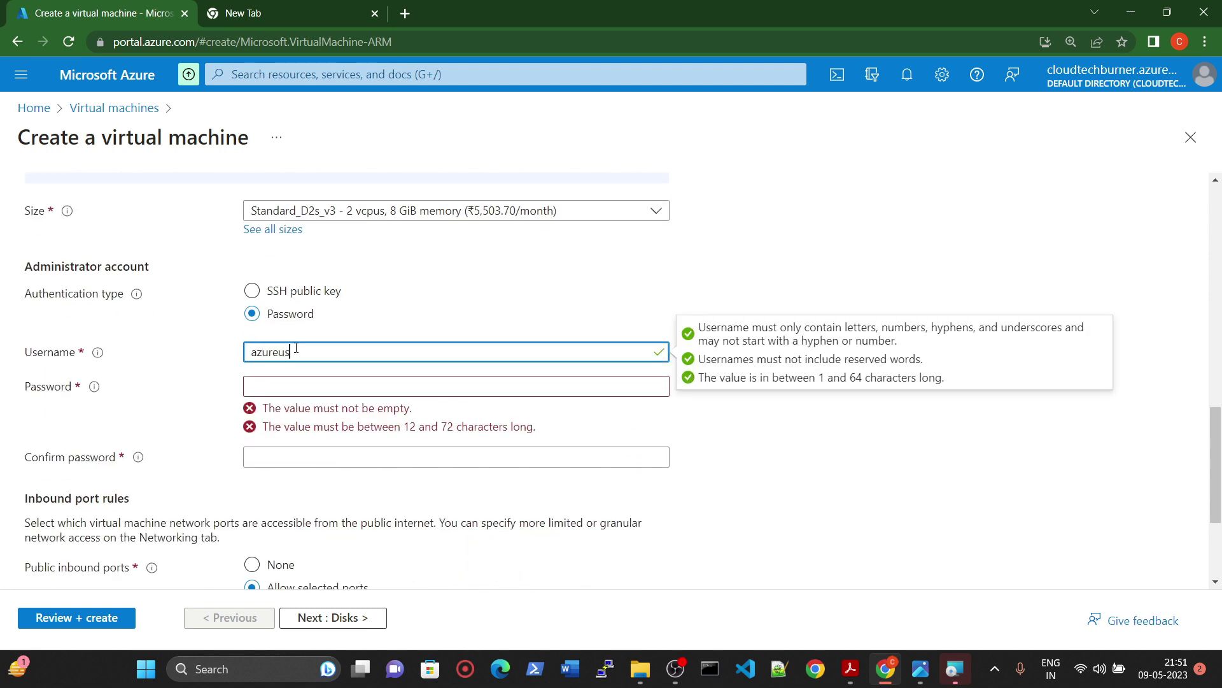
Enter the administrator account password and repeat it in the confirmation field
key("Tab")
type("••")
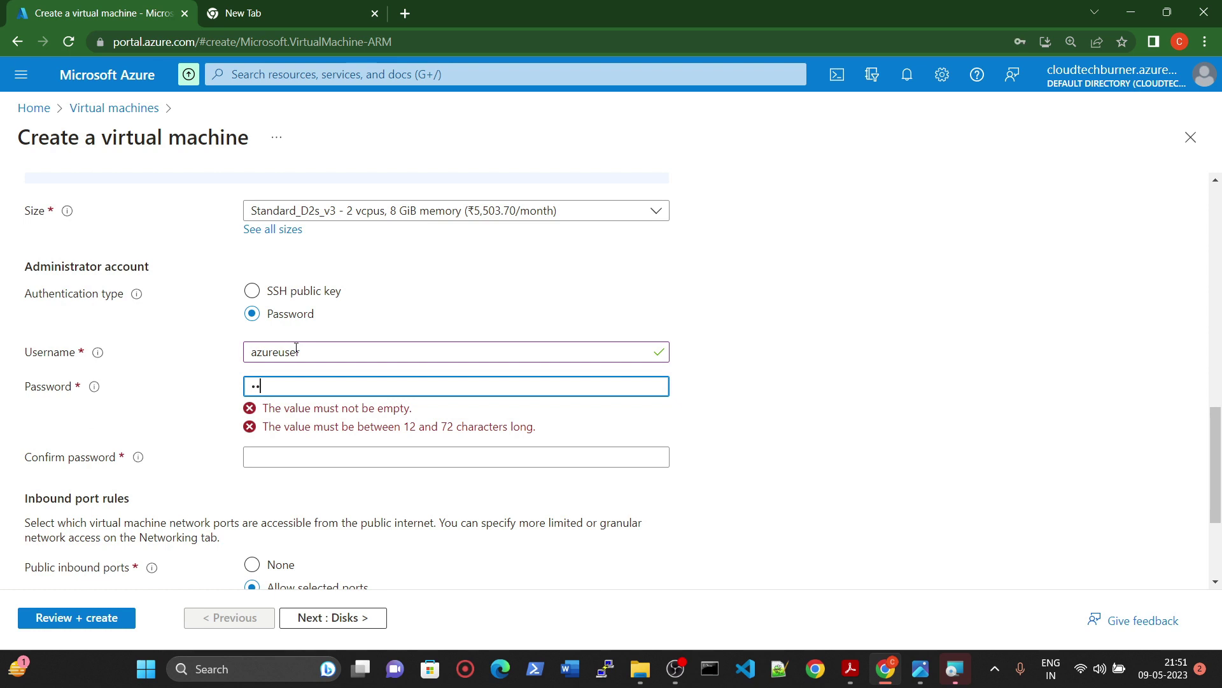
key("BackSpace")
key("BackSpace")
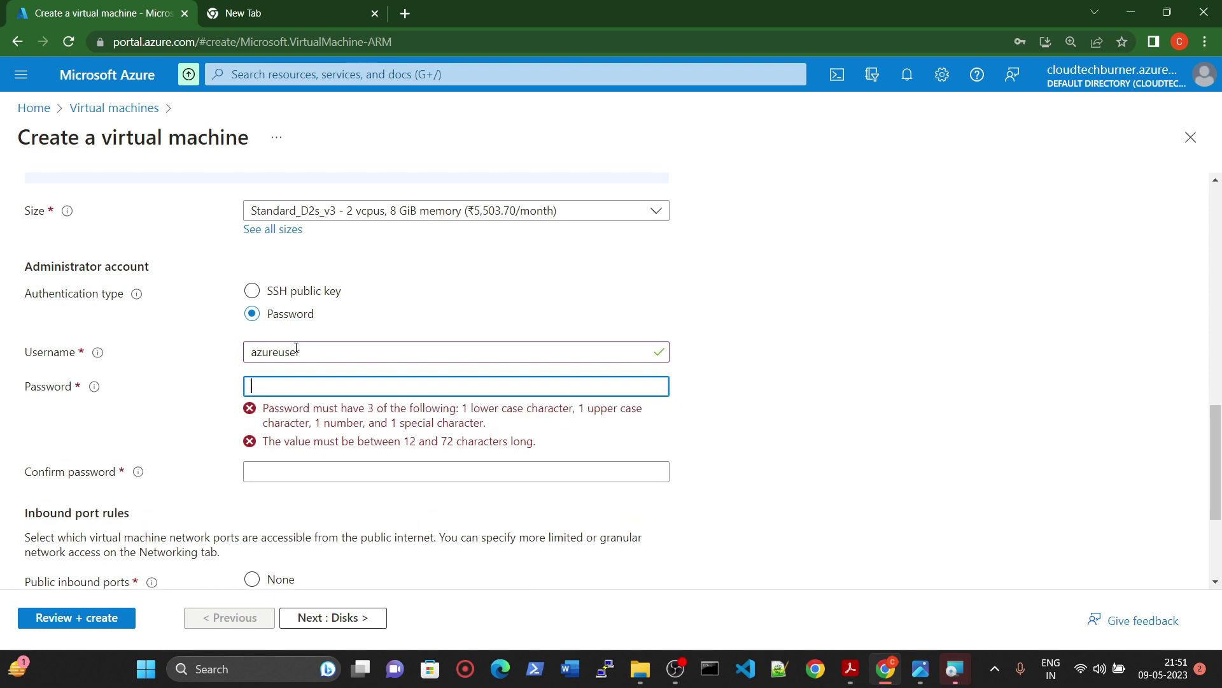
type("•••••")
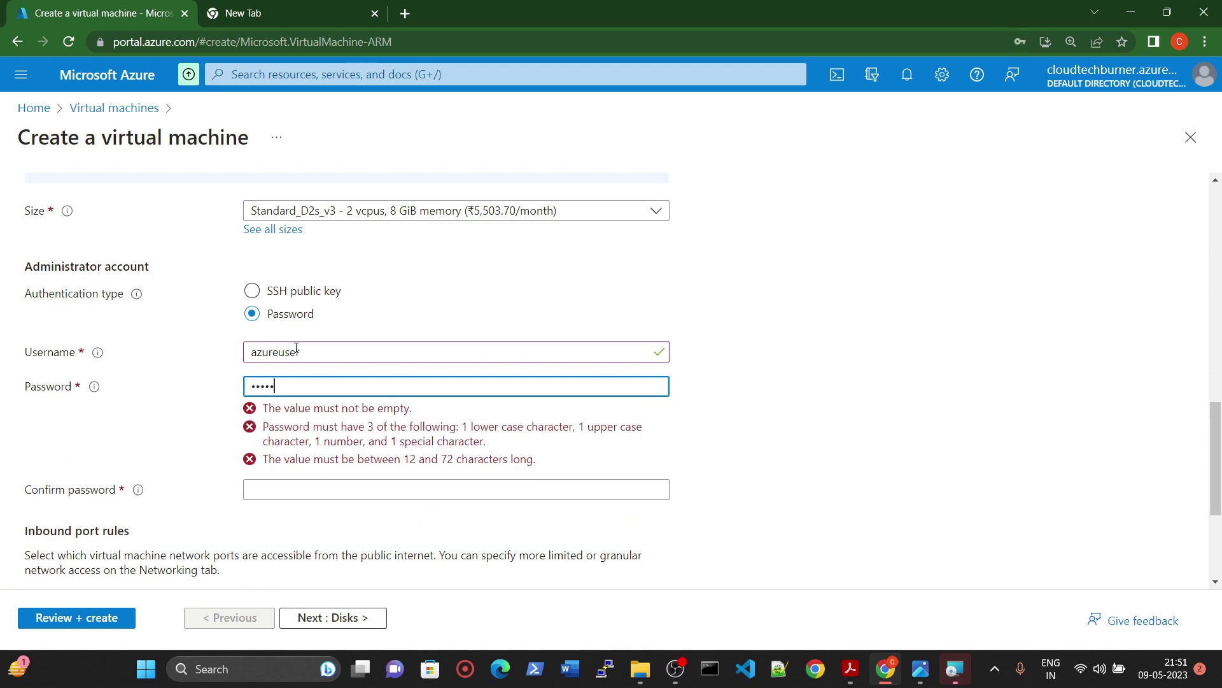
type("•••")
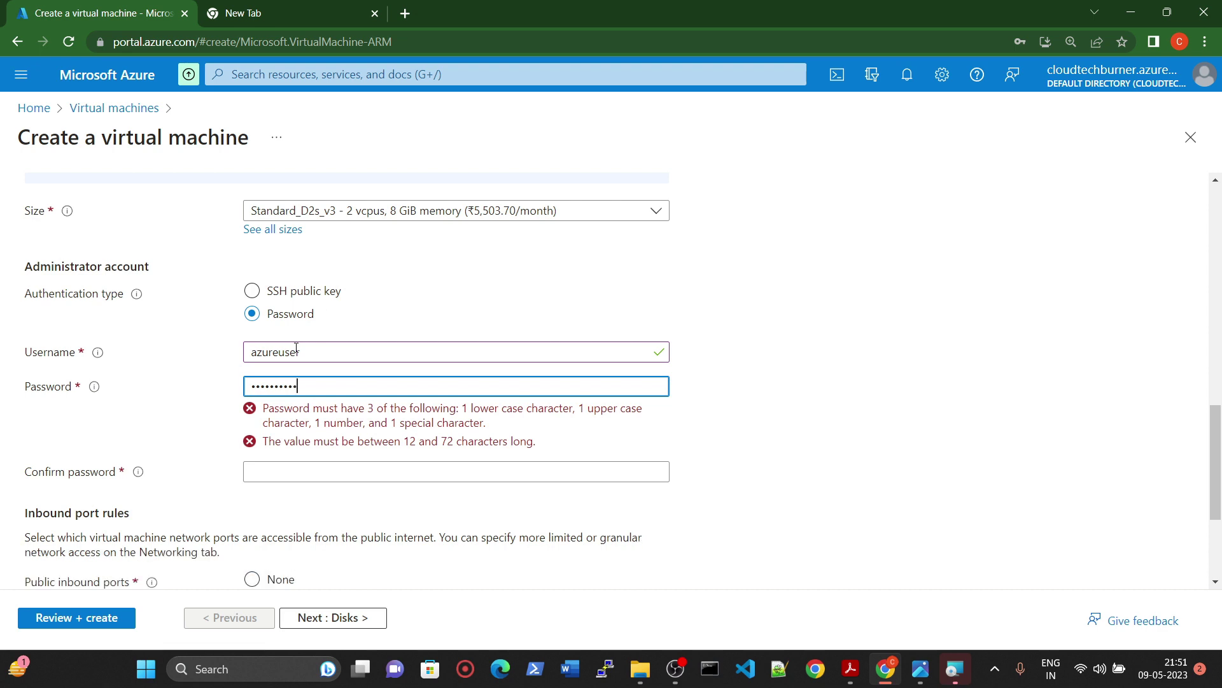
type("•")
key("Tab")
type("••")
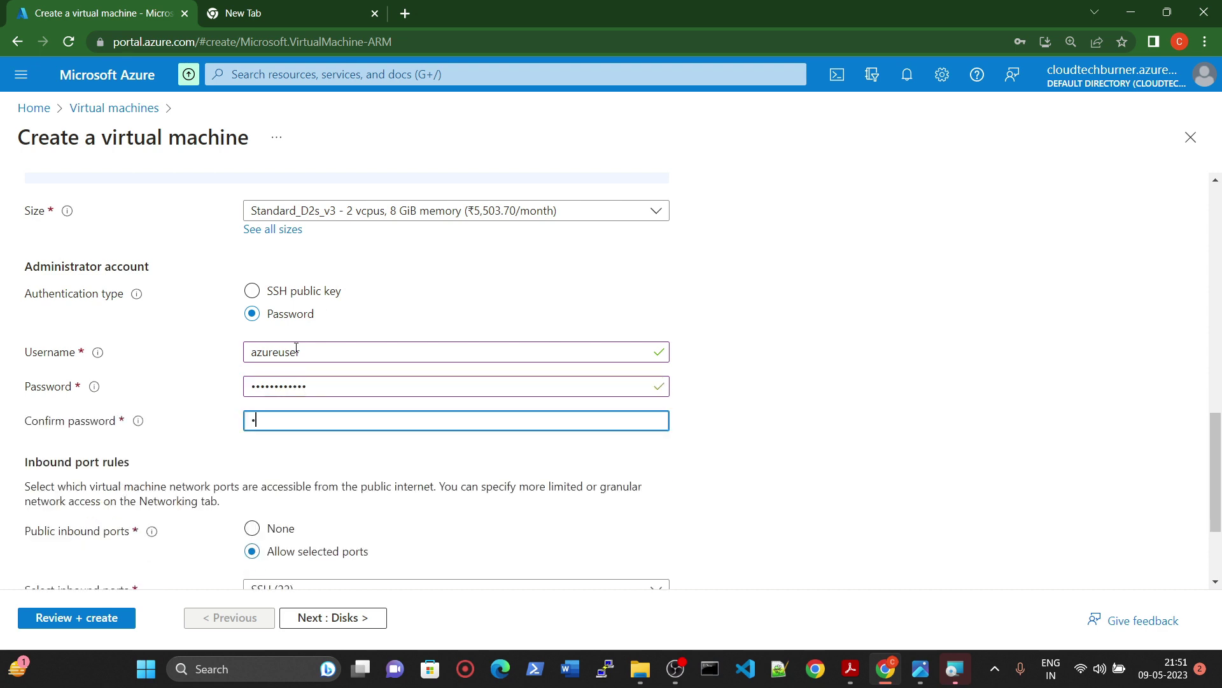
type("•••")
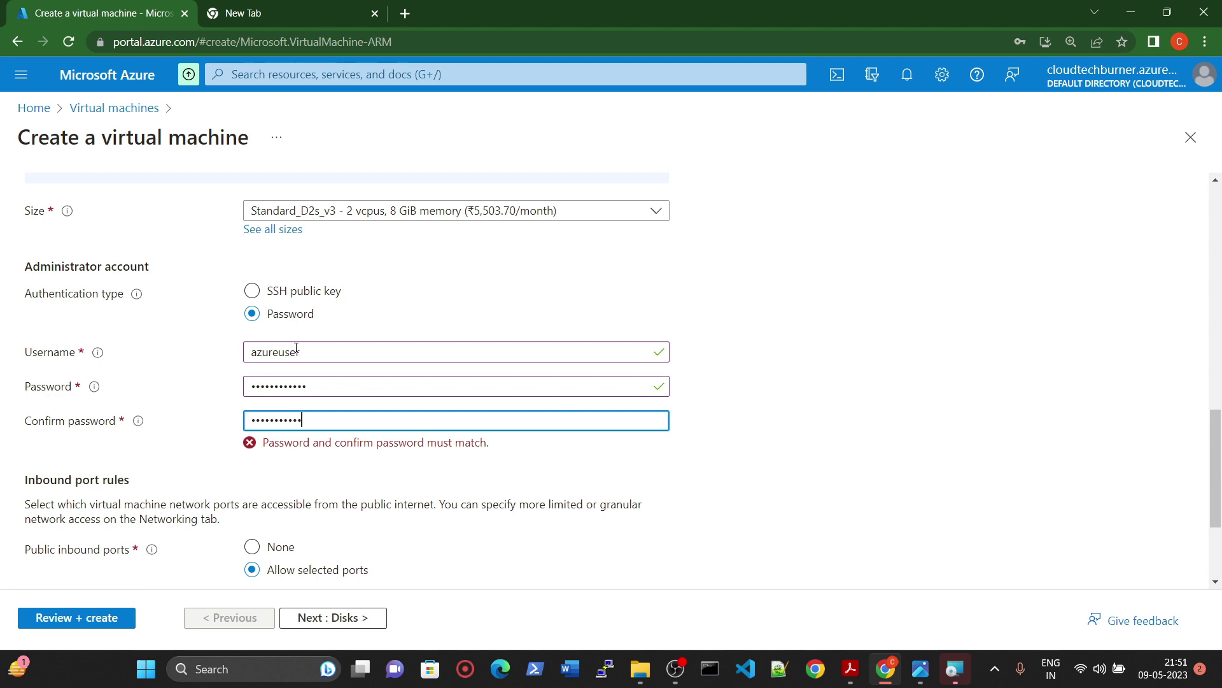
Allow inbound ports HTTP (80) and HTTPS (443) alongside SSH (22), and submit the virtual machine for review
scroll(318, 382, "down", 3)
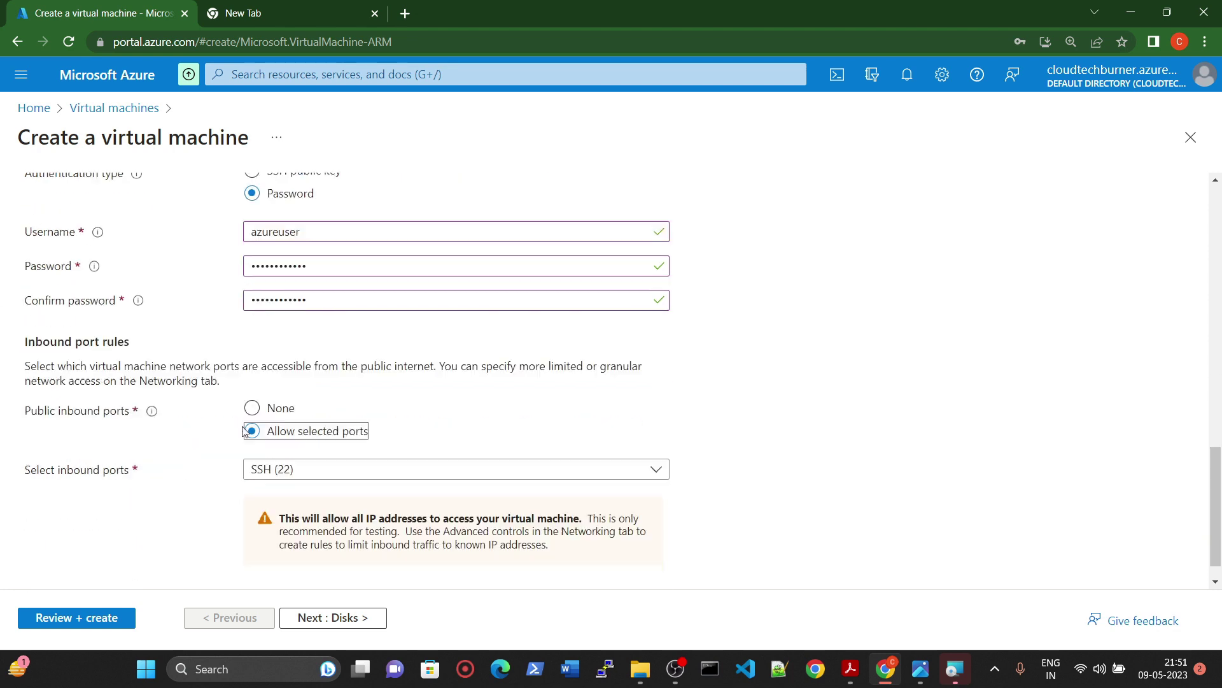
left_click(319, 450)
left_click(254, 462)
left_click(253, 491)
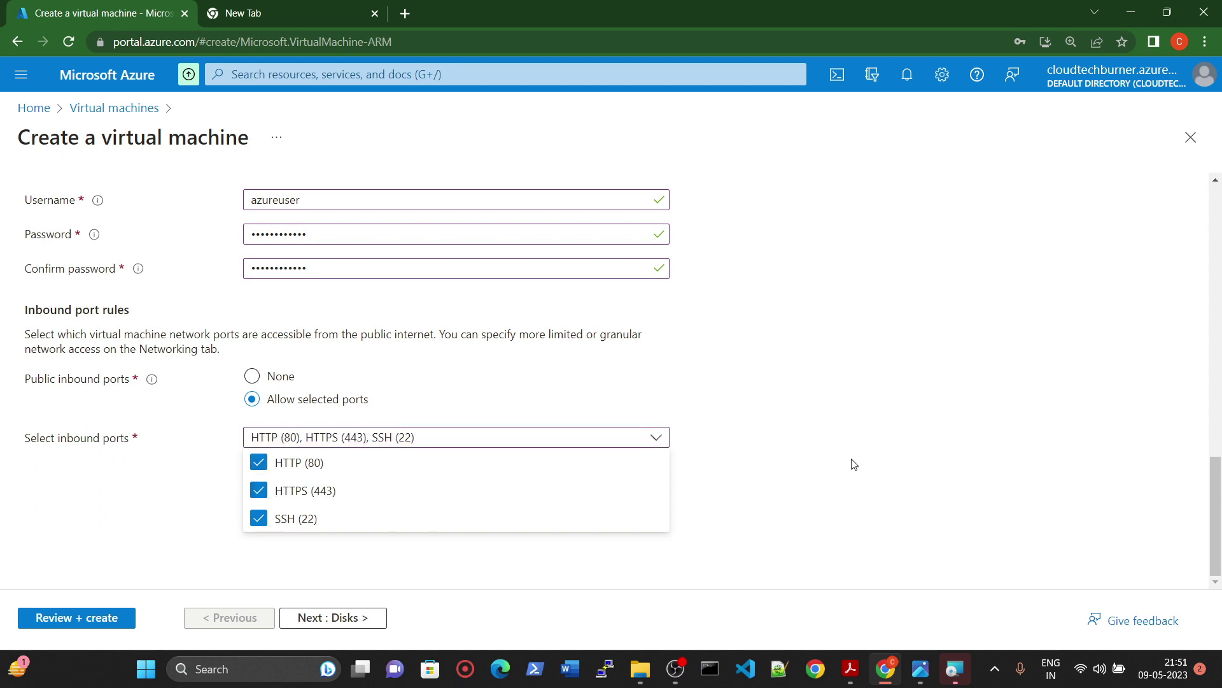
left_click(854, 464)
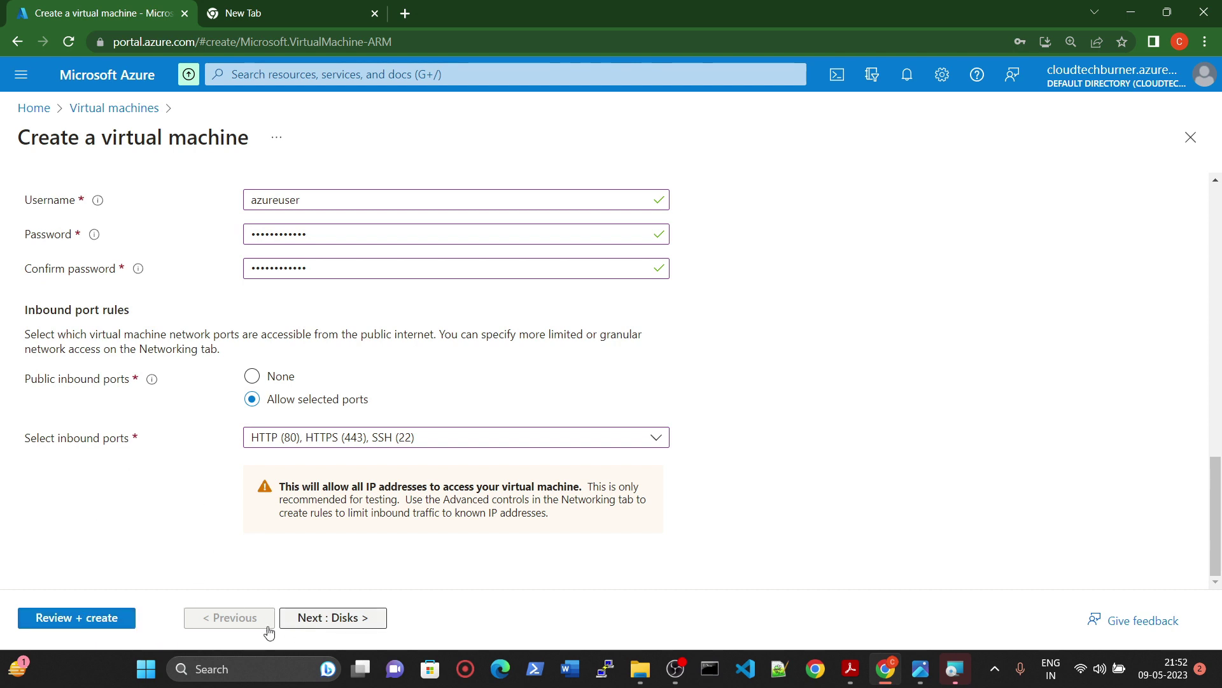
left_click(104, 626)
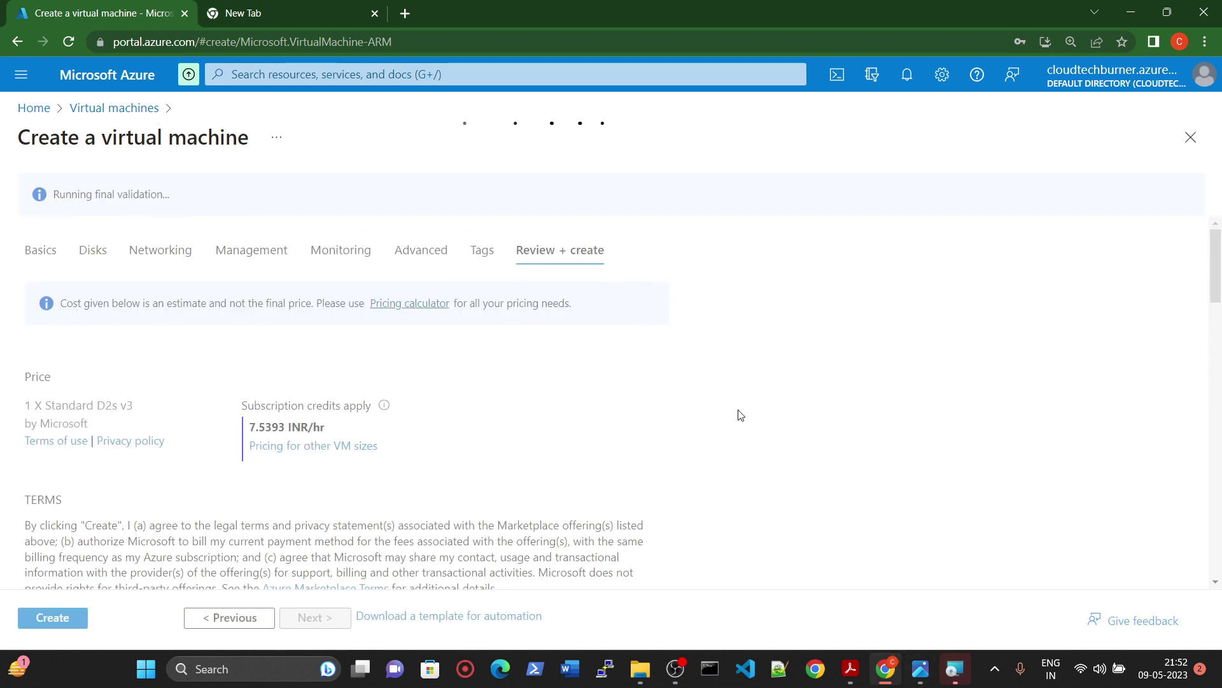
Switch to the PuTTY setup wizard and finish it without viewing the README file
left_click(966, 674)
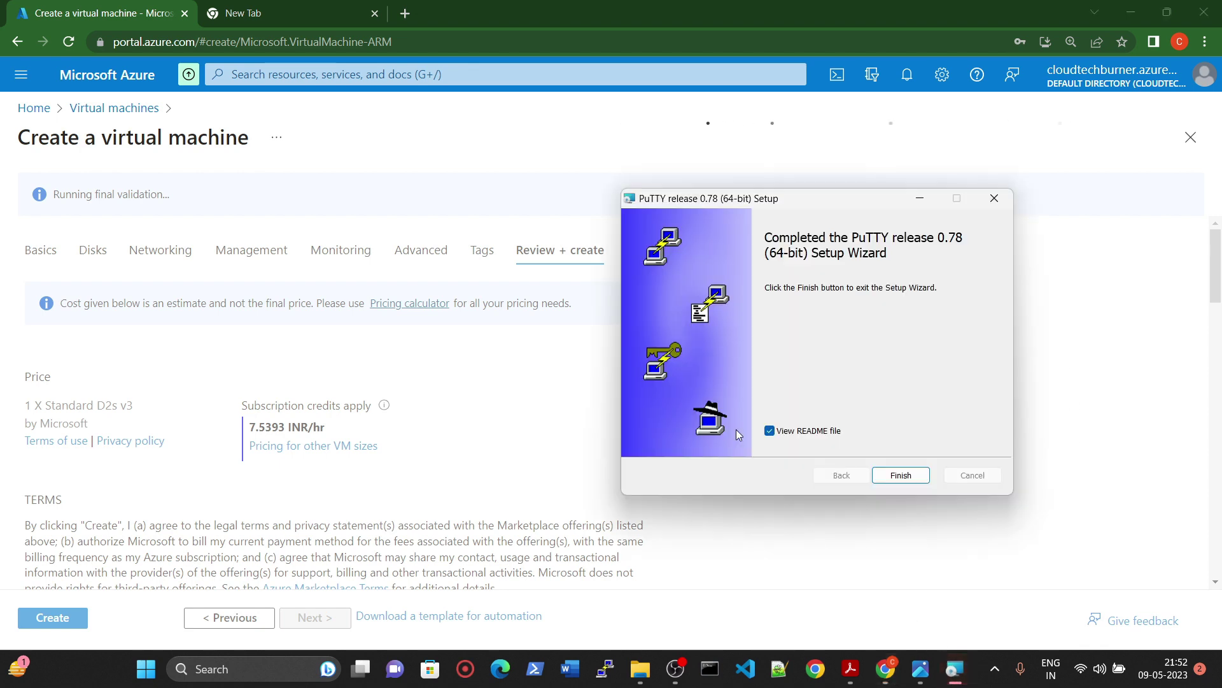
left_click_drag(783, 213, 461, 205)
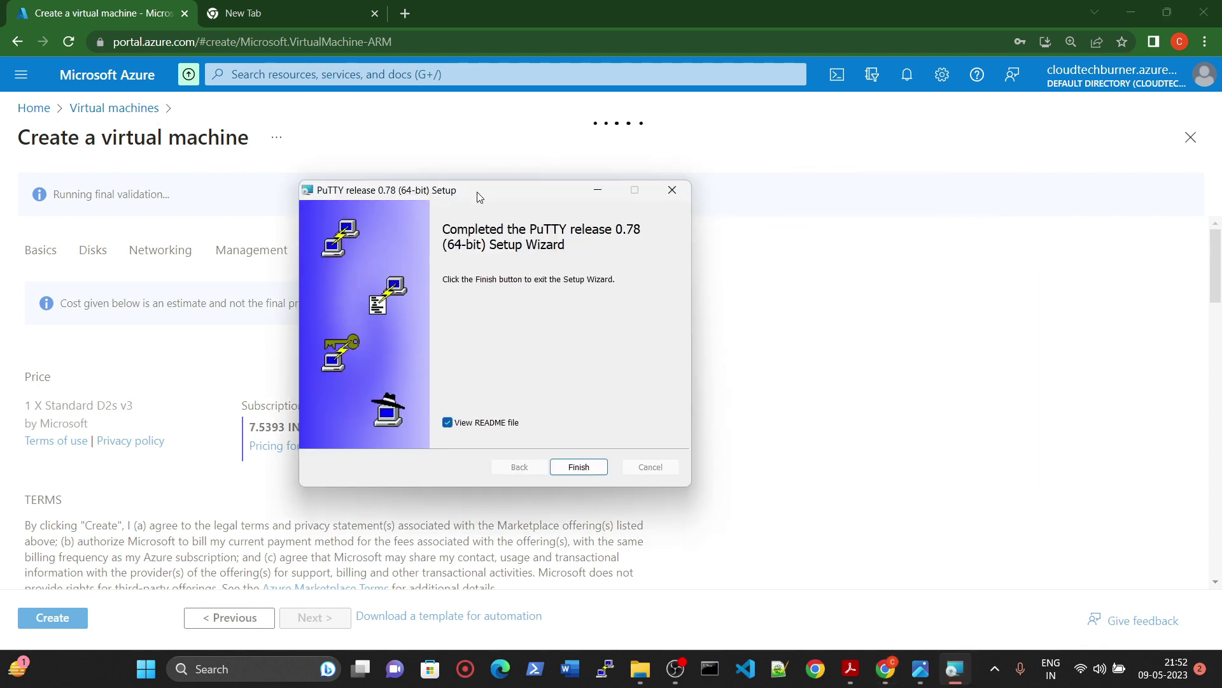
left_click(448, 423)
left_click(580, 467)
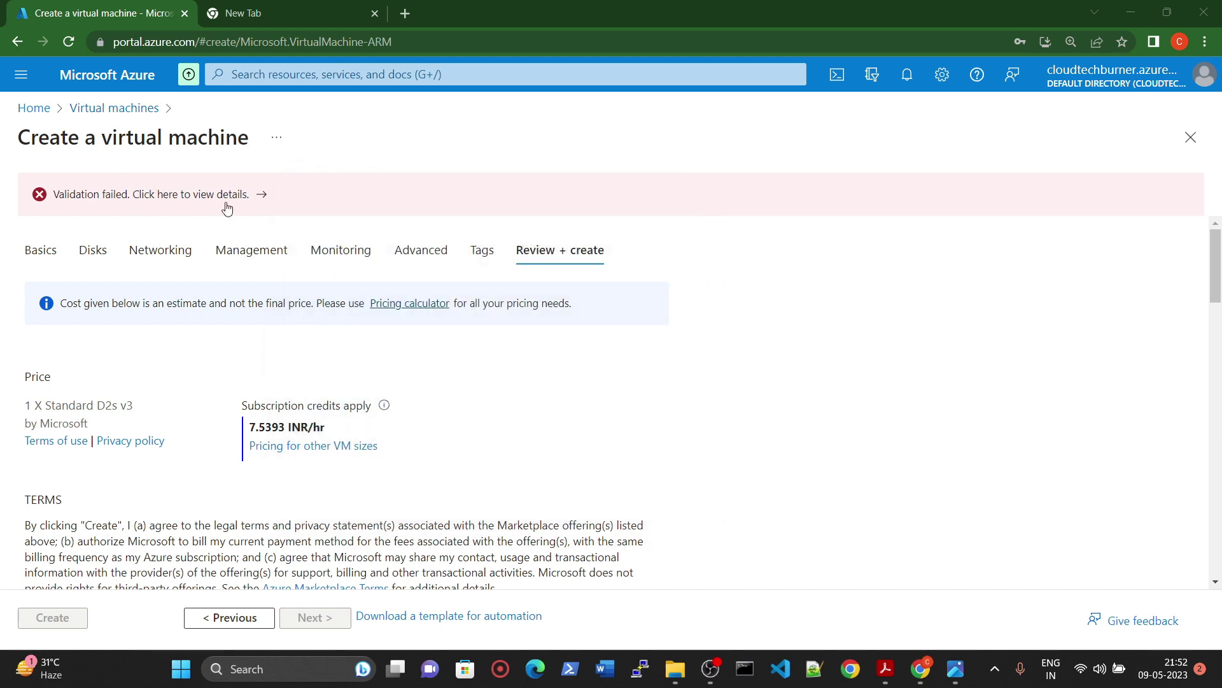
Check the validation error details and change the virtual machine's region to (US) East US
left_click(229, 198)
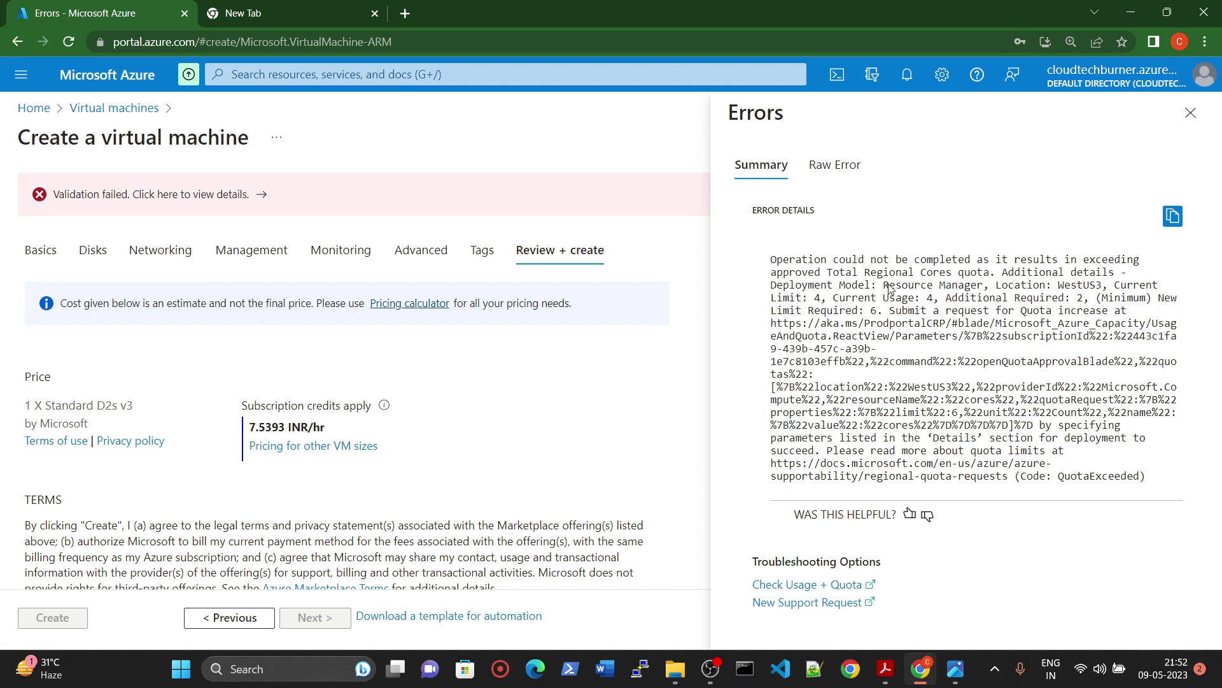
left_click(1190, 113)
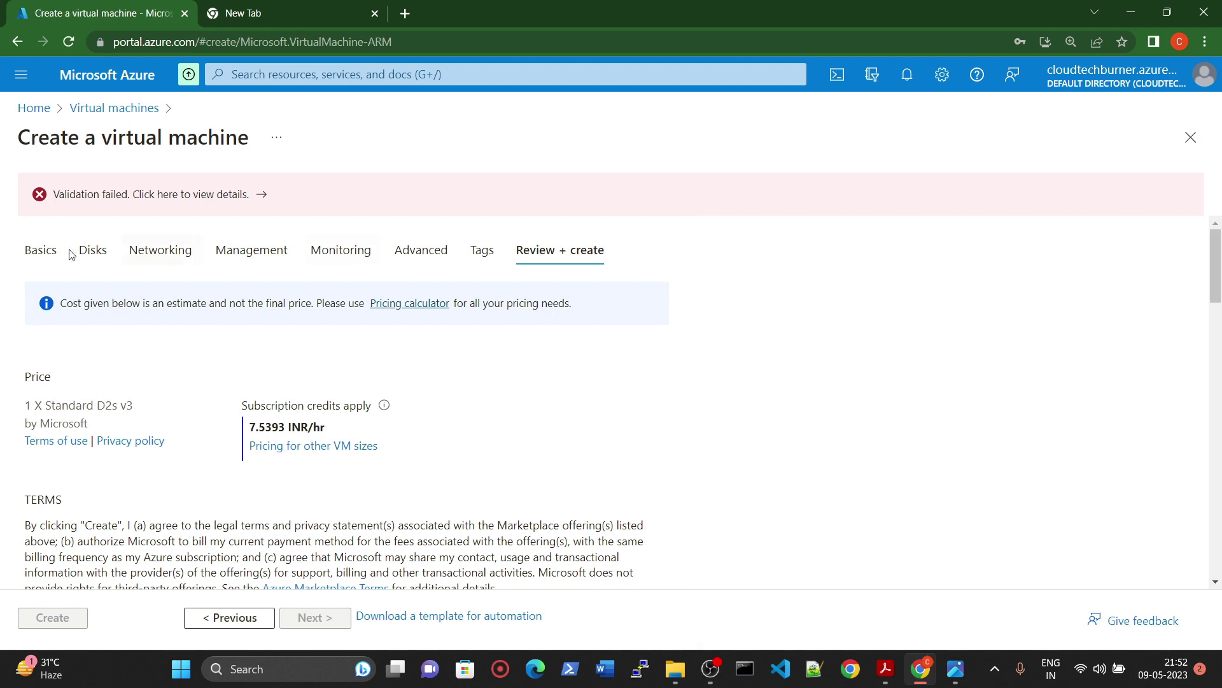
left_click(44, 261)
scroll(344, 439, "down", 4)
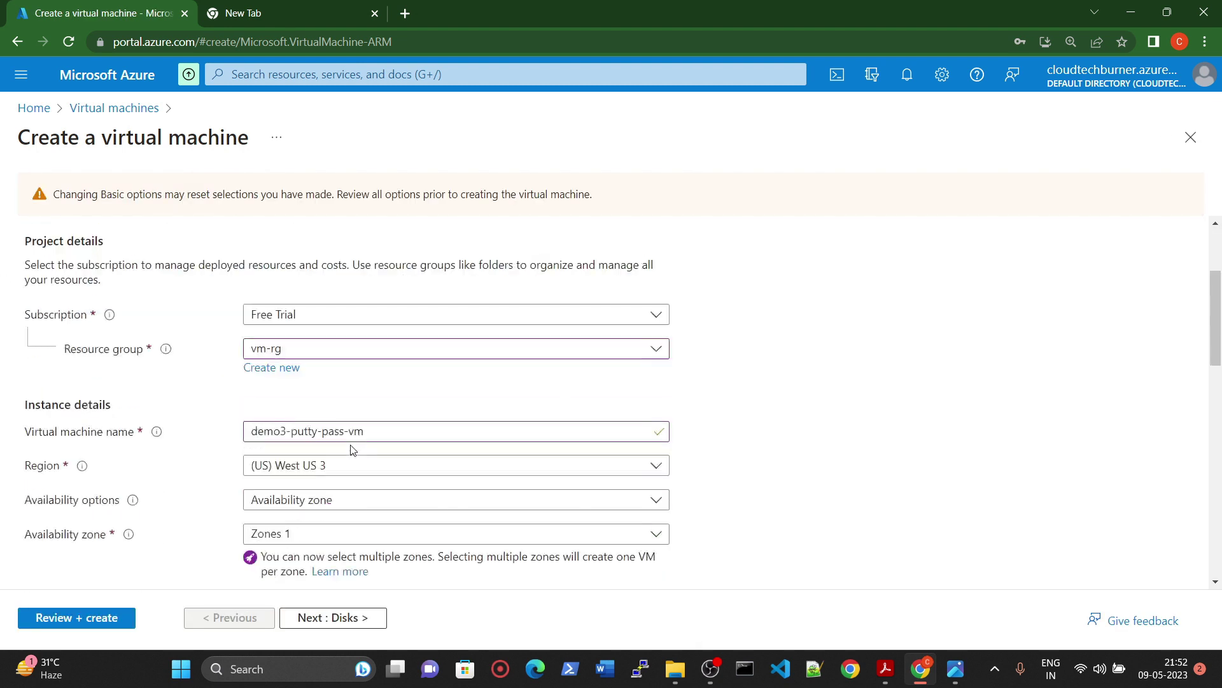
left_click(310, 390)
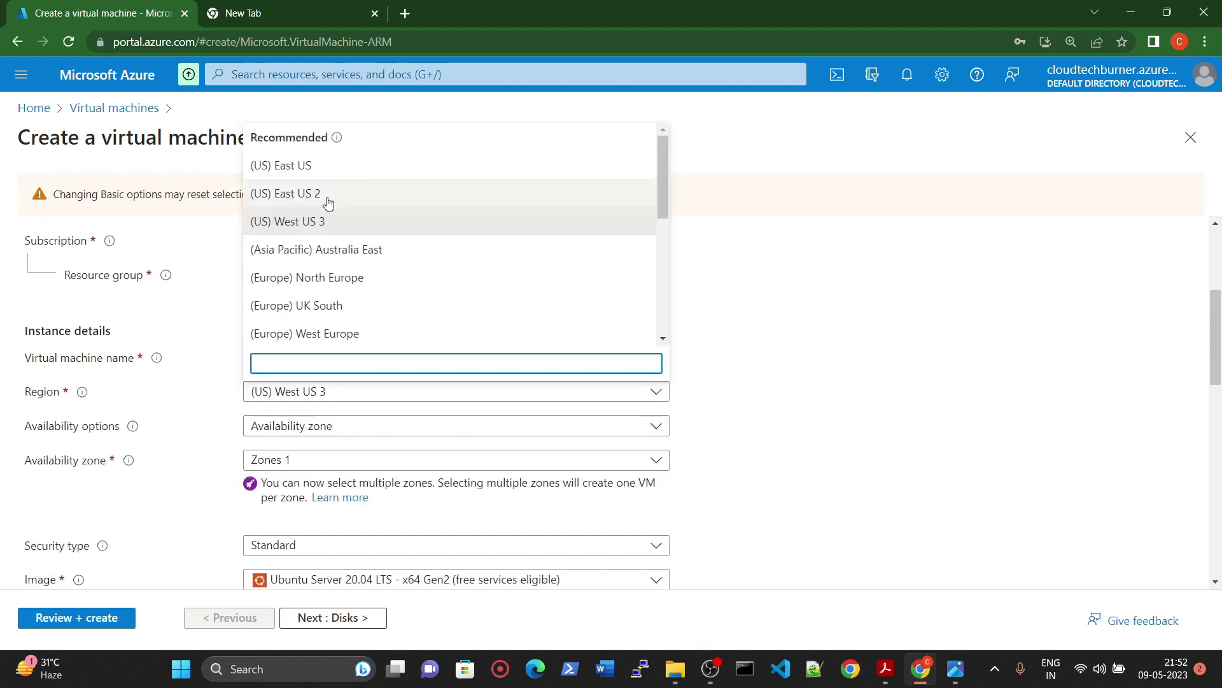
left_click(326, 197)
left_click(347, 393)
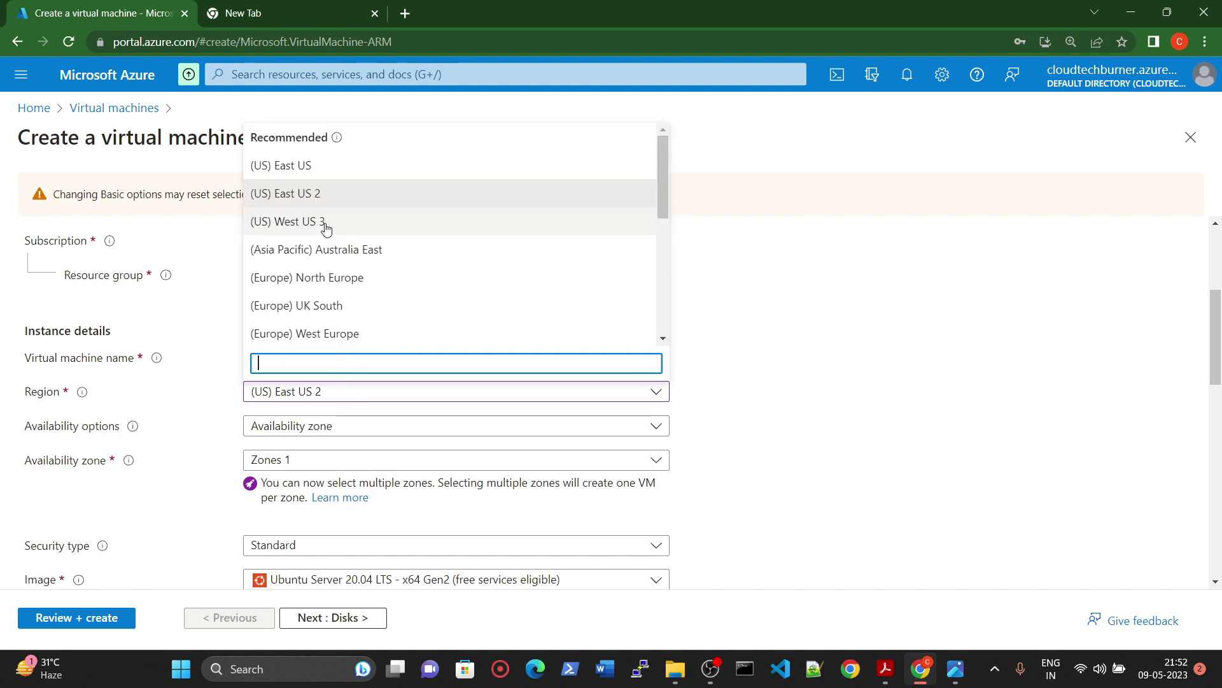
left_click(327, 169)
Review and create the virtual machine, and open the deployed demo3-putty-pass-vm resource
scroll(531, 452, "down", 5)
left_click(111, 622)
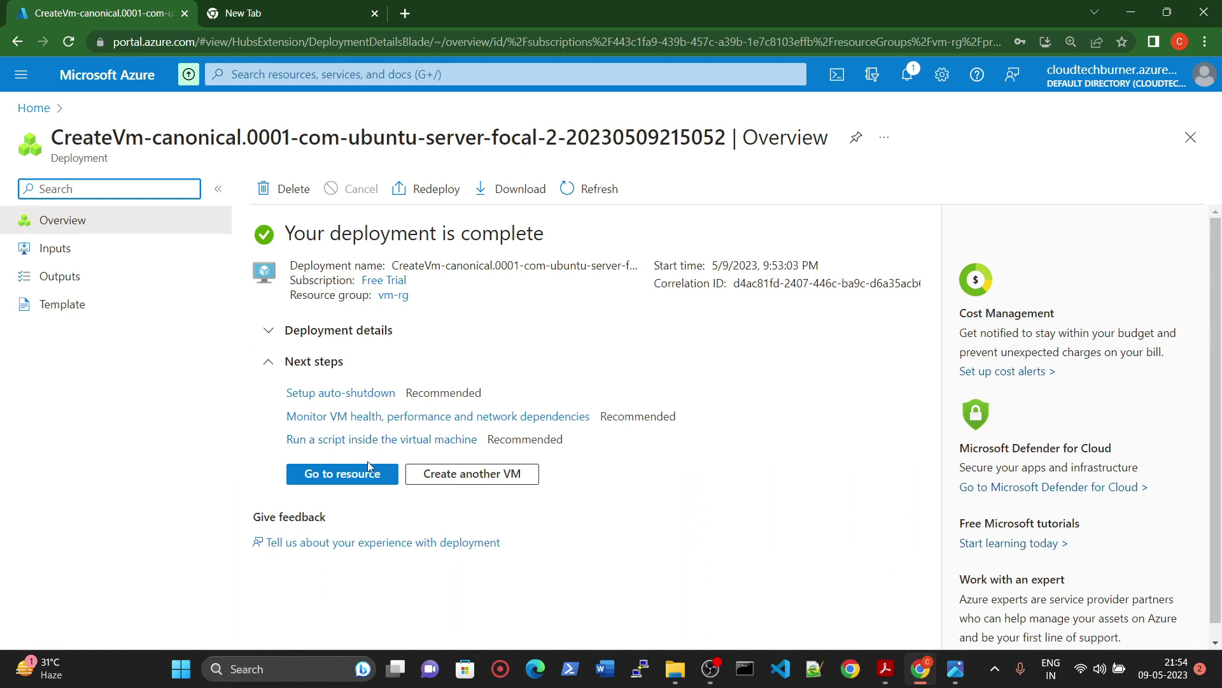
left_click(346, 478)
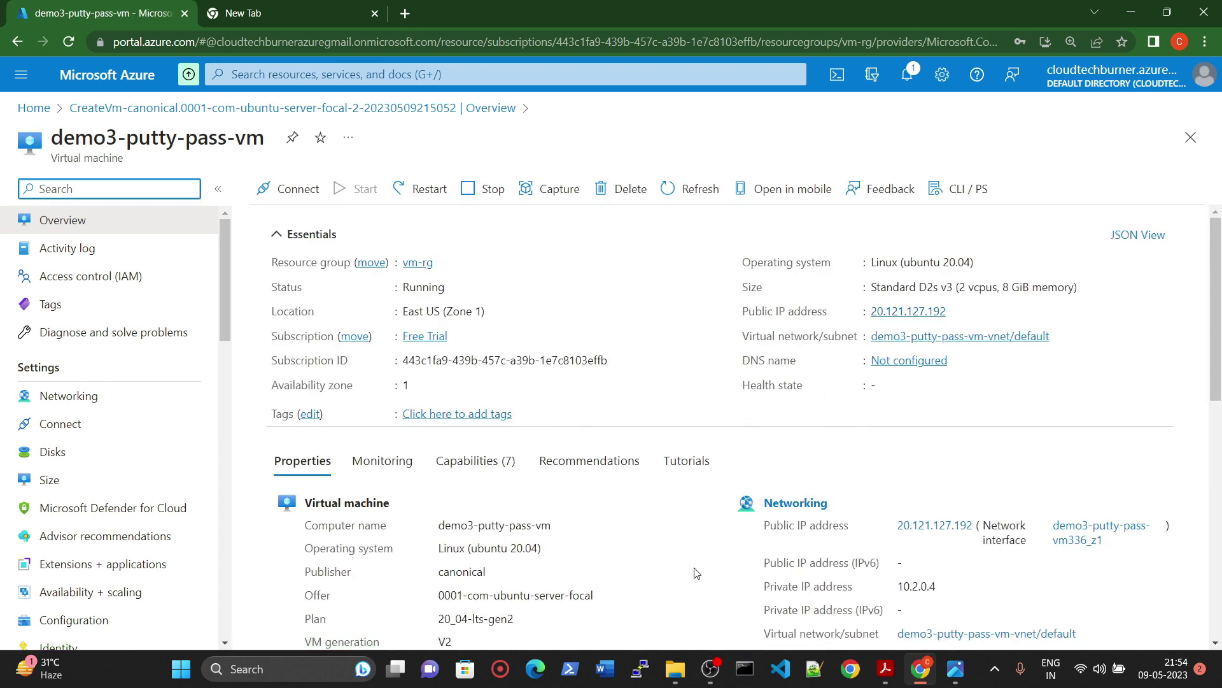
Find PuTTY through the Windows search with "putty" and launch it, placing its configuration window clear of the VM's public IP address
left_click(635, 678)
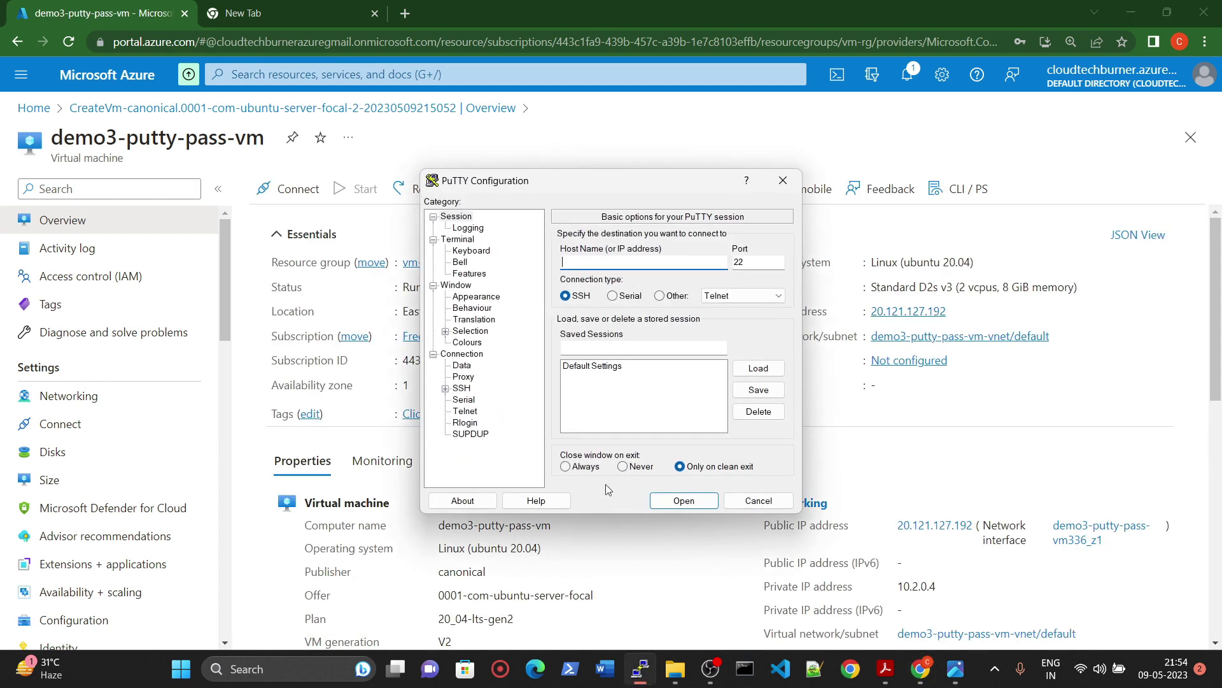
left_click(783, 180)
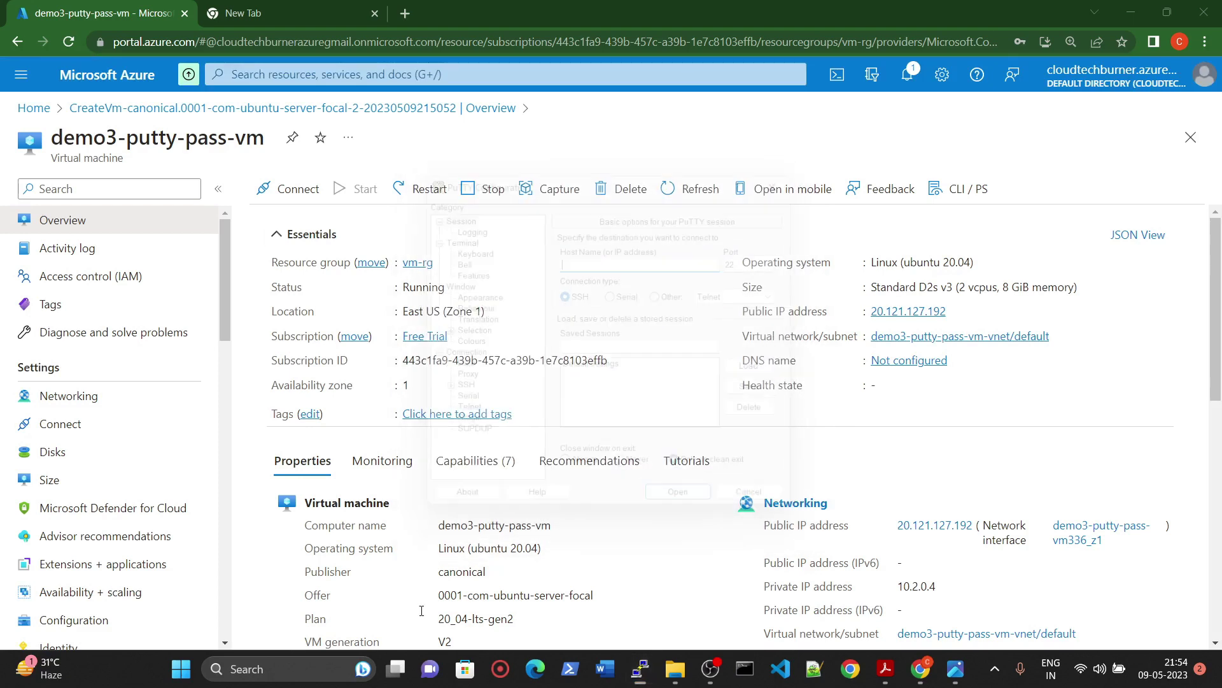
left_click(181, 669)
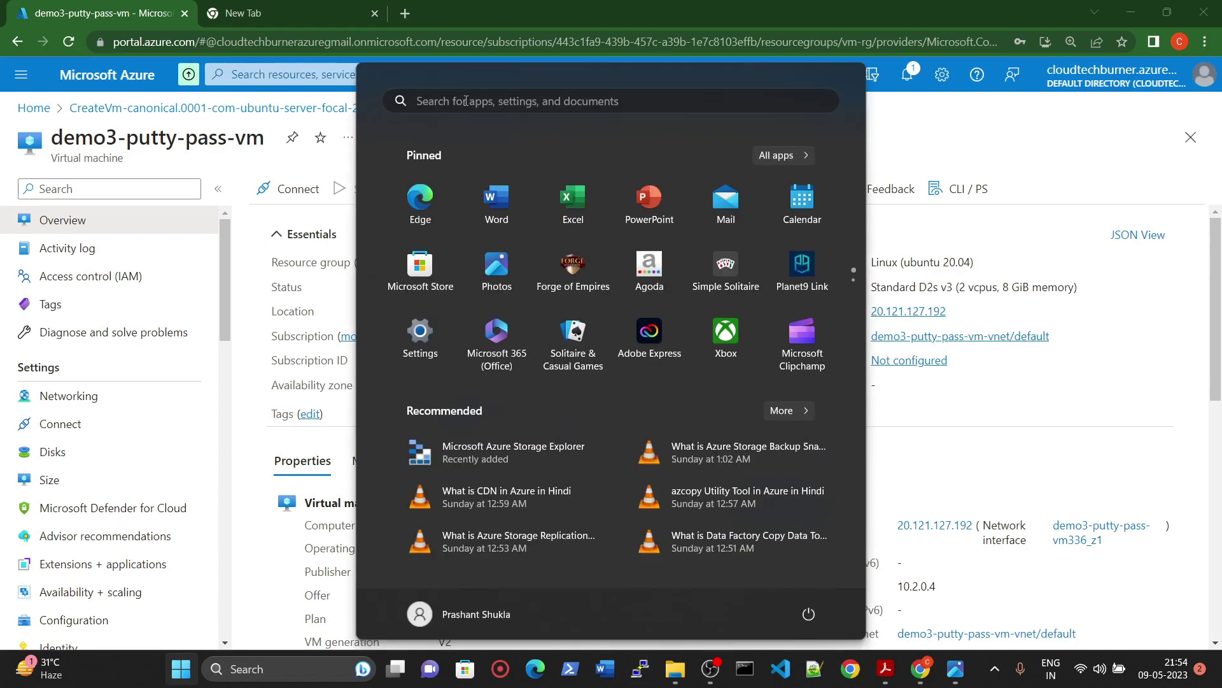
left_click(467, 101)
type("putty")
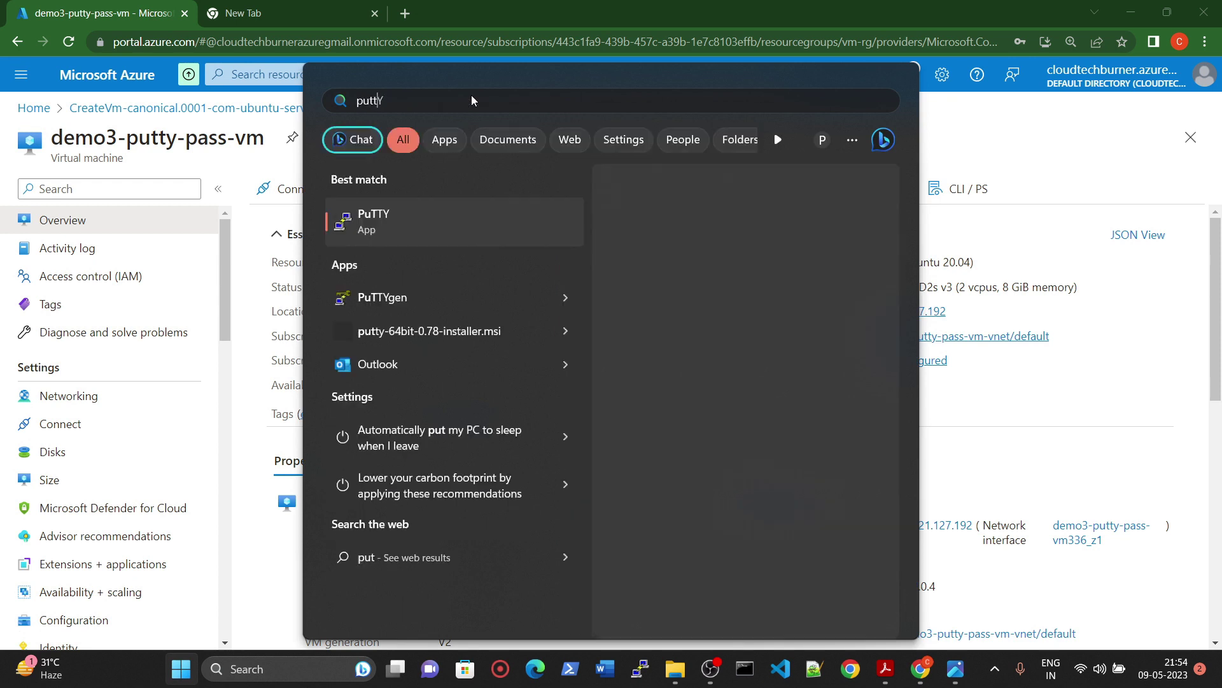
left_click(382, 213)
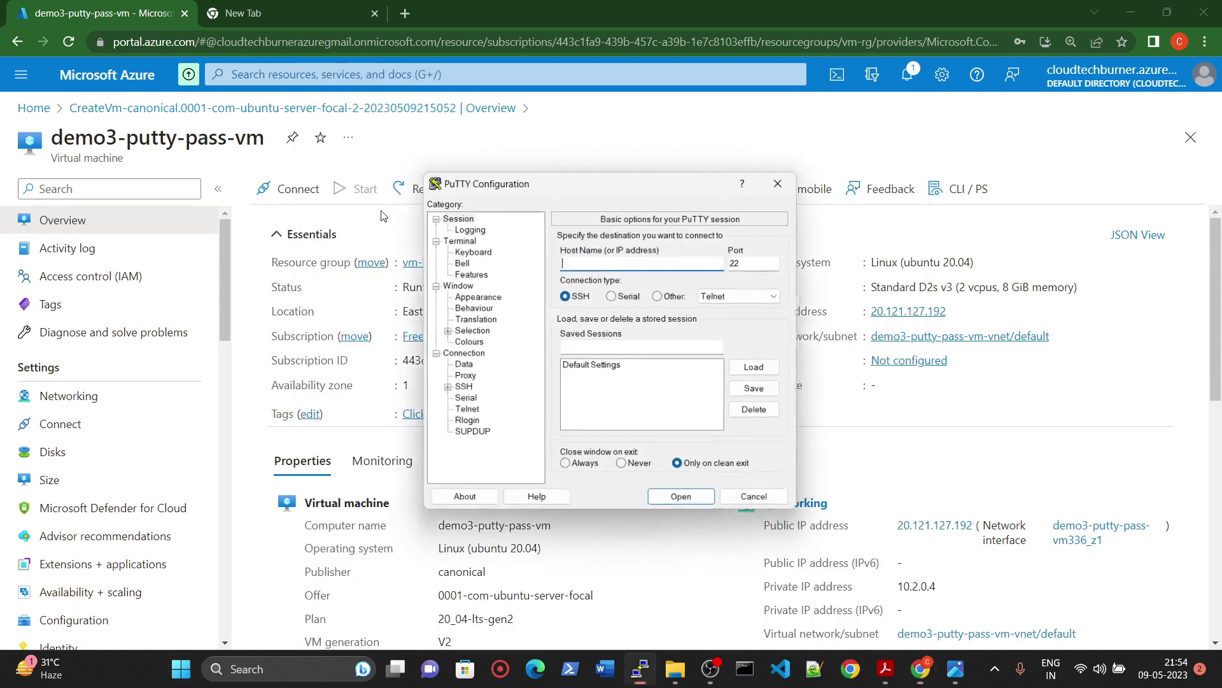
left_click_drag(630, 183, 580, 237)
Copy the VM's public IP address 20.121.127.192 into PuTTY as the host name, open the SSH connection on port 22 and accept the host key
left_click(957, 310)
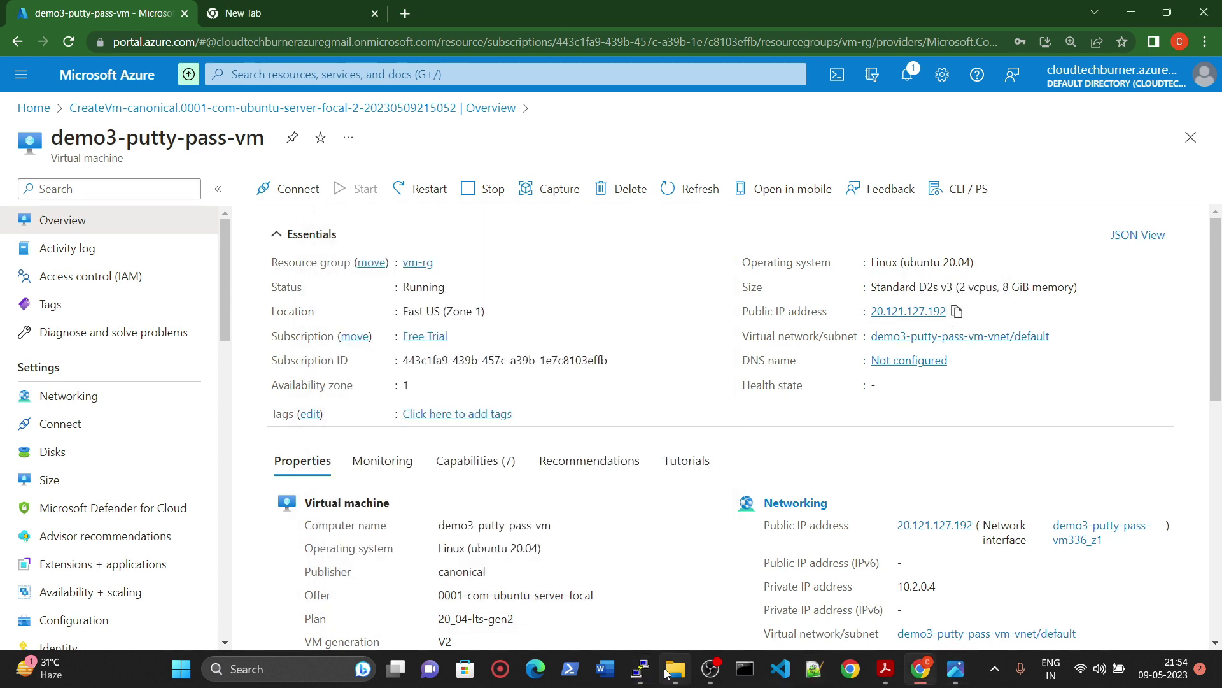
left_click(640, 669)
key("ctrl+v")
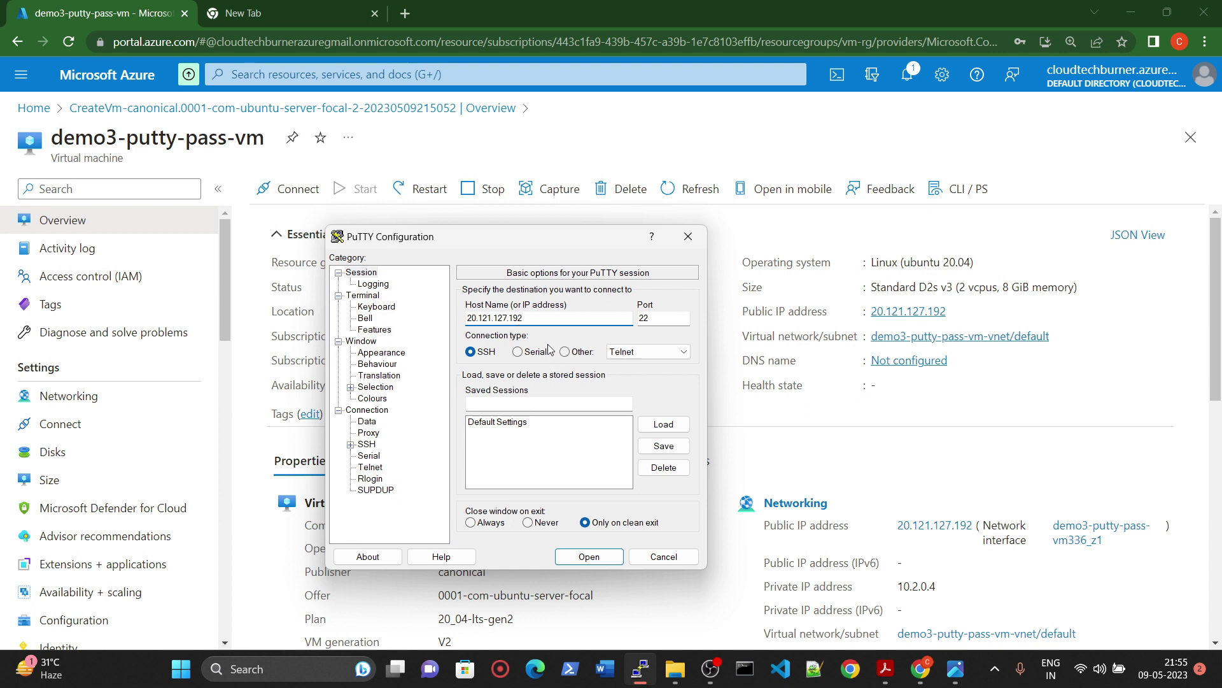
left_click(592, 558)
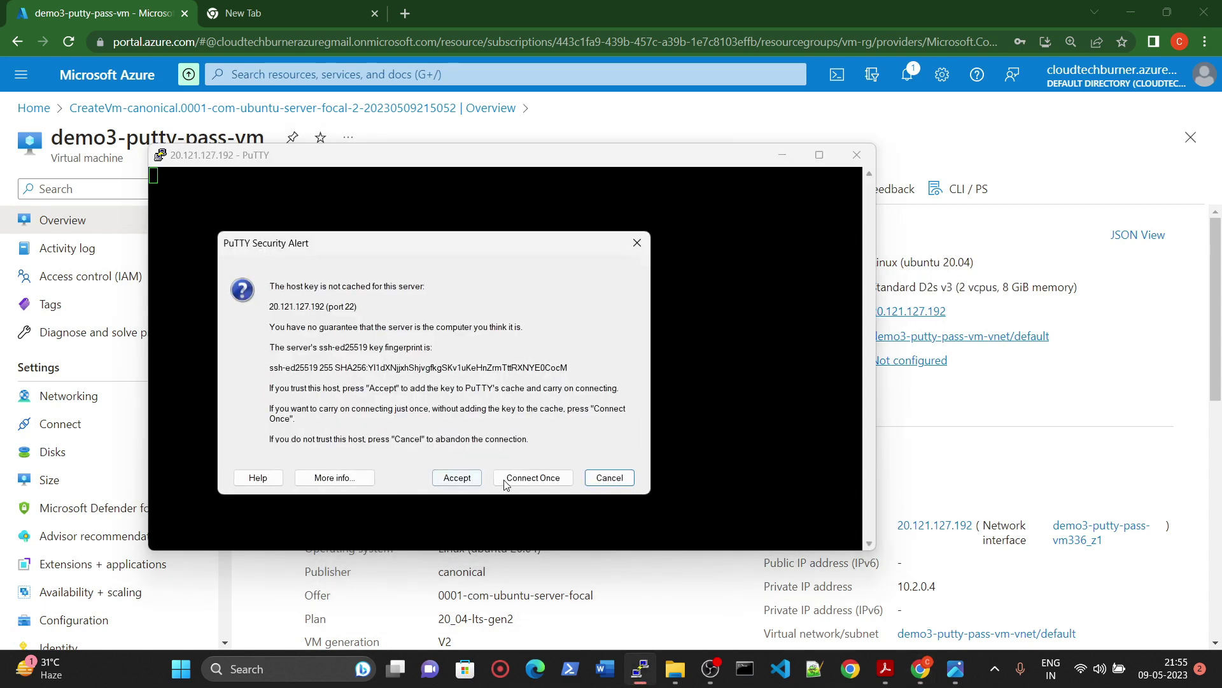
left_click(457, 477)
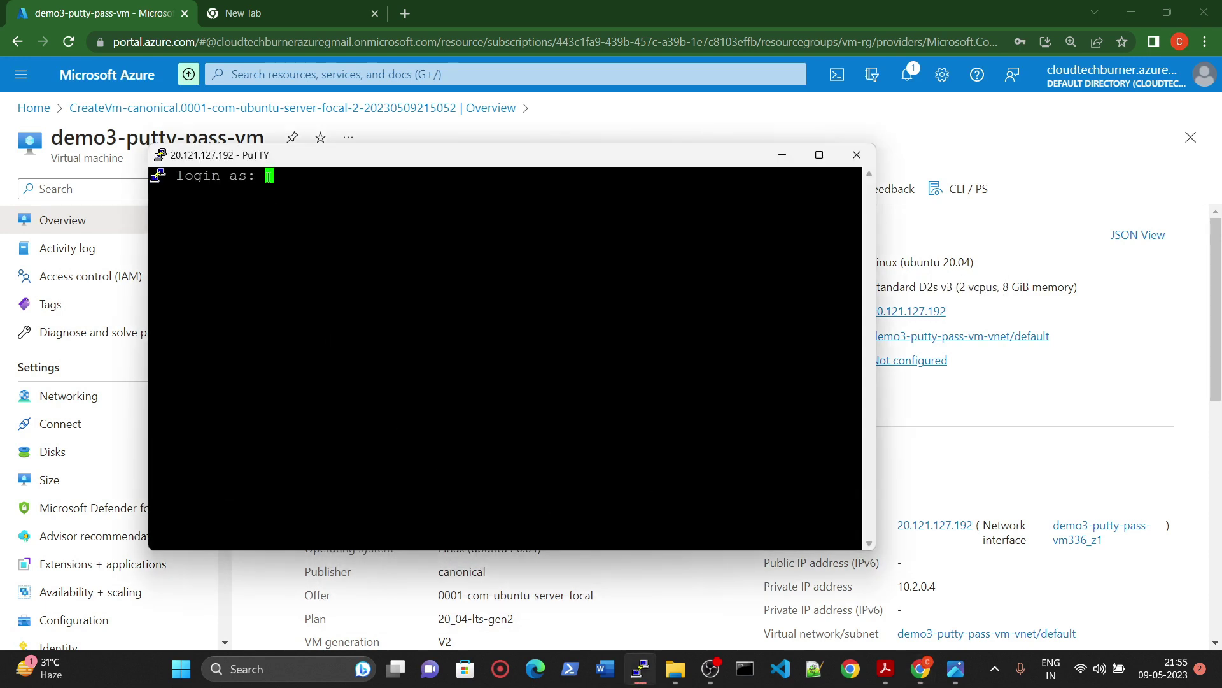
Log in to the virtual machine as azureuser with the account password
type("azureuser")
key("Return")
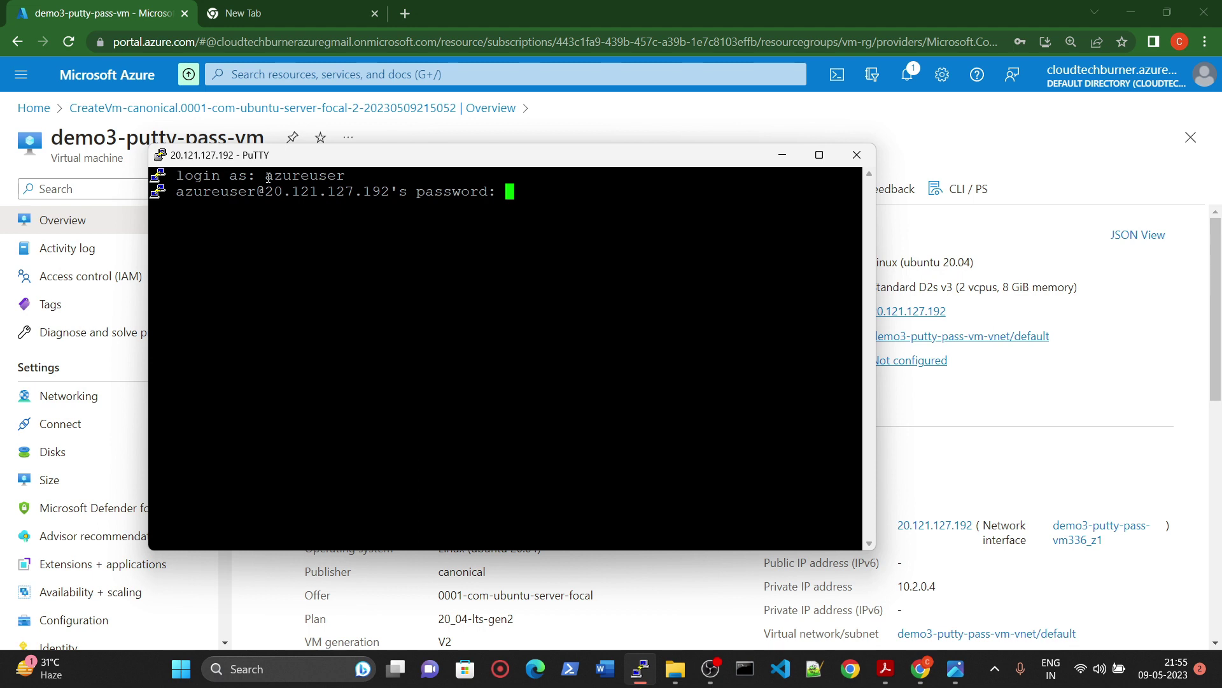
key("Return")
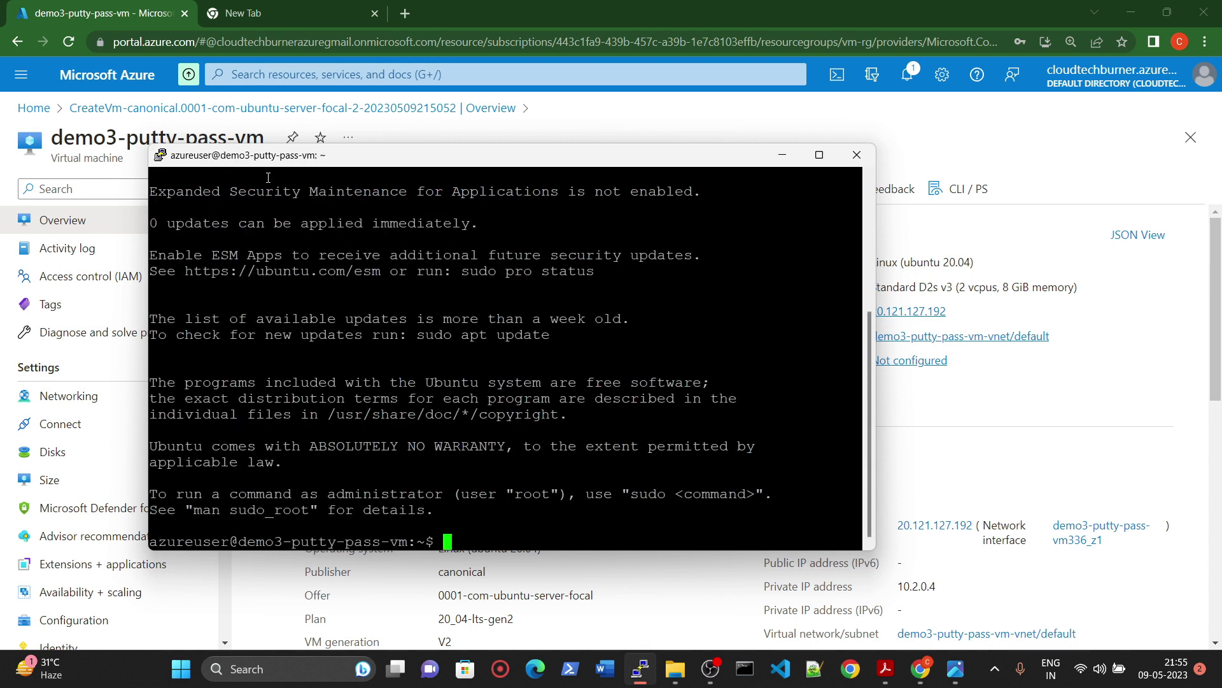
Clear the terminal and switch to the root user with "sudo su -"
key("ctrl+l")
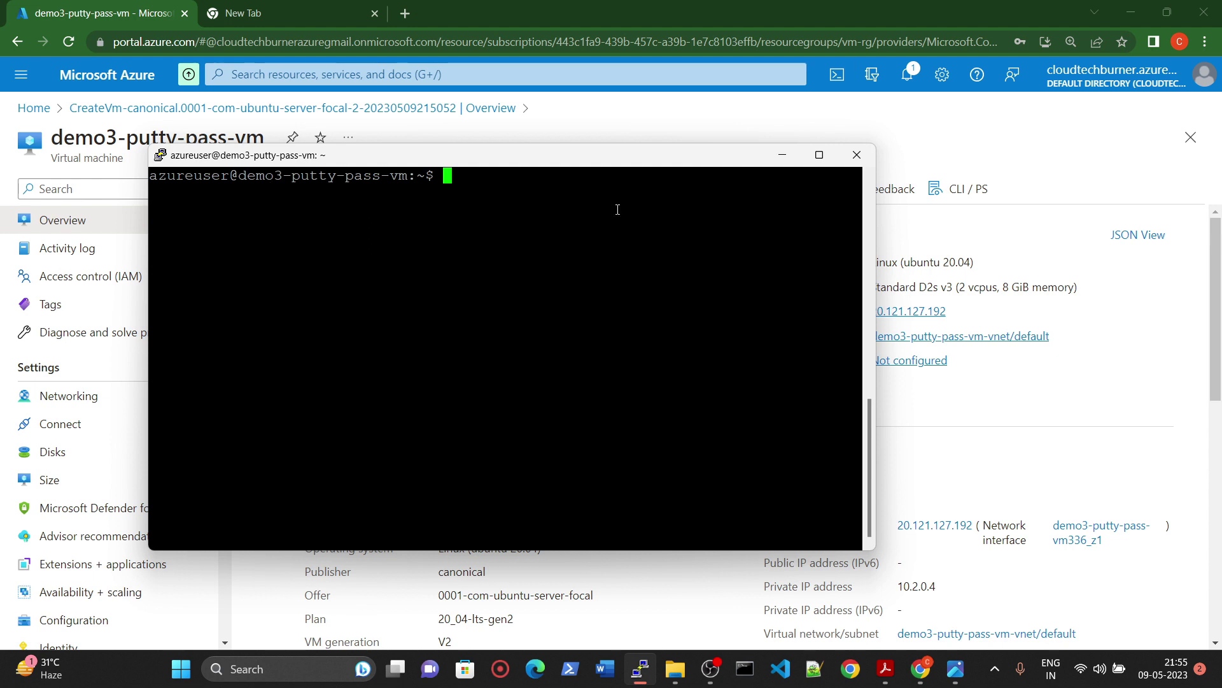
type("clear")
key("Return")
type("s")
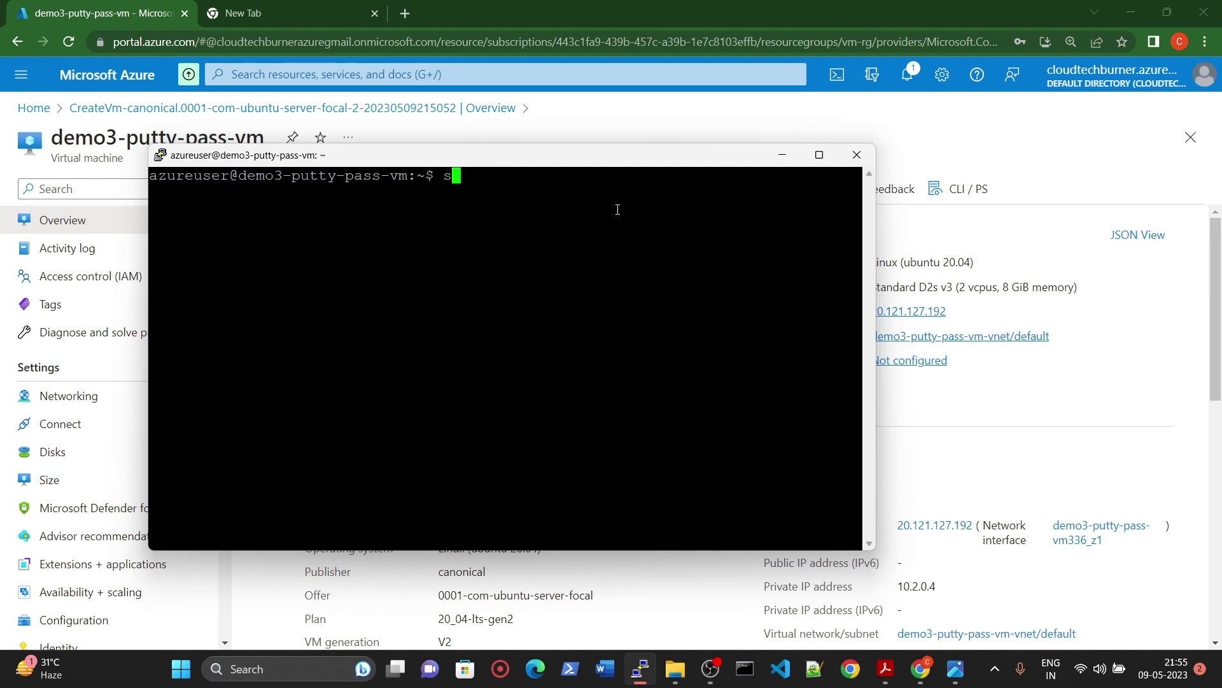
type("udo su -")
key("Return")
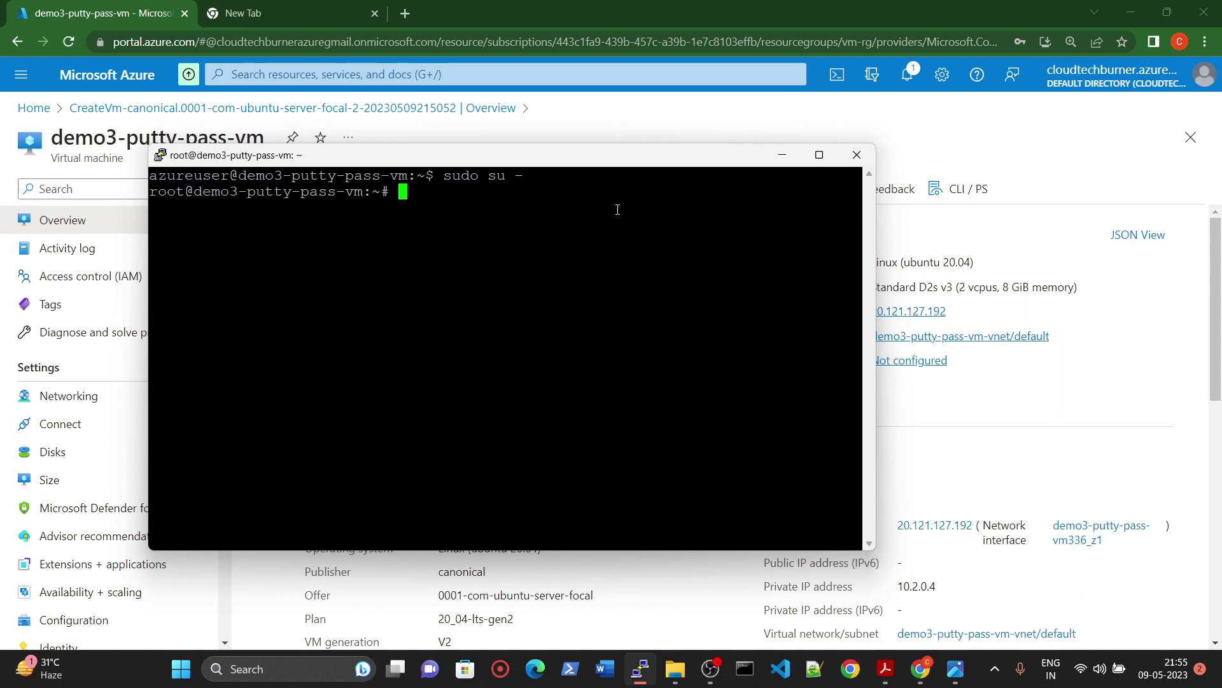
Update the package lists with "sudo apt-get update" and clear the terminal
type("sudo apt-get updat")
key("Return")
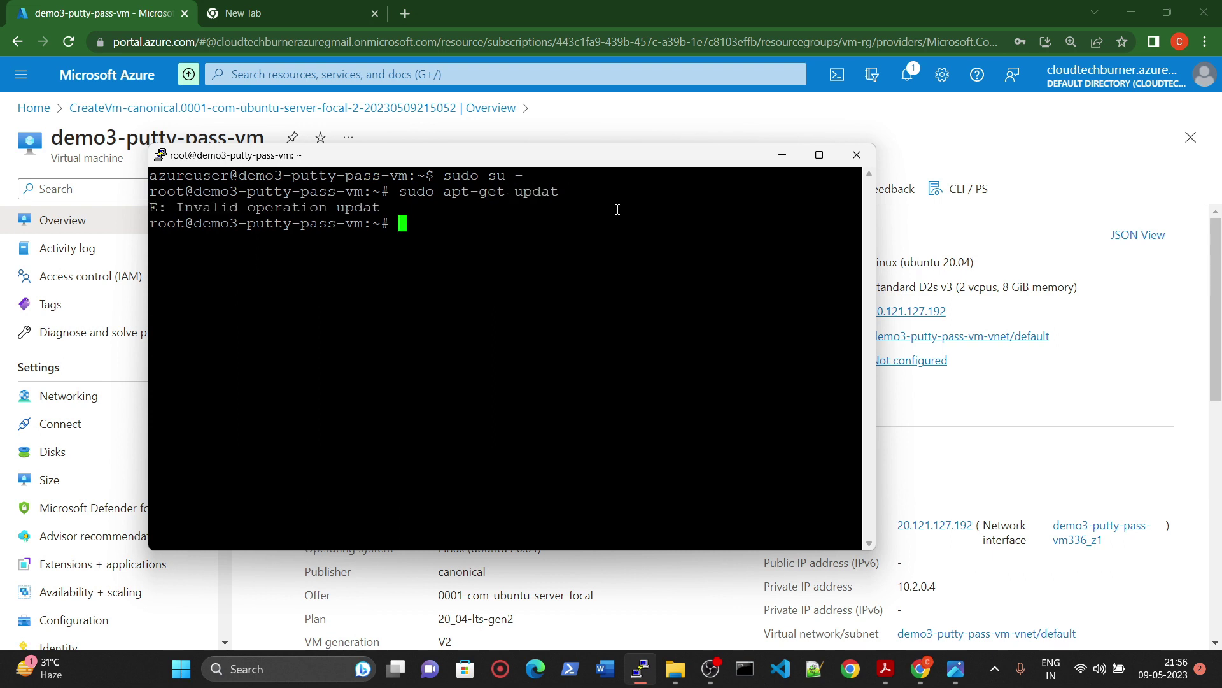
key("Up")
type("e")
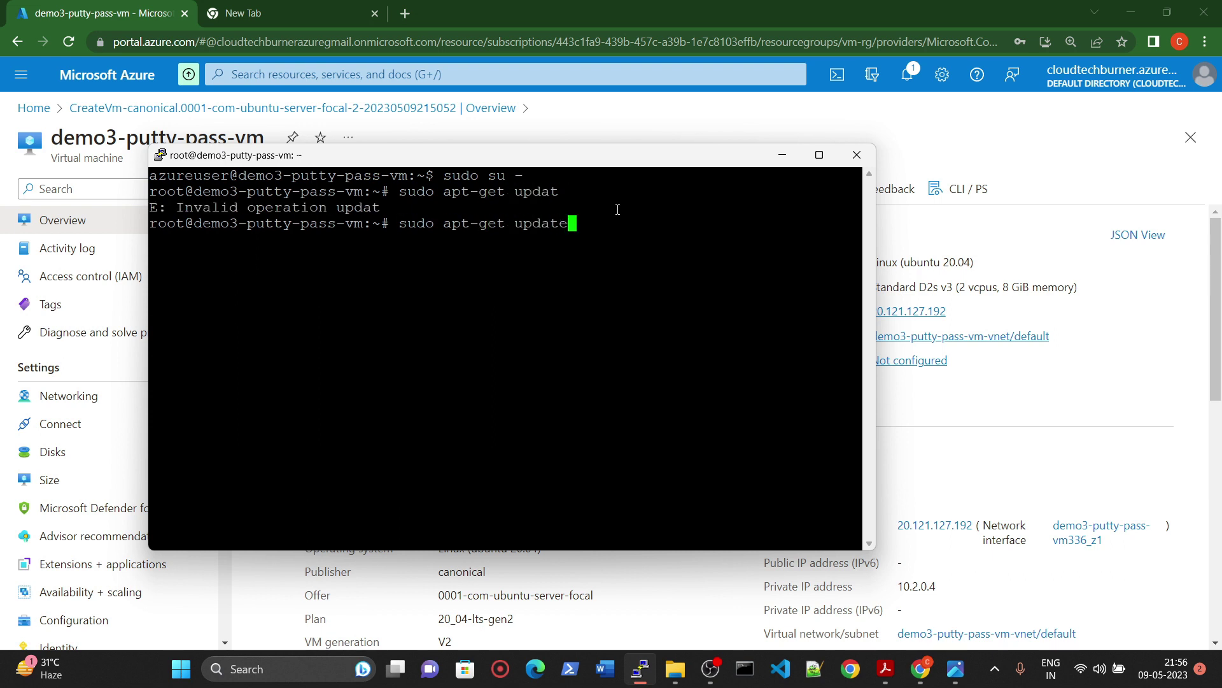
key("Return")
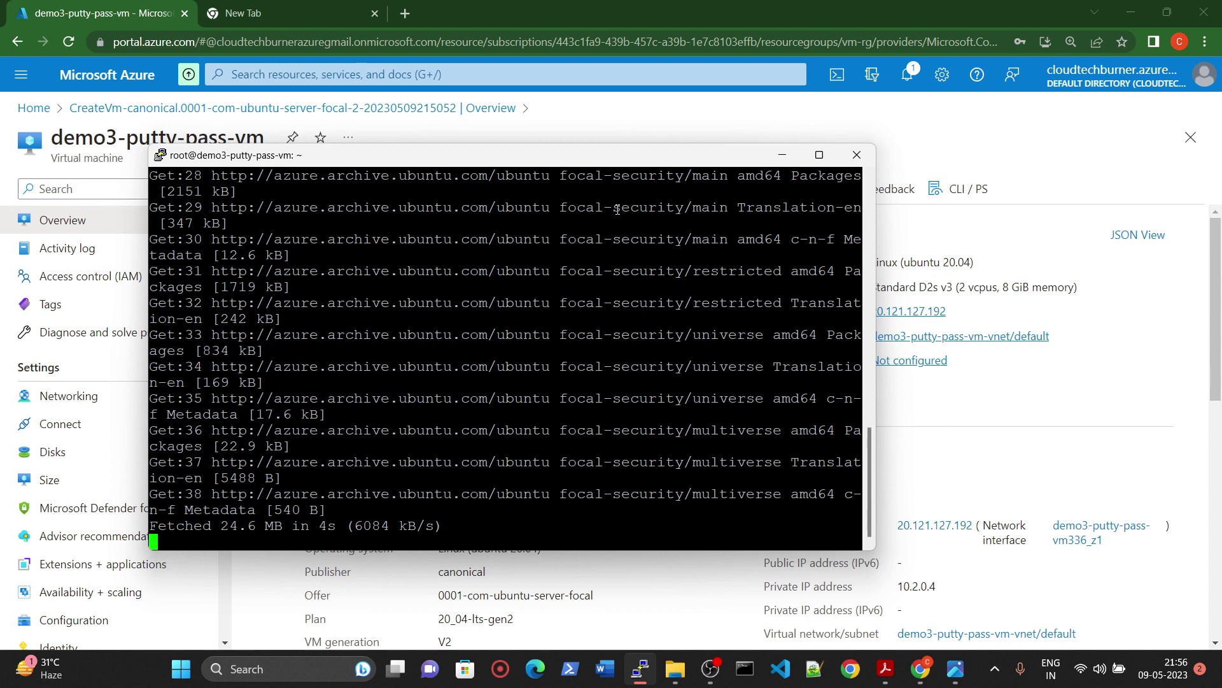
key("ctrl+l")
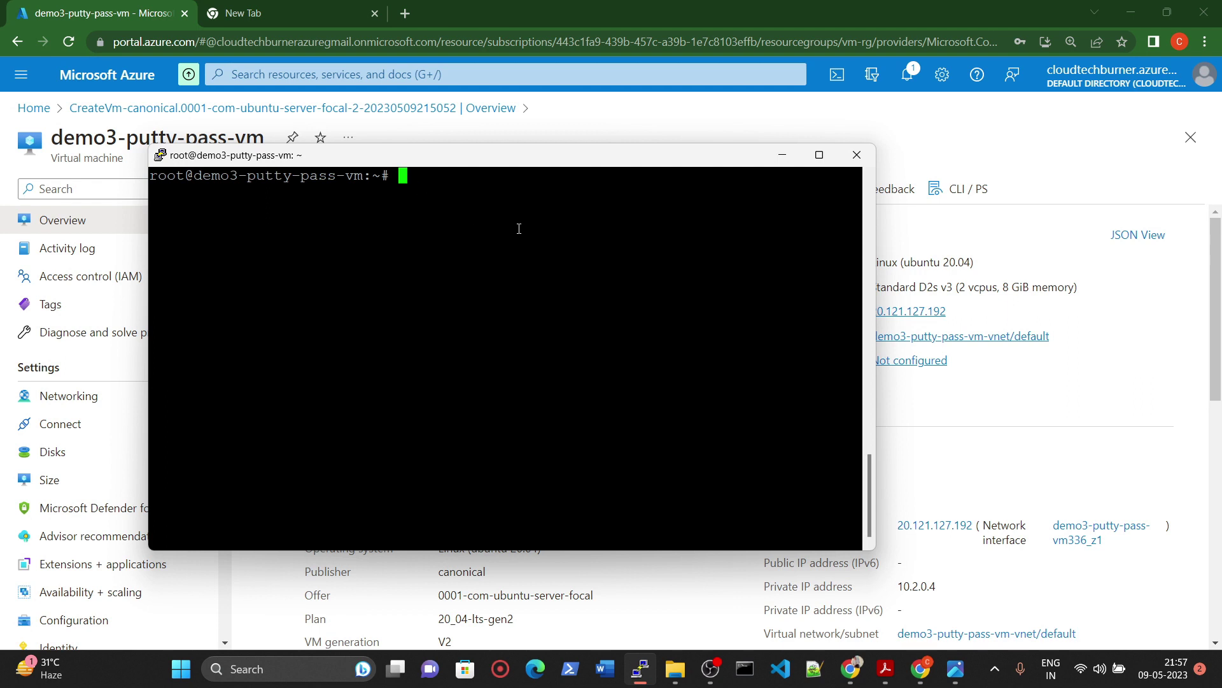
Install the Apache web server with "sudo apt-get install apache2", answering Y to continue
key("ctrl+v")
key("BackSpace")
right_click(450, 191)
key("Return")
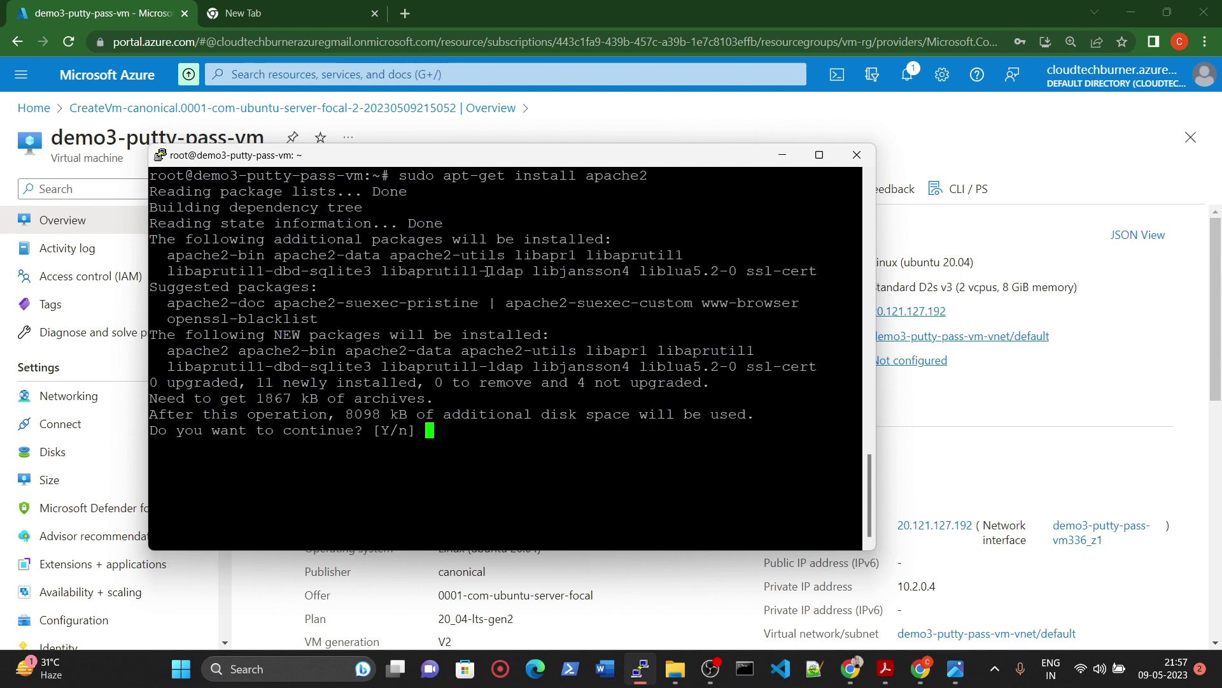
scroll(474, 191, "up", 4)
scroll(471, 198, "up", 20)
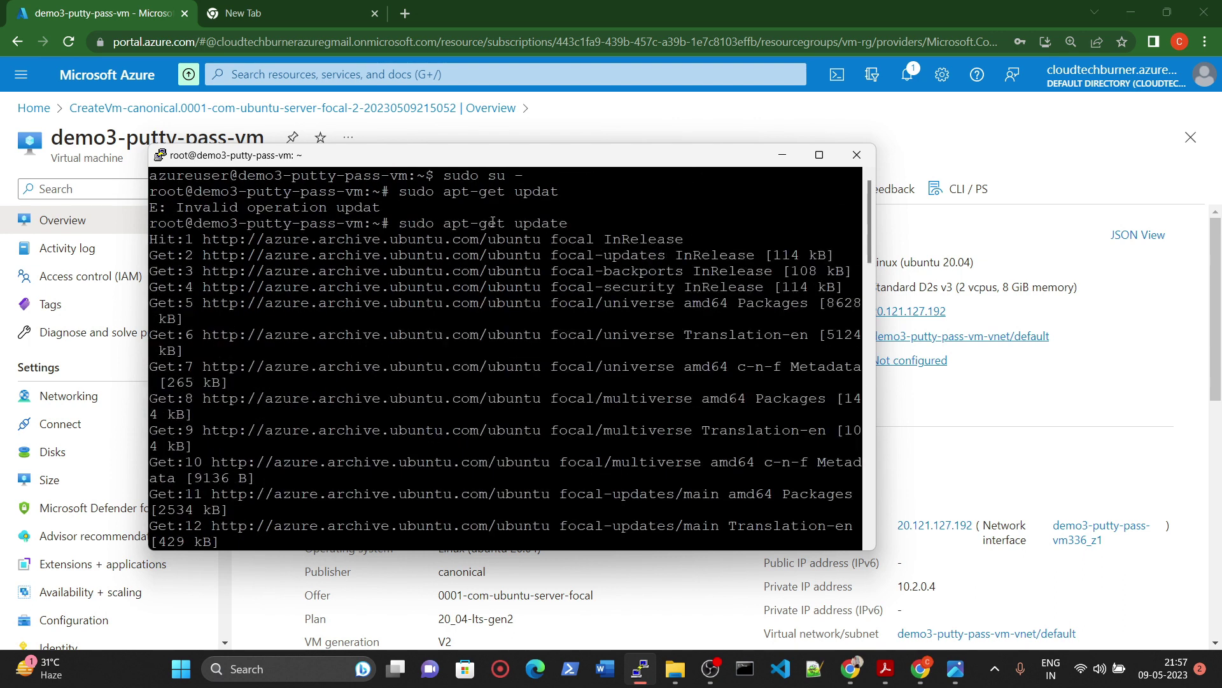
scroll(515, 249, "down", 20)
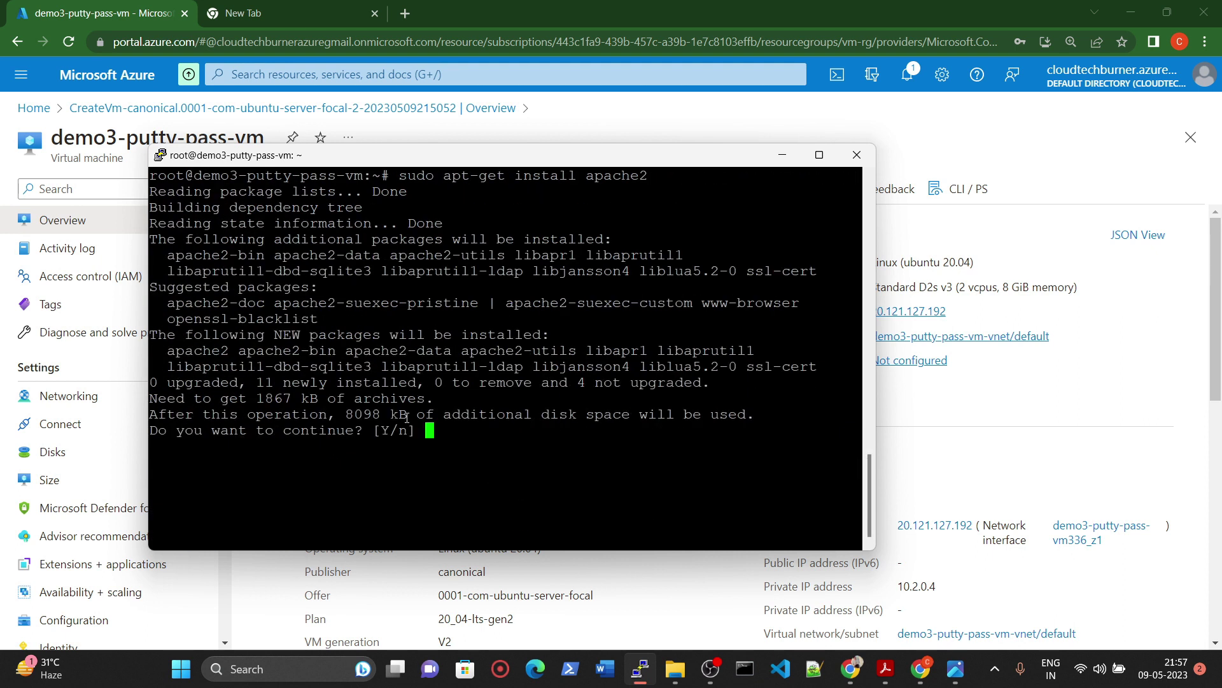
type("Y")
key("Return")
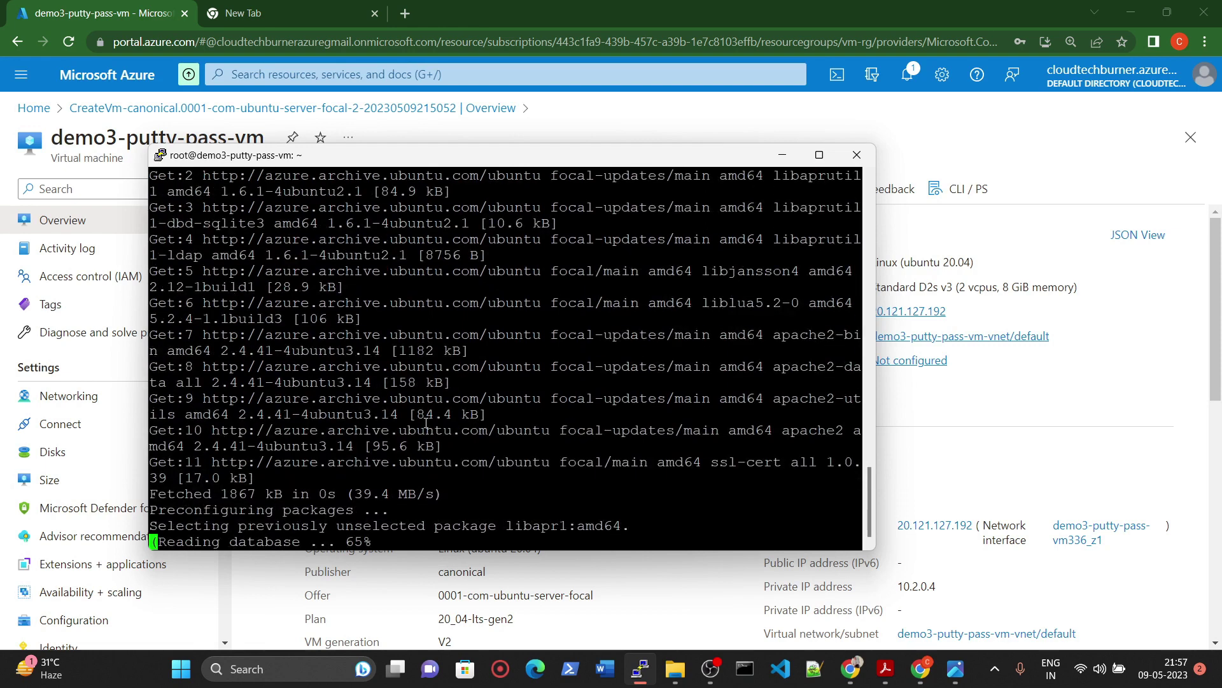
left_click(819, 155)
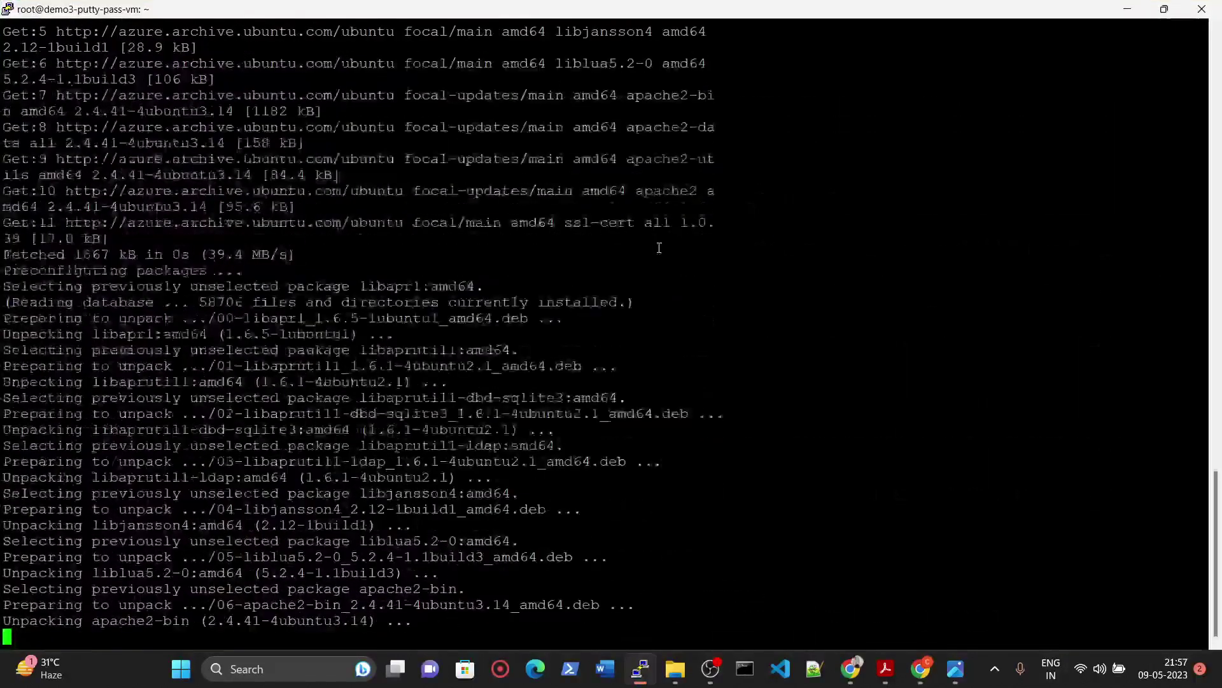
right_click(161, 19)
key("r")
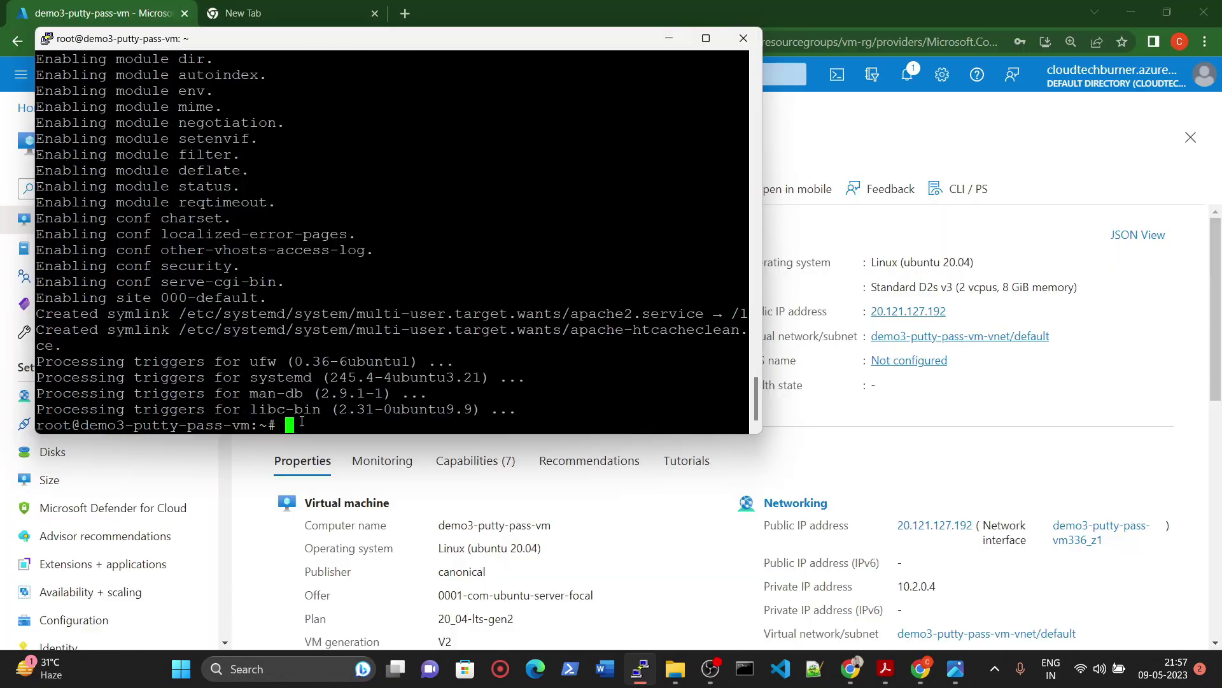
Clear the terminal, list the command history and highlight the apache2 install command
key("ctrl+l")
type("histroy")
key("BackSpace")
key("BackSpace")
key("BackSpace")
type("ory")
key("Return")
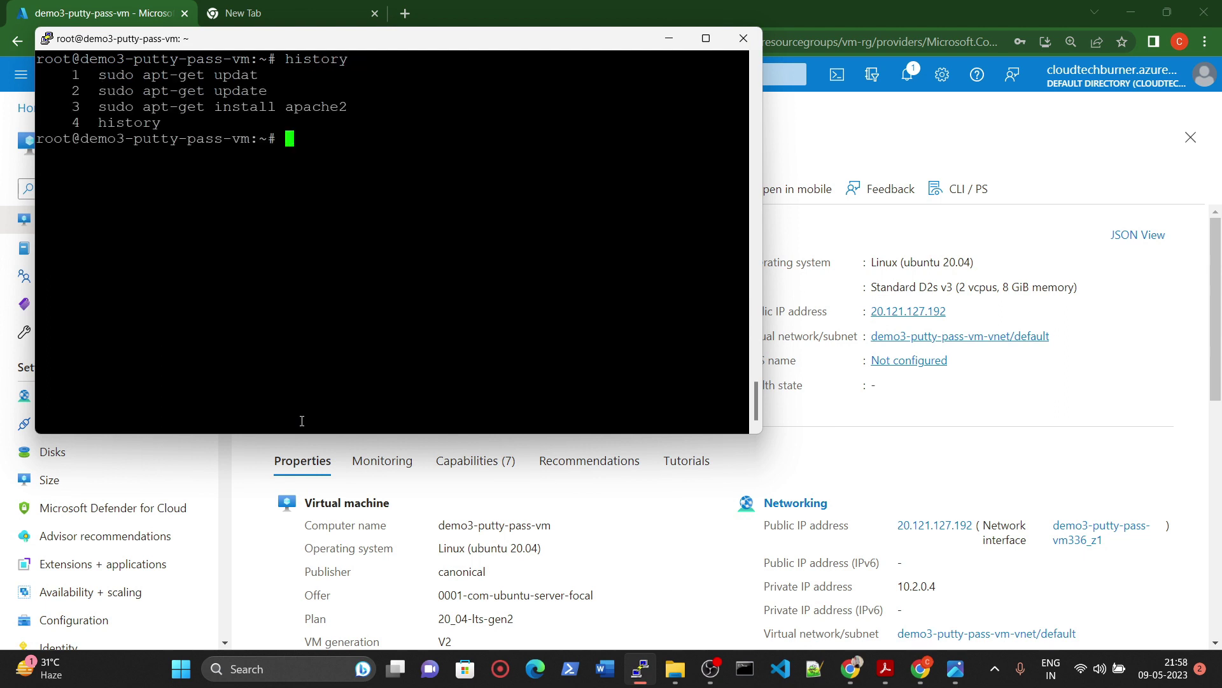
left_click_drag(98, 109, 347, 108)
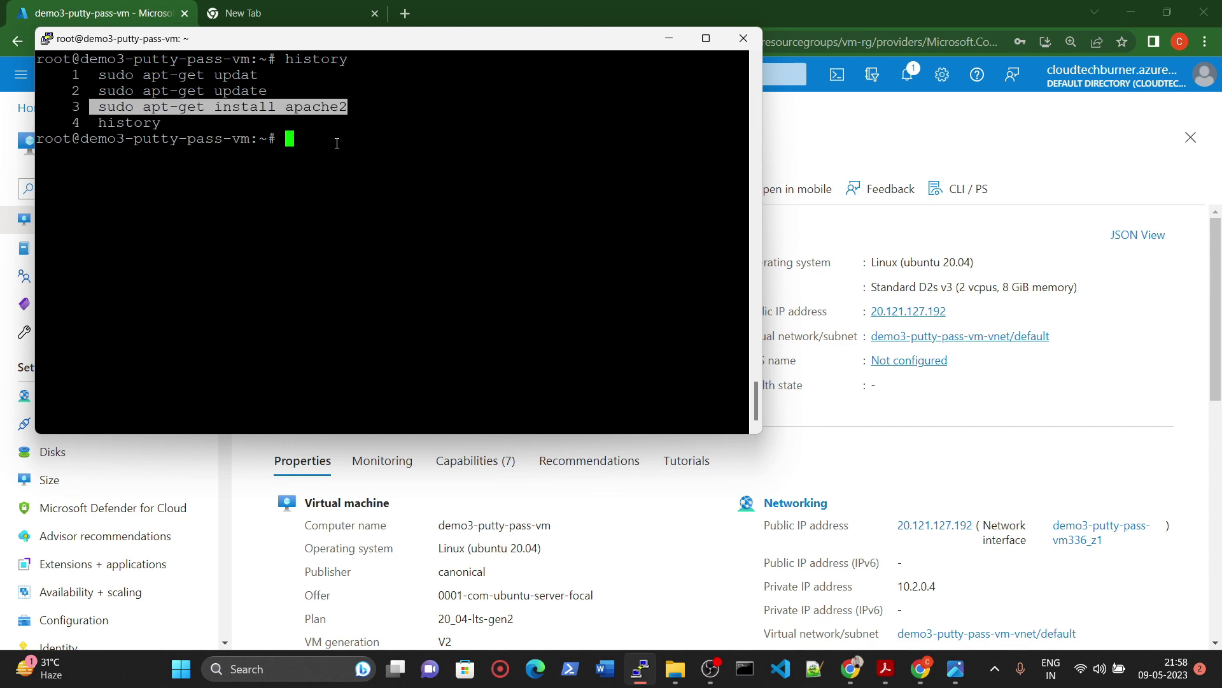
Start the Apache service with "sudo systemctl start apache2"
left_click(297, 138)
type("sudo ")
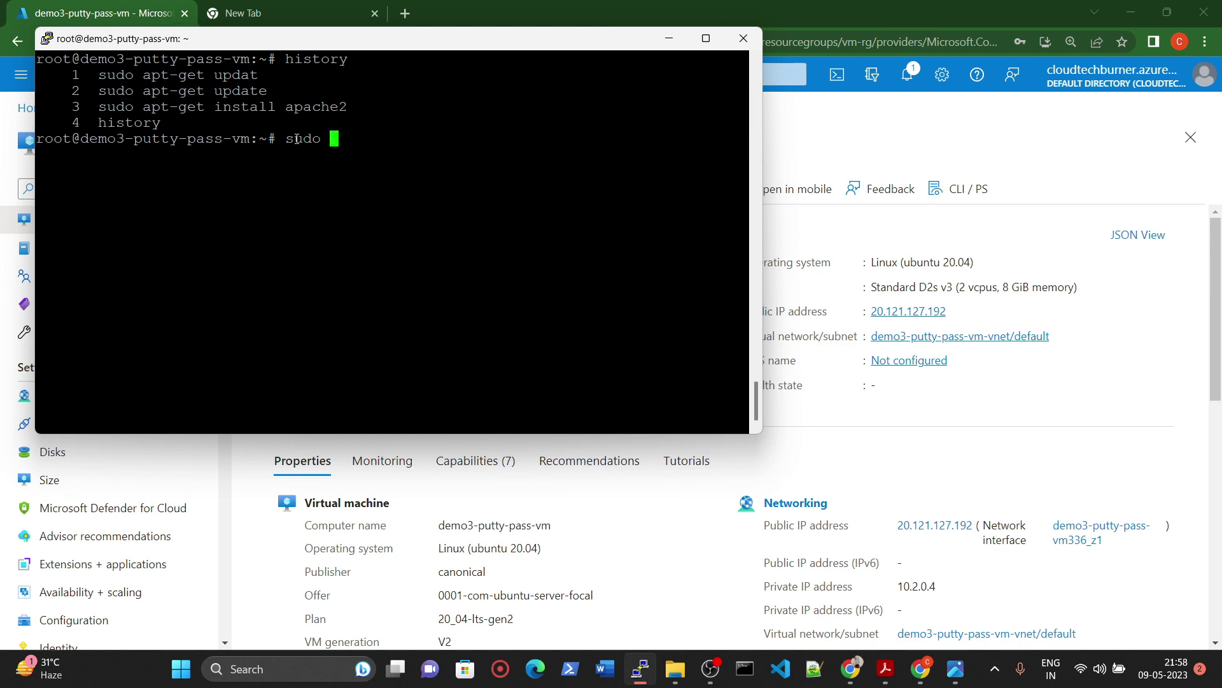
type("systemctl start apache")
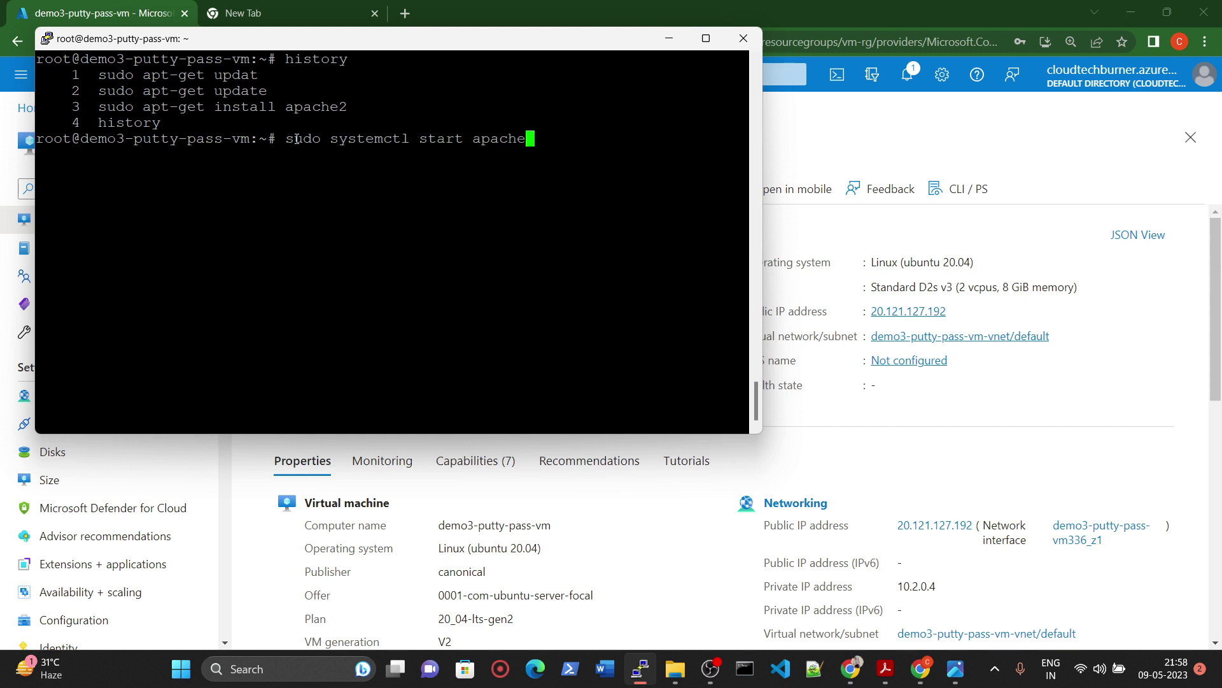
type("2")
key("Return")
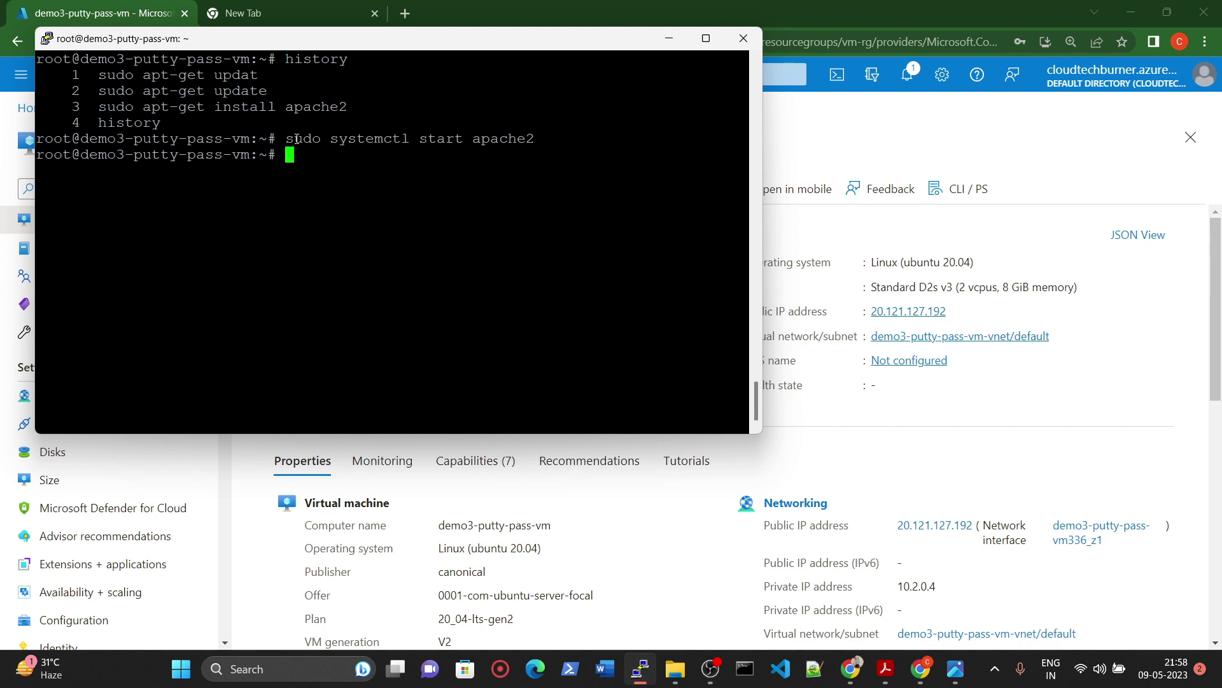
Reuse the previous command as "sudo systemctl enable apache2" to enable Apache at startup
key("Up")
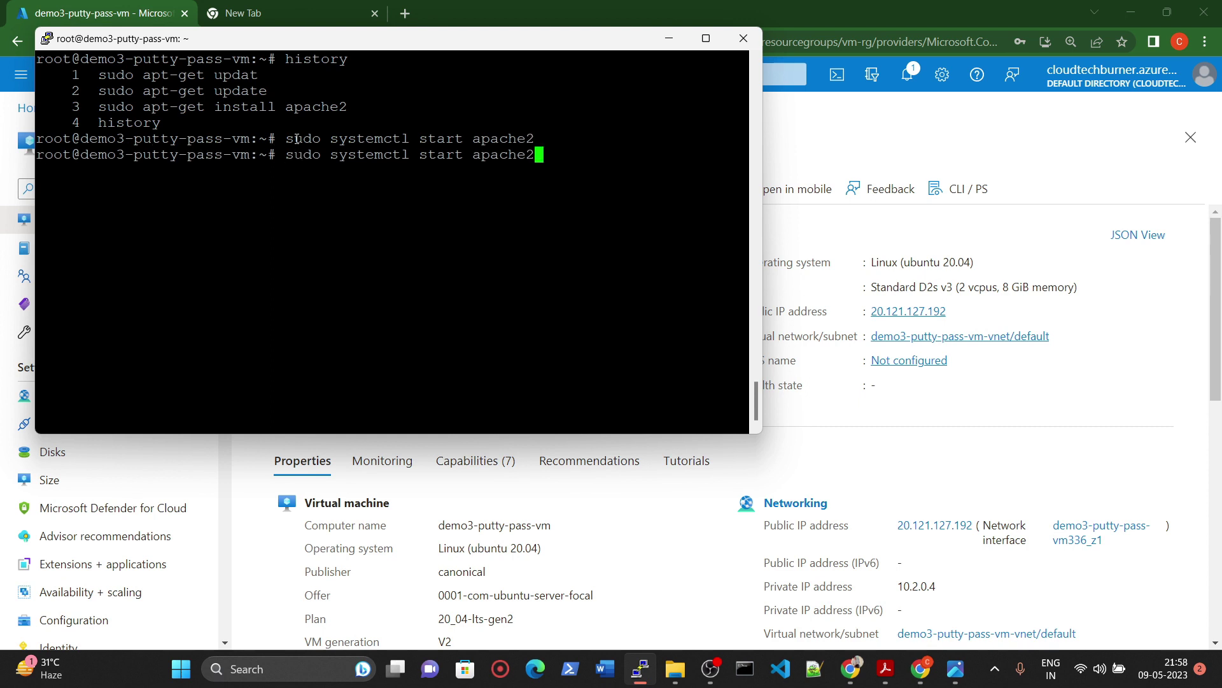
key("BackSpace")
key("BackSpace")
key("BackSpace")
key("BackSpace")
key("BackSpace")
key("BackSpace")
key("BackSpace")
key("BackSpace")
key("BackSpace")
key("BackSpace")
key("BackSpace")
key("BackSpace")
key("BackSpace")
type("enab")
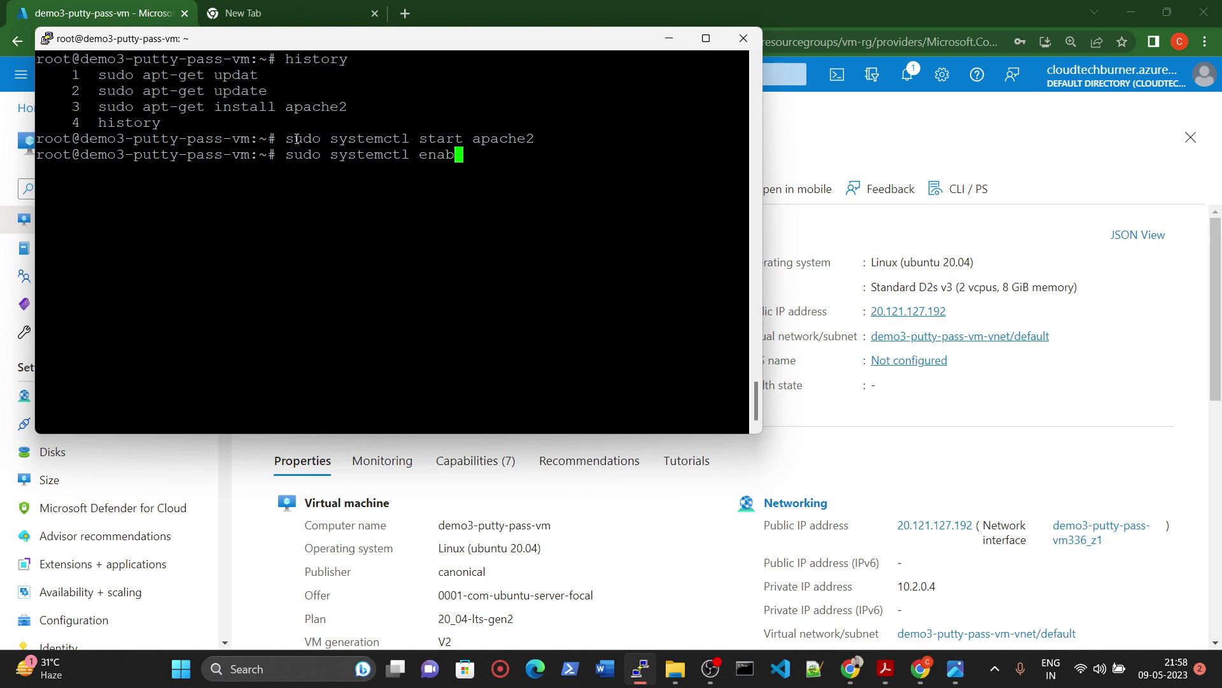
type("le apache2")
key("Return")
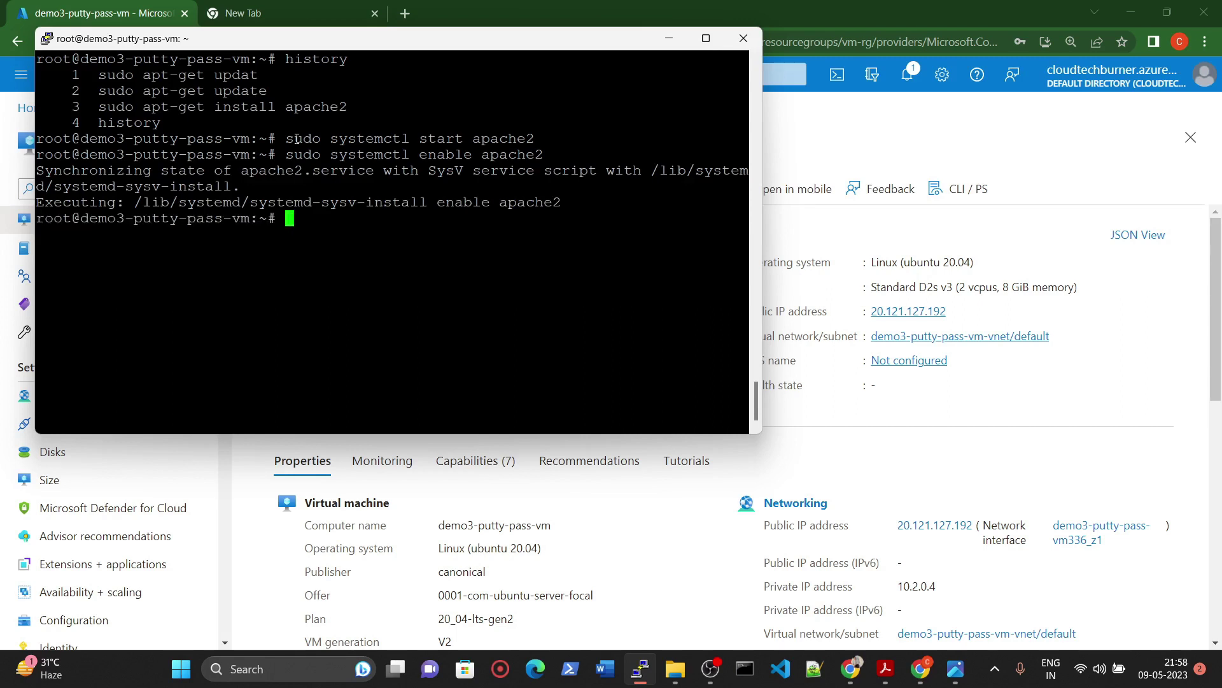
Check the Apache service with "sudo systemctl status apache2" and return to the VM's overview in the Azure portal
type("sudo systemctl status ")
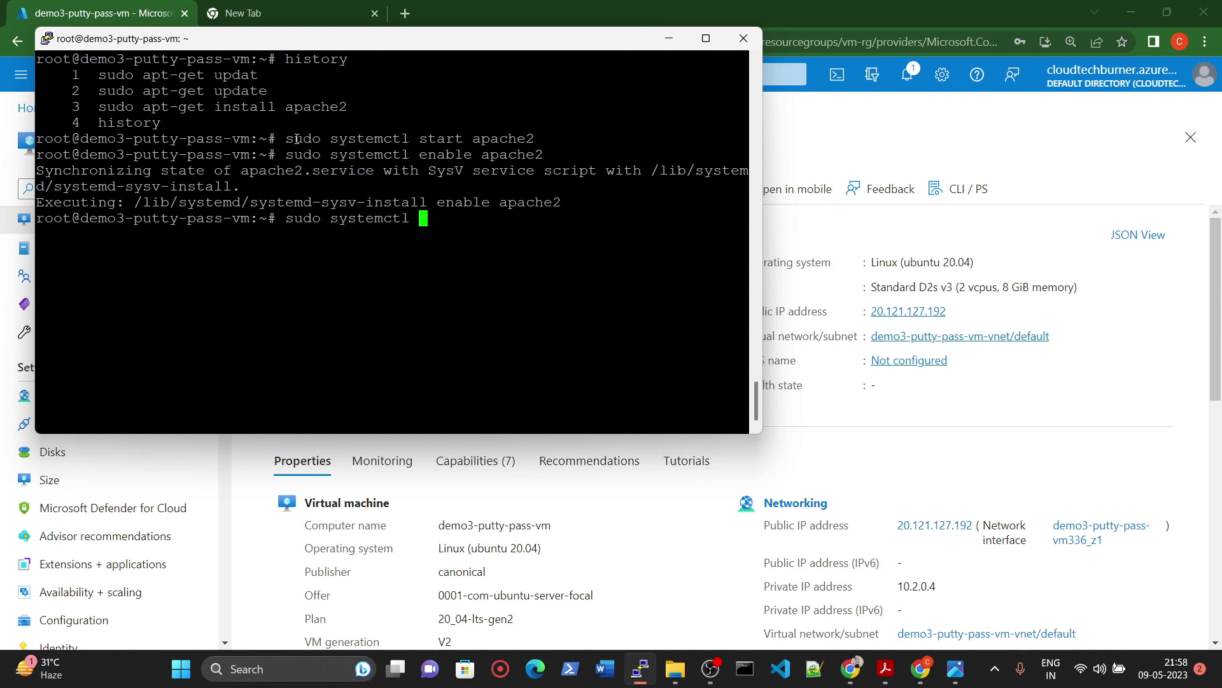
type("apache2")
key("Return")
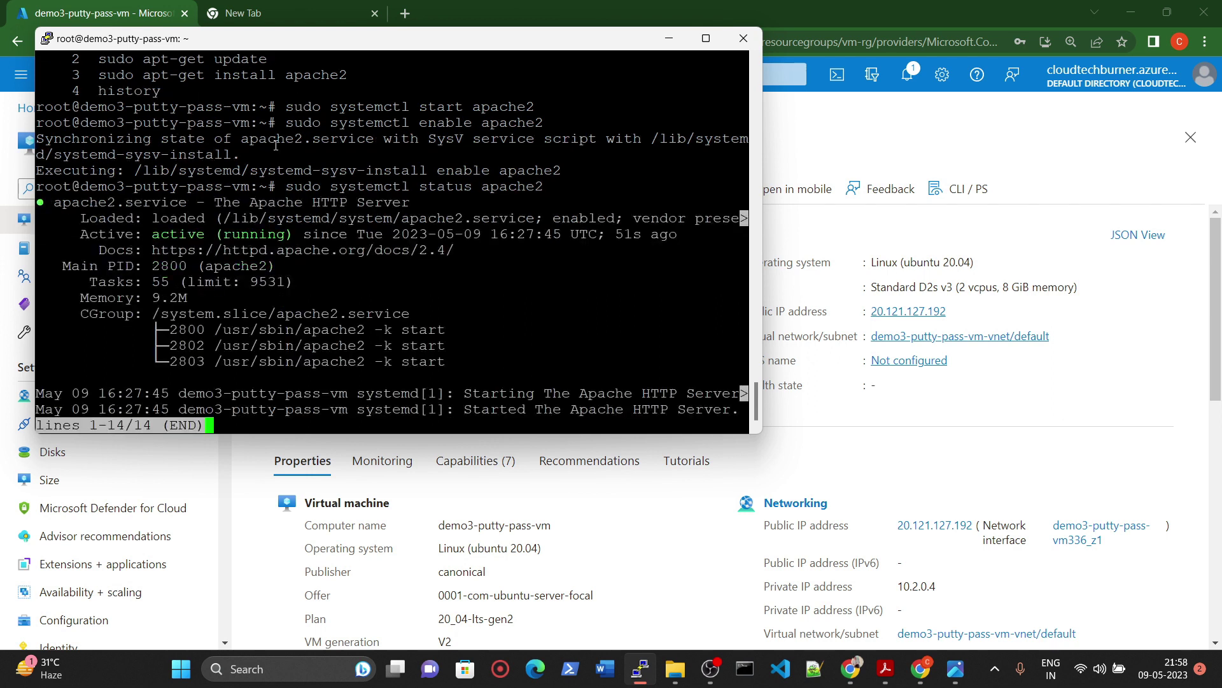
left_click(667, 32)
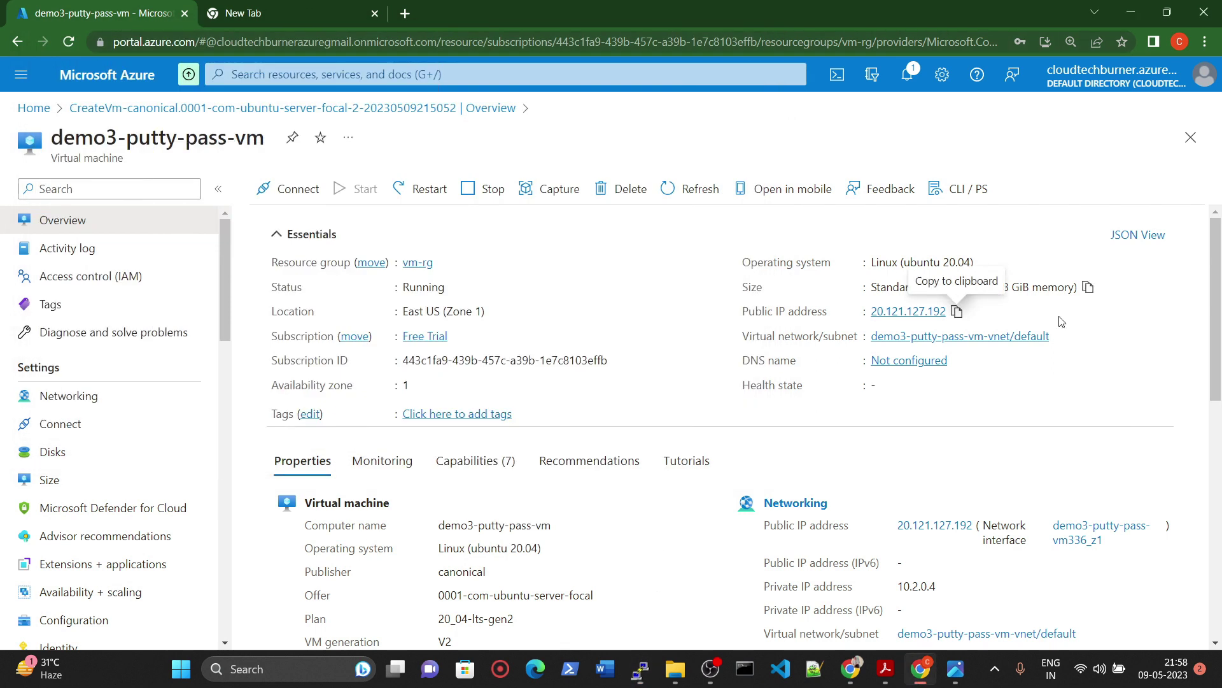
Copy the public IP address of demo3-putty-pass-vm, open it in the empty browser tab and enlarge the Apache page
left_click(956, 312)
left_click(341, 6)
key("ctrl+v")
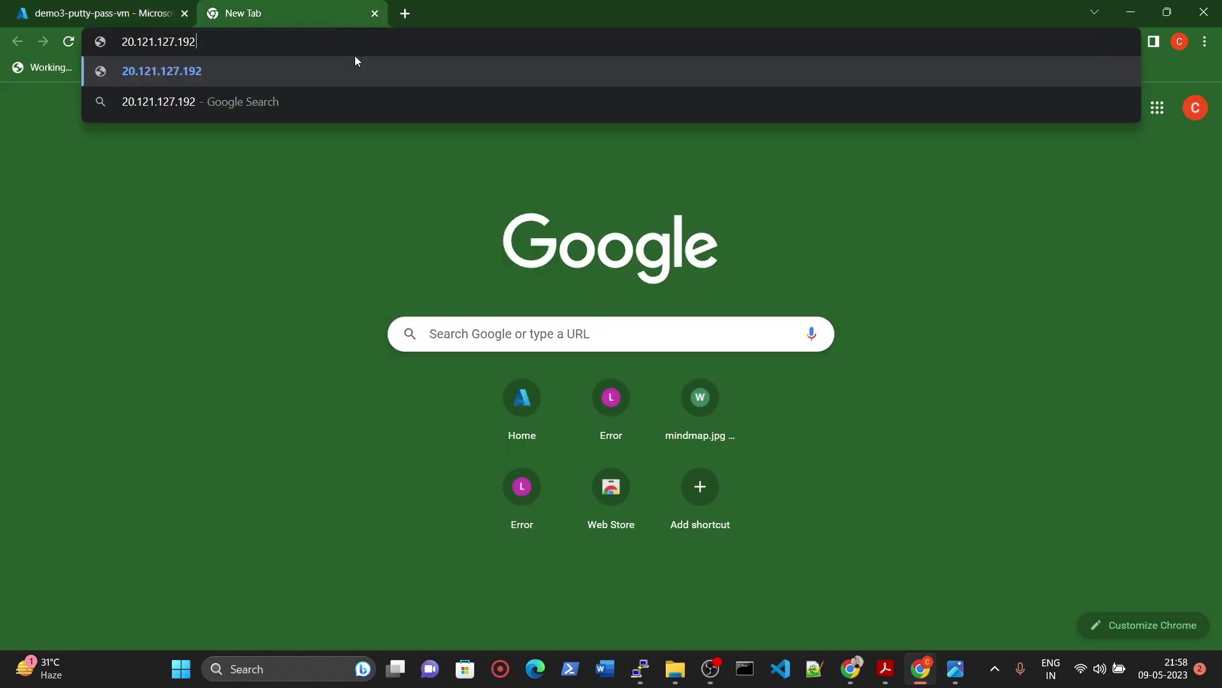
key("Return")
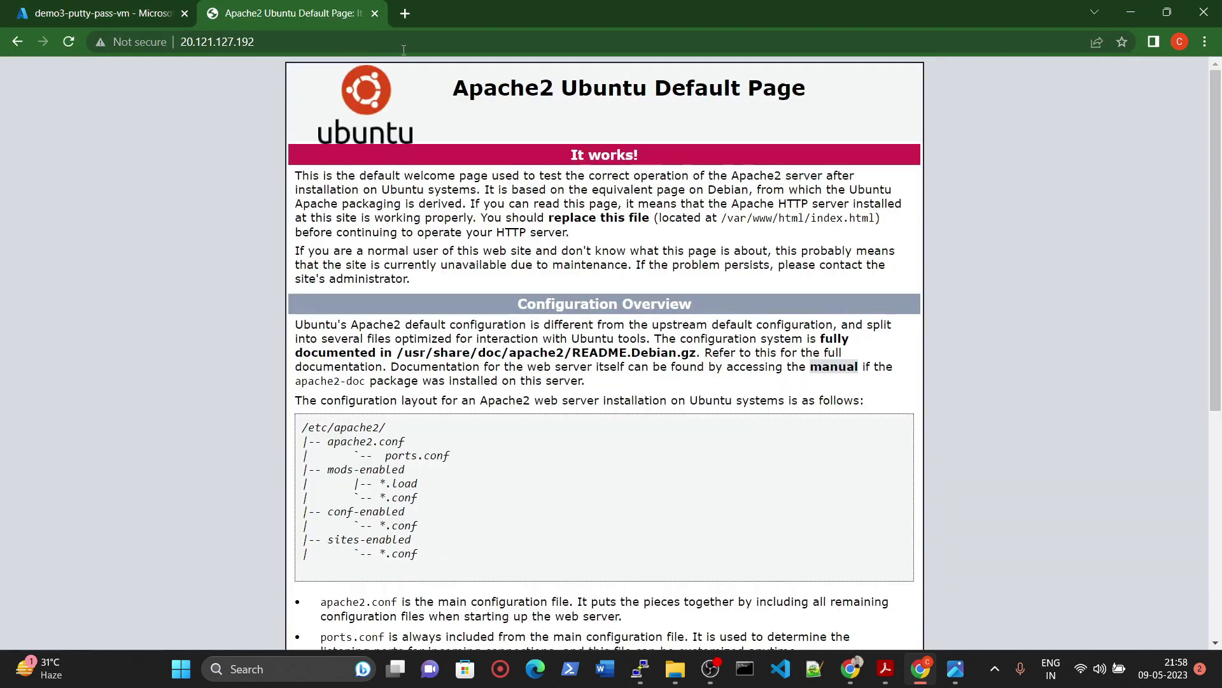
scroll(548, 69, "up", 4)
scroll(550, 73, "down", 2)
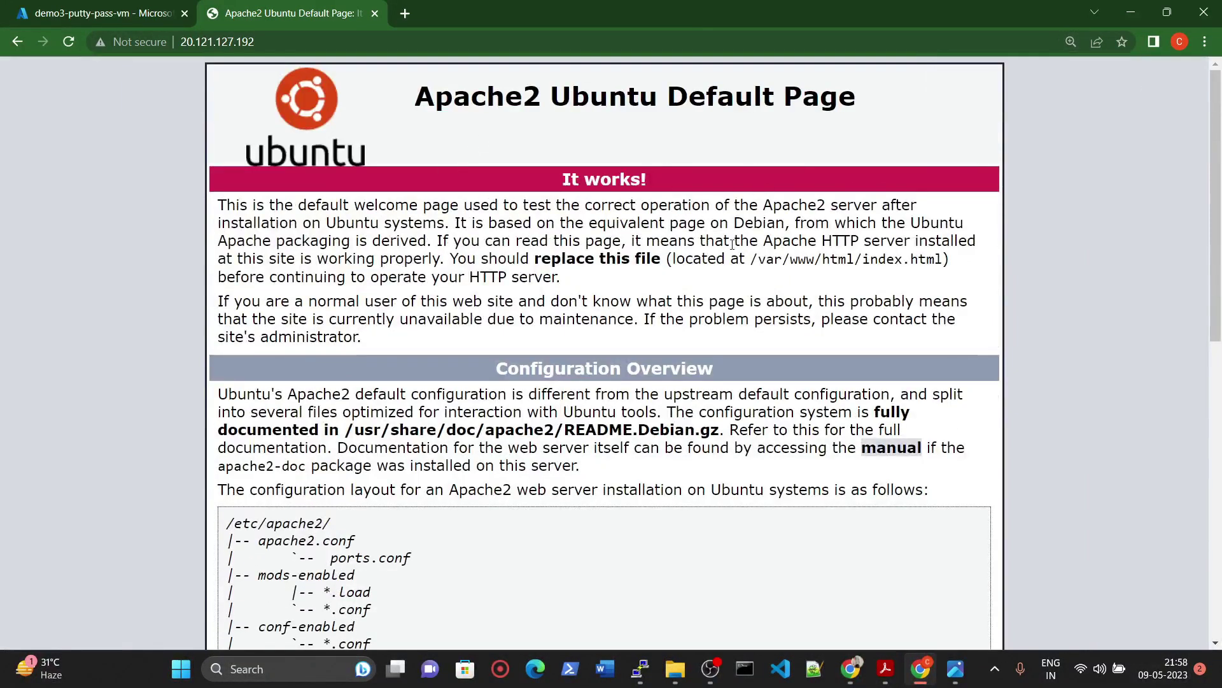
Return to the Azure portal and start creating a new virtual machine from the Virtual machines list
left_click(142, 9)
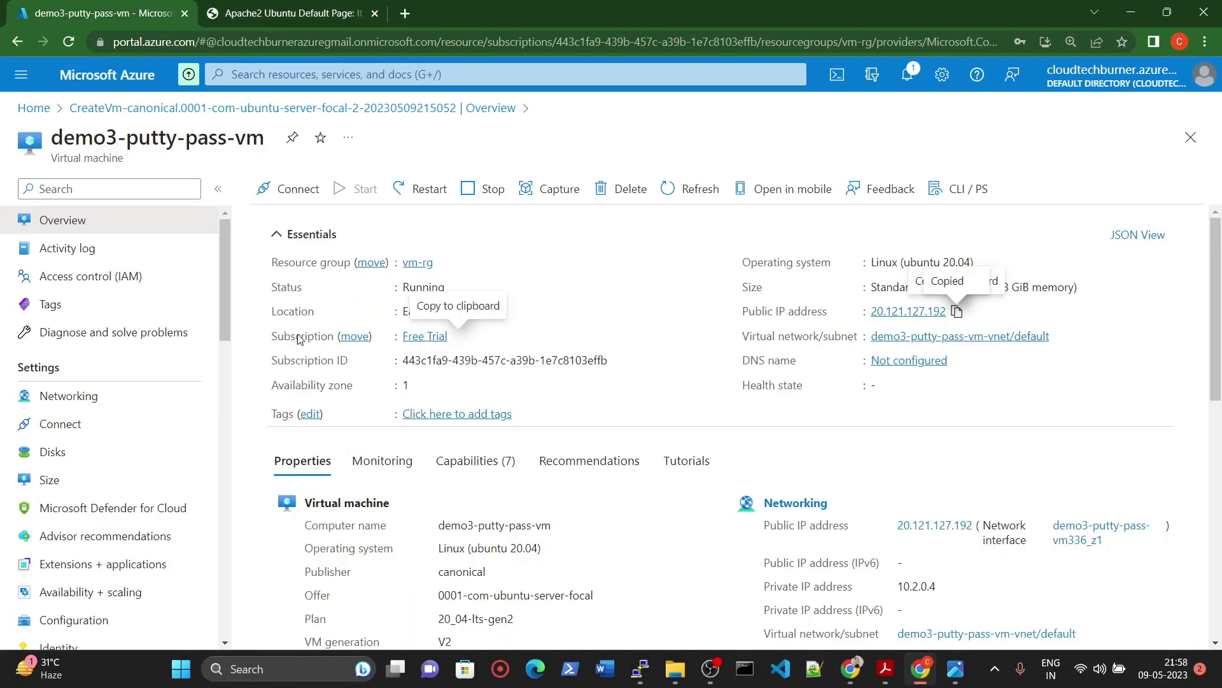
left_click(113, 115)
left_click(27, 109)
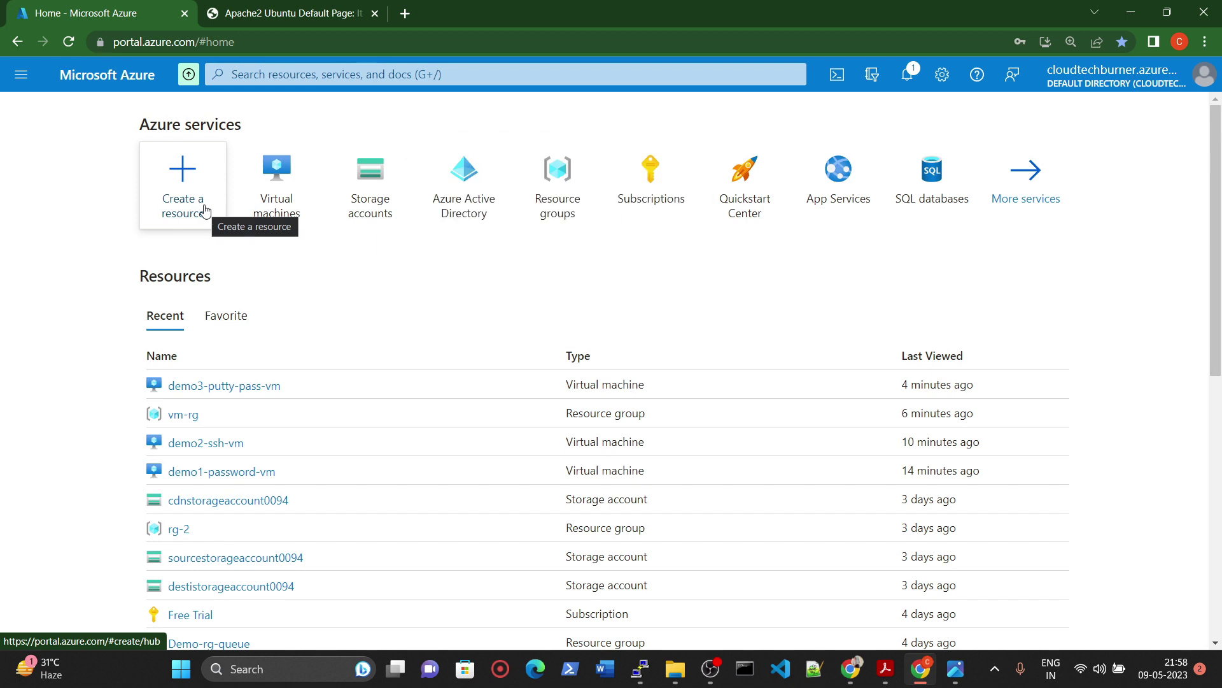
left_click(303, 173)
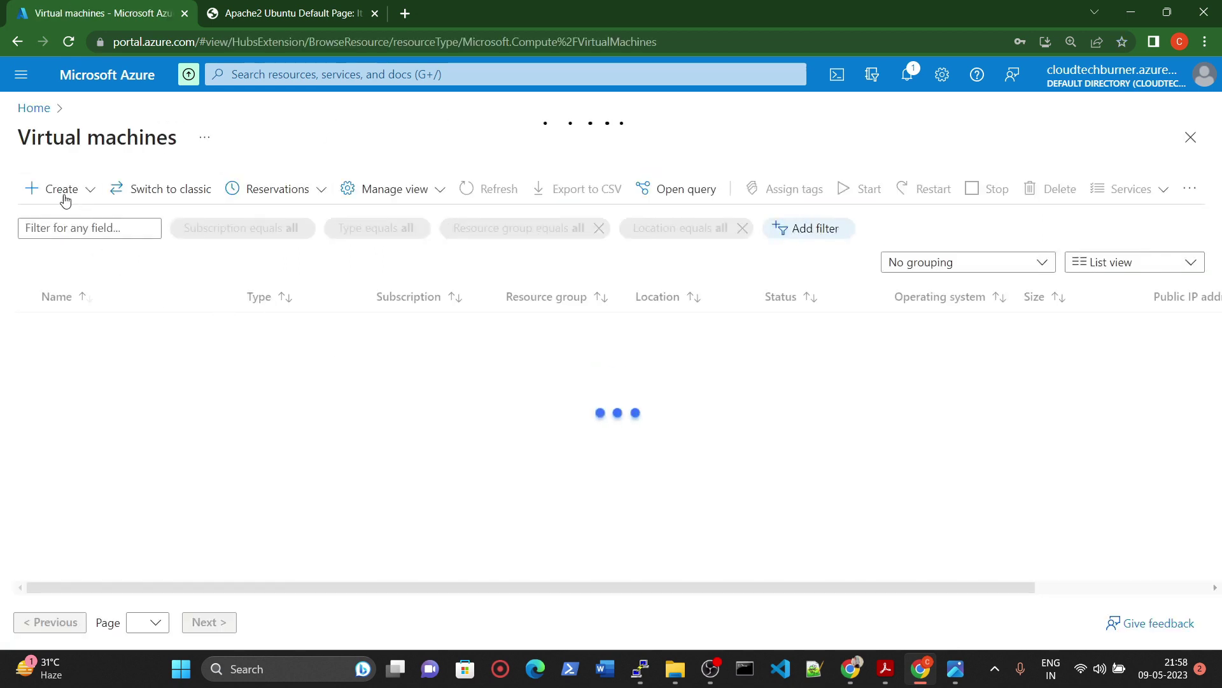
left_click(62, 190)
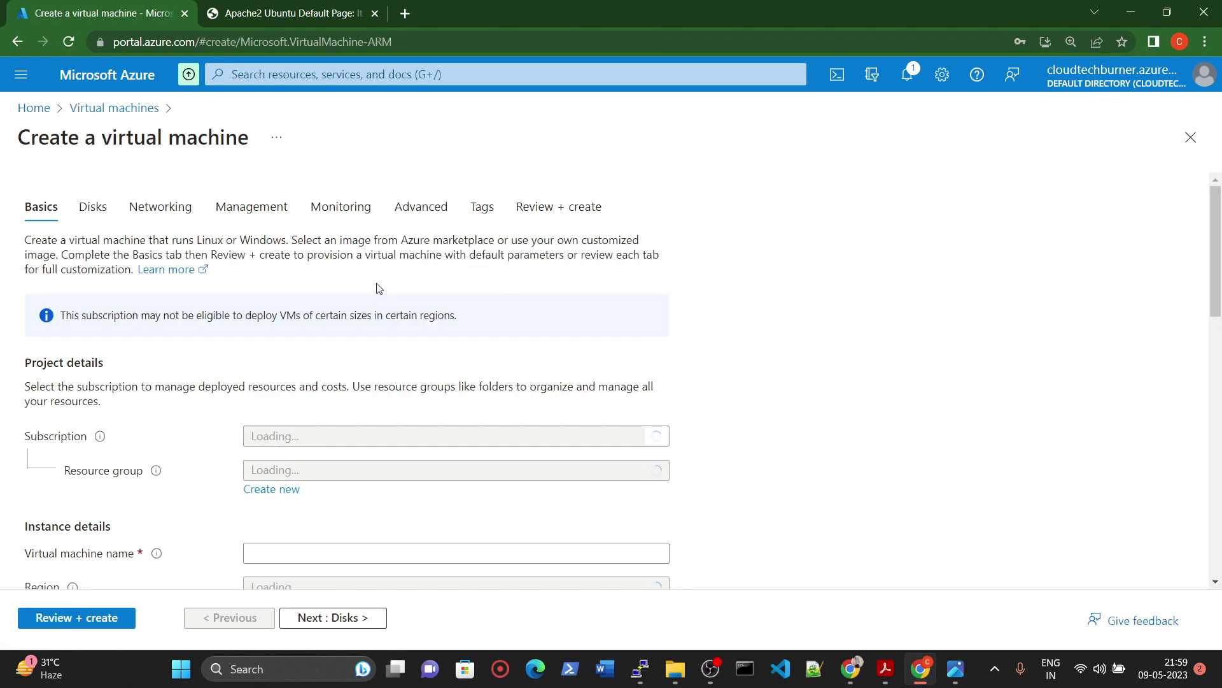
Assign the new VM to resource group vm-rg and name it demo4-ssh-putty-vm
left_click(317, 472)
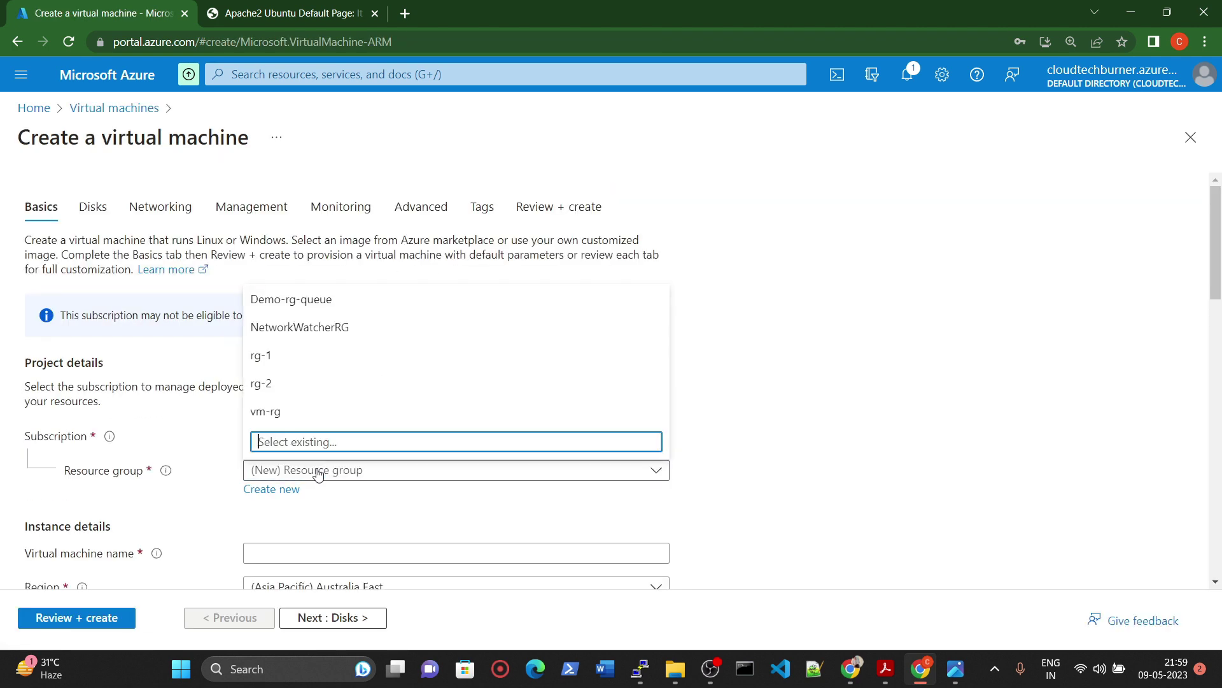
left_click(292, 411)
scroll(274, 357, "down", 3)
left_click(295, 317)
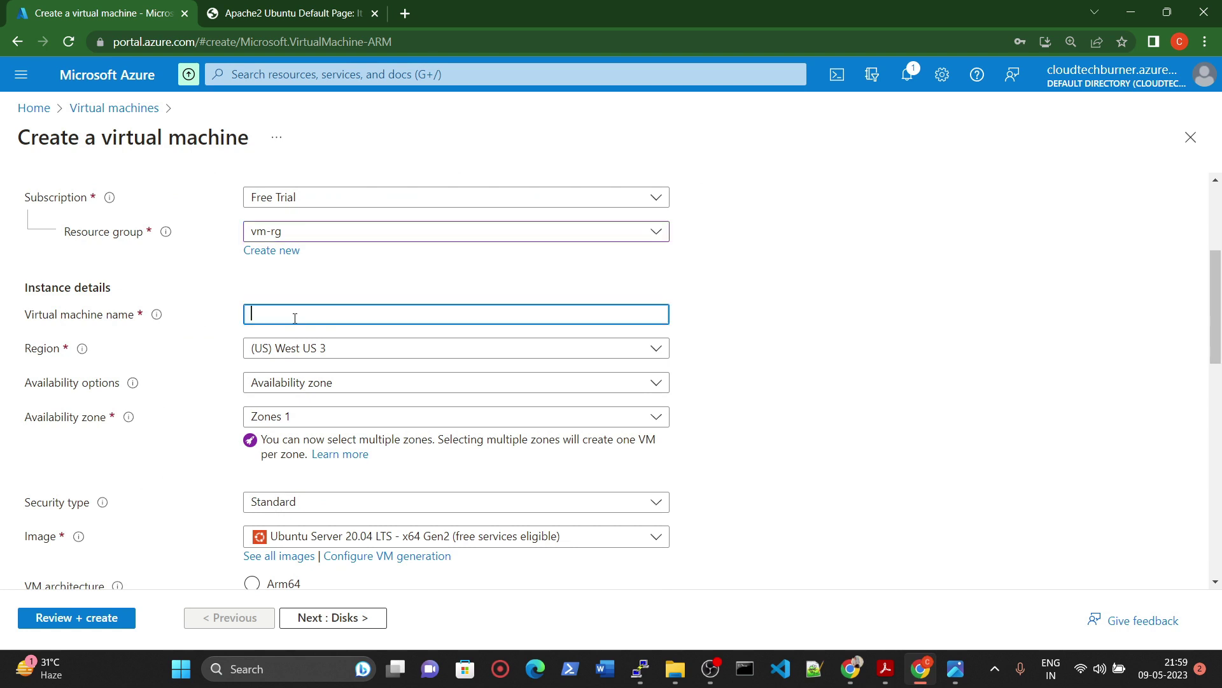
type("demo4-")
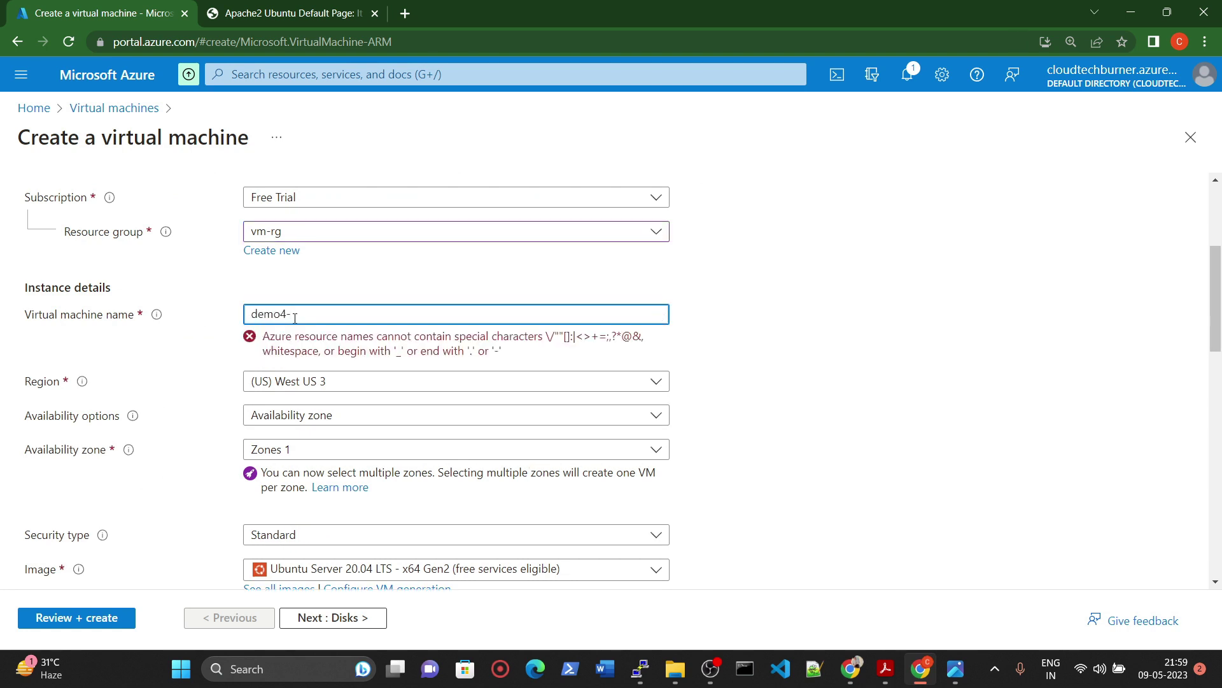
type("ssh-p")
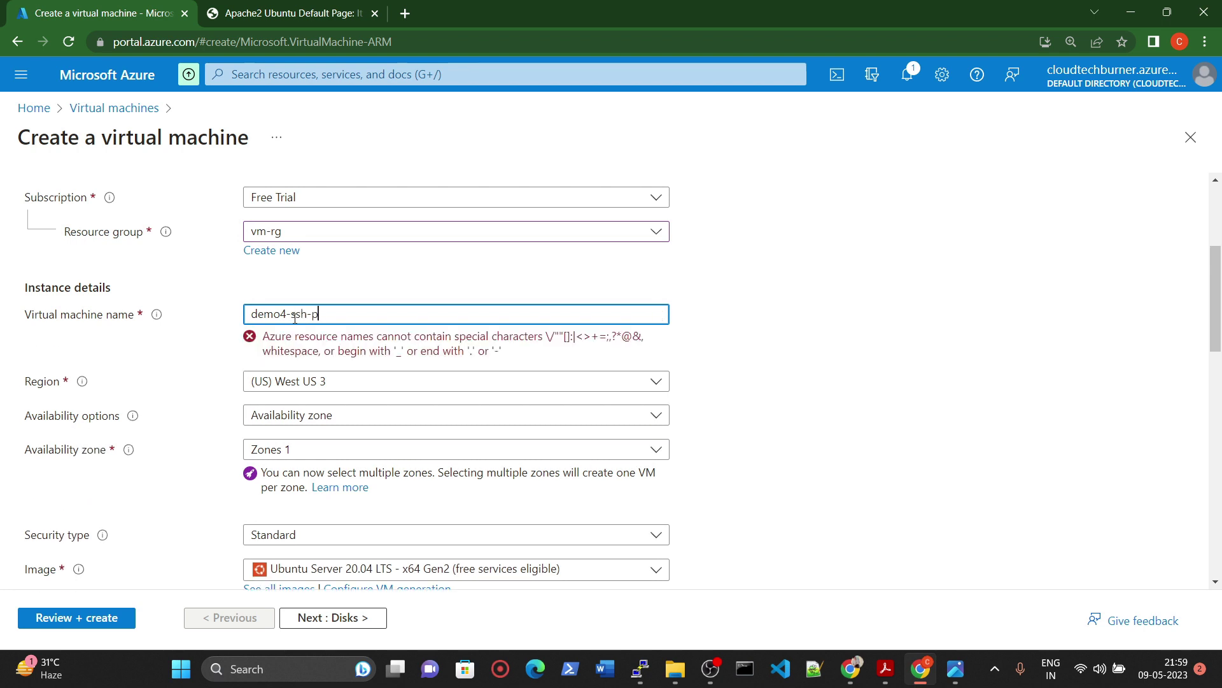
type("utty-vm")
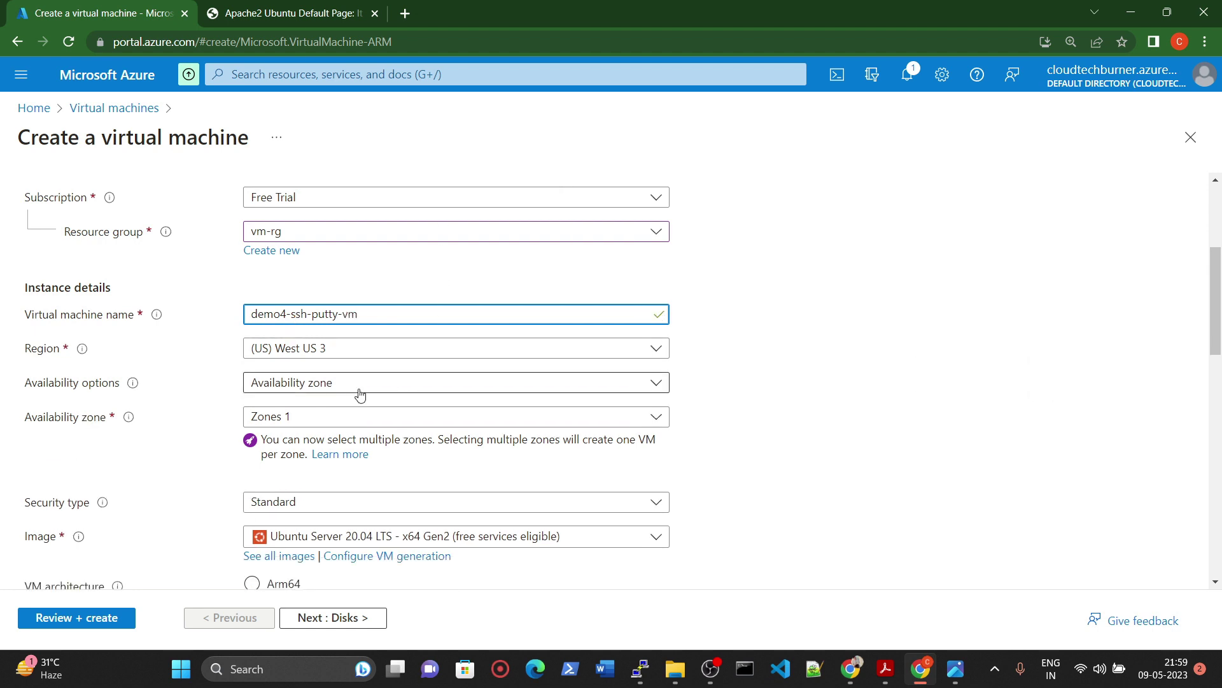
Set the VM's region to (US) East US
scroll(355, 393, "down", 1)
left_click(324, 269)
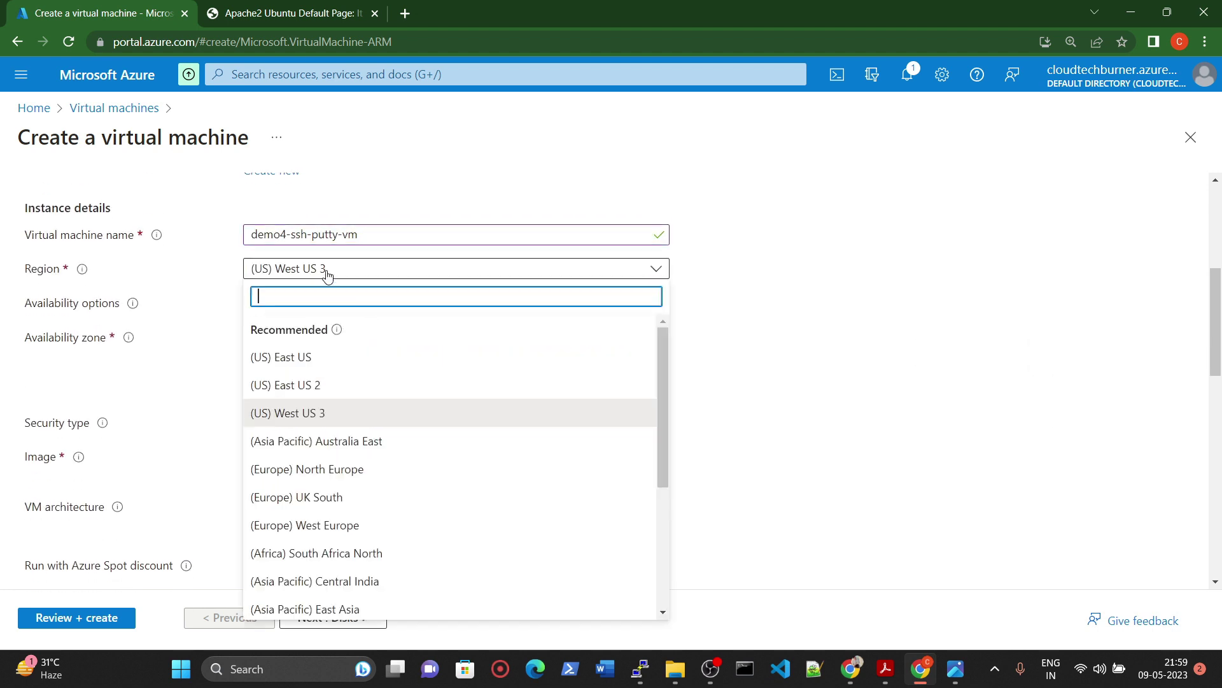
left_click(308, 357)
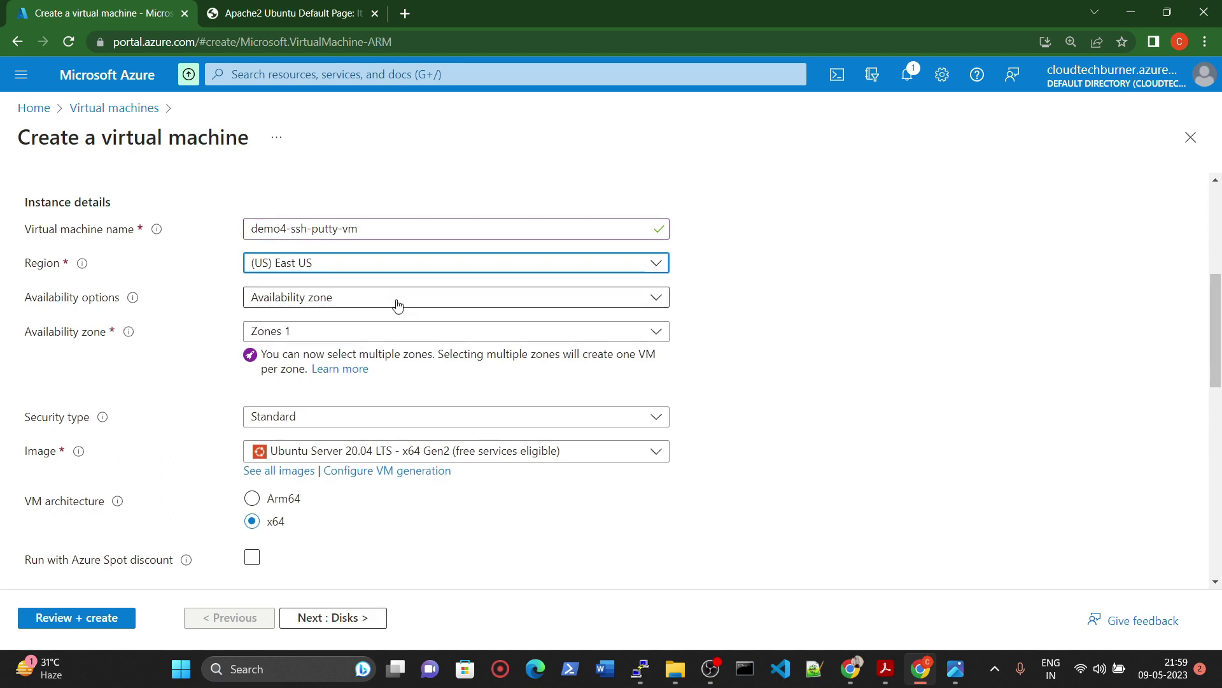
Keep SSH public key authentication and allow inbound ports HTTP (80) and HTTPS (443) in addition to SSH (22)
scroll(317, 355, "down", 5)
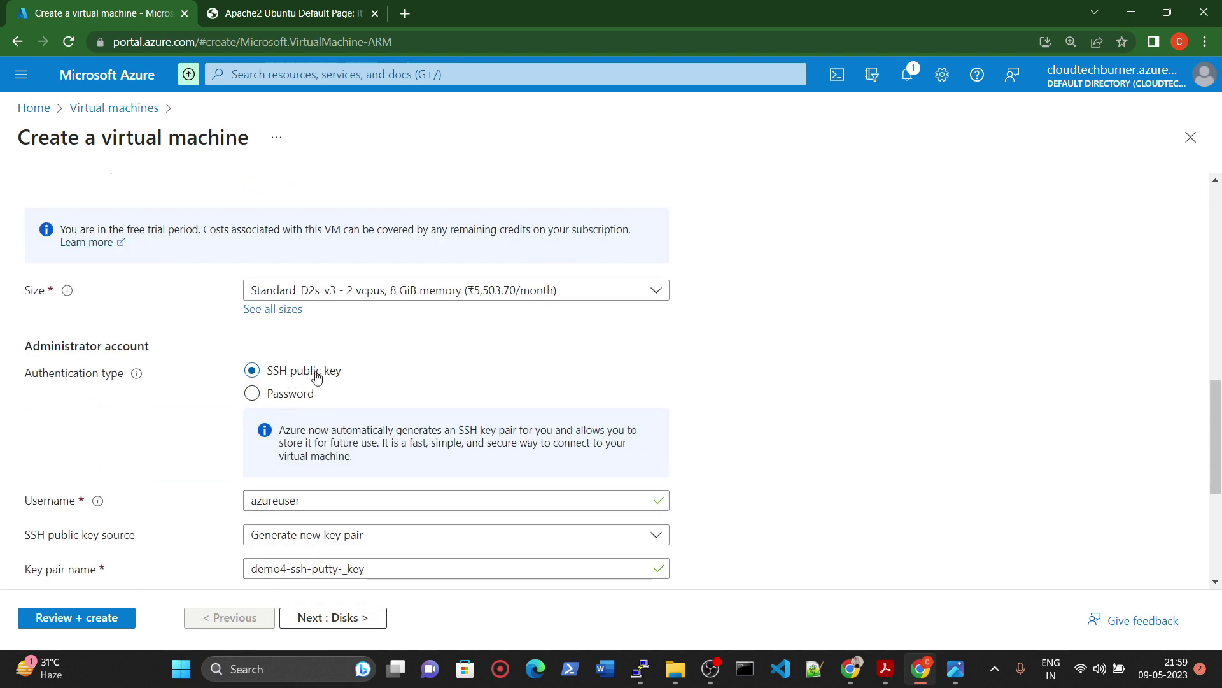
scroll(327, 385, "down", 2)
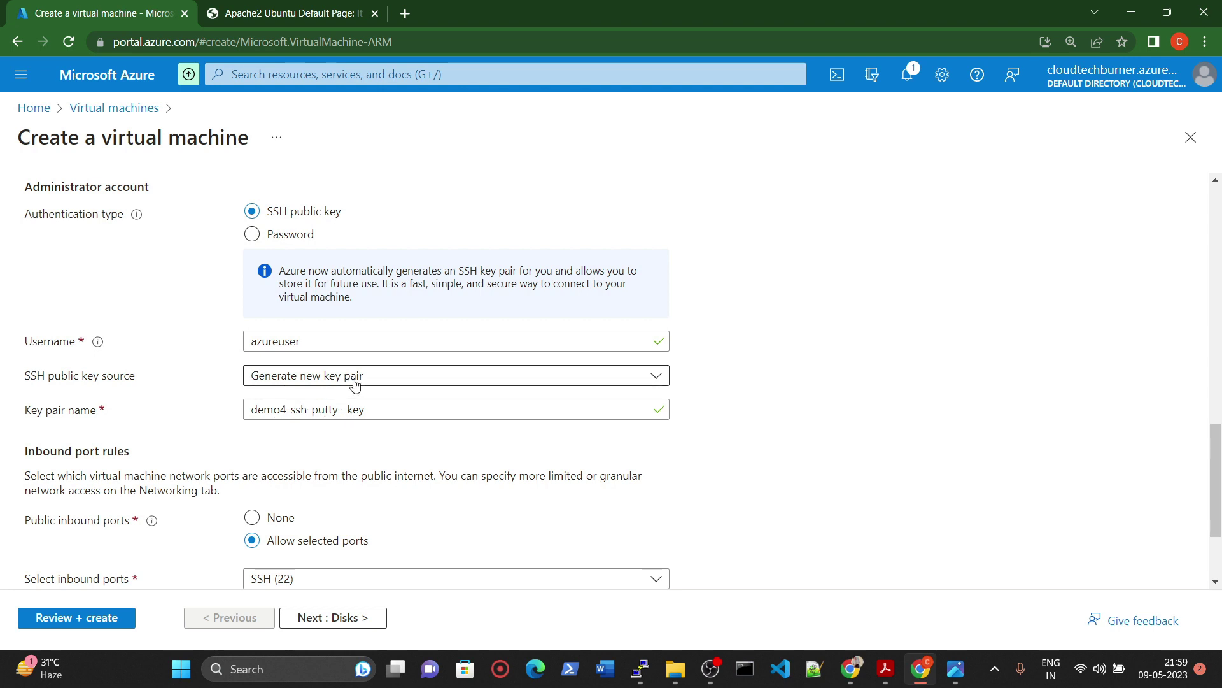
scroll(293, 476, "down", 1)
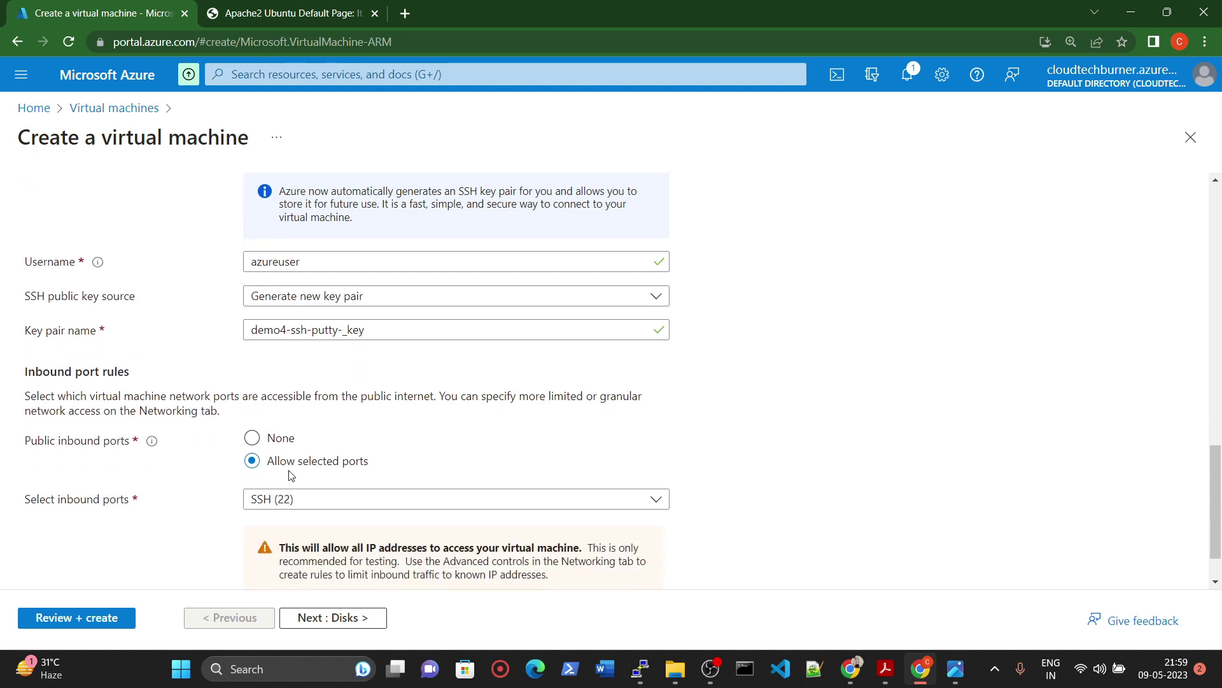
left_click(292, 498)
left_click(261, 521)
left_click(261, 549)
left_click(679, 437)
scroll(680, 437, "down", 1)
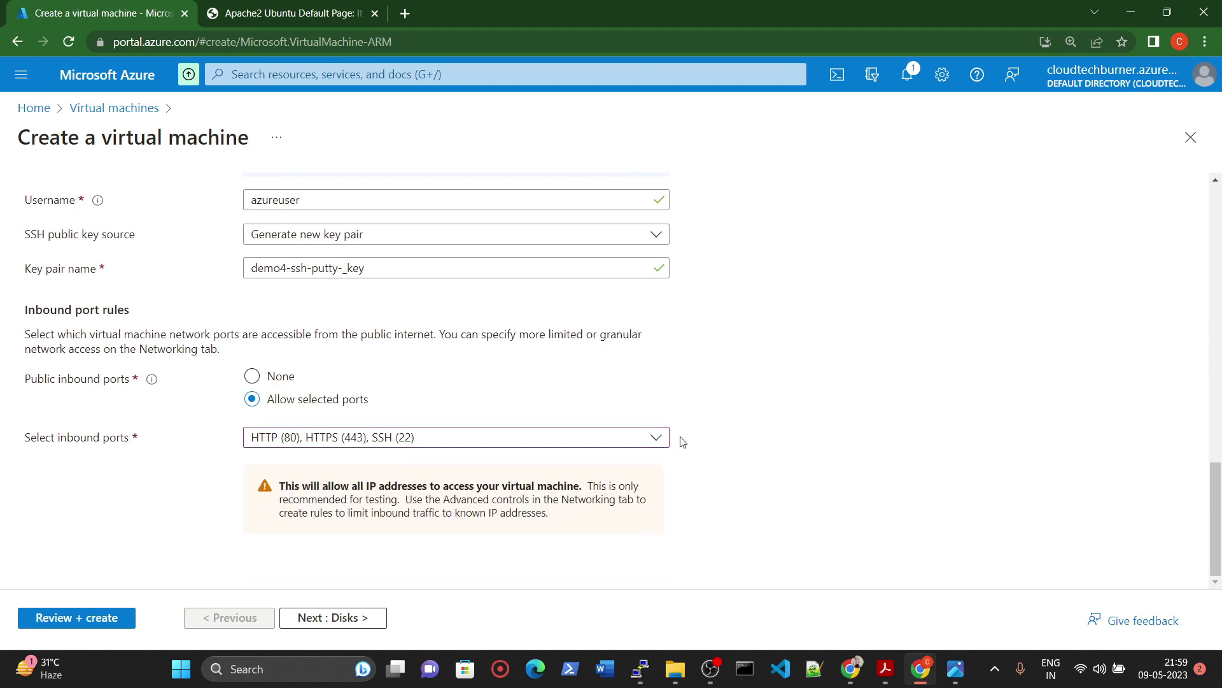
Check the administrator username, submit the VM configuration for validation, and view the validation error details
scroll(333, 429, "up", 2)
left_click(305, 359)
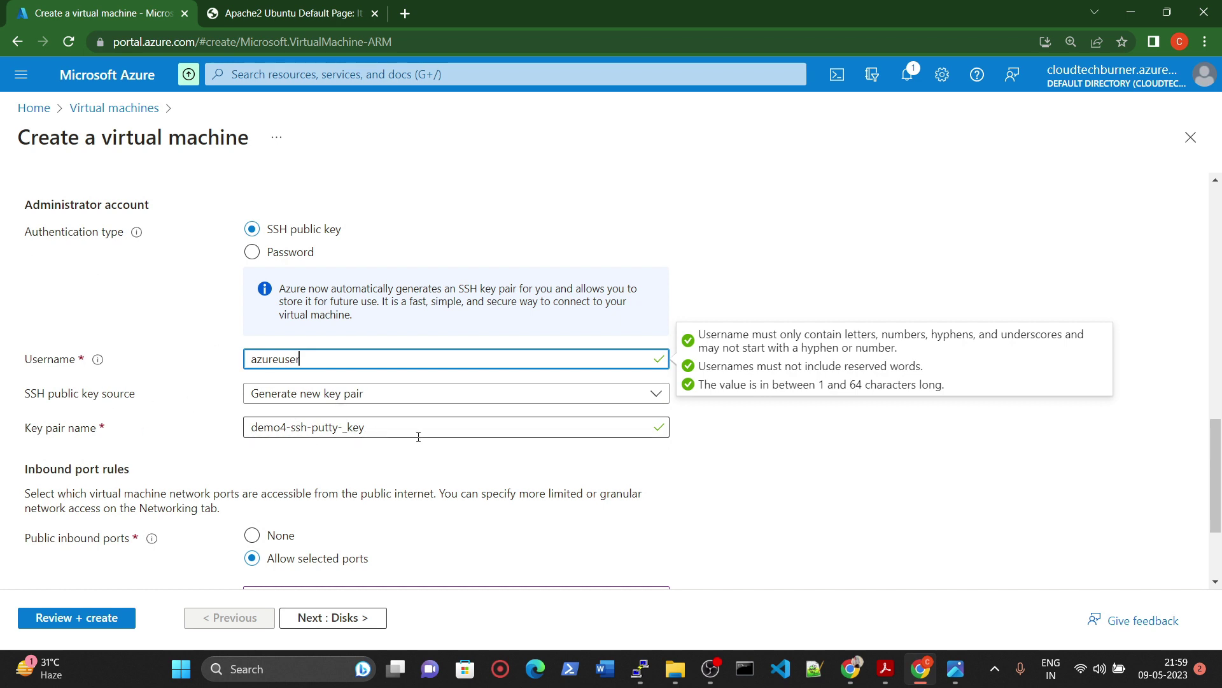
left_click(81, 619)
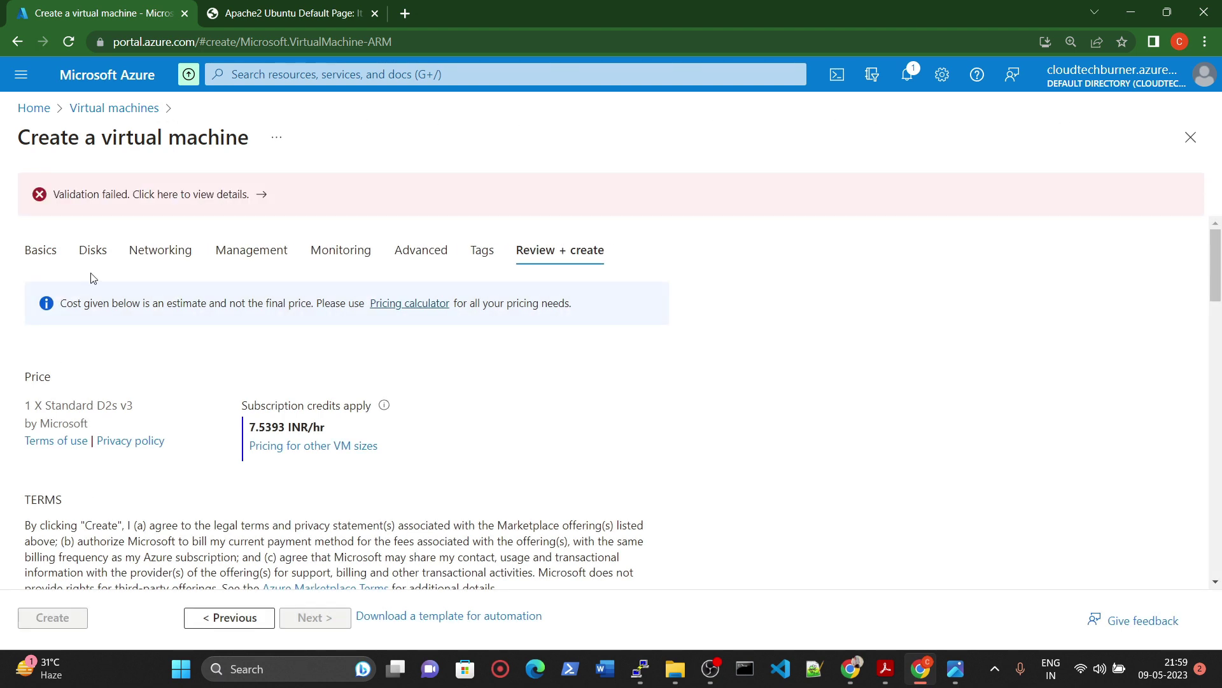
left_click(249, 196)
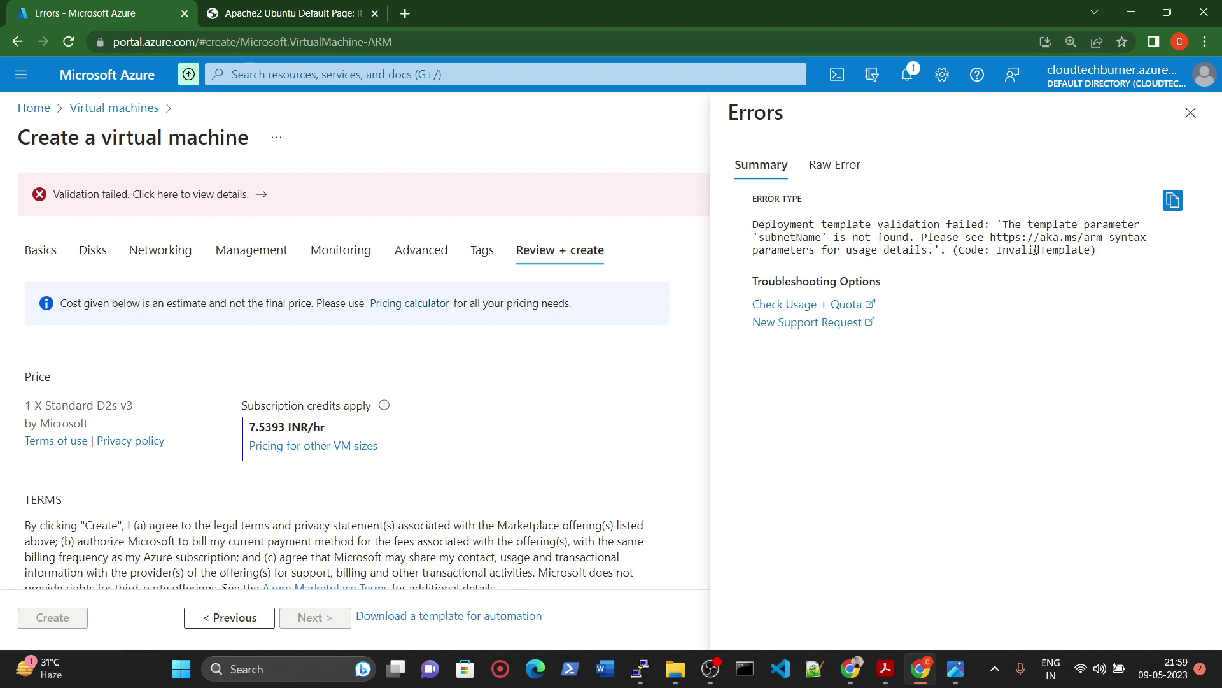
left_click(1190, 112)
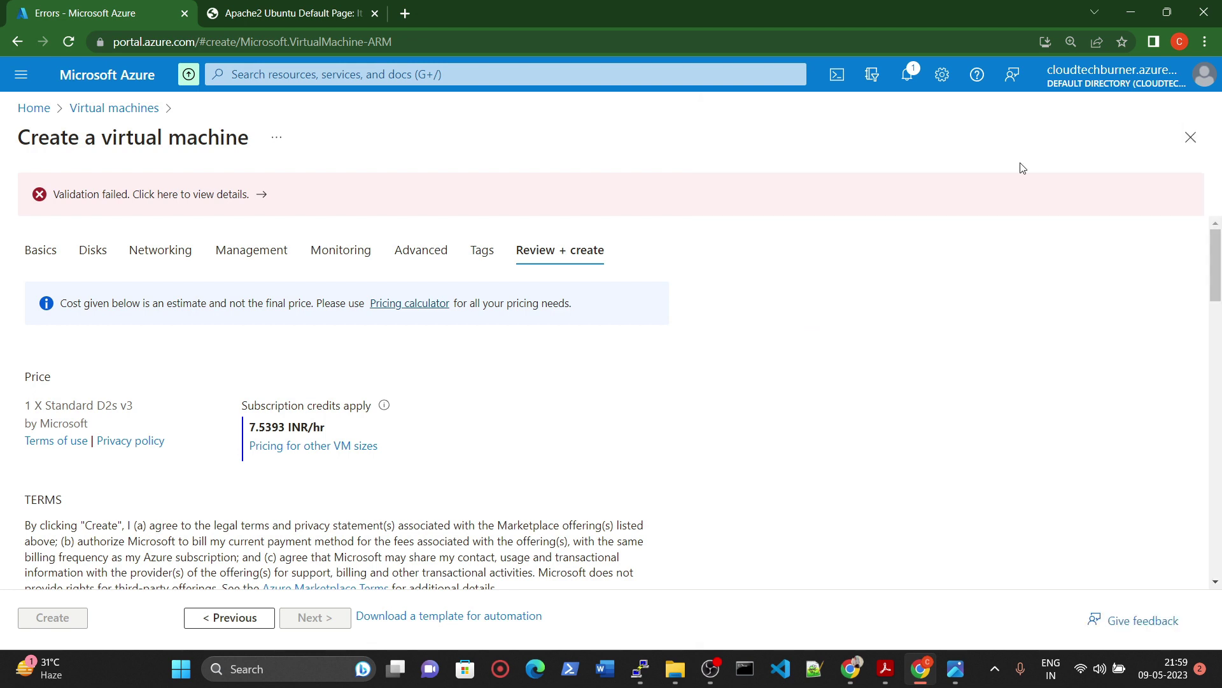
Return to the basic settings and use the existing Azure-stored key demo2-ssh-vm_key as the SSH public key source
left_click(222, 616)
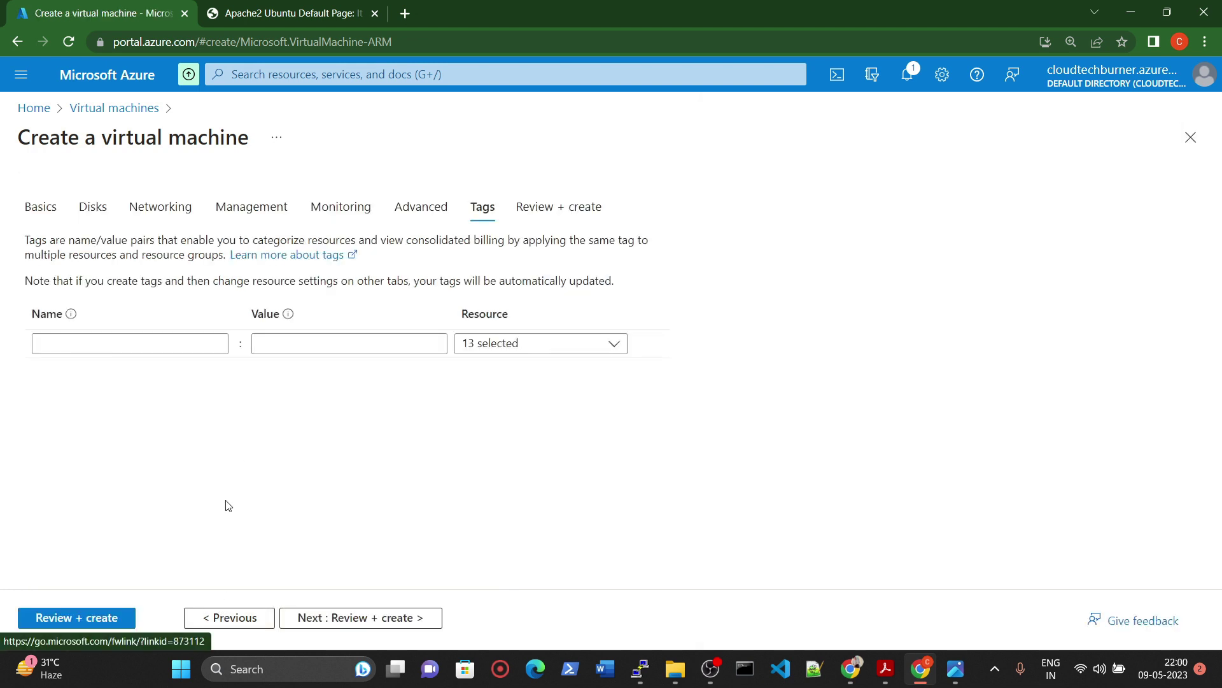
left_click(40, 206)
scroll(265, 420, "down", 10)
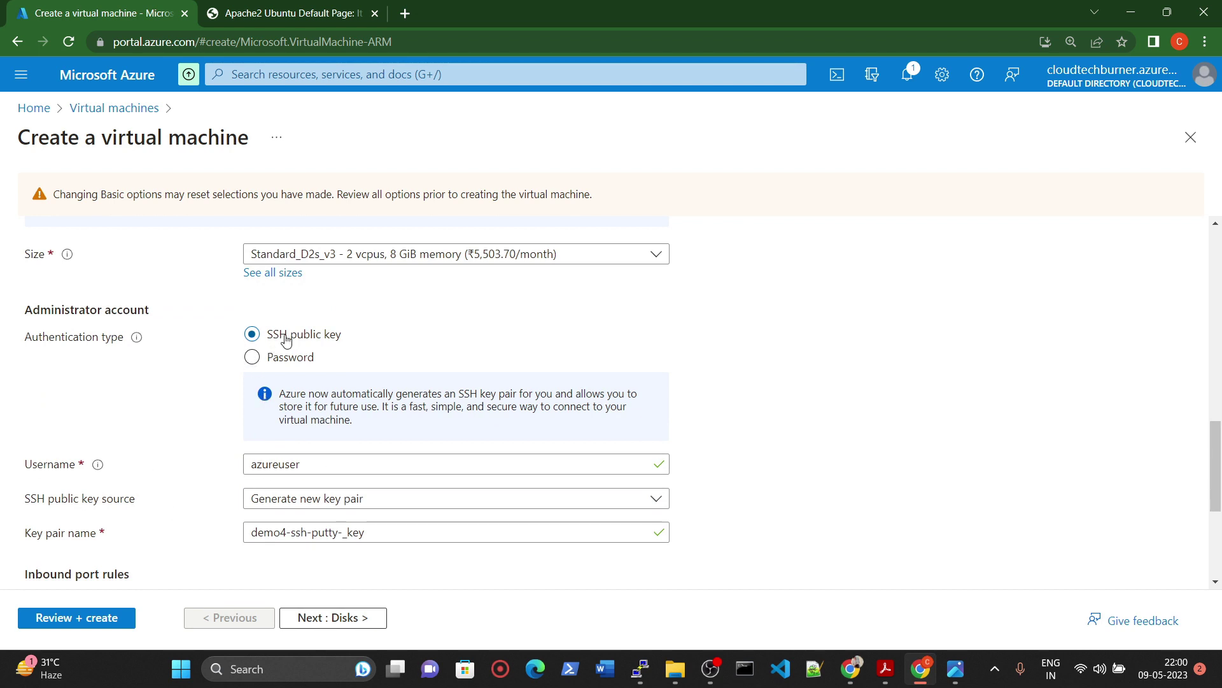
scroll(300, 428, "down", 1)
left_click(312, 419)
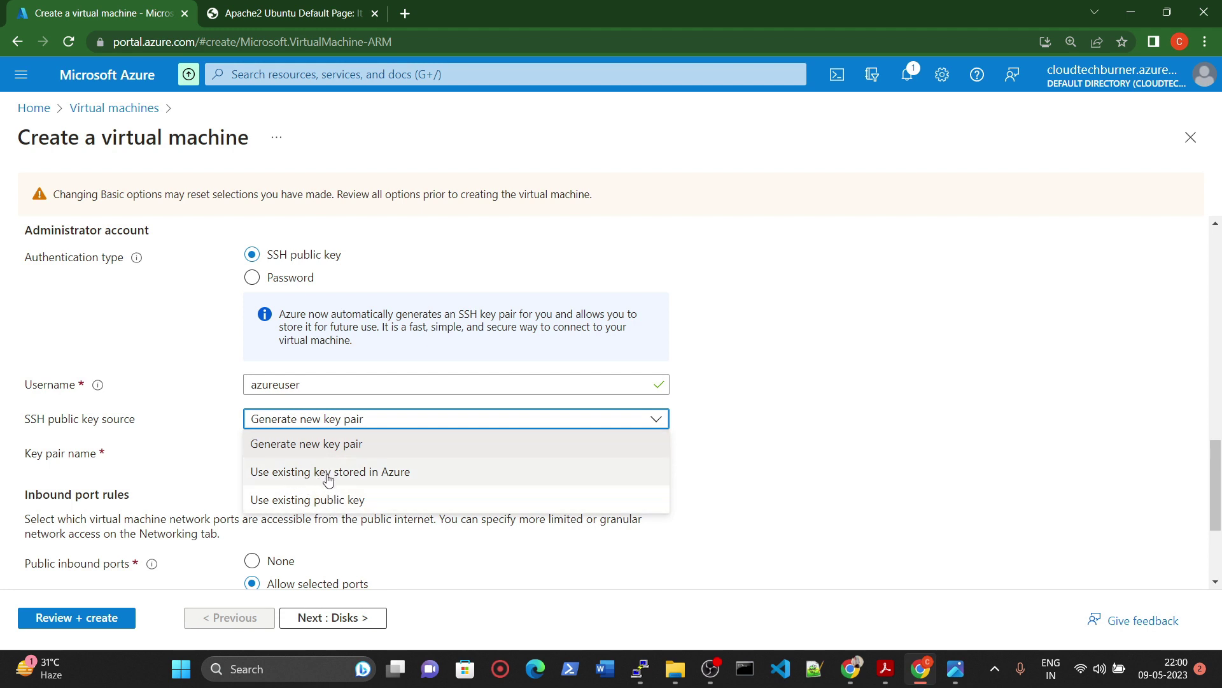
left_click(340, 475)
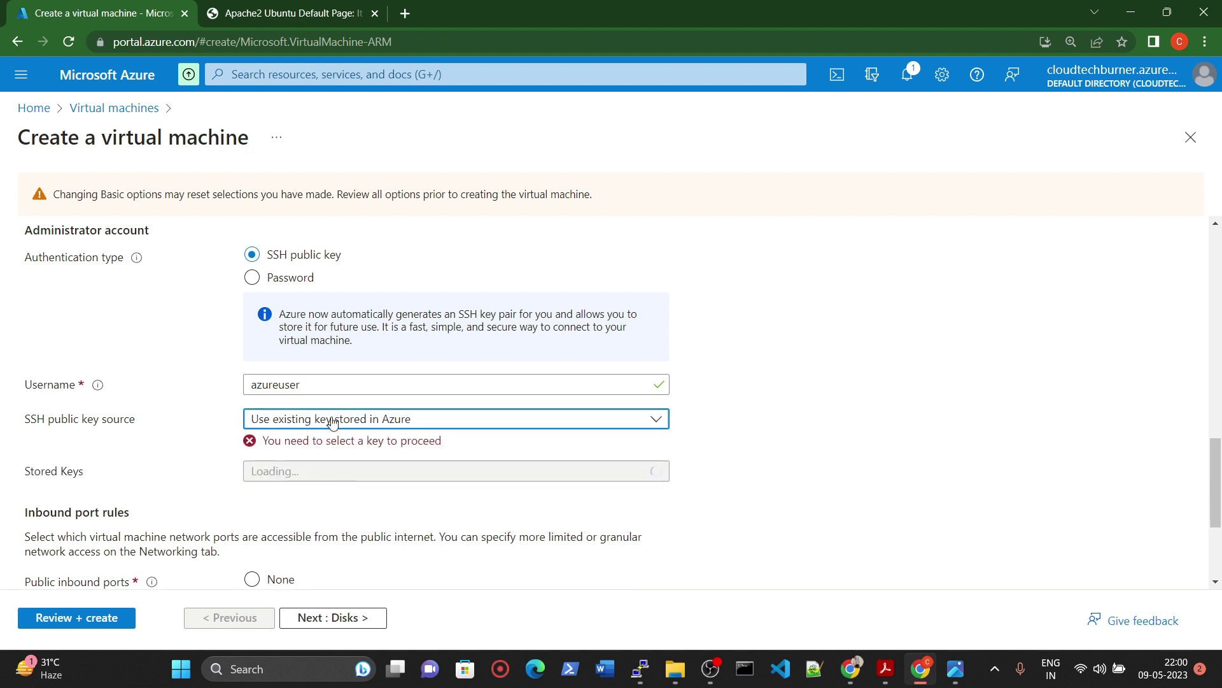
left_click(318, 471)
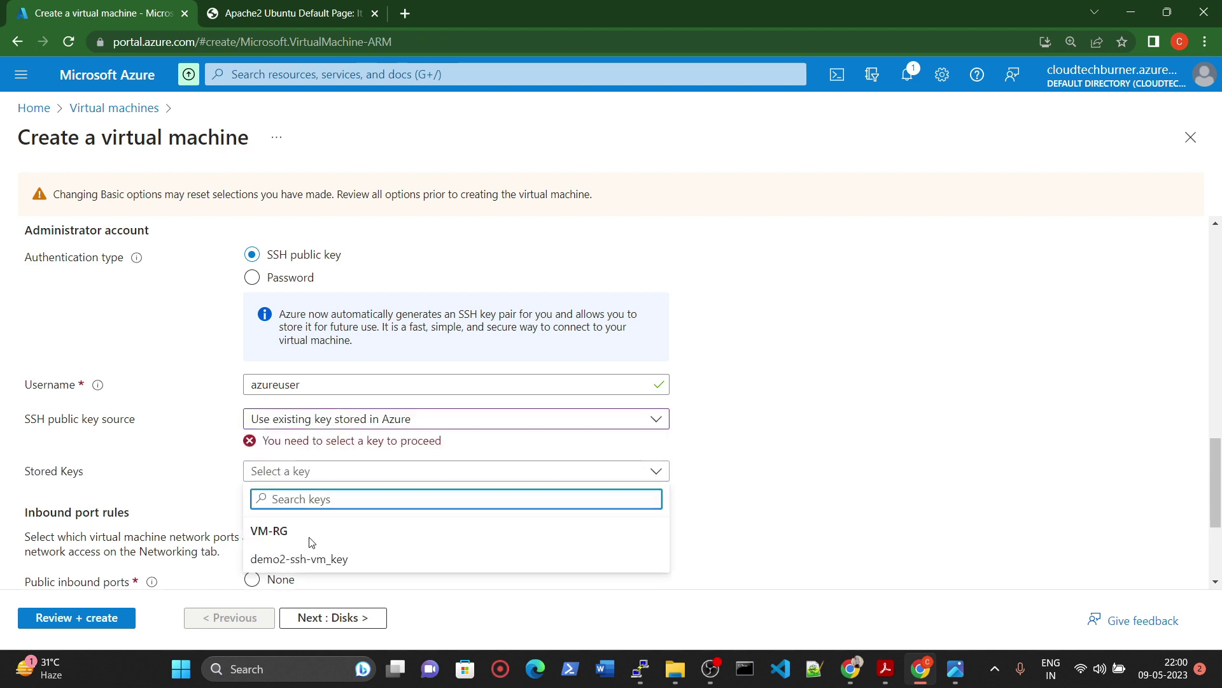
left_click(285, 560)
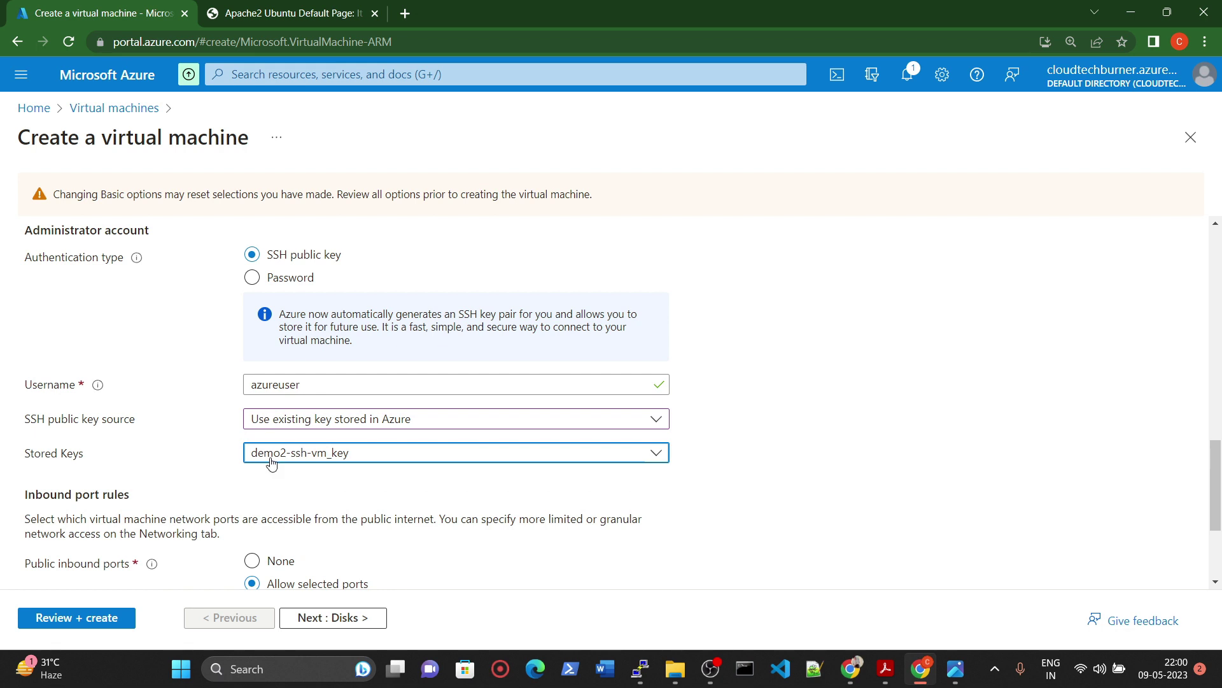
Validate the demo4-ssh-putty-vm configuration again and create the virtual machine
scroll(369, 503, "down", 1)
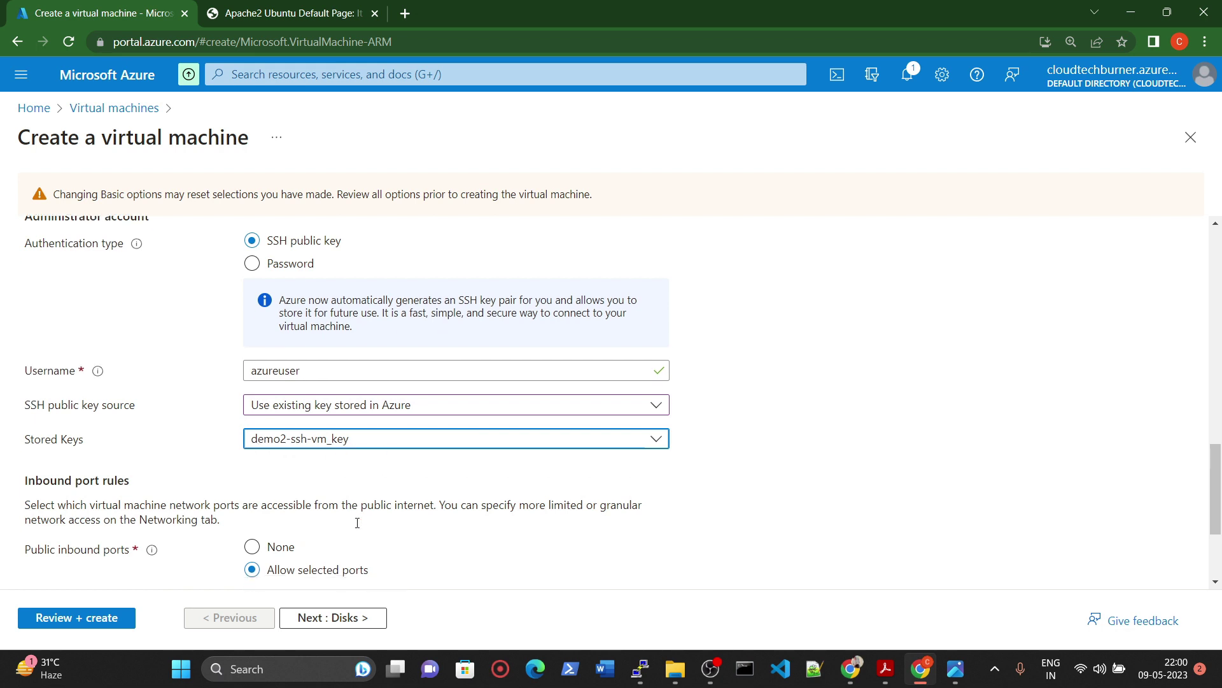
scroll(356, 530, "down", 1)
scroll(336, 491, "down", 1)
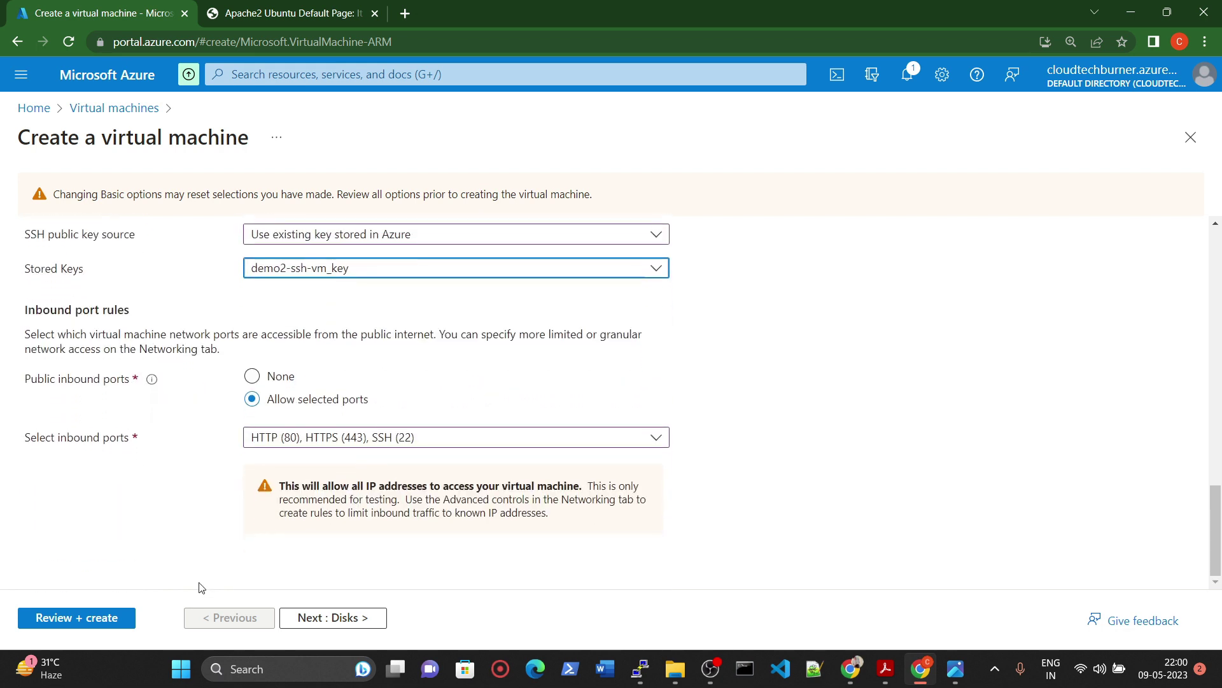
left_click(110, 619)
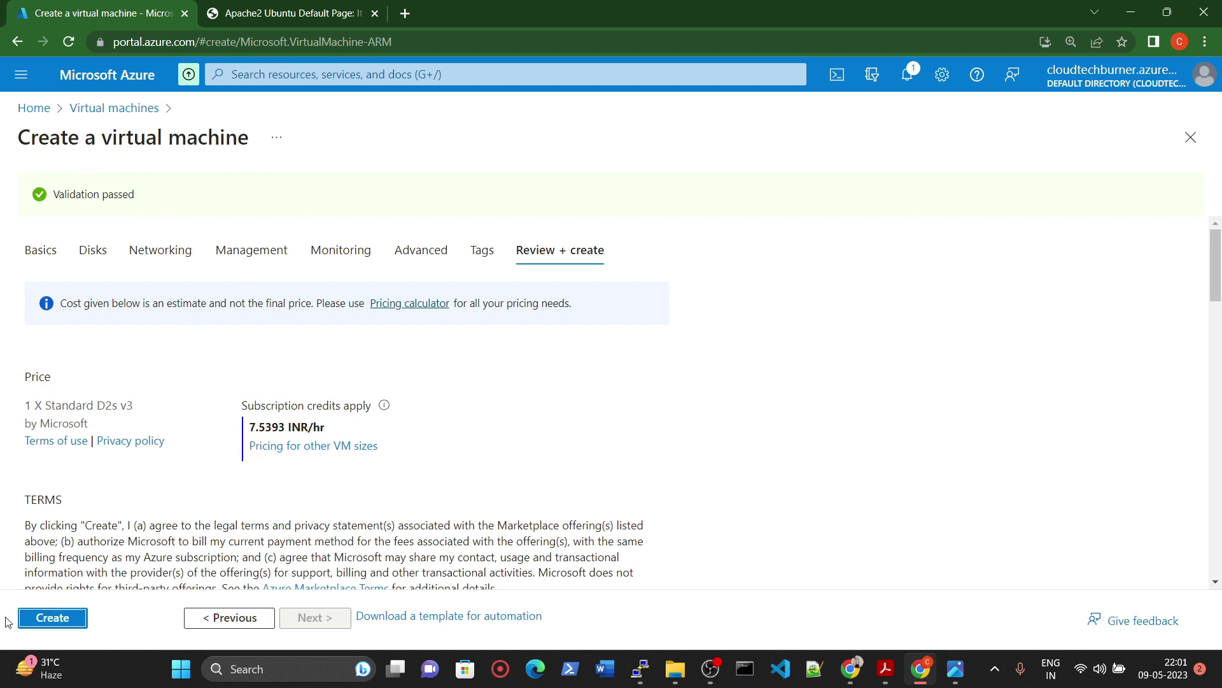
left_click(77, 627)
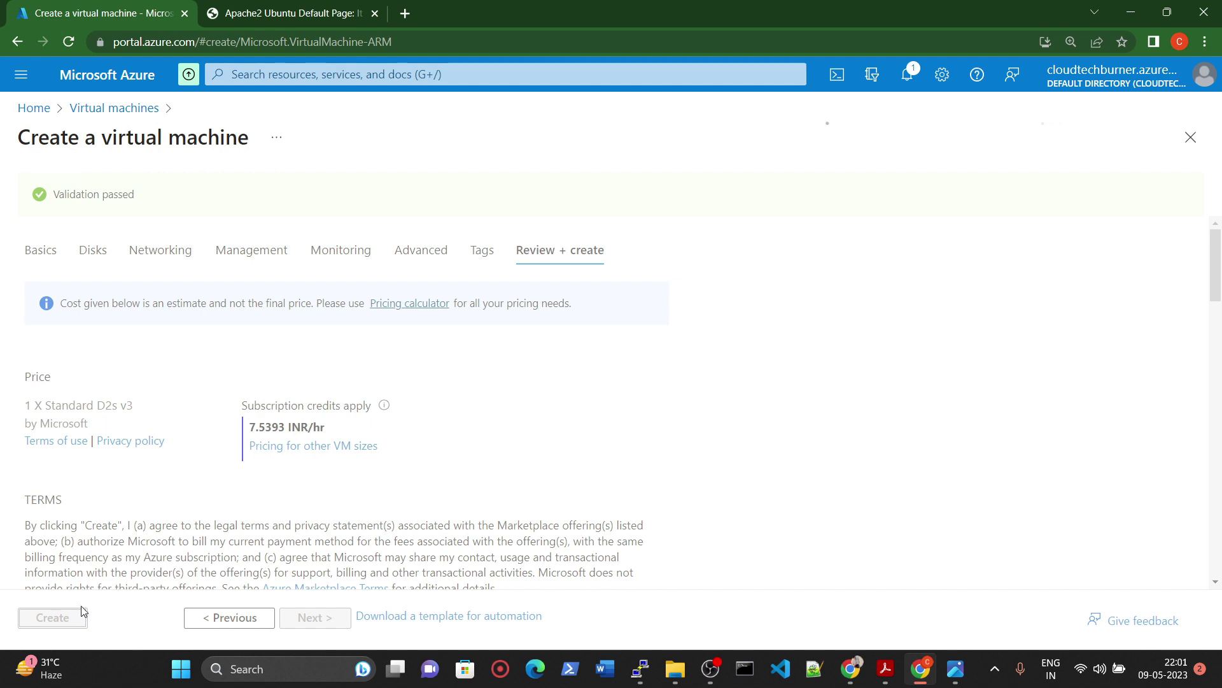
Search Windows for "puttygen" and open the PuTTYgen app
left_click(181, 669)
left_click(495, 103)
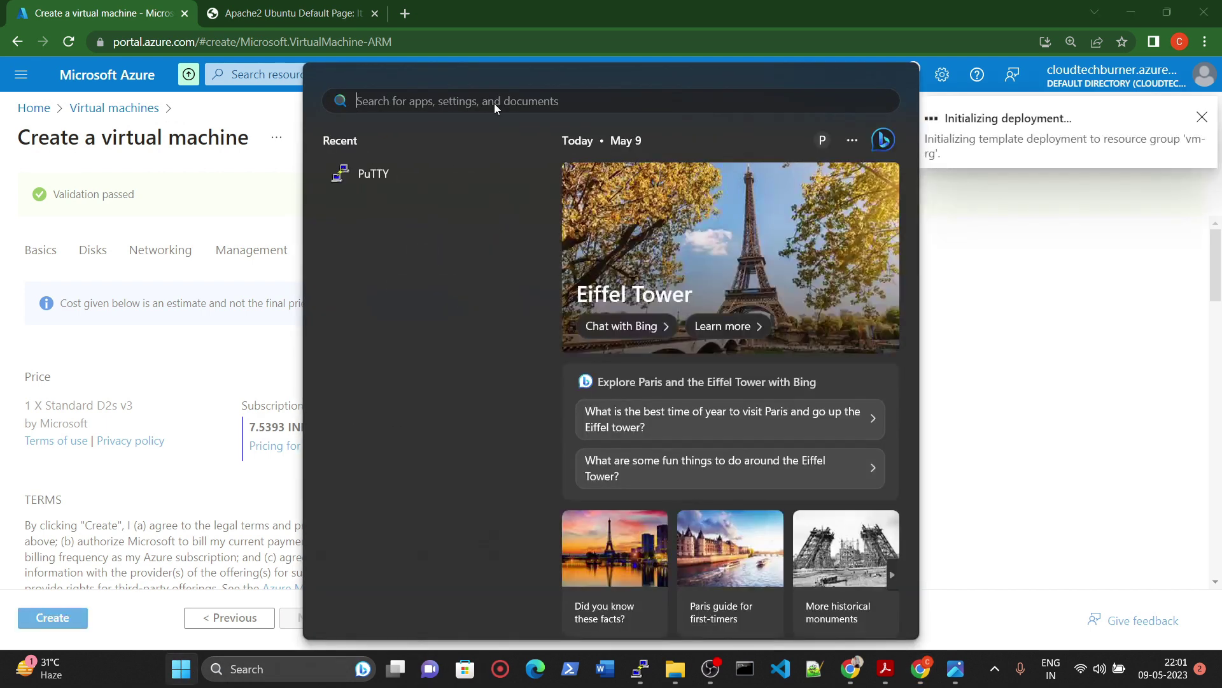
type("puttygen")
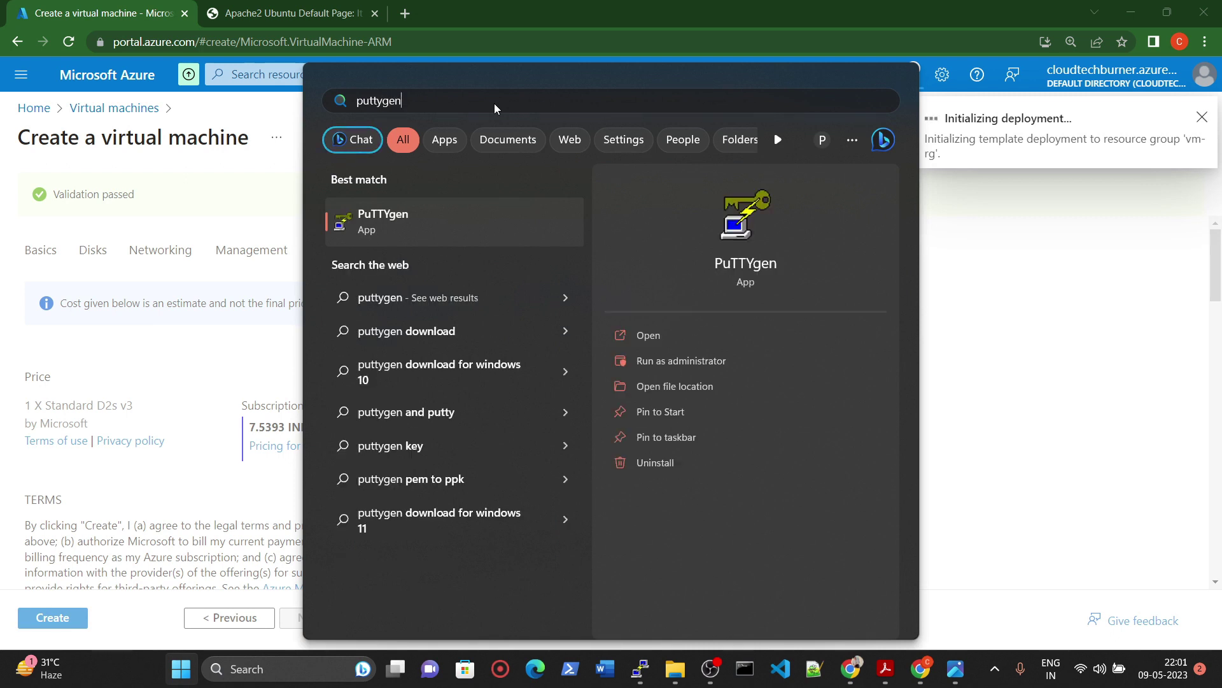
left_click(391, 223)
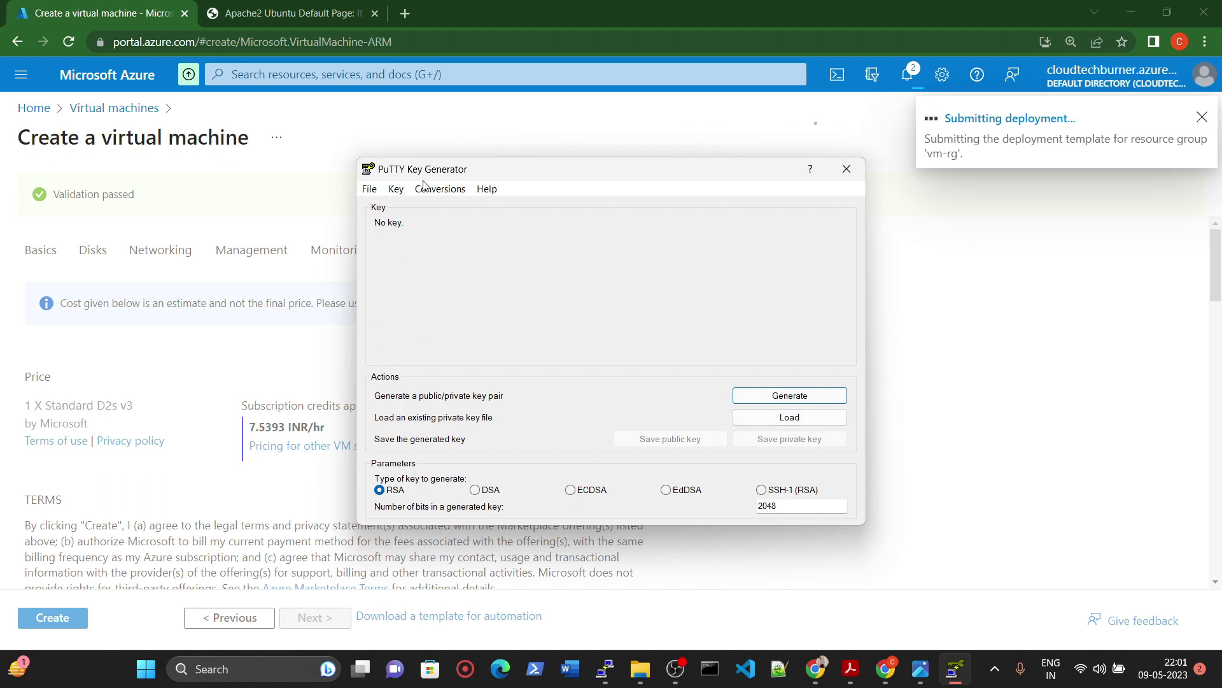
Close the PuTTY Key Generator and open the overview of the newly deployed demo4-ssh-putty-vm
left_click(837, 175)
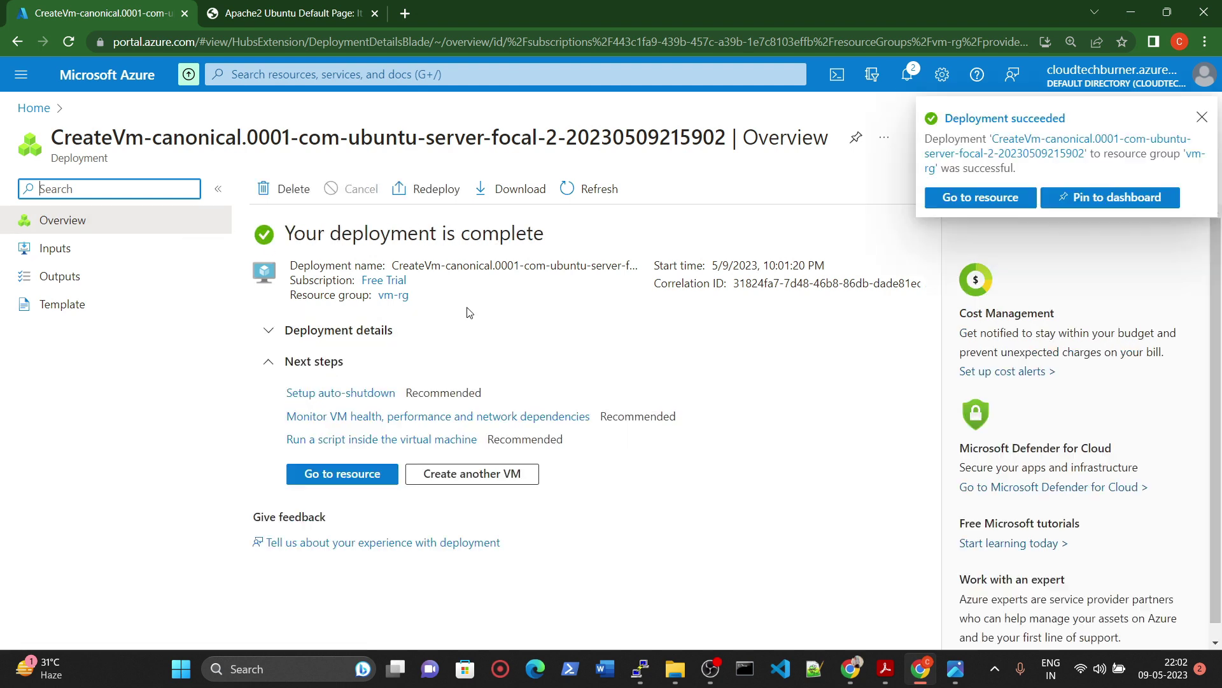
left_click(344, 479)
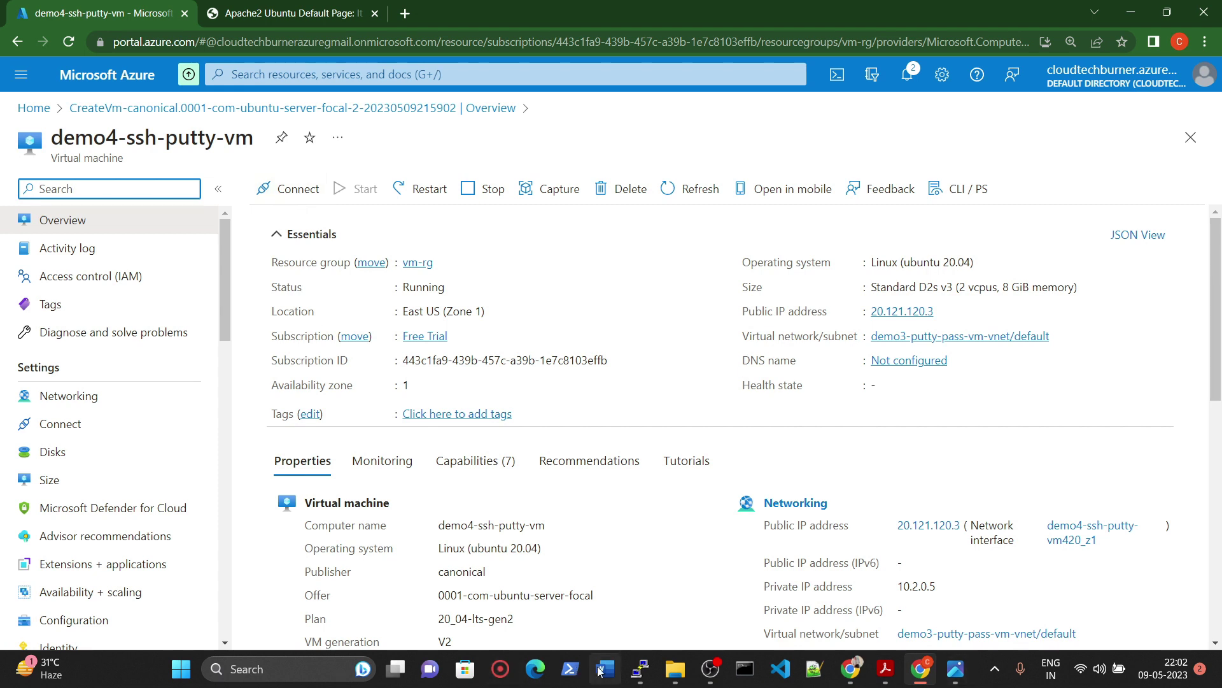
End the open PuTTY session on demo3-putty-pass-vm and launch a new PuTTY configuration window
left_click(640, 669)
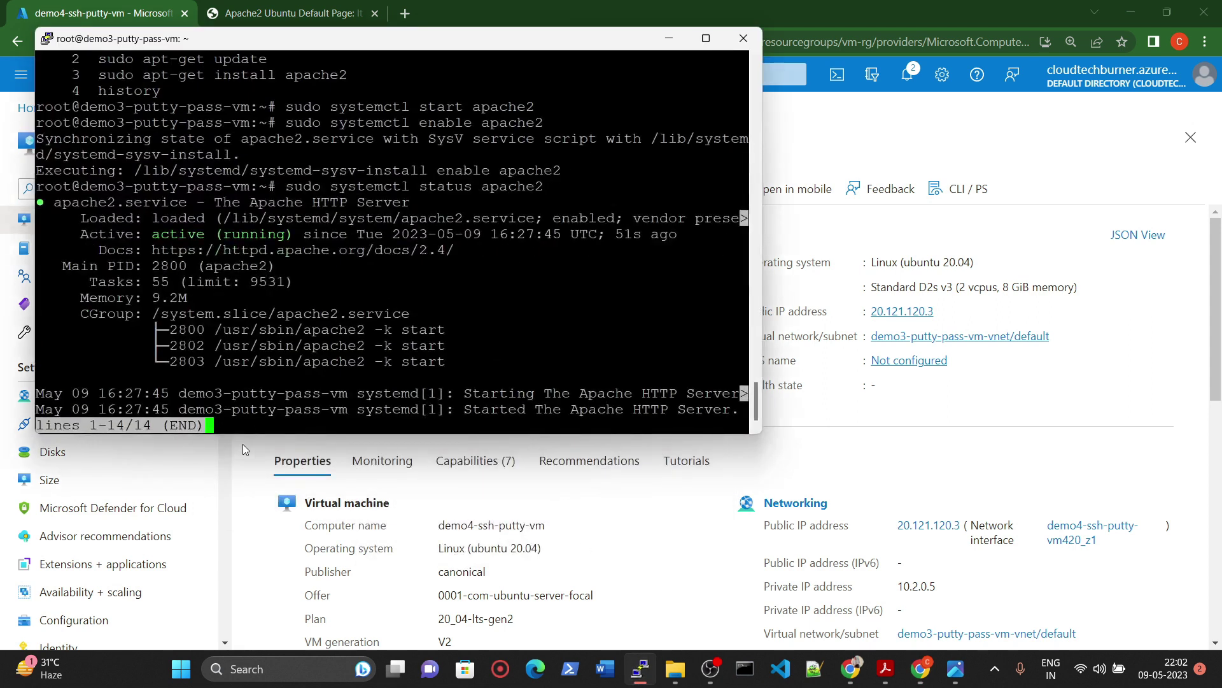
left_click(743, 38)
left_click(638, 388)
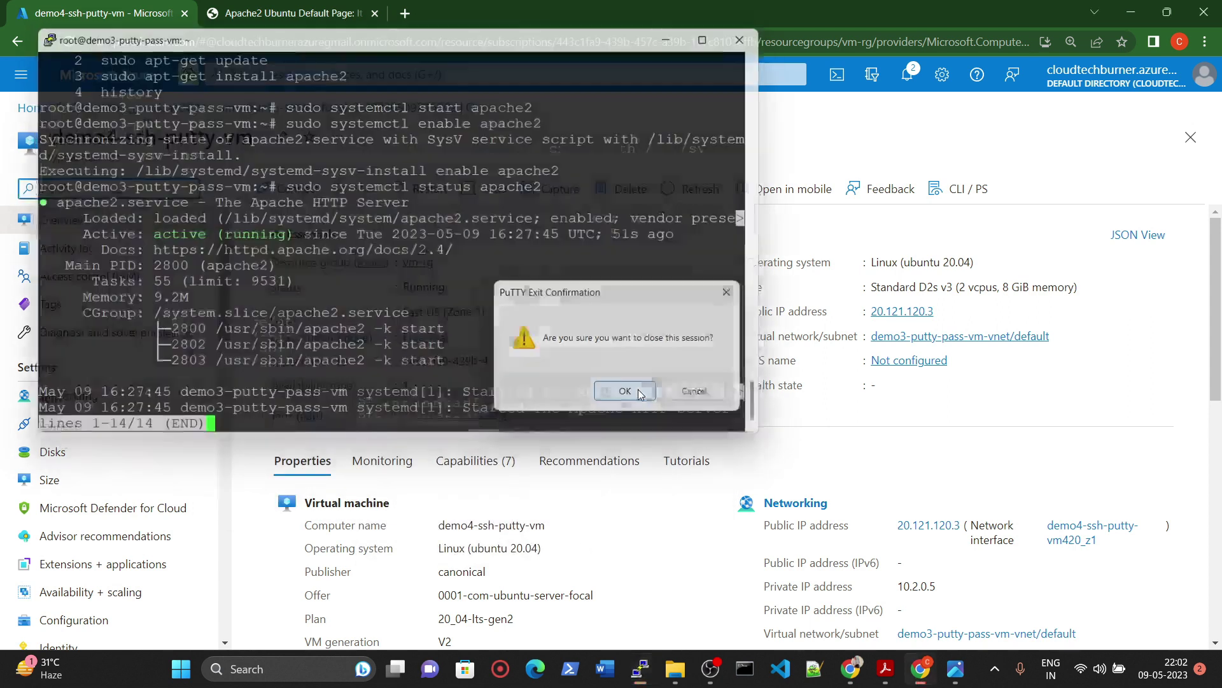
key("super")
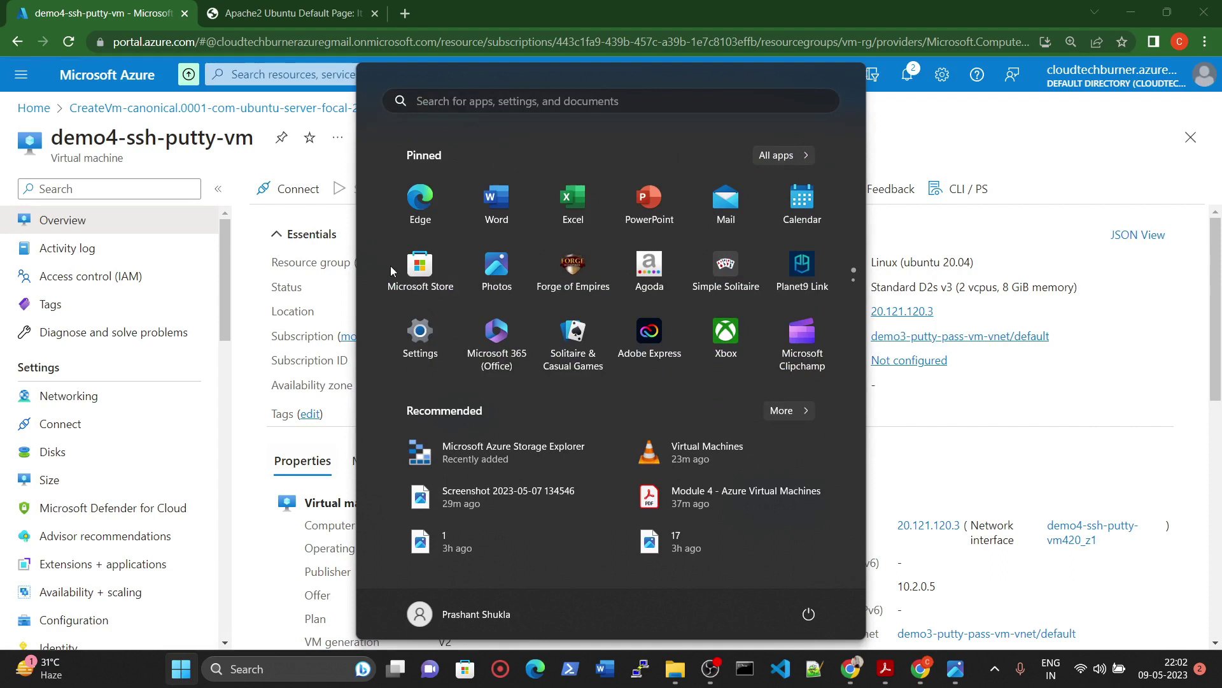
left_click(504, 104)
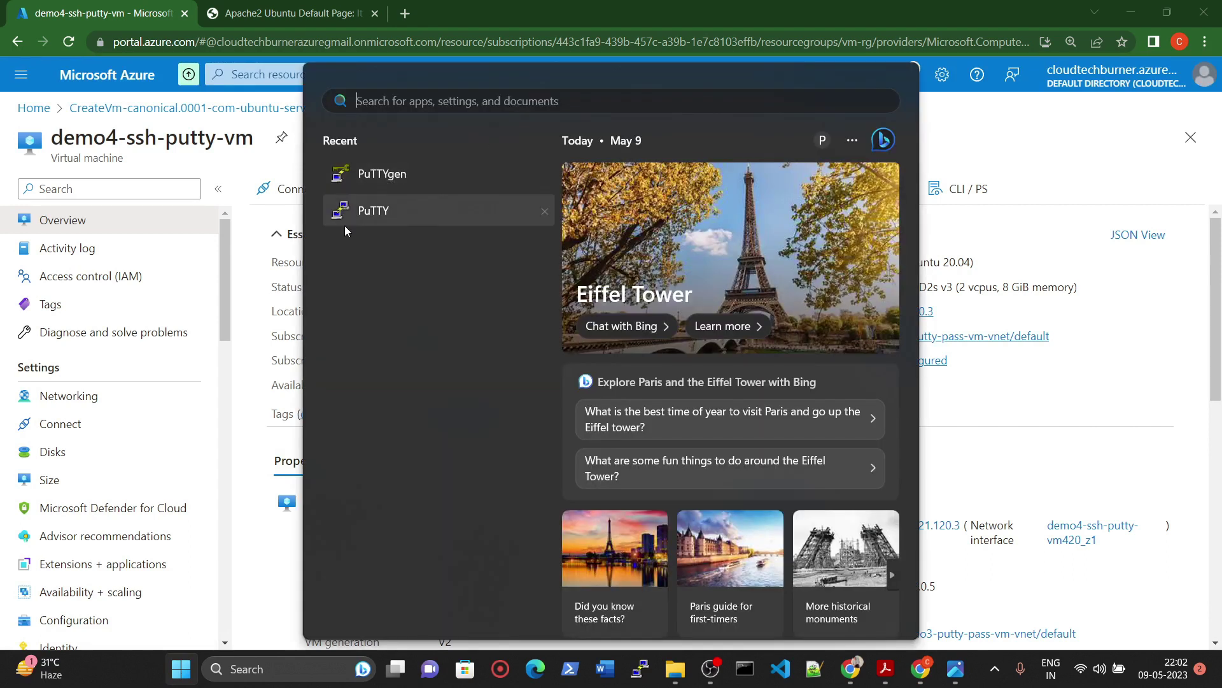
key("Return")
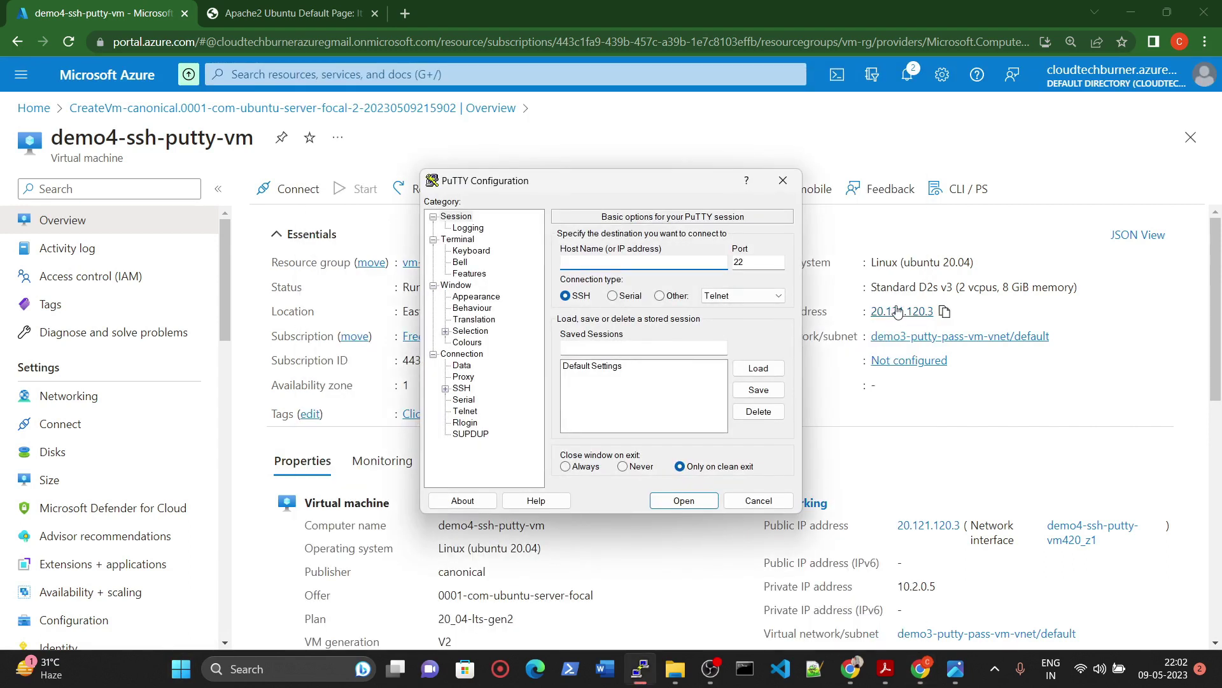
Copy demo4-ssh-putty-vm's public IP address 20.121.120.3 and use it as the PuTTY host name
left_click_drag(628, 189, 541, 210)
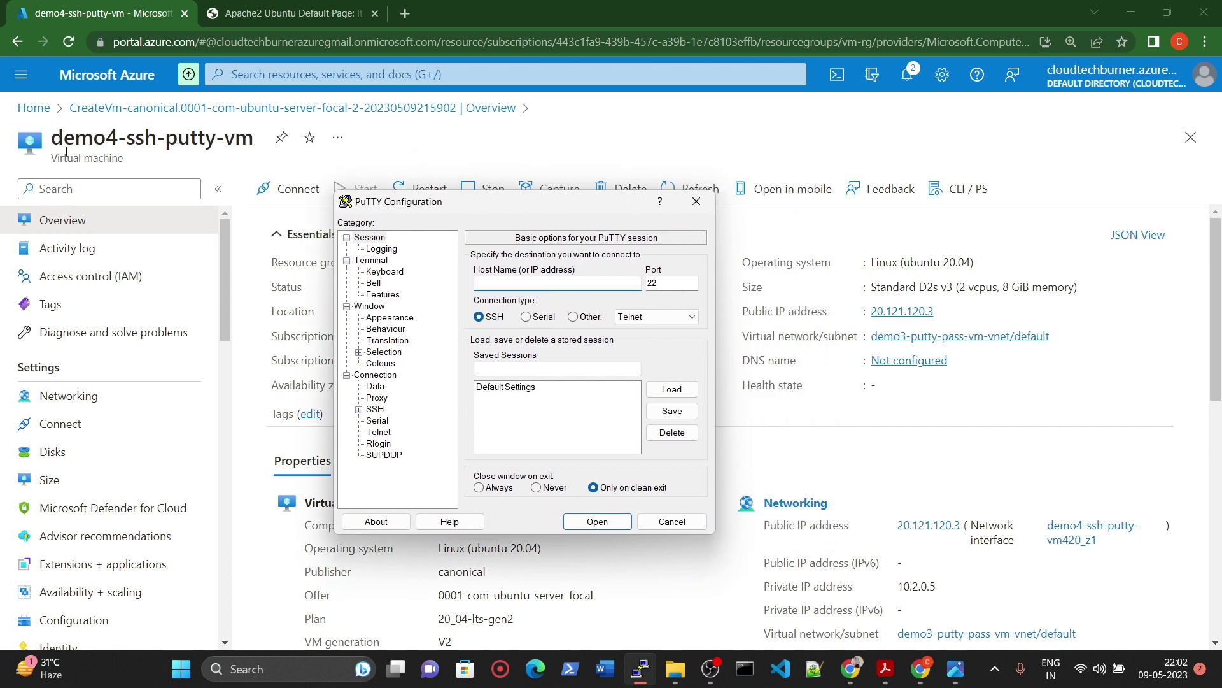
left_click(945, 311)
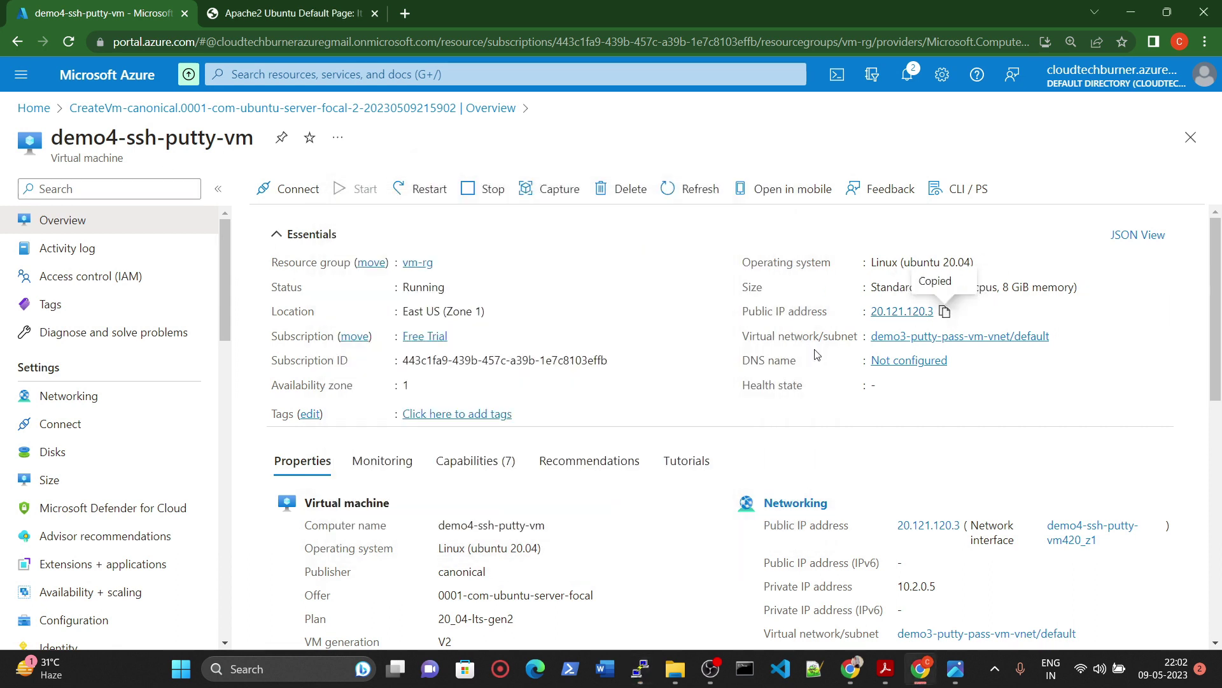
left_click(640, 669)
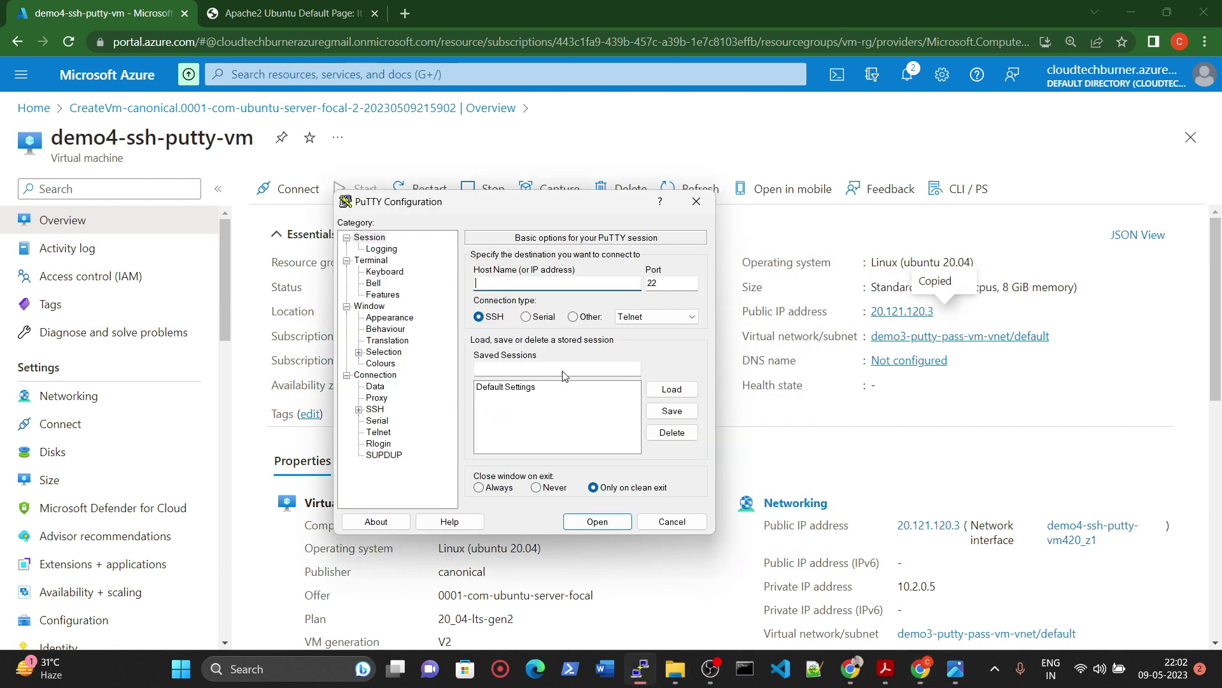
key("ctrl+v")
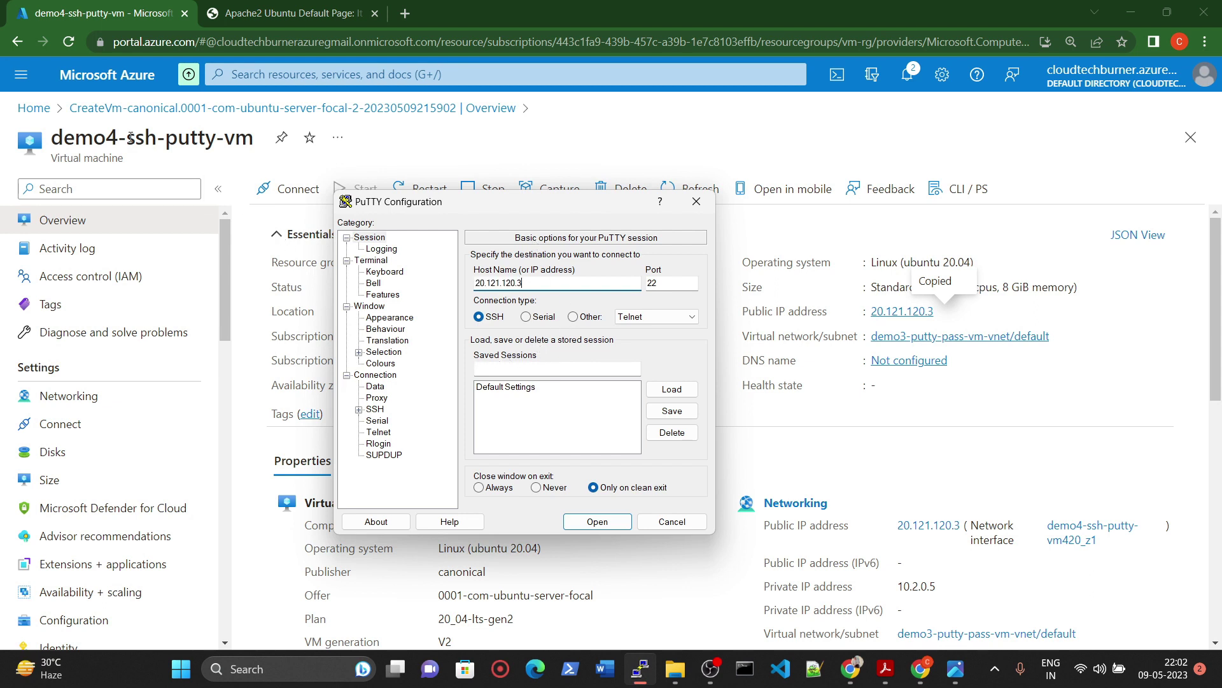
left_click_drag(126, 138, 178, 137)
left_click(640, 668)
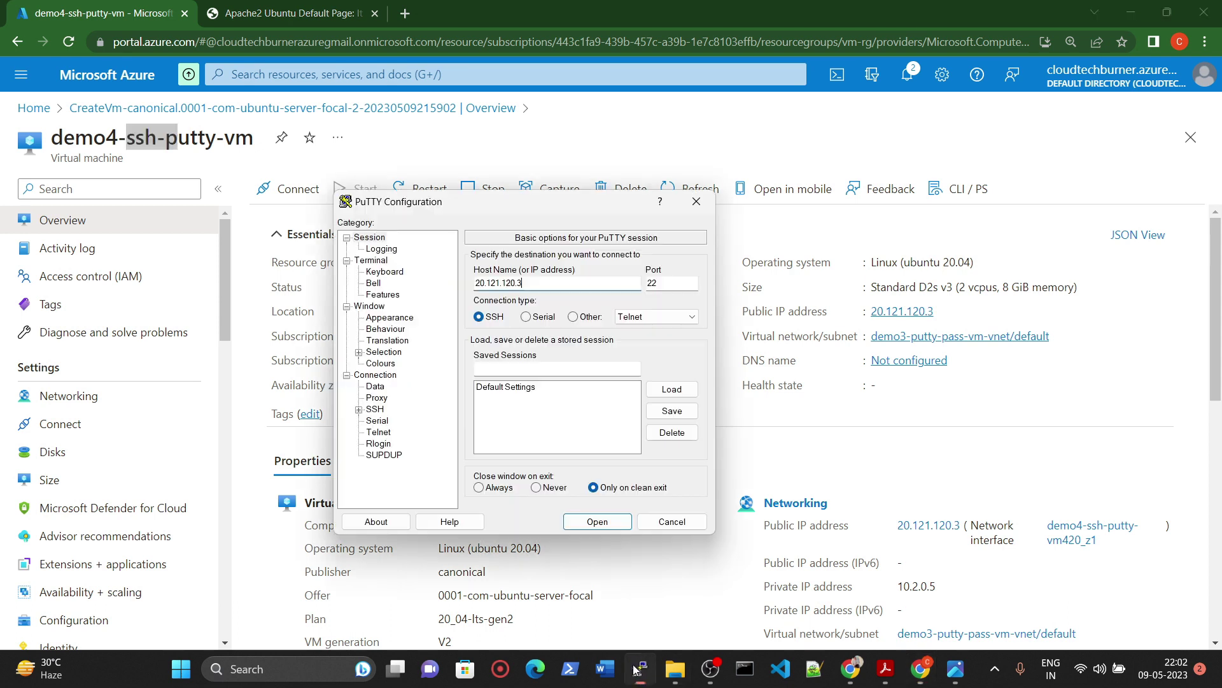
Open PuTTY's SSH authentication credentials settings and browse the Downloads folder for a private key file
left_click(358, 409)
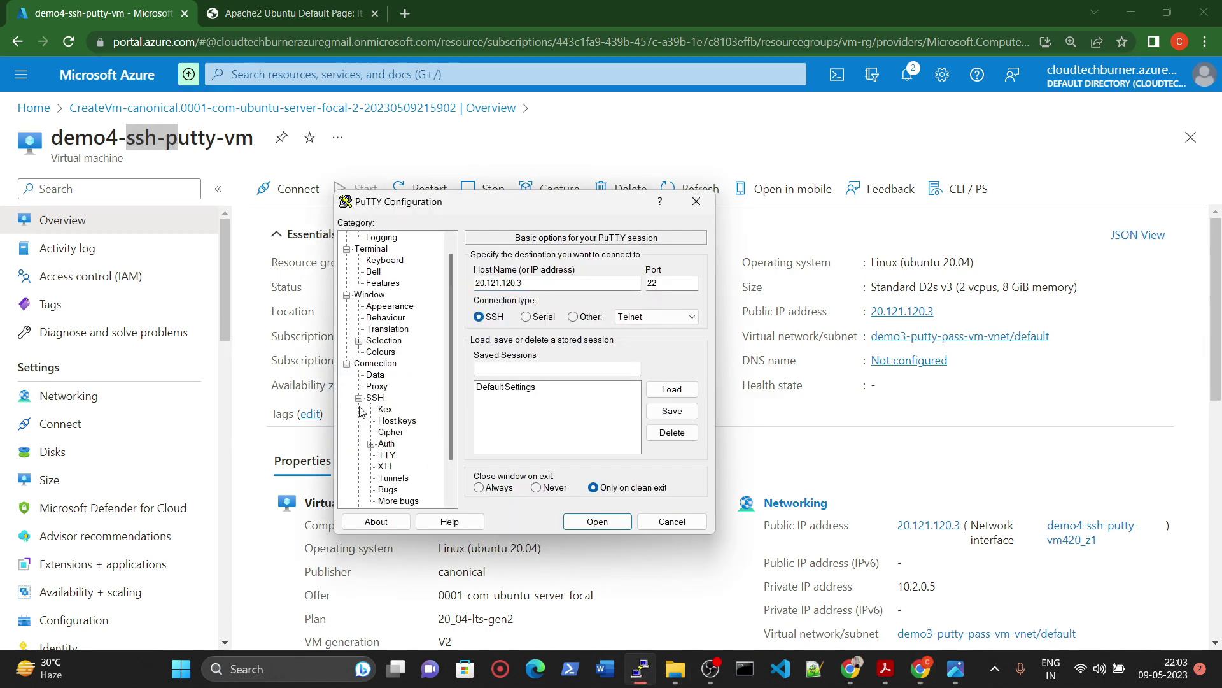
left_click(396, 444)
left_click(371, 444)
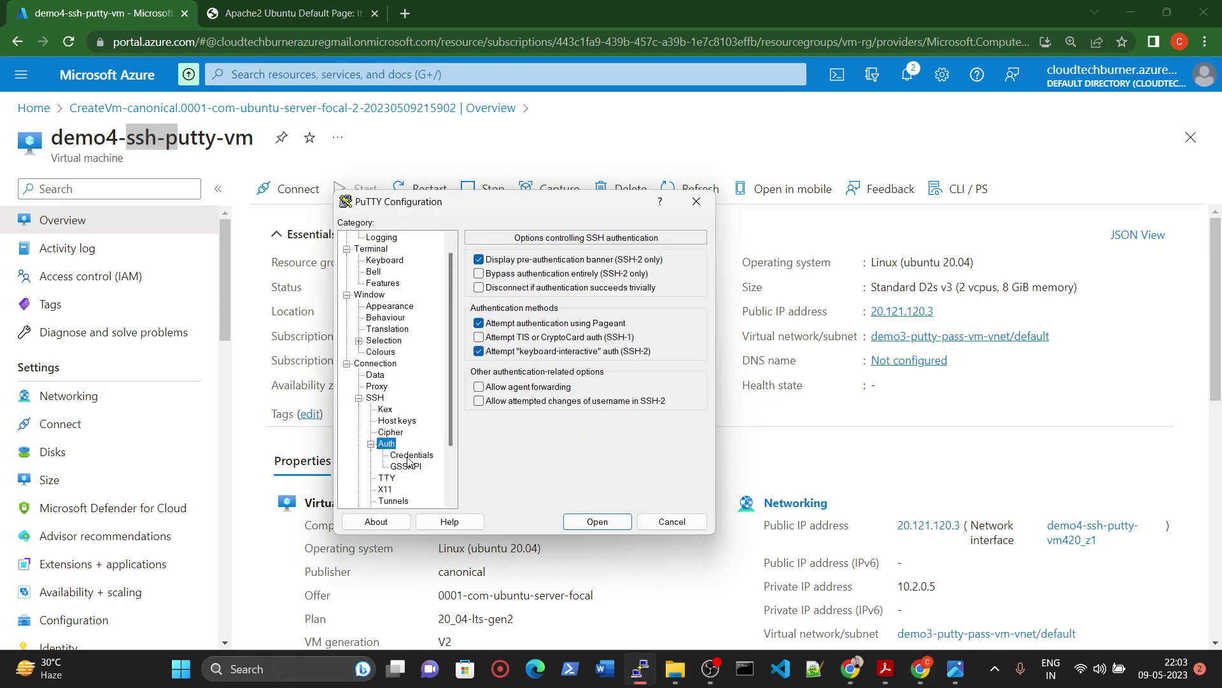
left_click(409, 456)
left_click(389, 445)
left_click(401, 456)
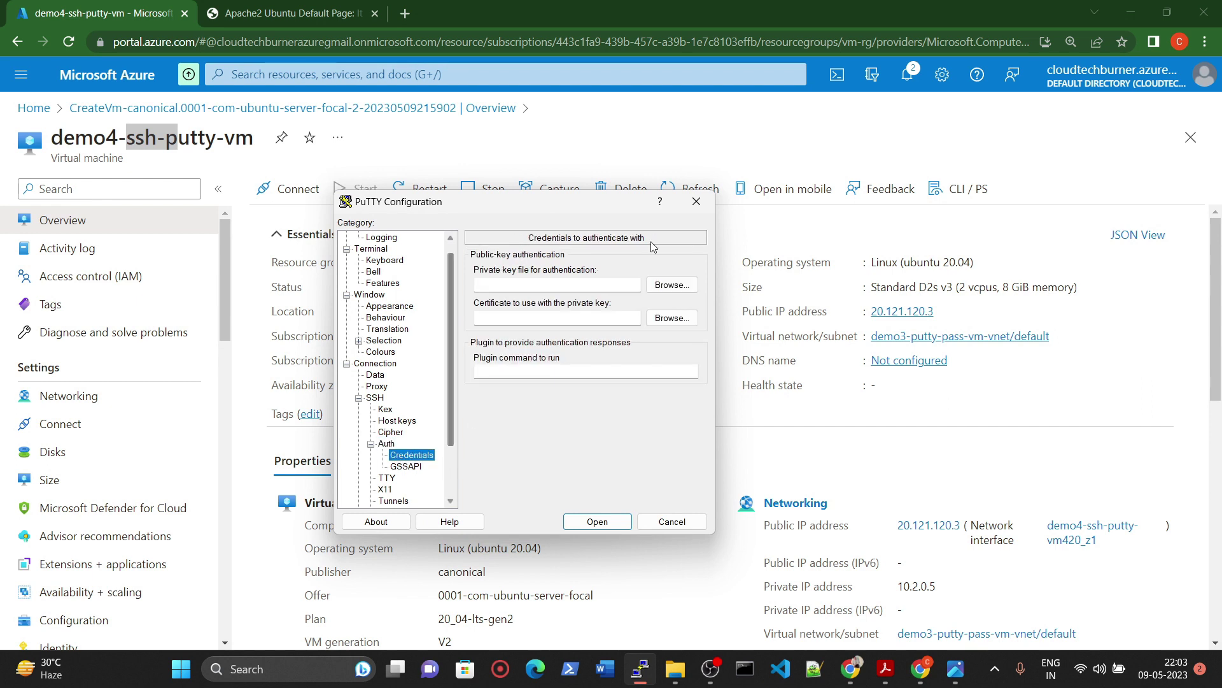
left_click(678, 288)
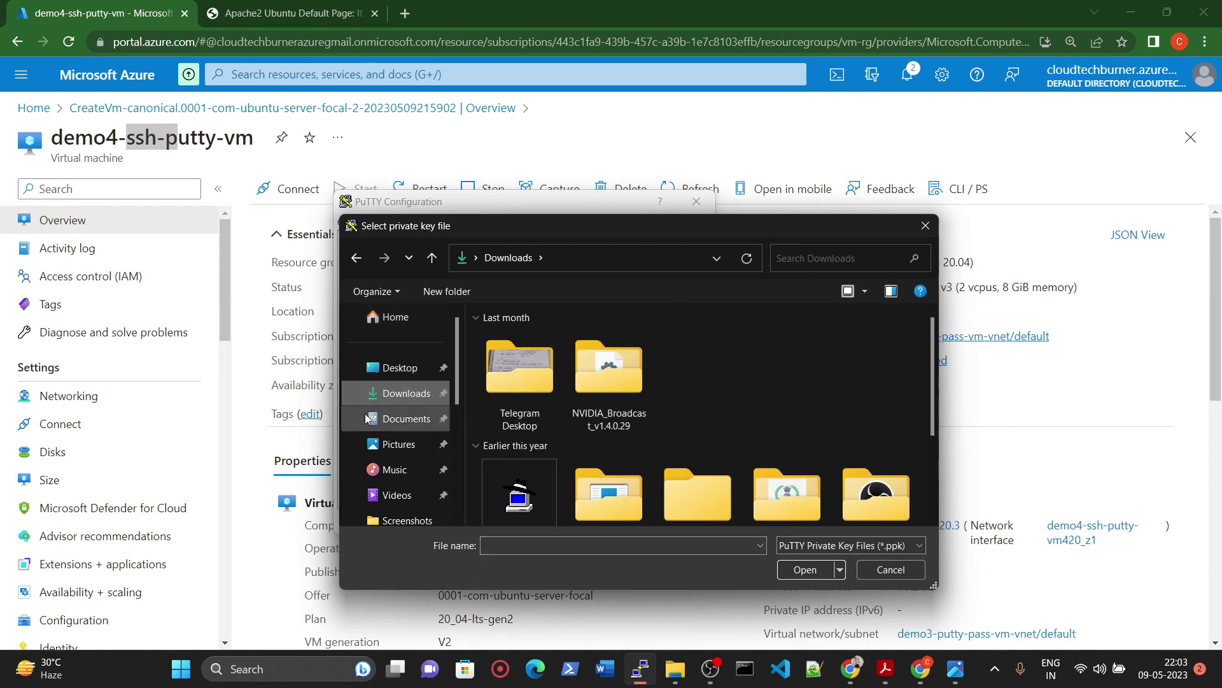
scroll(637, 382, "down", 1)
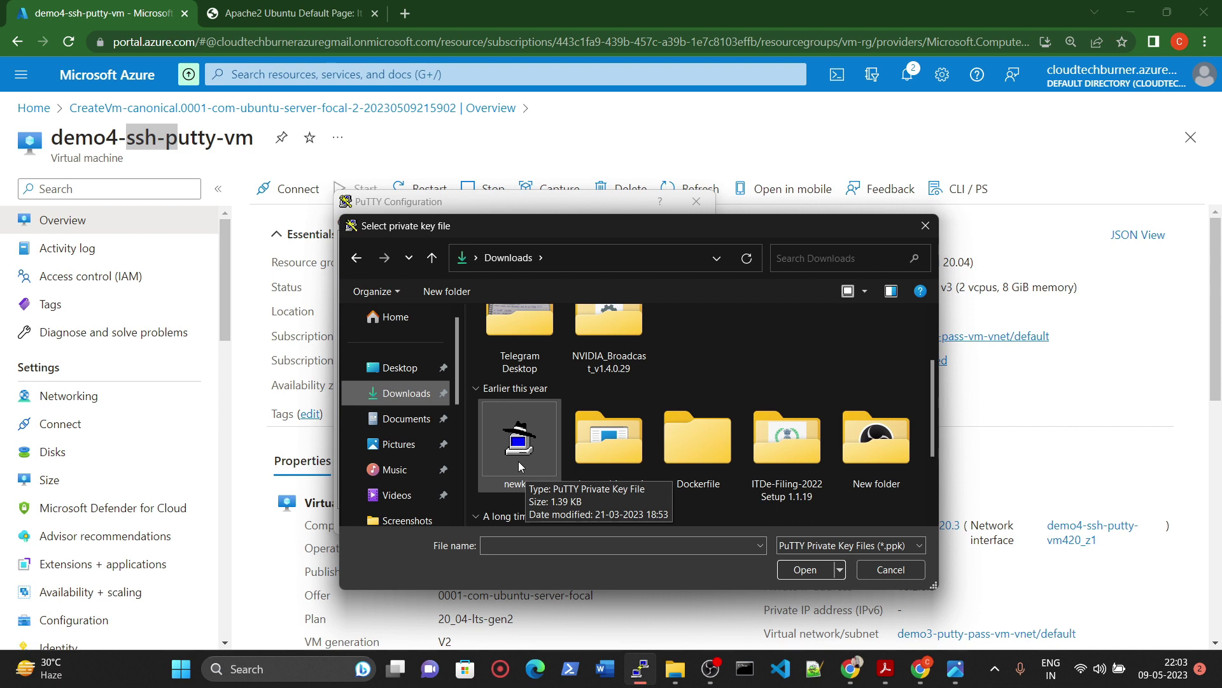
scroll(564, 448, "down", 2)
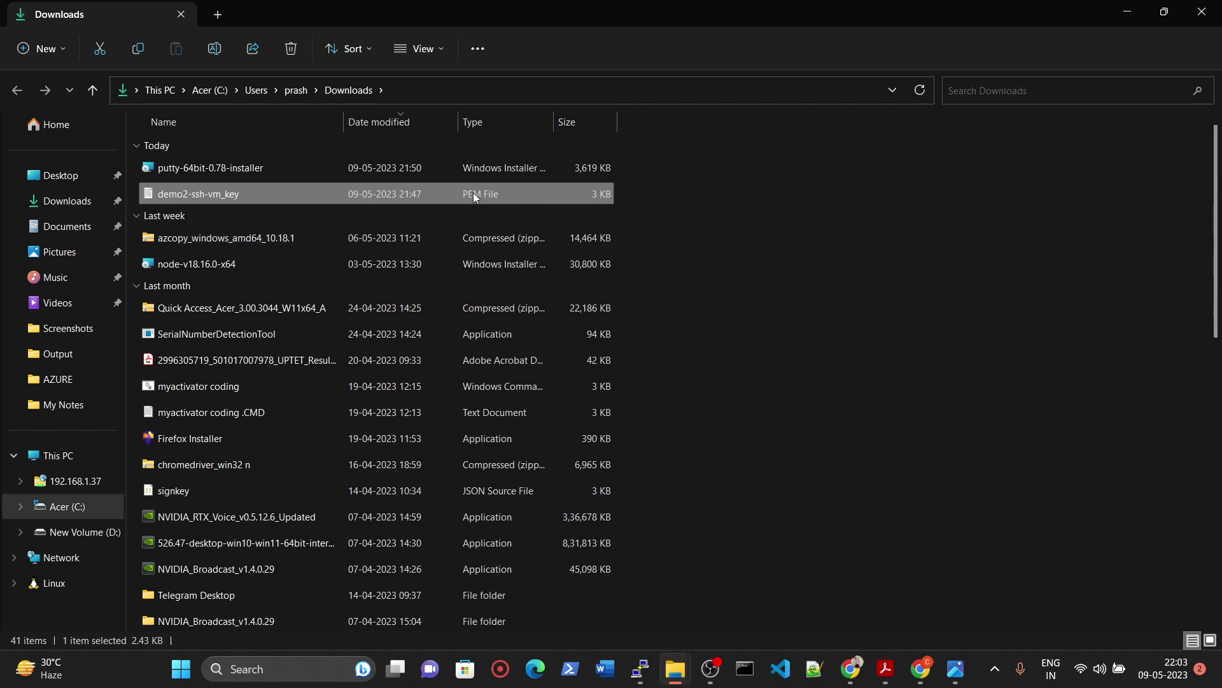
Search Windows for "puttygen" from the Downloads folder view and open PuTTYgen
left_click(821, 410)
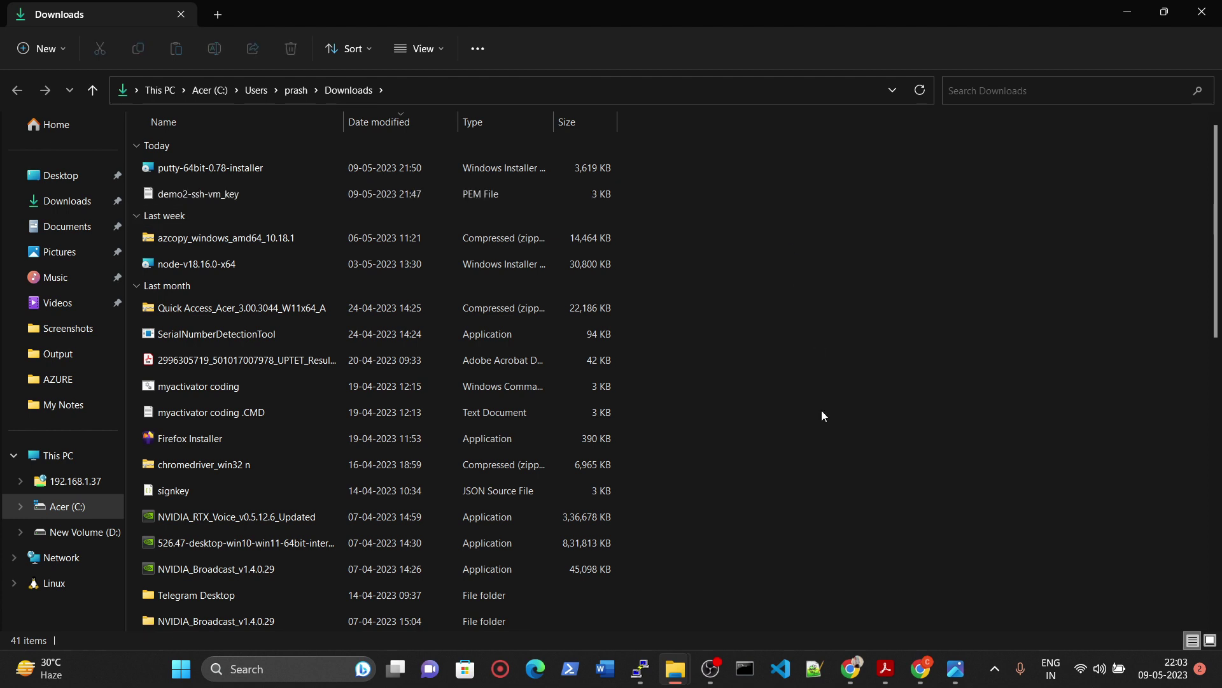
left_click(181, 669)
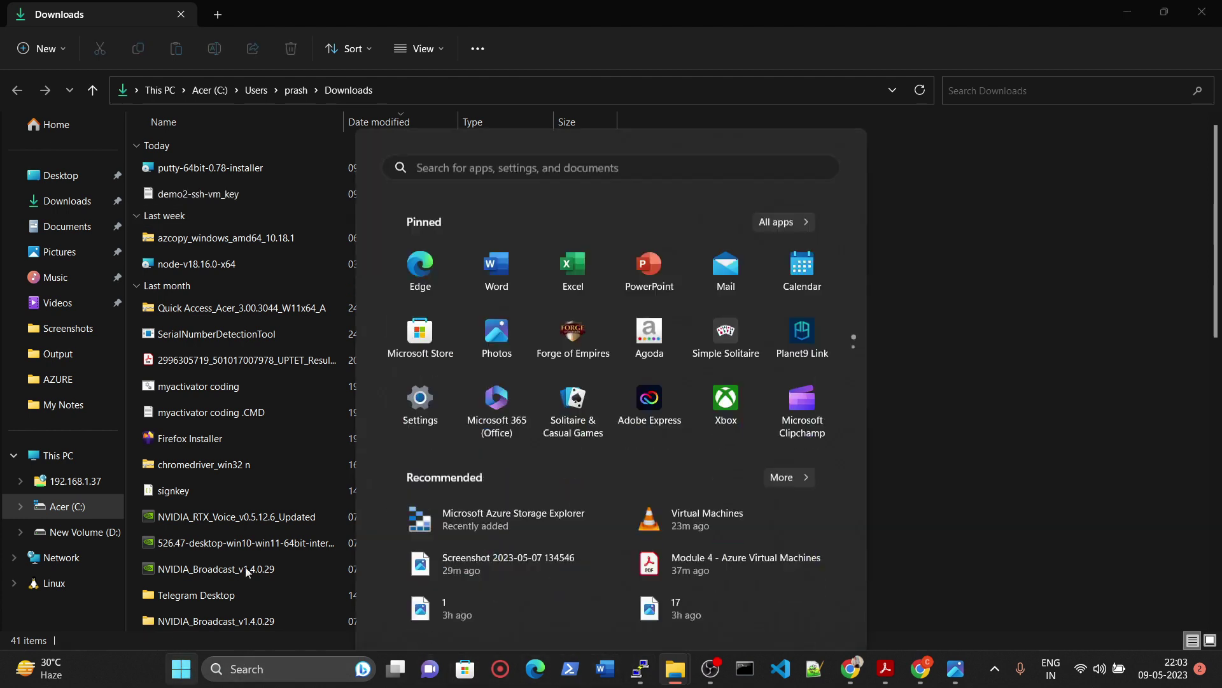
left_click(506, 106)
type("putty")
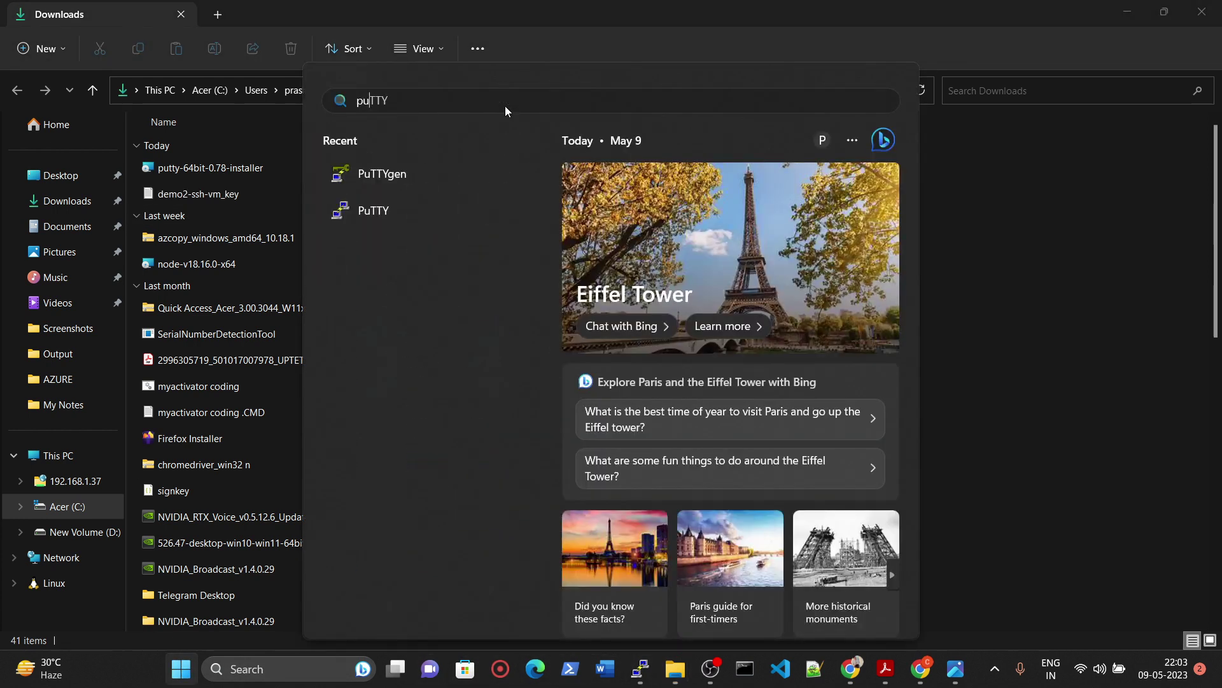
type("gen")
left_click(398, 235)
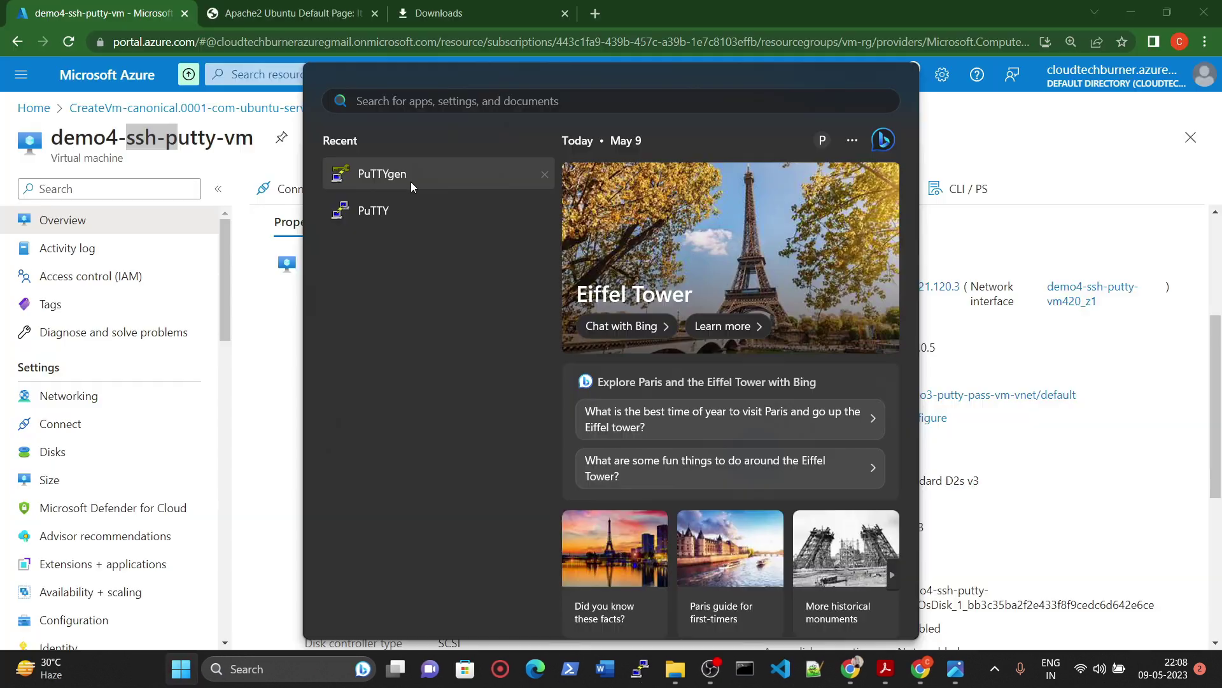
left_click(411, 172)
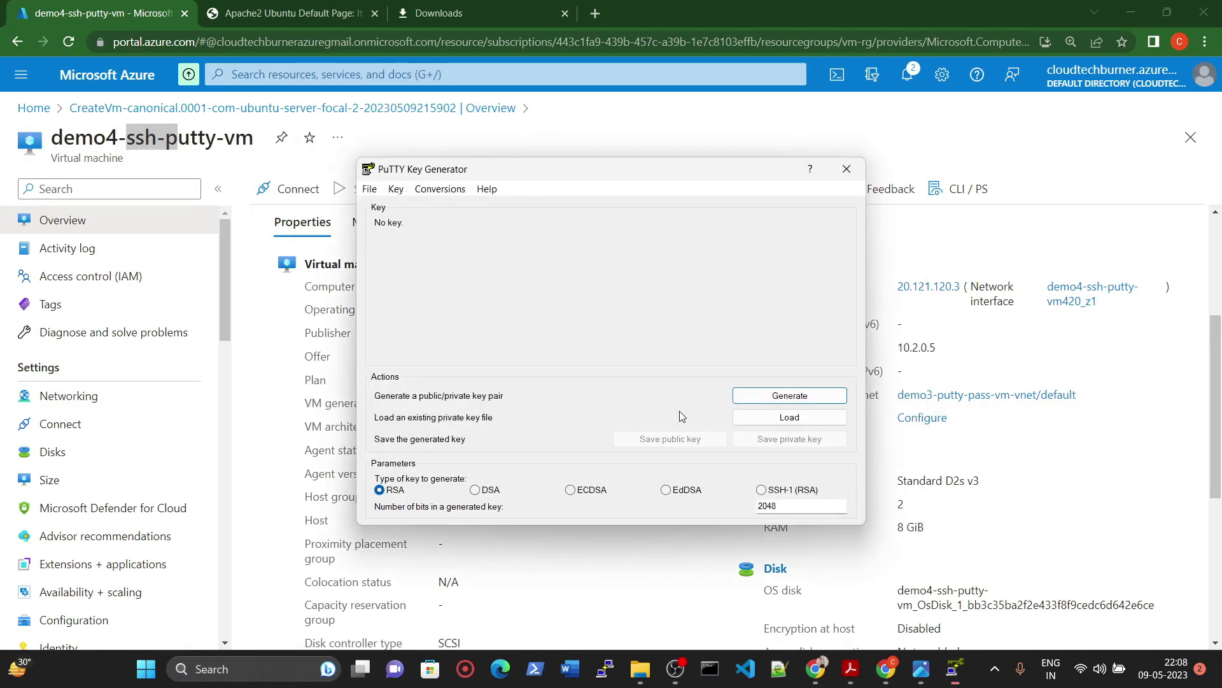
Load the existing demo2-ssh-vm_key file from Downloads into PuTTYgen, showing all file types, and acknowledge the import
left_click(788, 418)
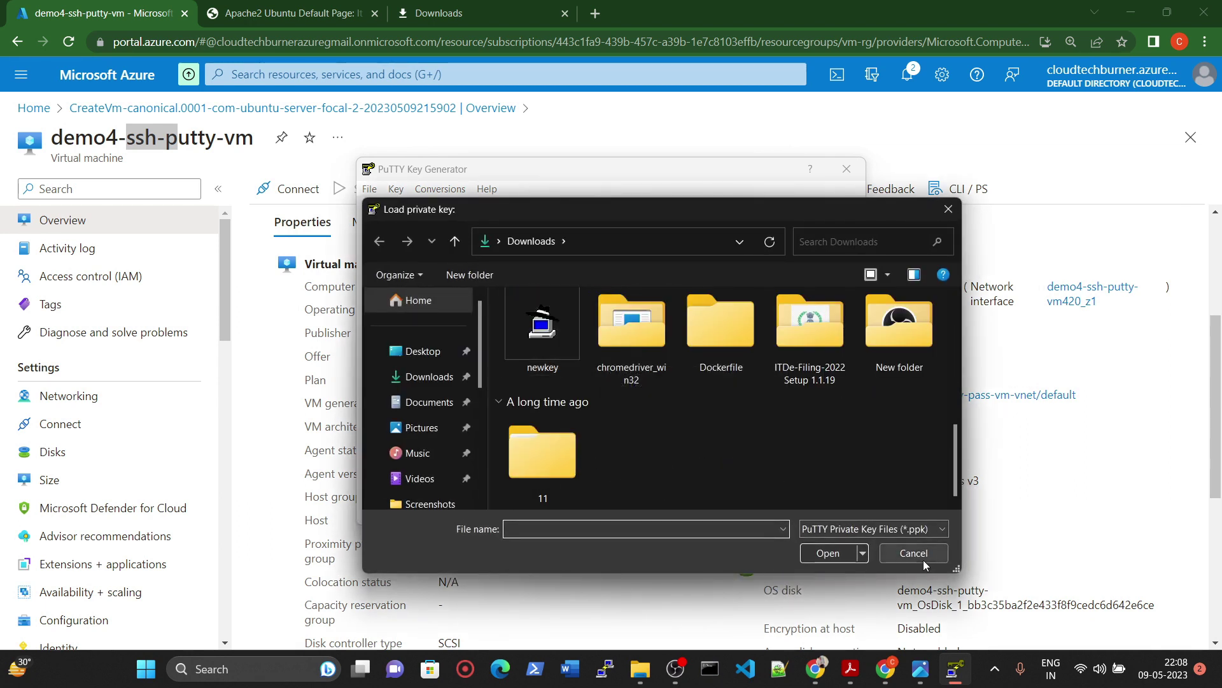
left_click(902, 535)
left_click(865, 555)
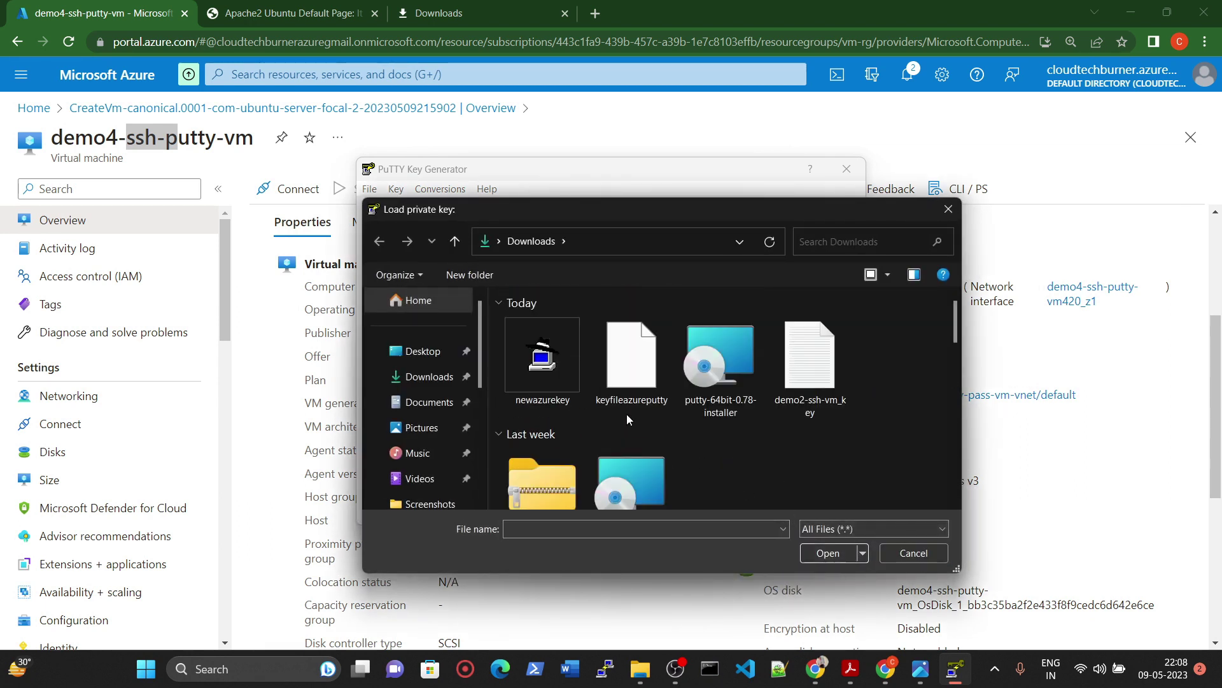
double_click(817, 389)
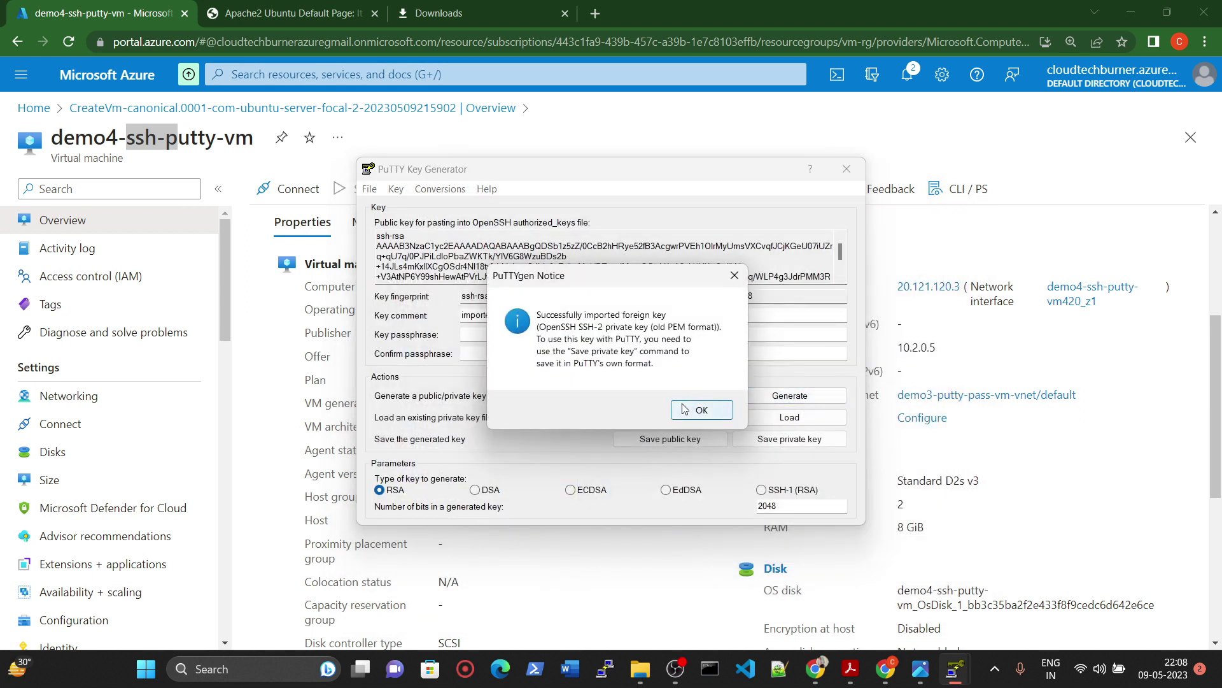
left_click(702, 410)
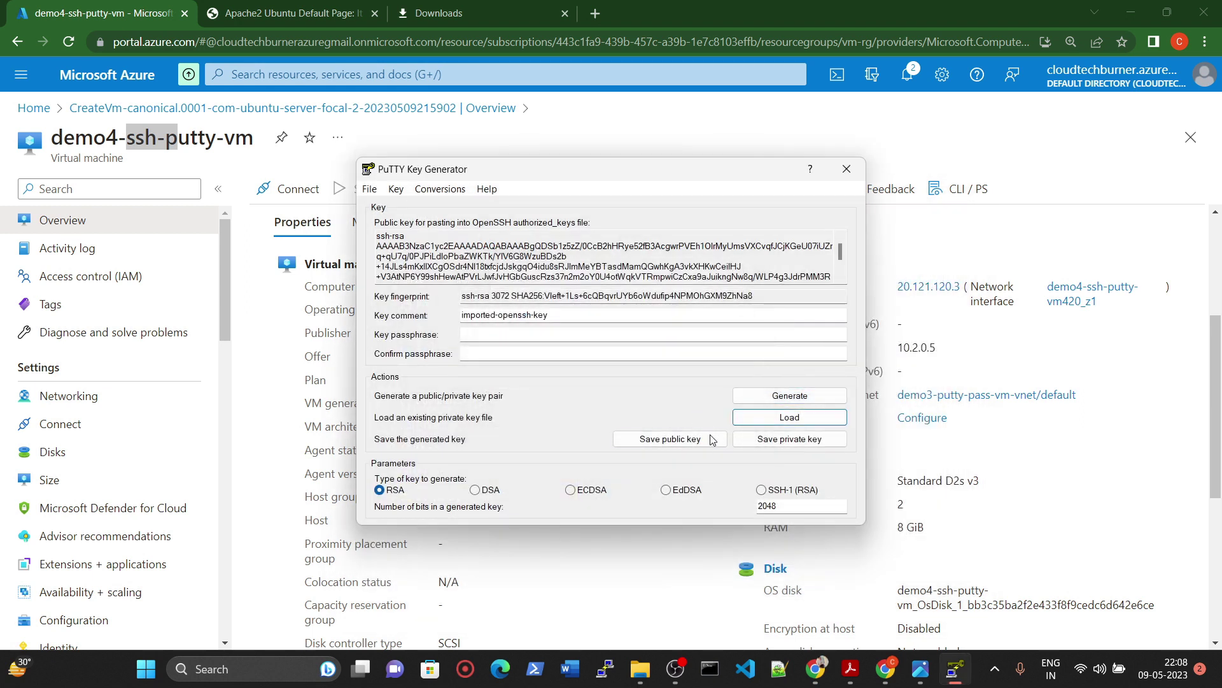
Save the imported private key without a passphrase in Downloads as azurekeylatest in PuTTY Private Key format
left_click(784, 441)
left_click(615, 395)
left_click(541, 355)
double_click(542, 494)
key("BackSpace")
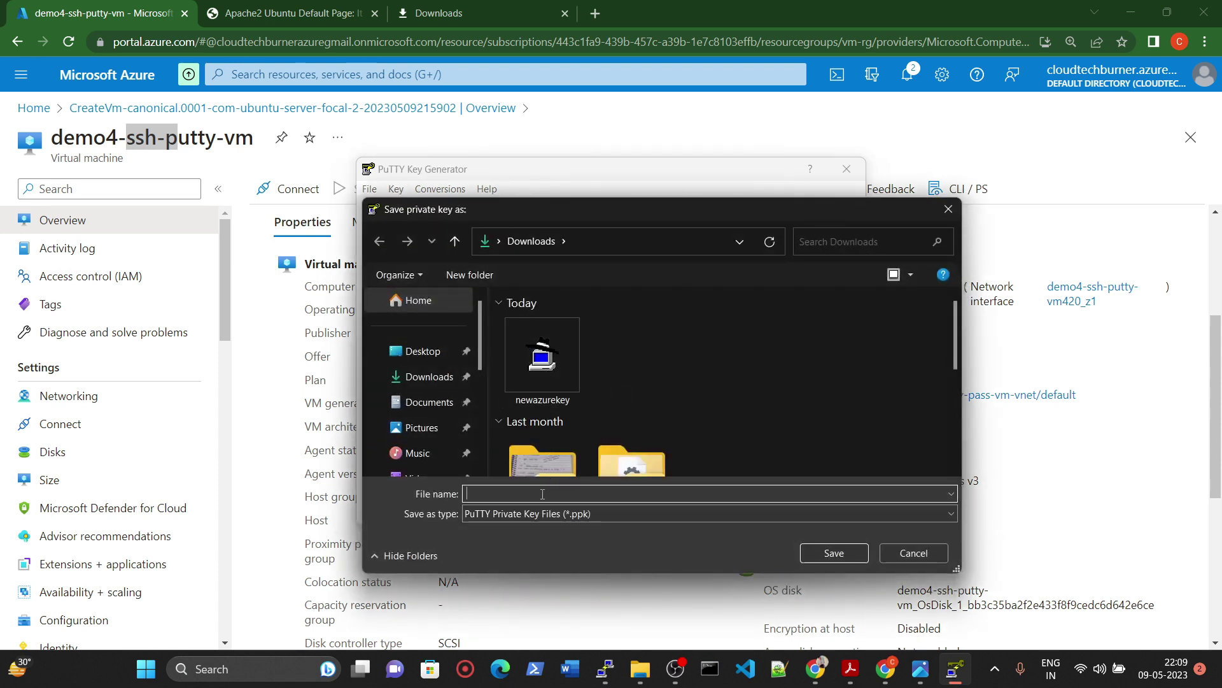
type("new")
key("BackSpace")
key("BackSpace")
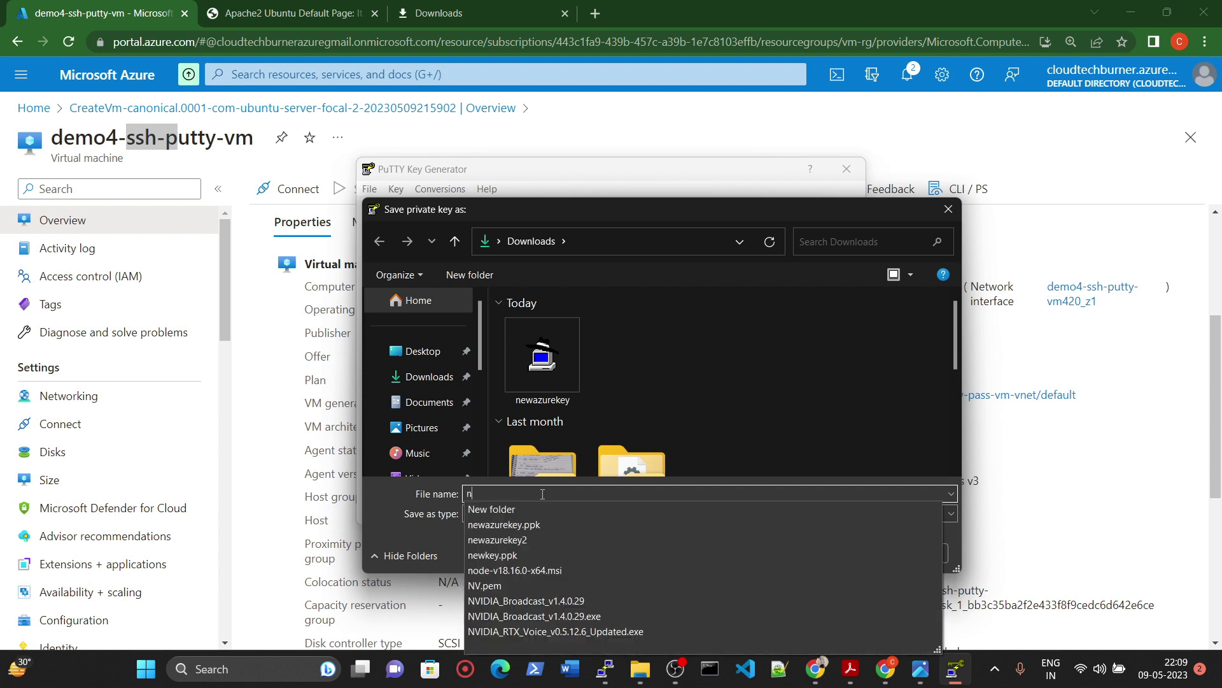
key("BackSpace")
type("azurekeylatest")
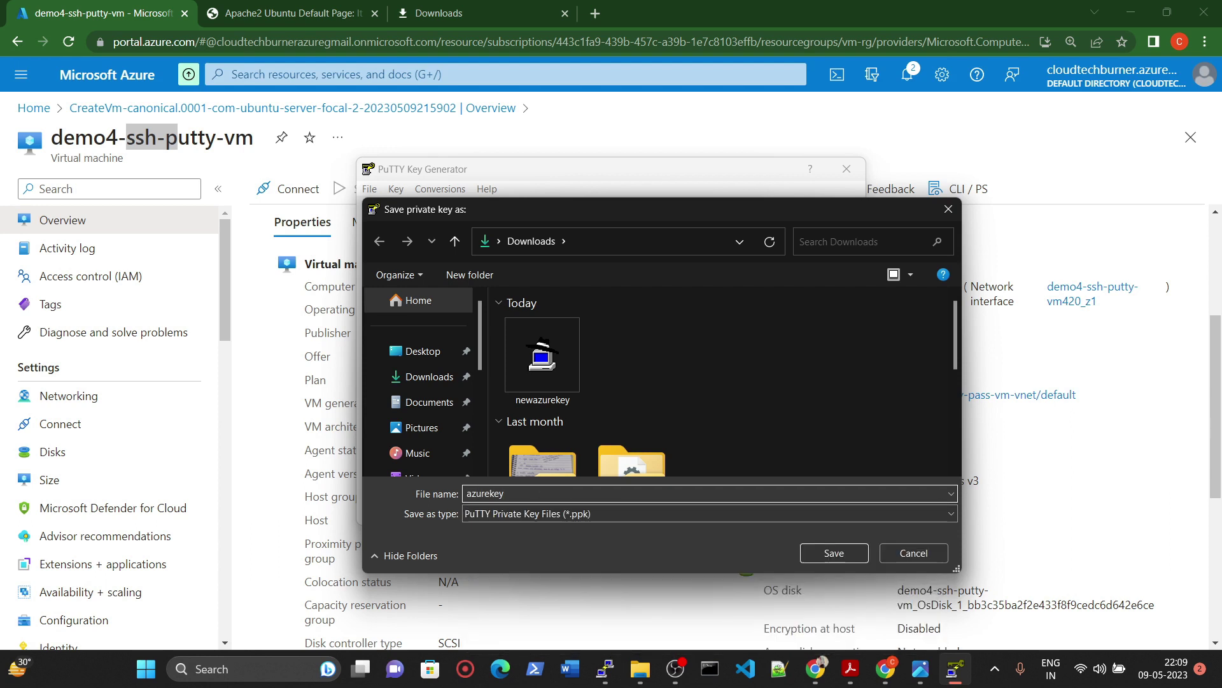
left_click(837, 554)
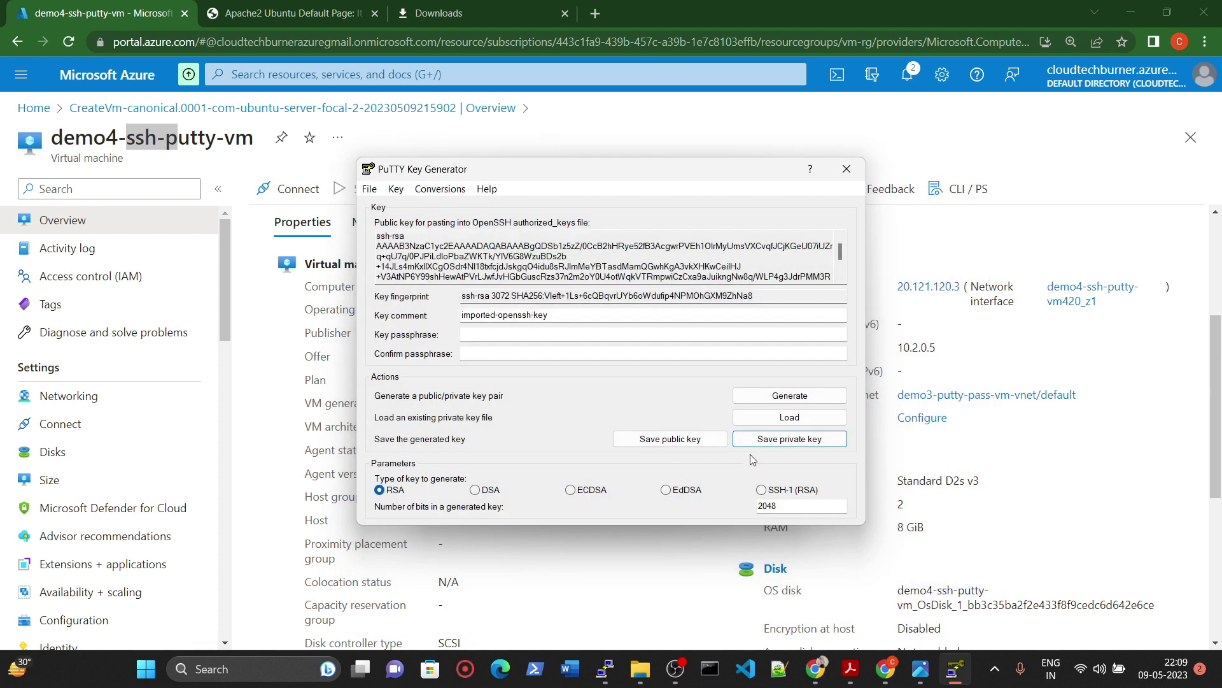
Check for the saved azurekeylatest file in PuTTYgen's key loading dialog, cancel it, and close PuTTYgen
left_click(786, 418)
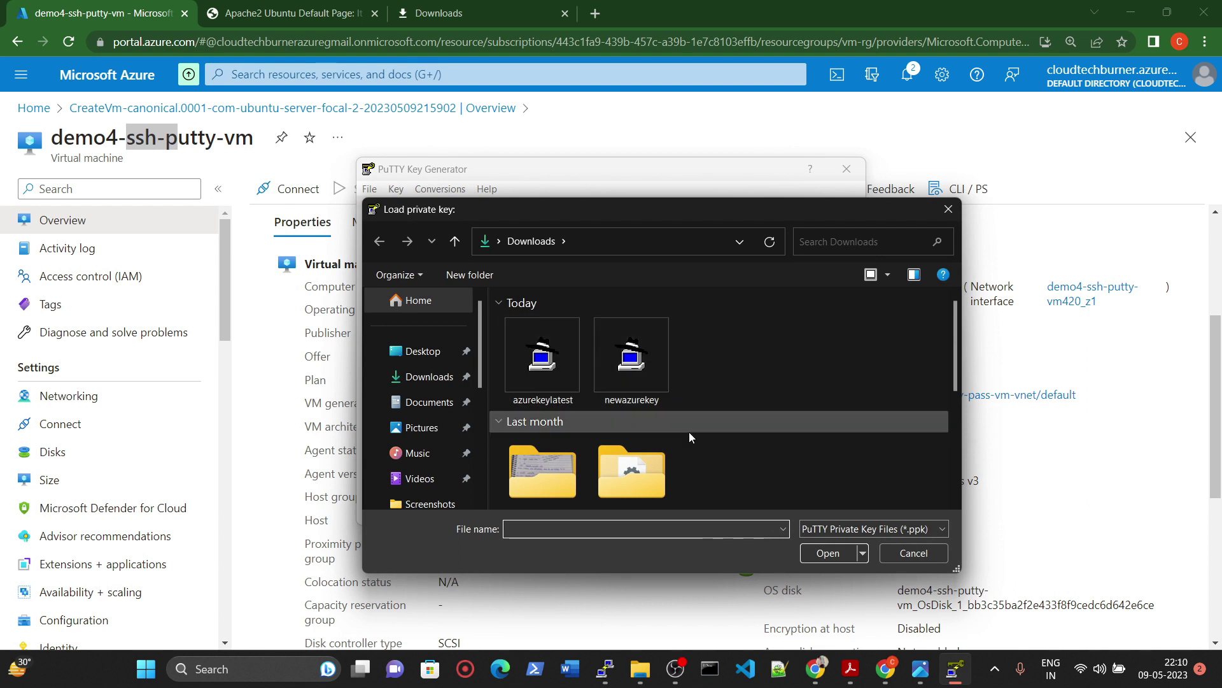
left_click(914, 553)
left_click(846, 168)
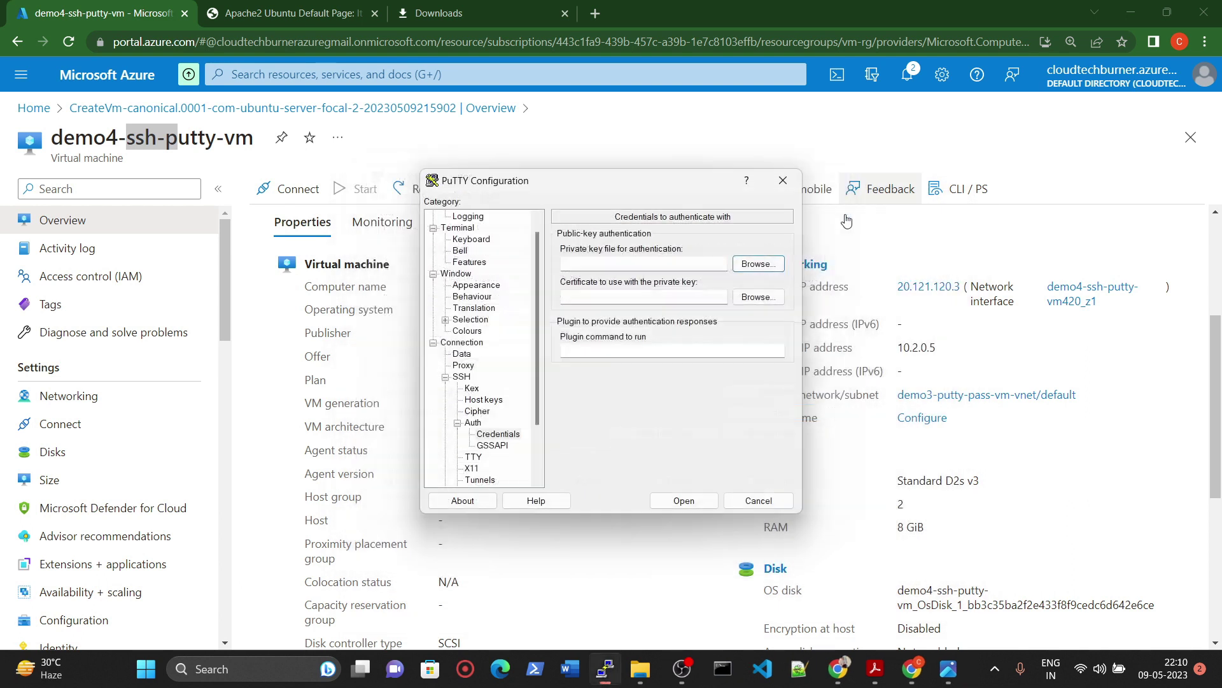
Reopen the PuTTY configuration, set the host to 20.121.120.3, and choose azurekeylatest from Downloads as the SSH private key file
left_click(791, 501)
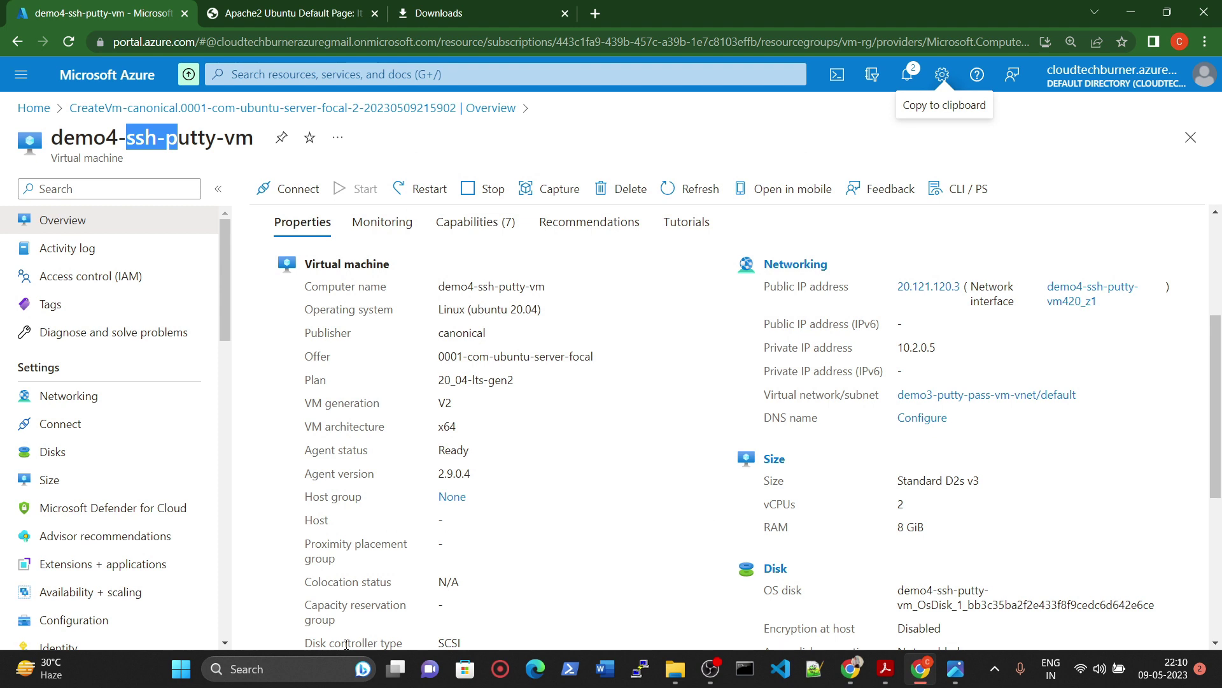
left_click(638, 672)
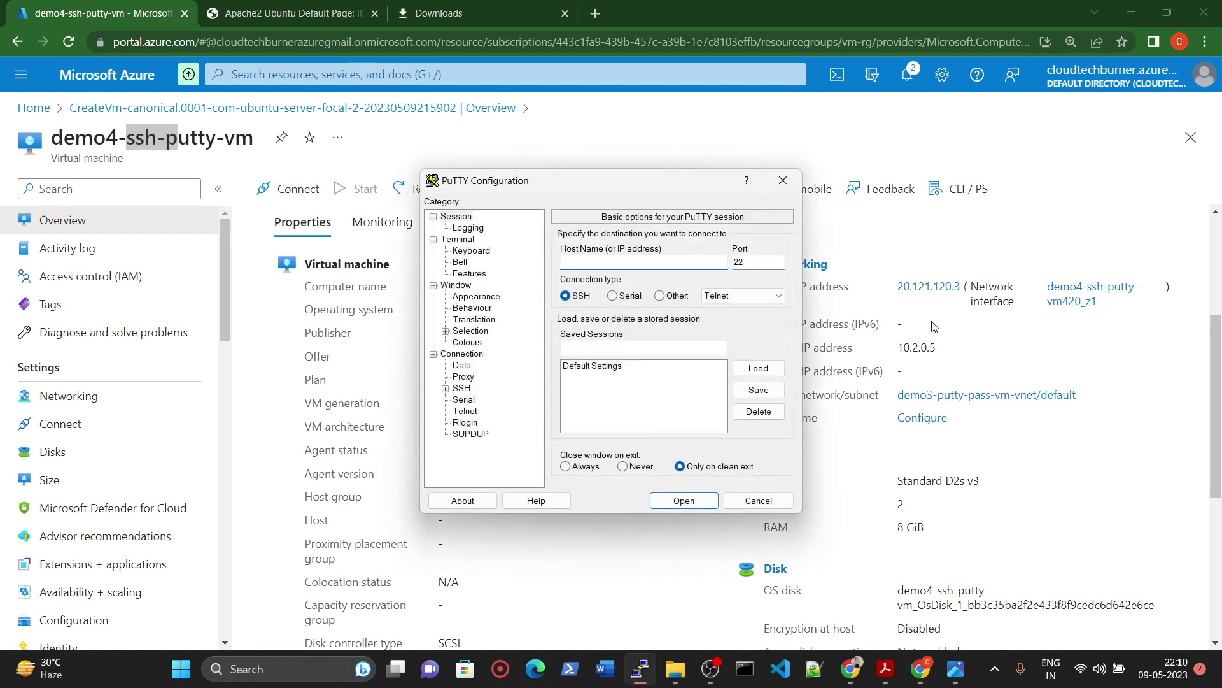
type("20.121.120.3")
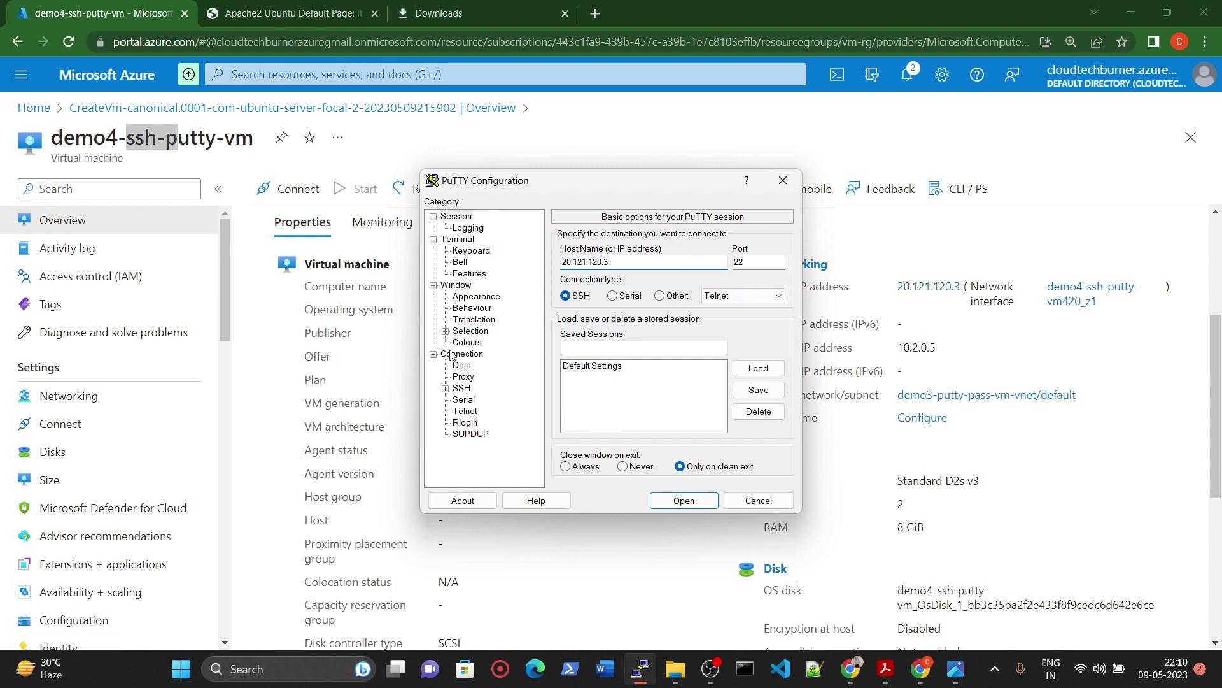
left_click(445, 389)
left_click(457, 423)
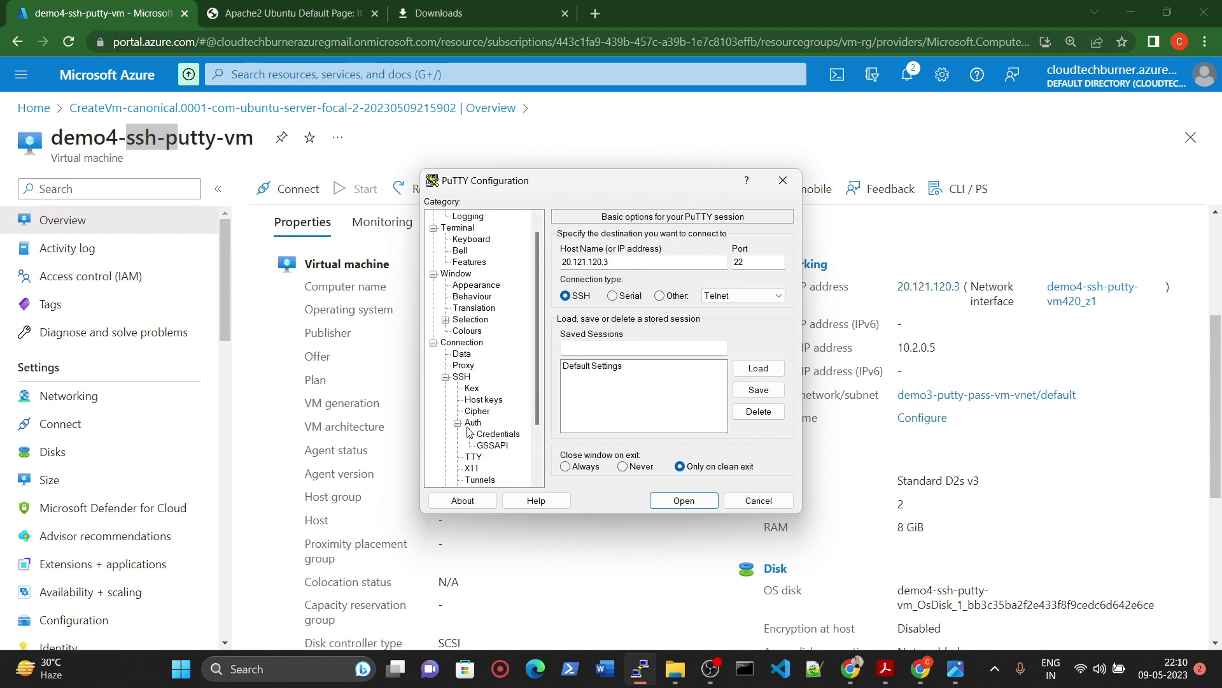
left_click(498, 433)
left_click(751, 272)
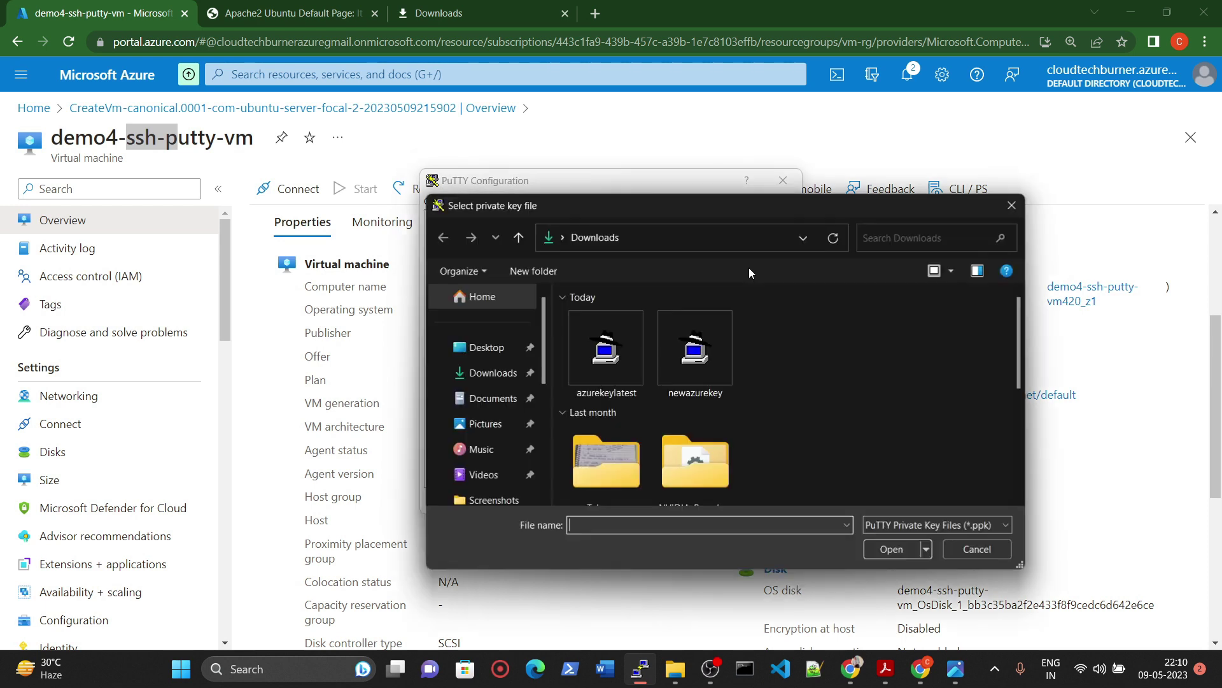
double_click(617, 356)
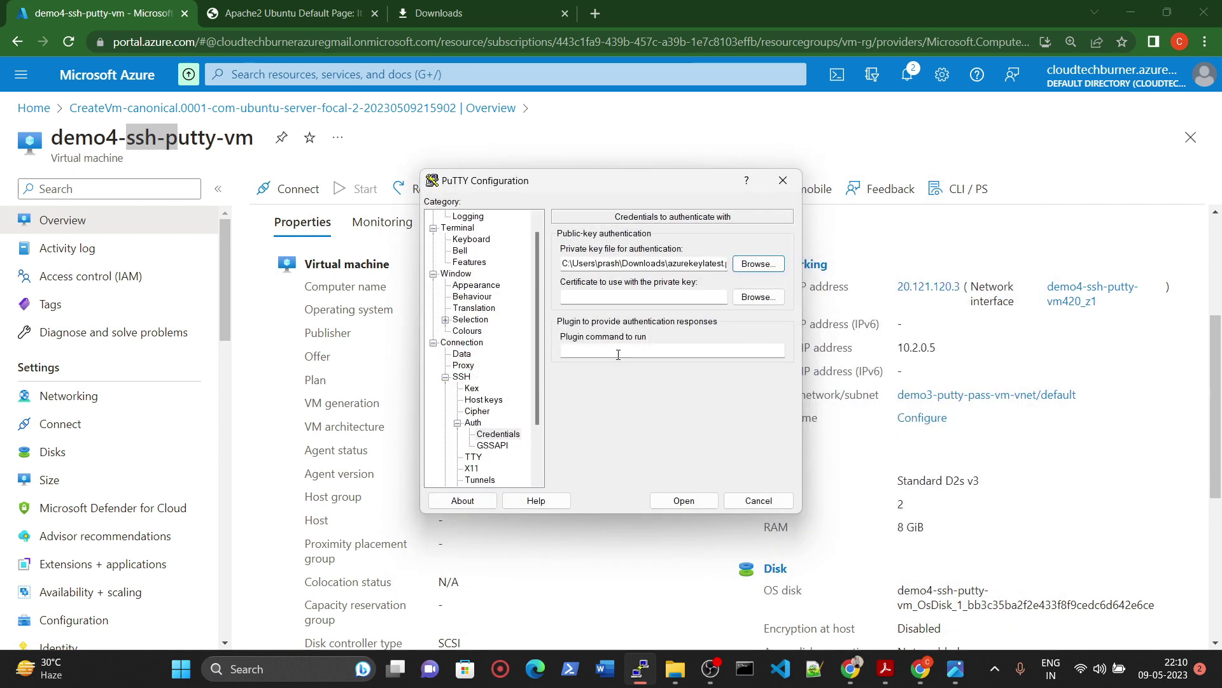
Open the SSH connection to demo4-ssh-putty-vm, log in as azureuser, and close the session after clearing the terminal
left_click(718, 502)
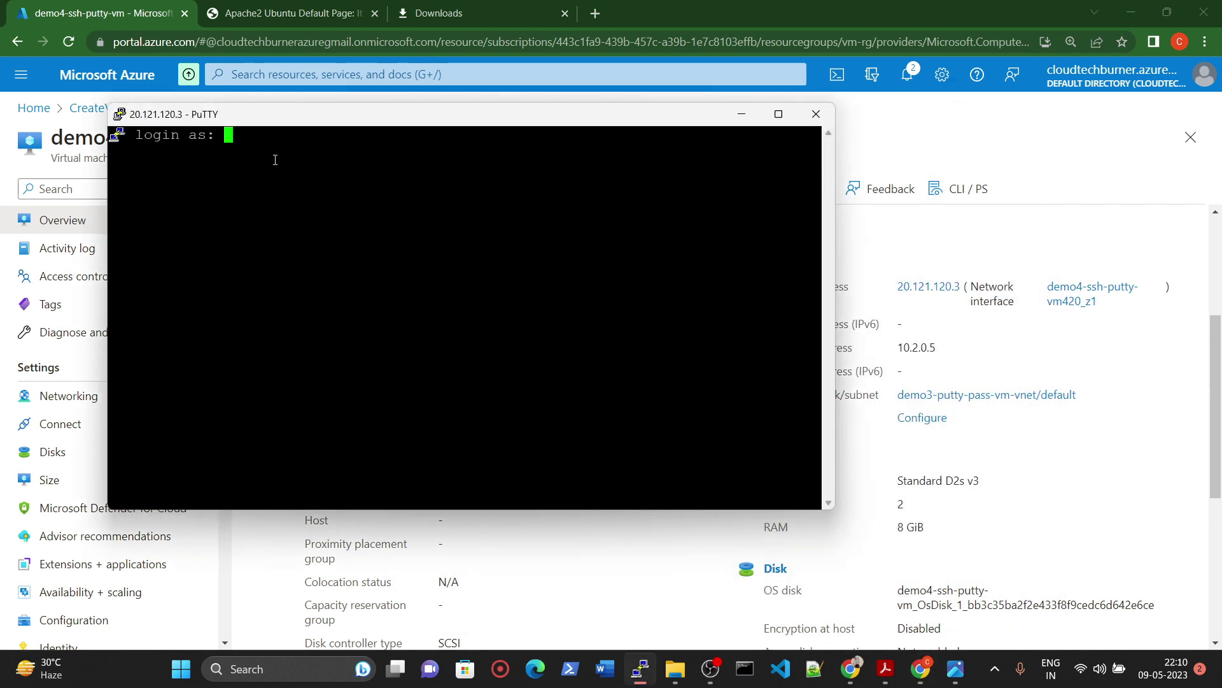
type("azureuser")
key("Return")
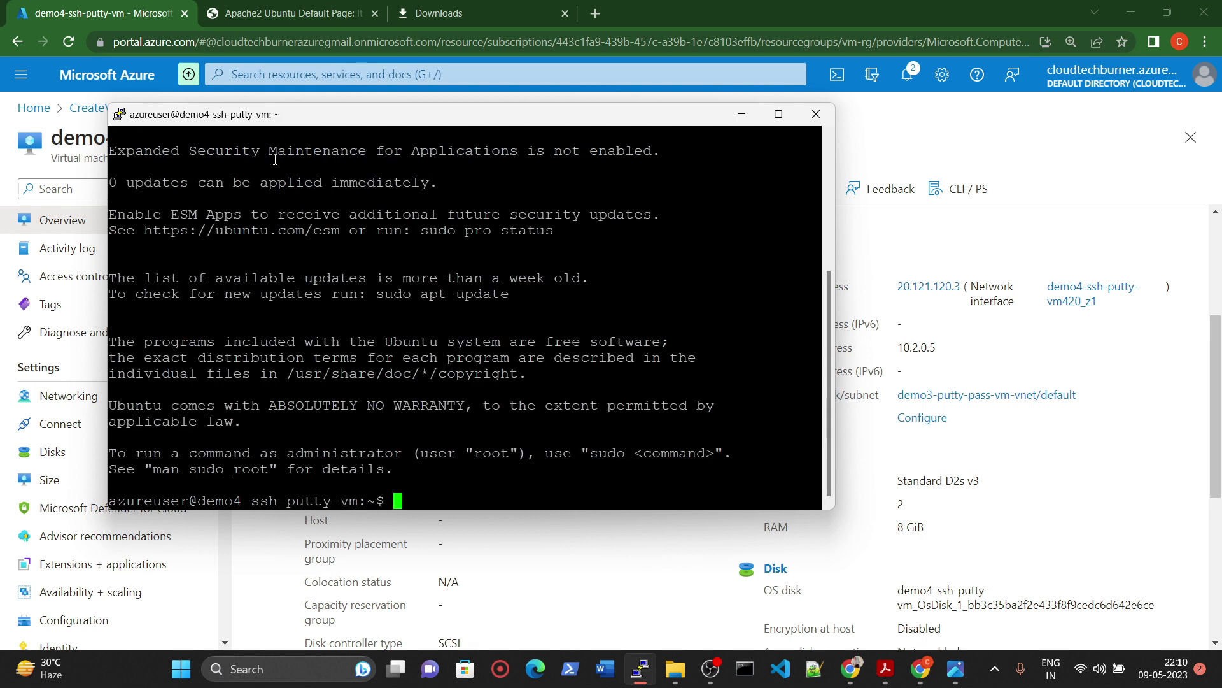
key("ctrl+l")
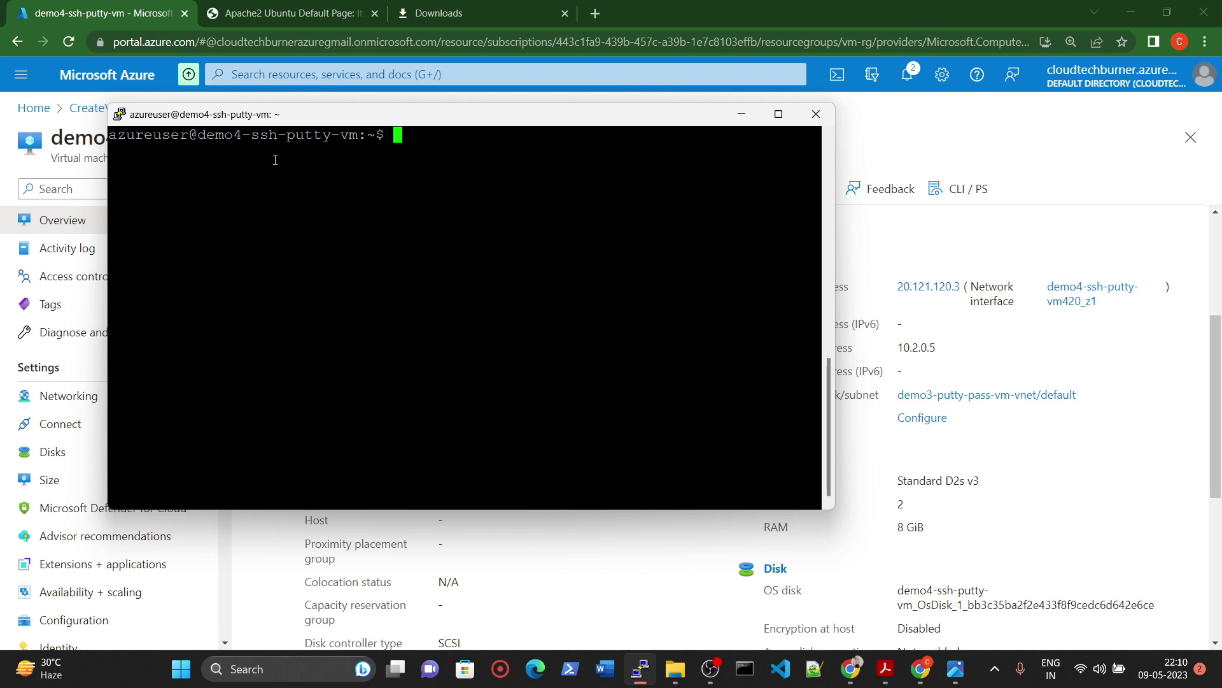
left_click(812, 118)
left_click(647, 391)
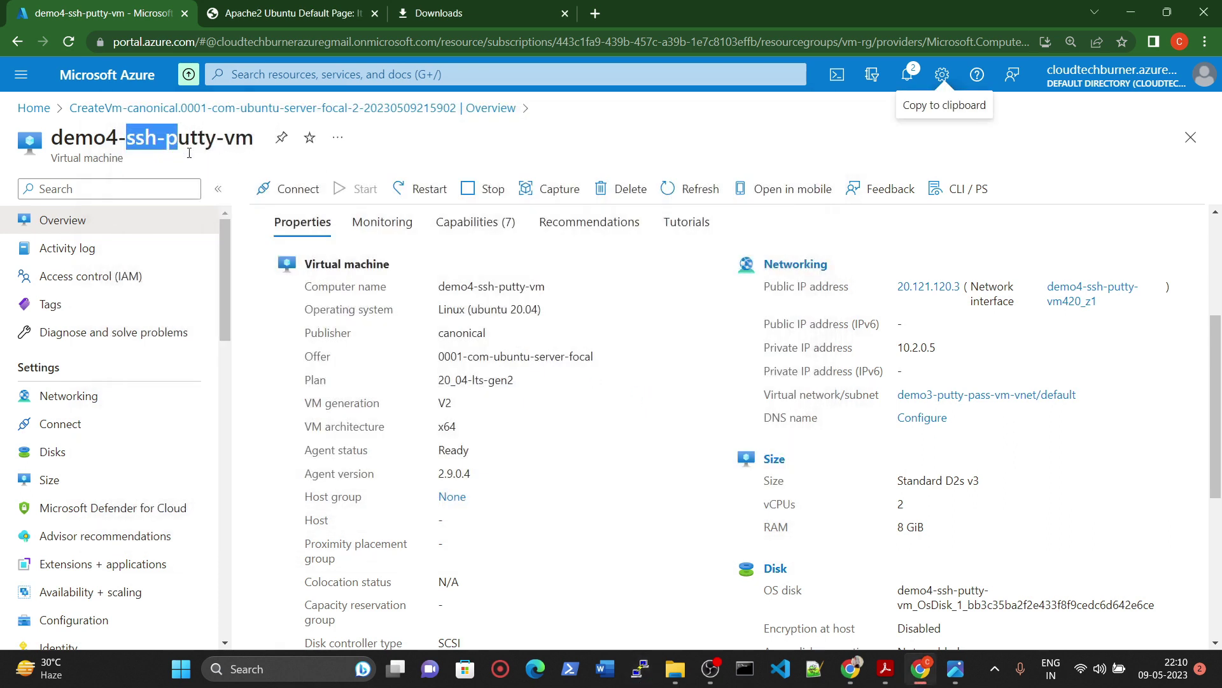
Start a new Azure virtual machine in the vm-rg resource group and name it demo5-windows-vm
left_click(33, 109)
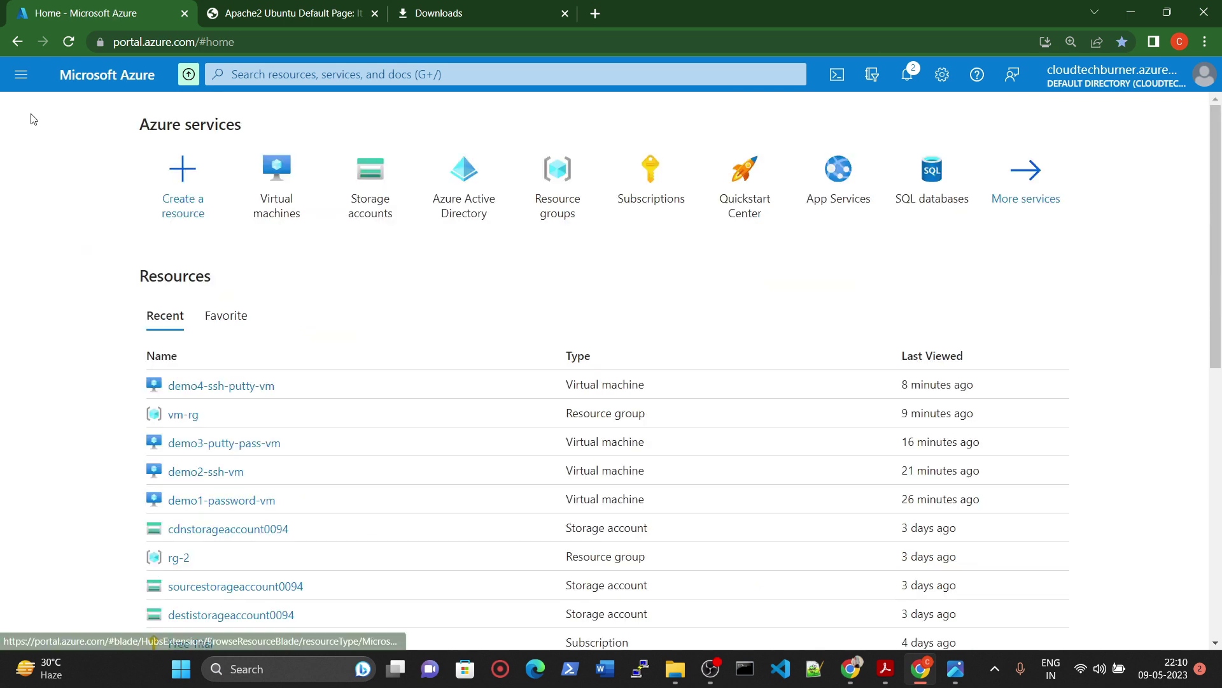
left_click(287, 191)
left_click(56, 189)
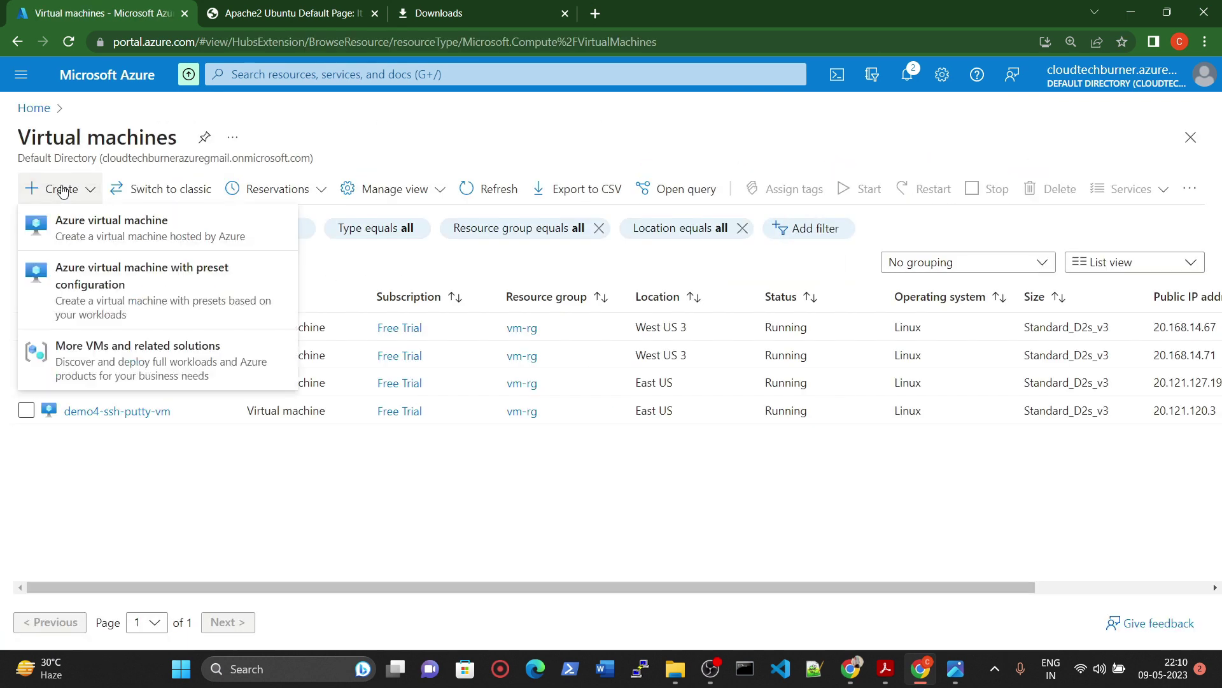
left_click(80, 231)
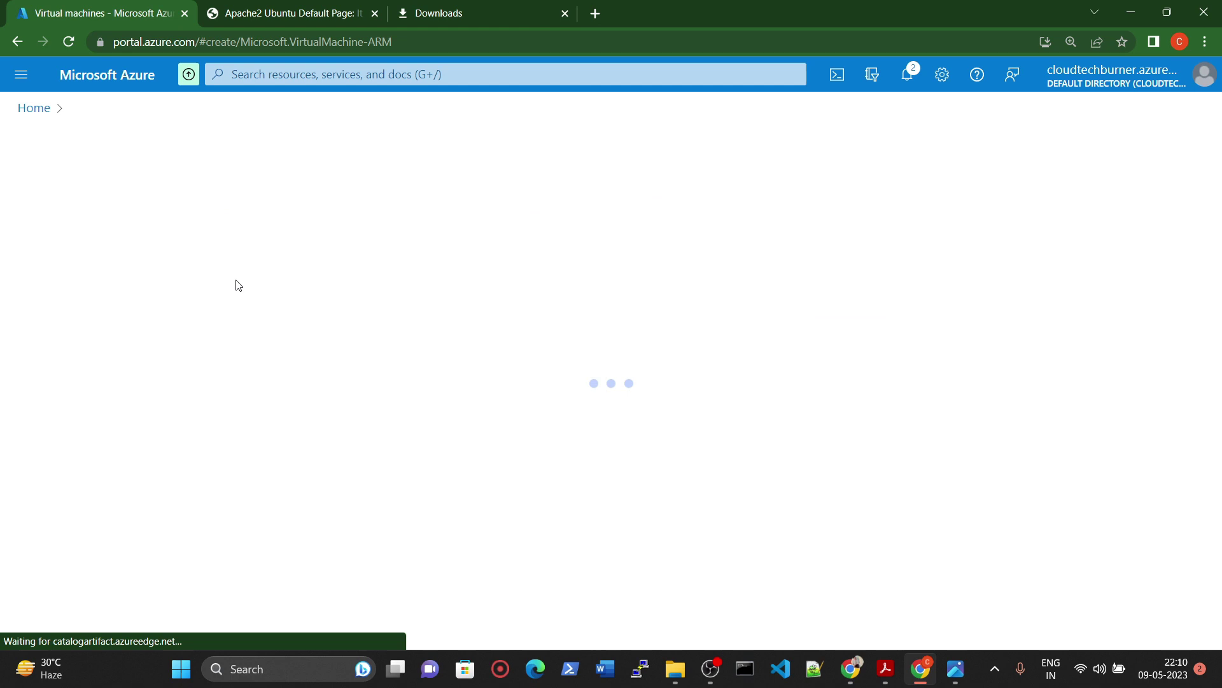
scroll(238, 284, "down", 2)
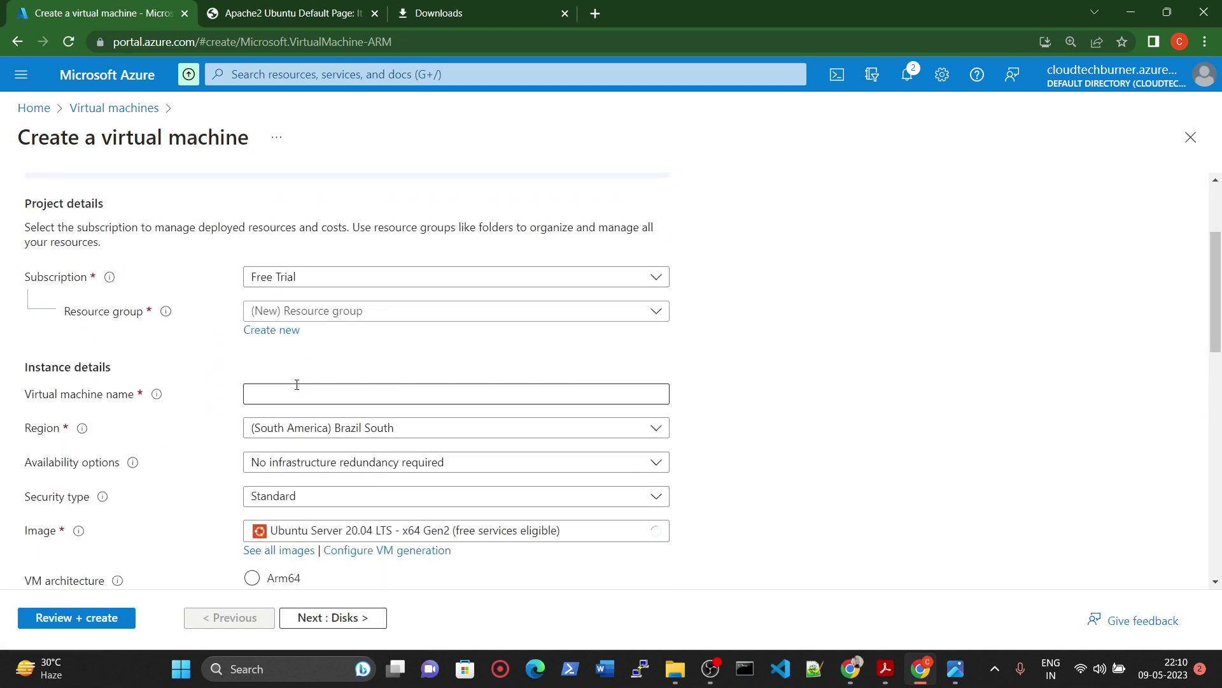
left_click(318, 312)
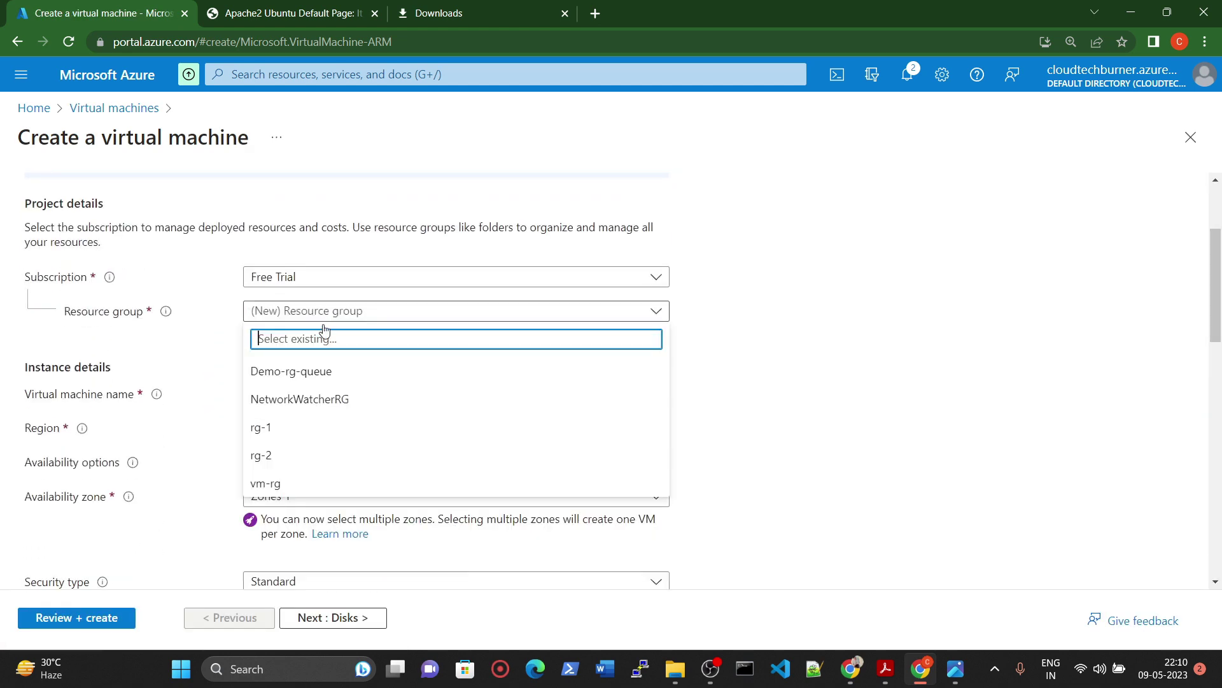
left_click(276, 483)
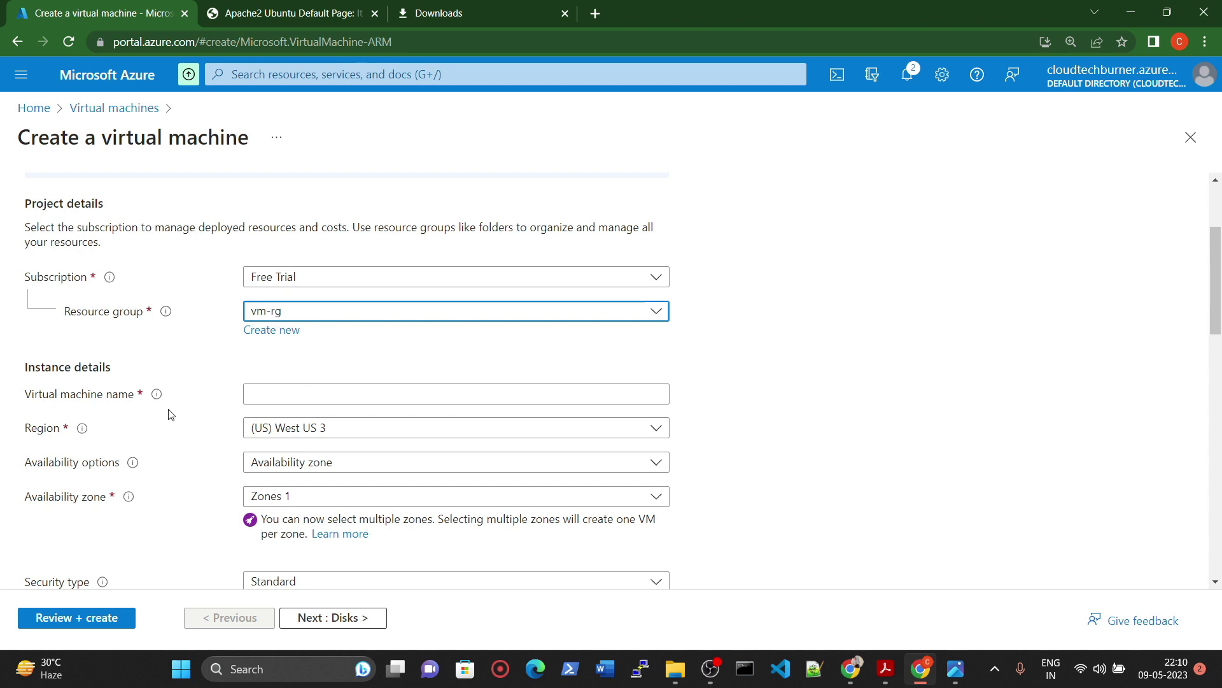
left_click(296, 395)
type("demo5-windows-")
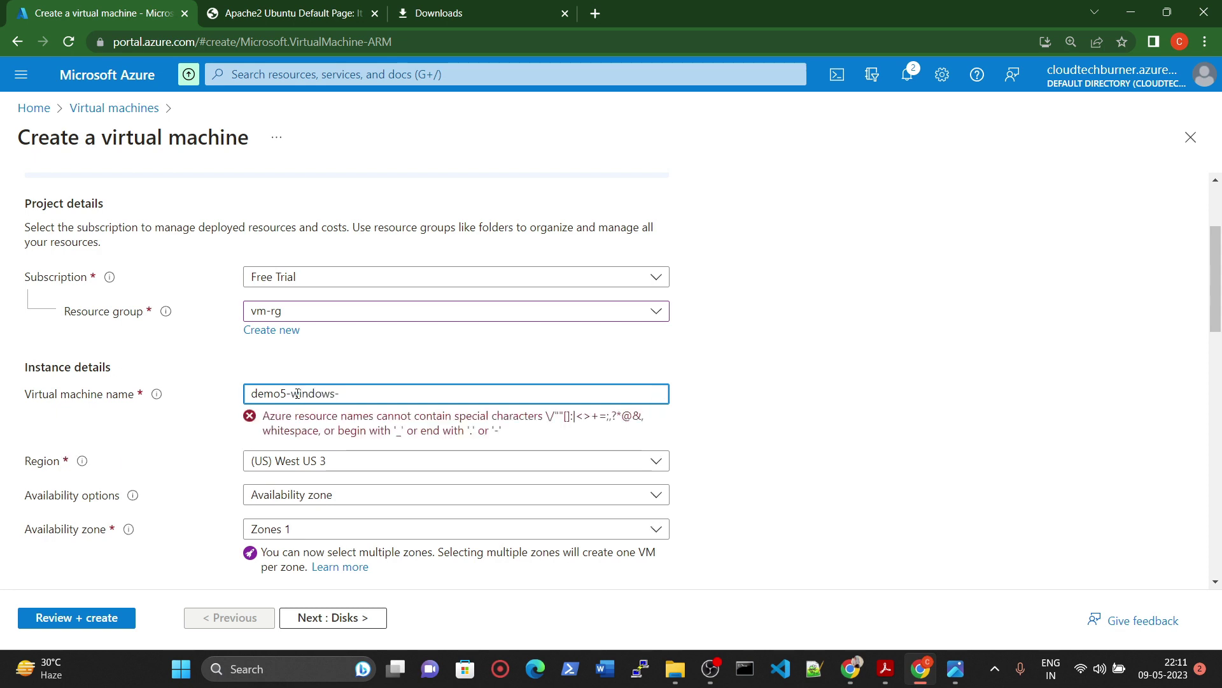
type("vm")
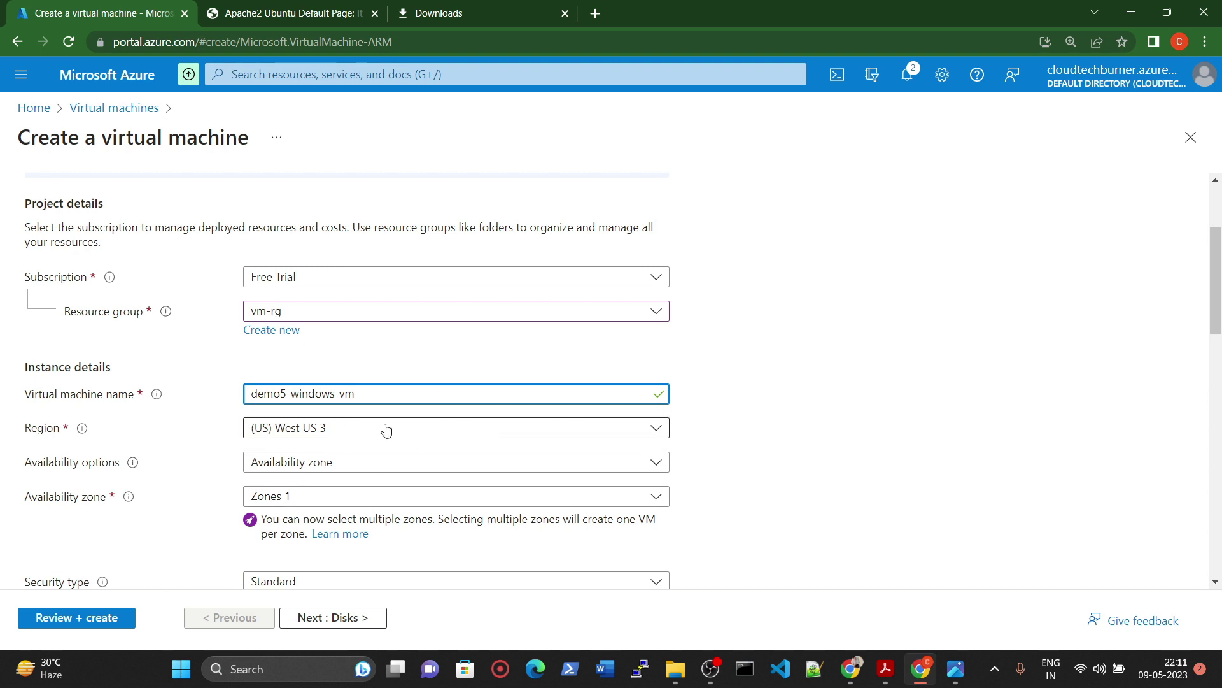
Choose Windows Server 2022 Datacenter: Azure Edition - x64 Gen2 as the image for demo5-windows-vm
scroll(349, 464, "down", 1)
scroll(349, 465, "down", 2)
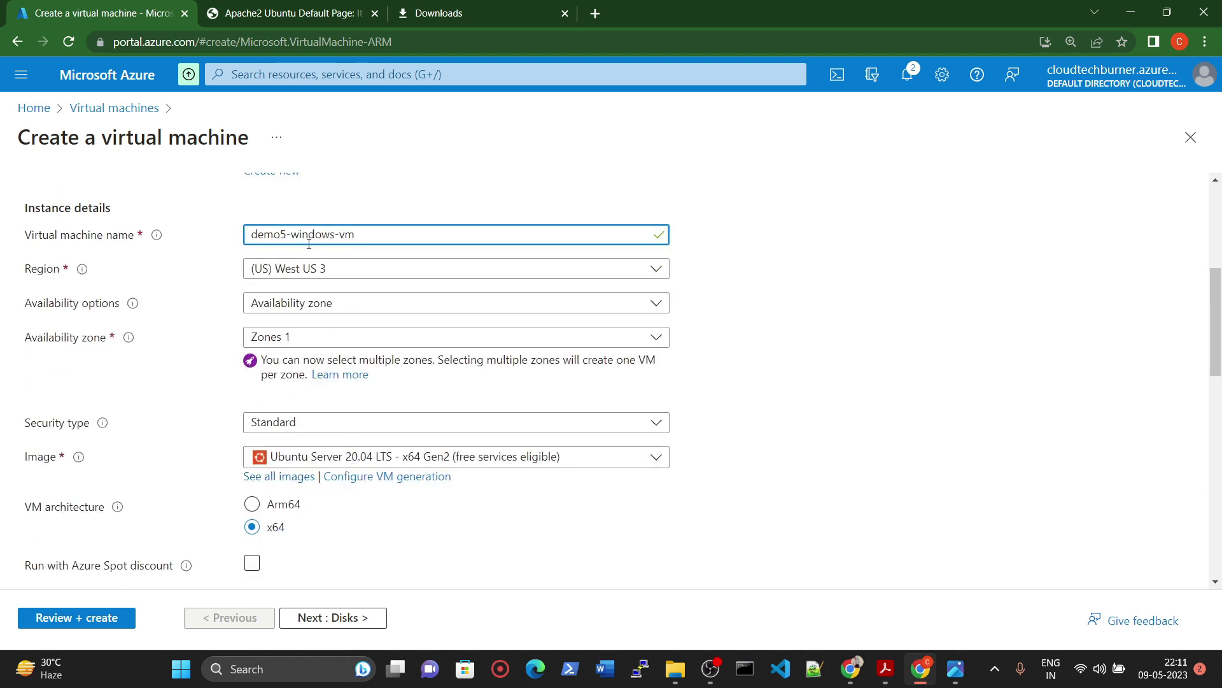
scroll(361, 505, "down", 3)
scroll(336, 432, "up", 3)
left_click(322, 457)
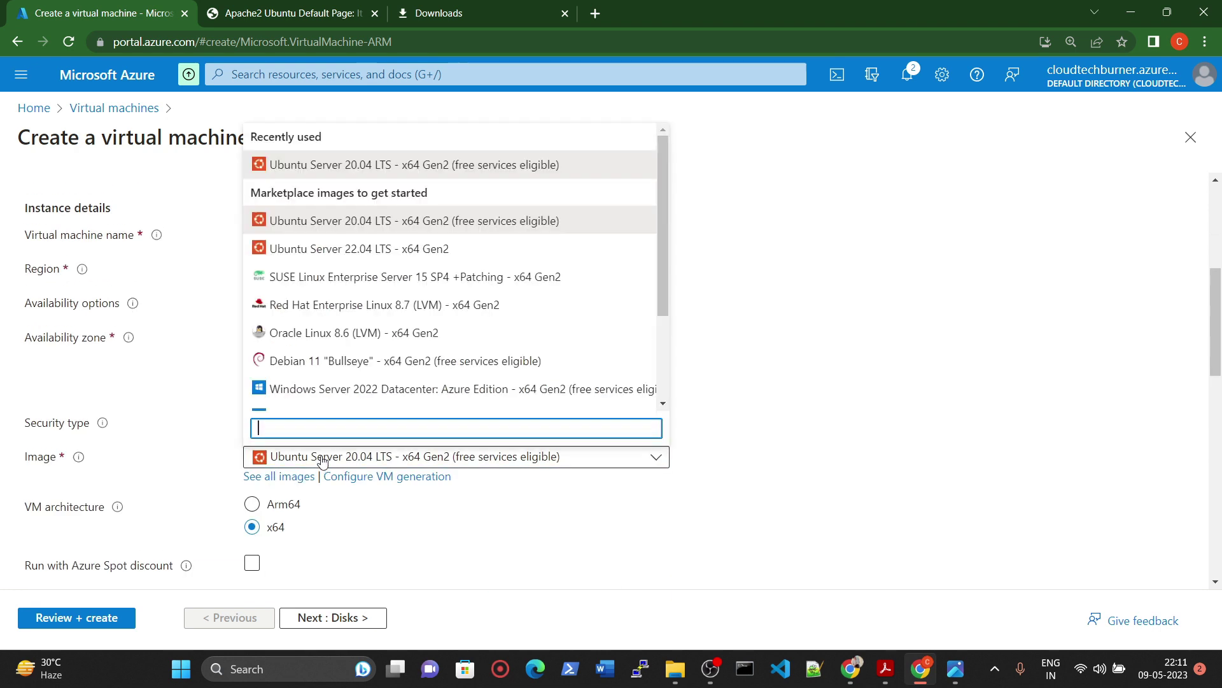
scroll(380, 312, "down", 1)
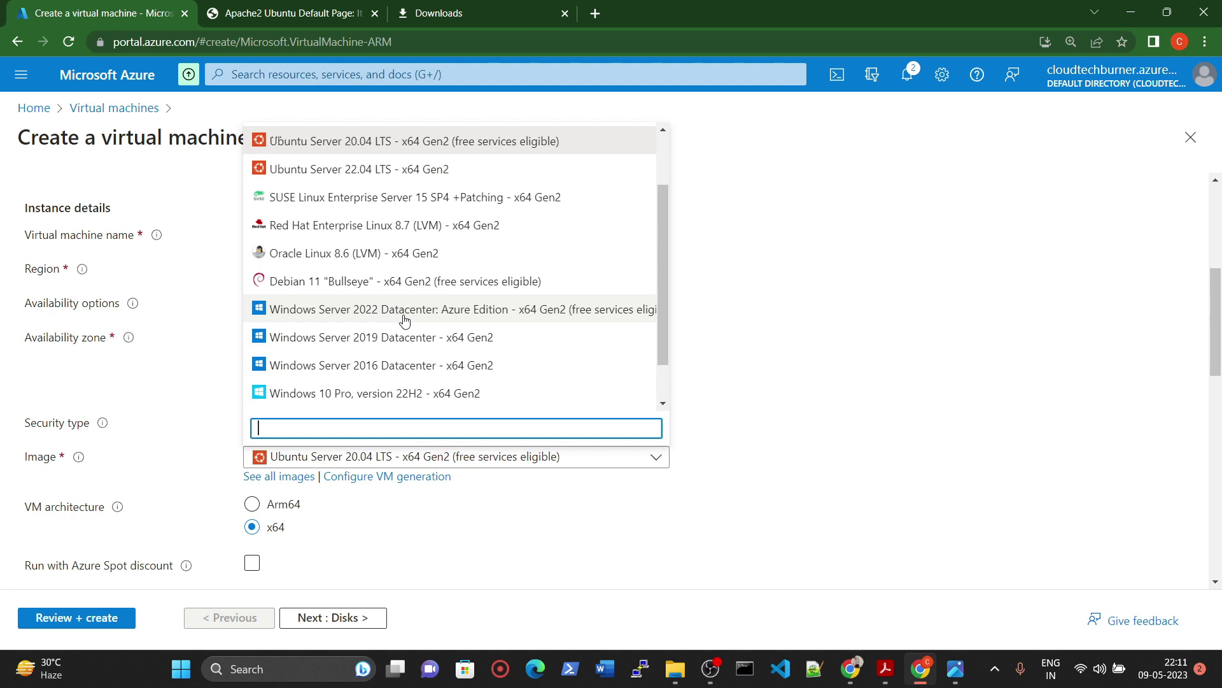
left_click(513, 318)
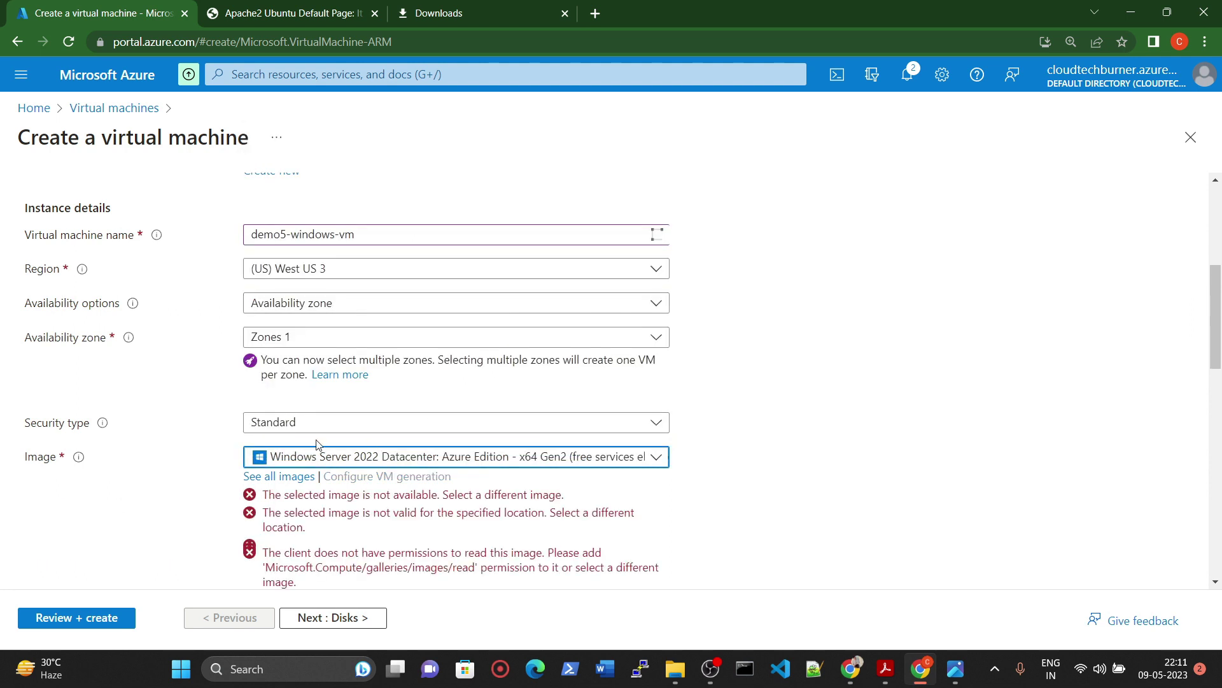
Check the VM size choices, administrator account and inbound port settings, and discard the unfinished virtual machine form
scroll(312, 439, "down", 5)
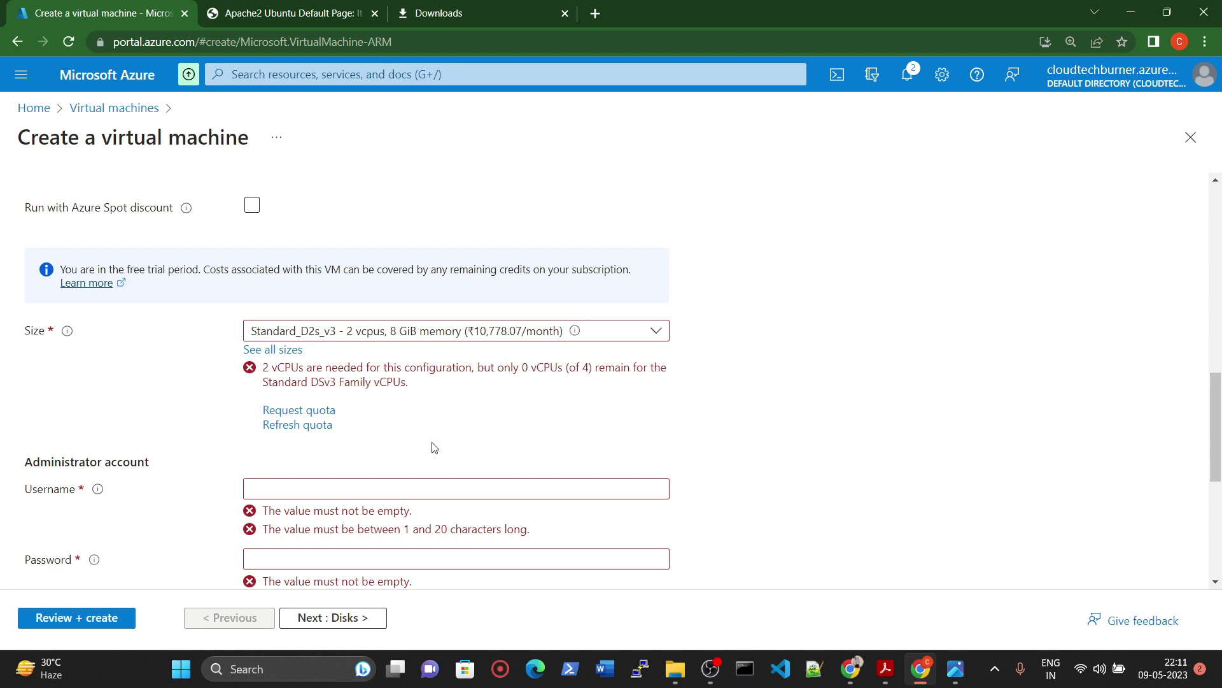
scroll(433, 459, "down", 5)
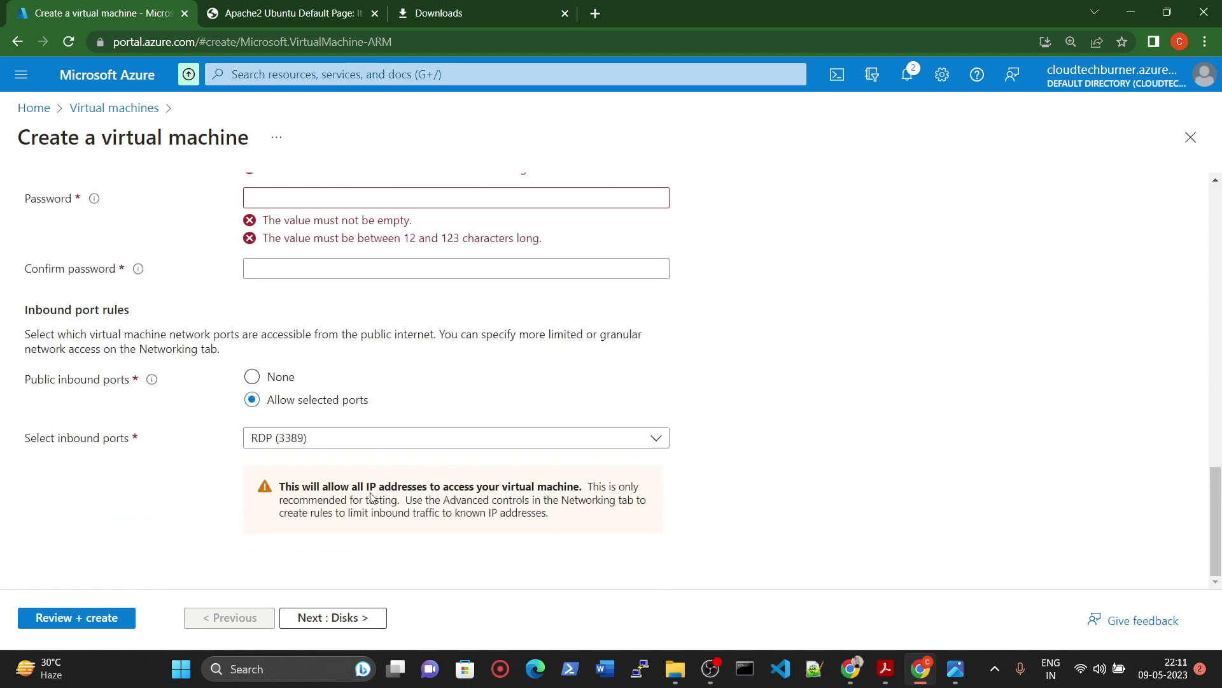
scroll(372, 497, "up", 5)
left_click(377, 295)
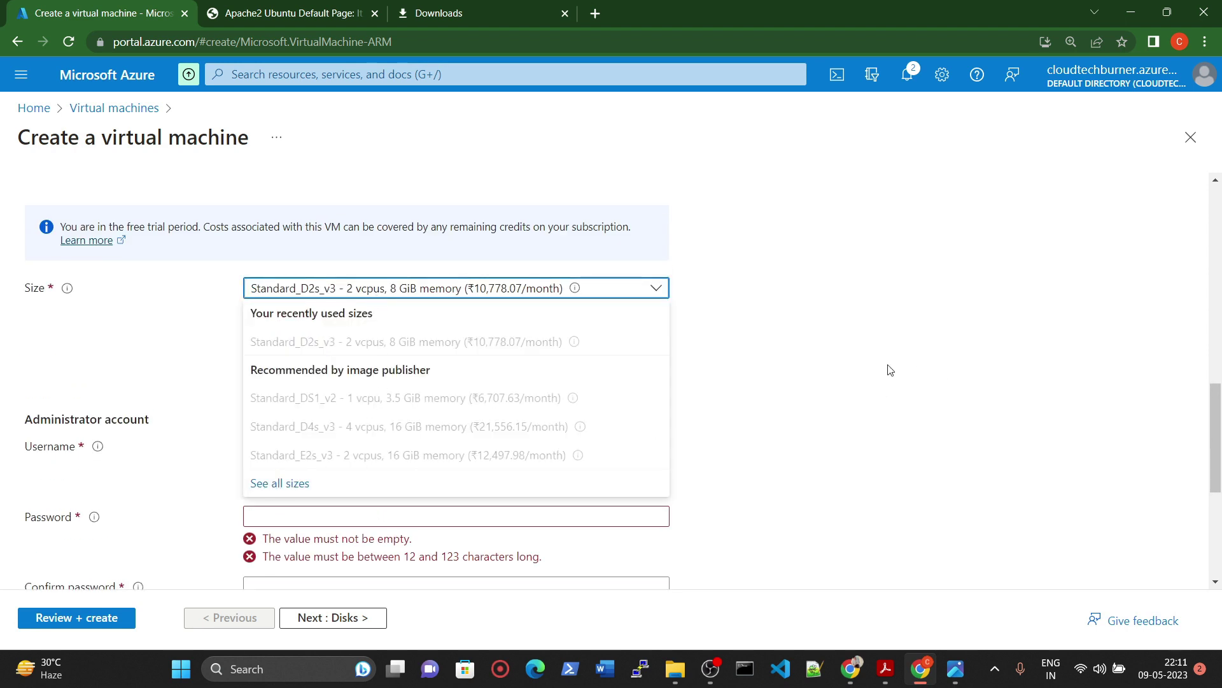
scroll(891, 369, "up", 10)
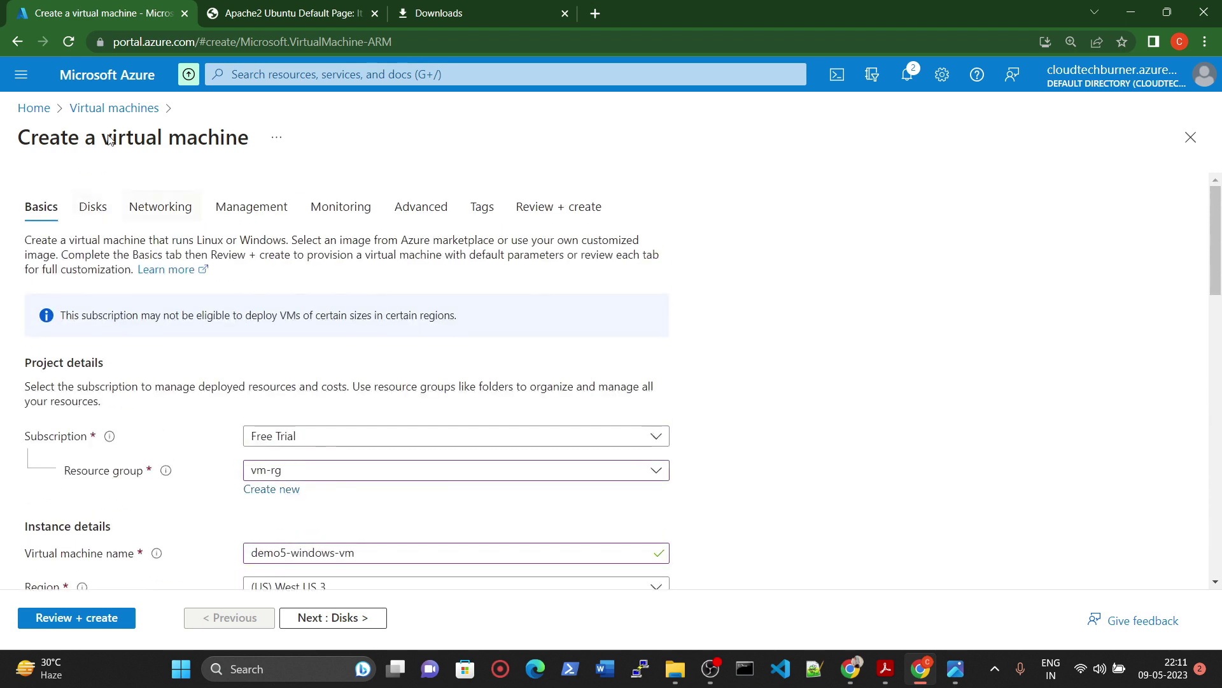
left_click(34, 108)
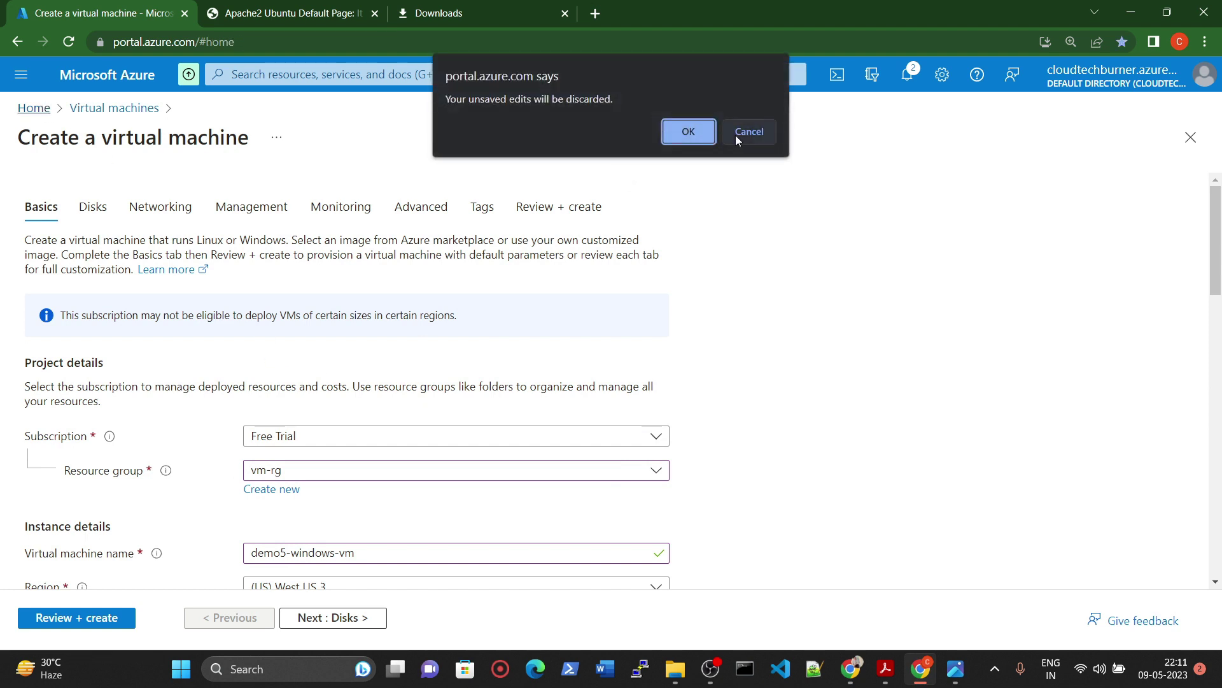
left_click(688, 131)
Force delete demo2-ssh-vm and demo3-putty-pass-vm from the virtual machines list, confirming with yes, and check the deletion's progress in the notifications
left_click(292, 179)
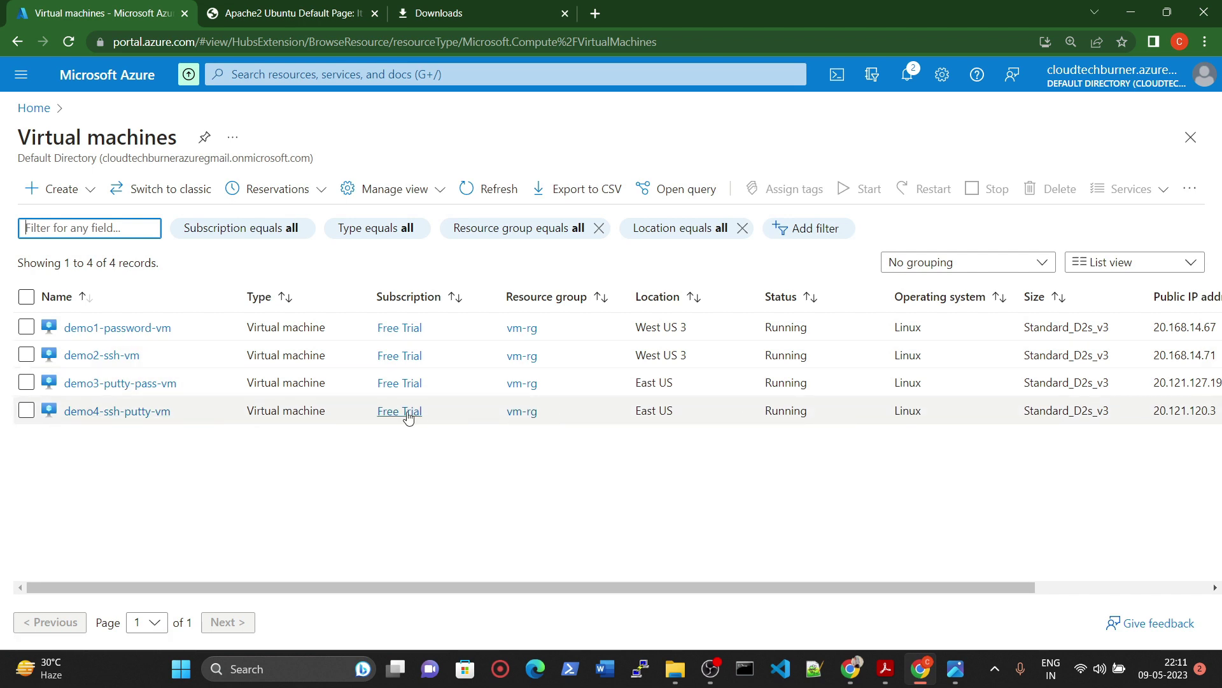
left_click(26, 356)
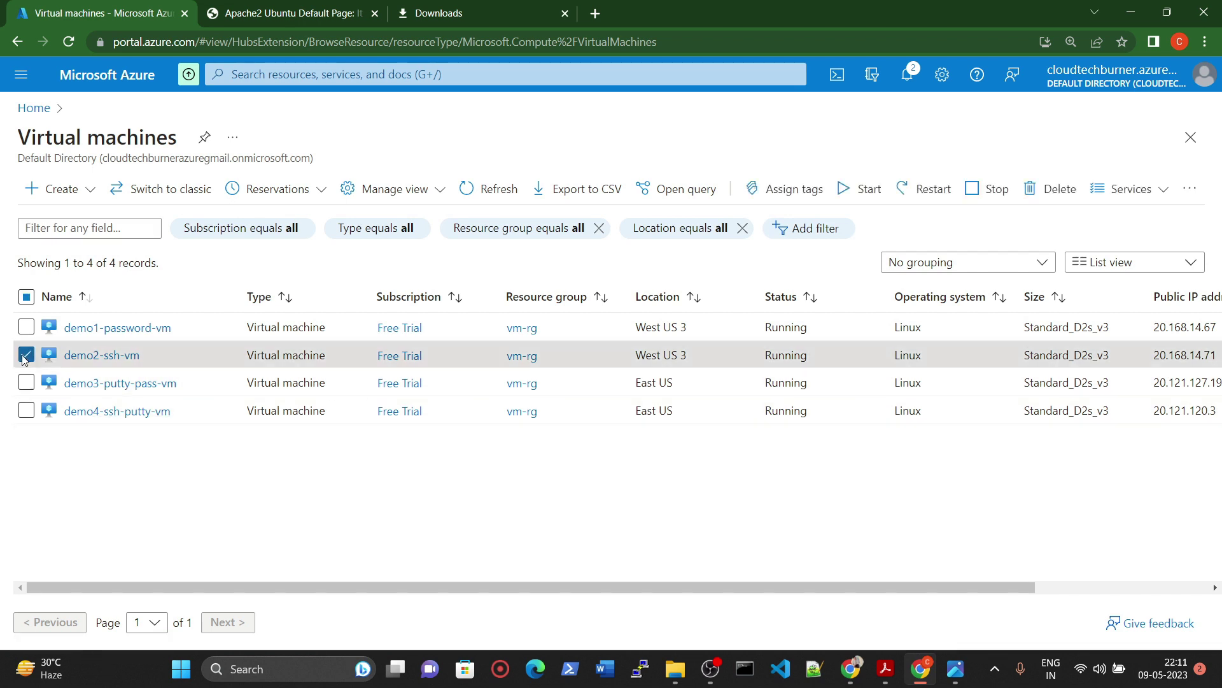
left_click(26, 383)
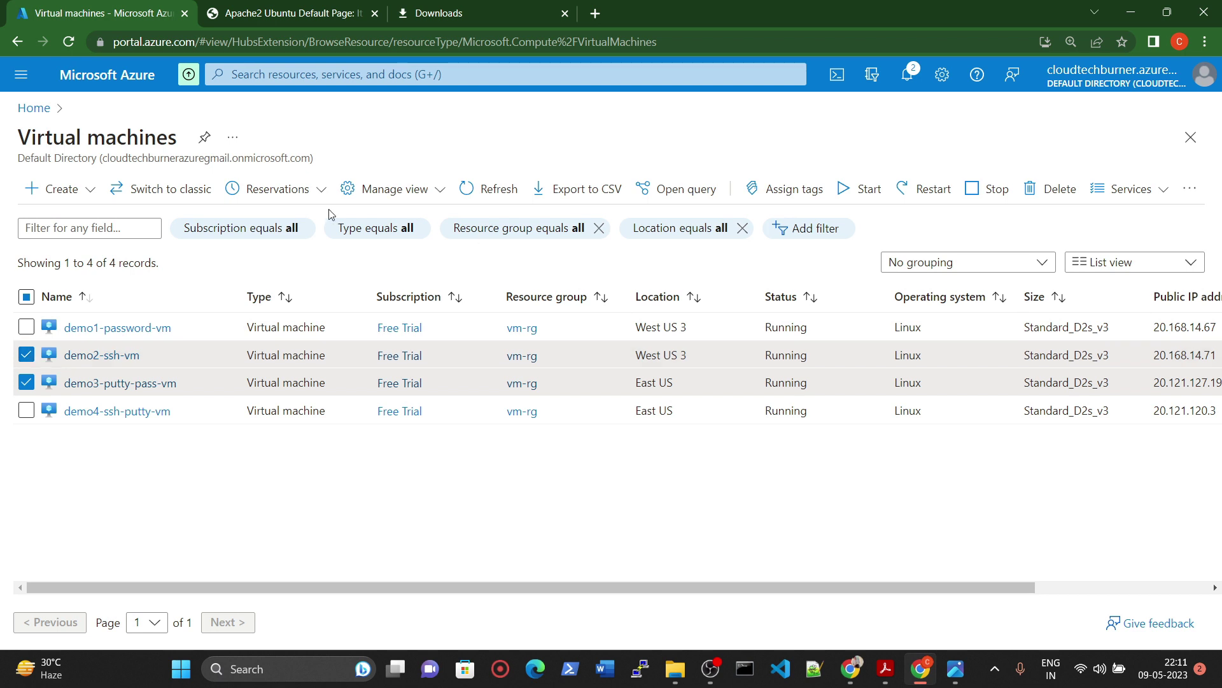
left_click(1049, 197)
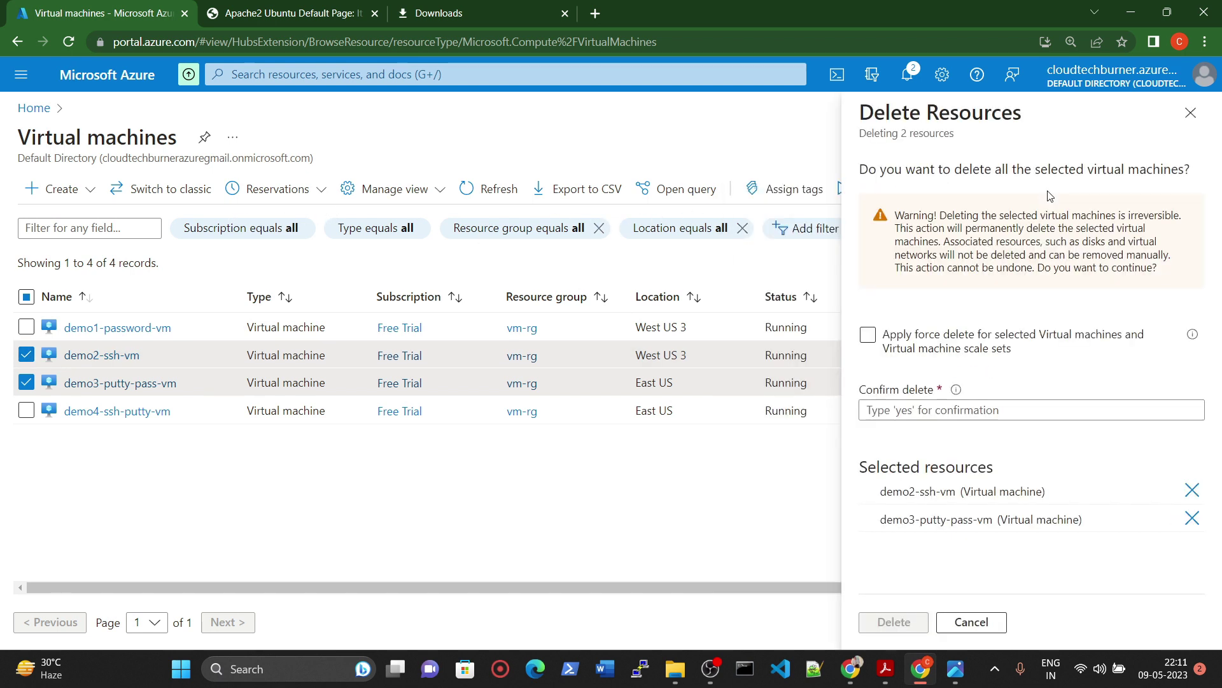
left_click(878, 342)
left_click(913, 411)
type("yes")
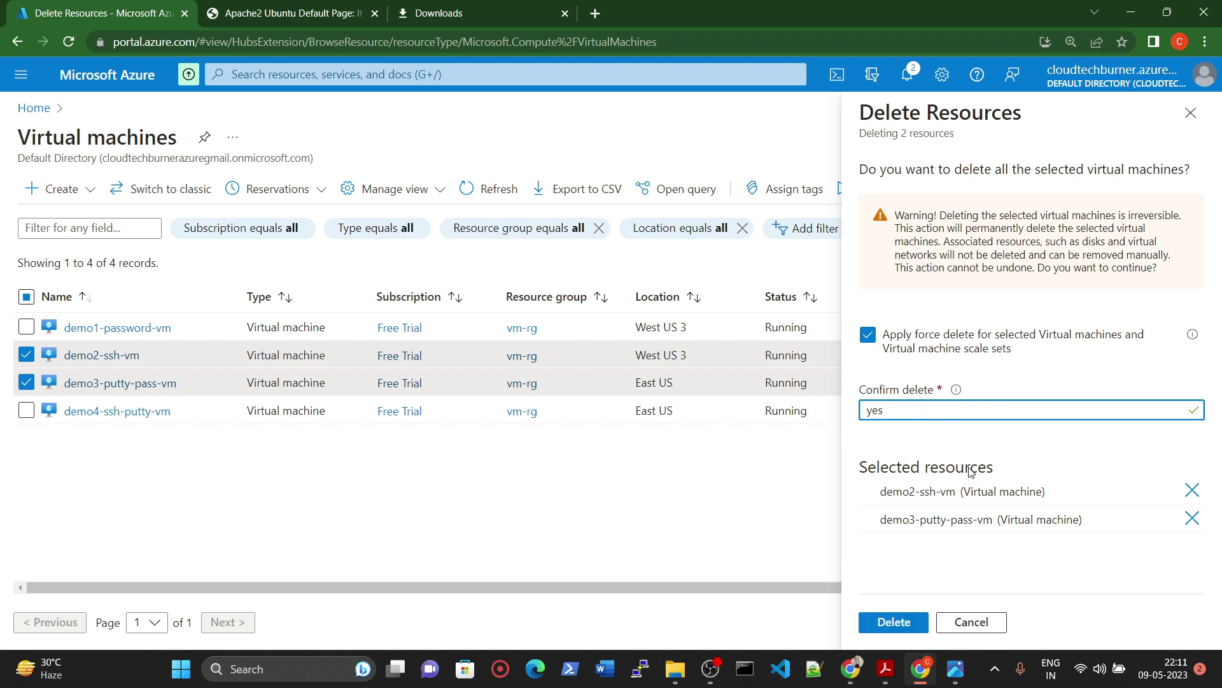
left_click(902, 626)
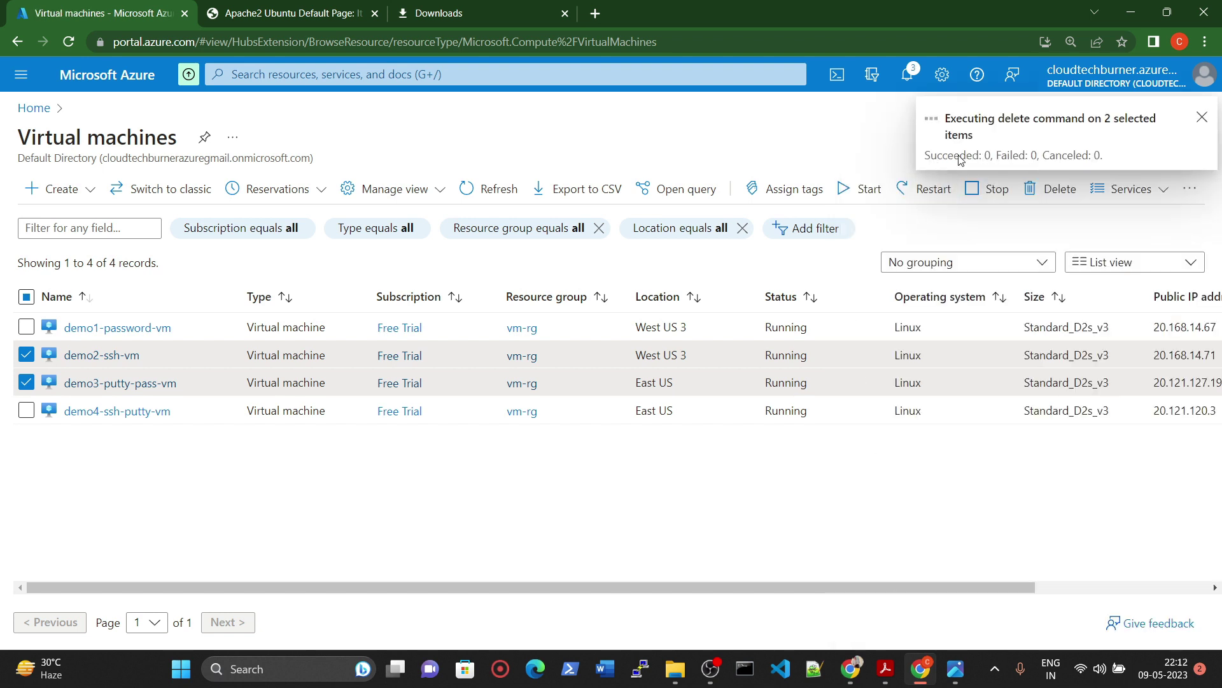
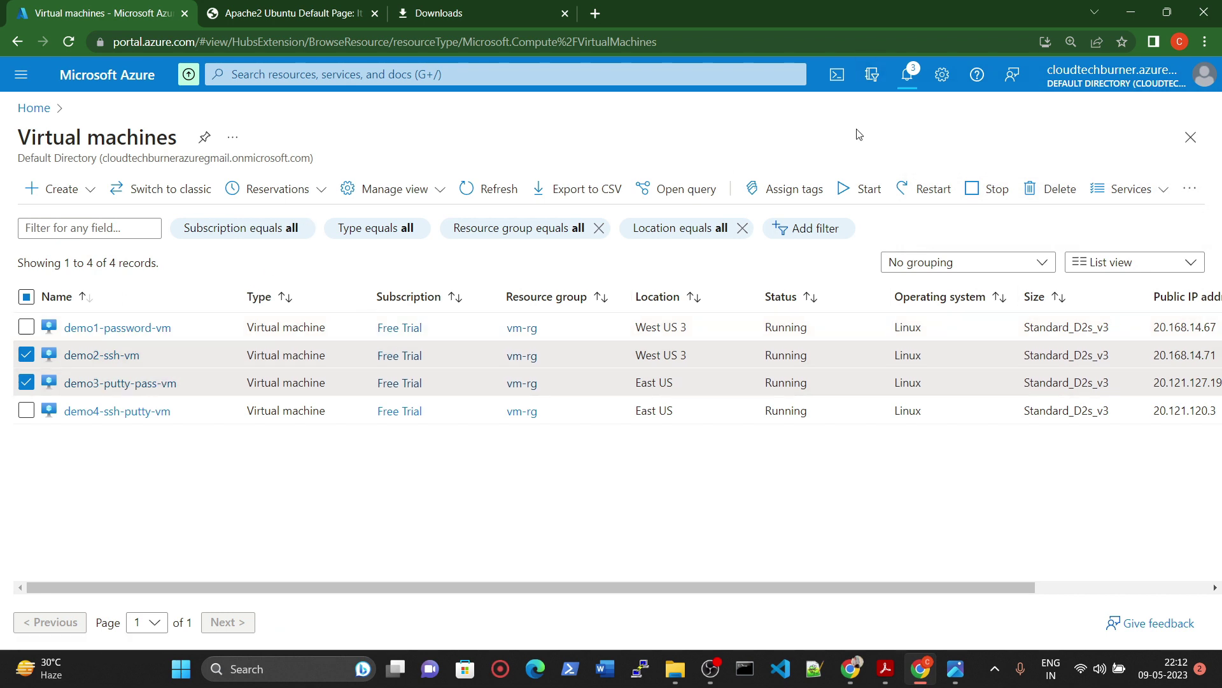
left_click(906, 87)
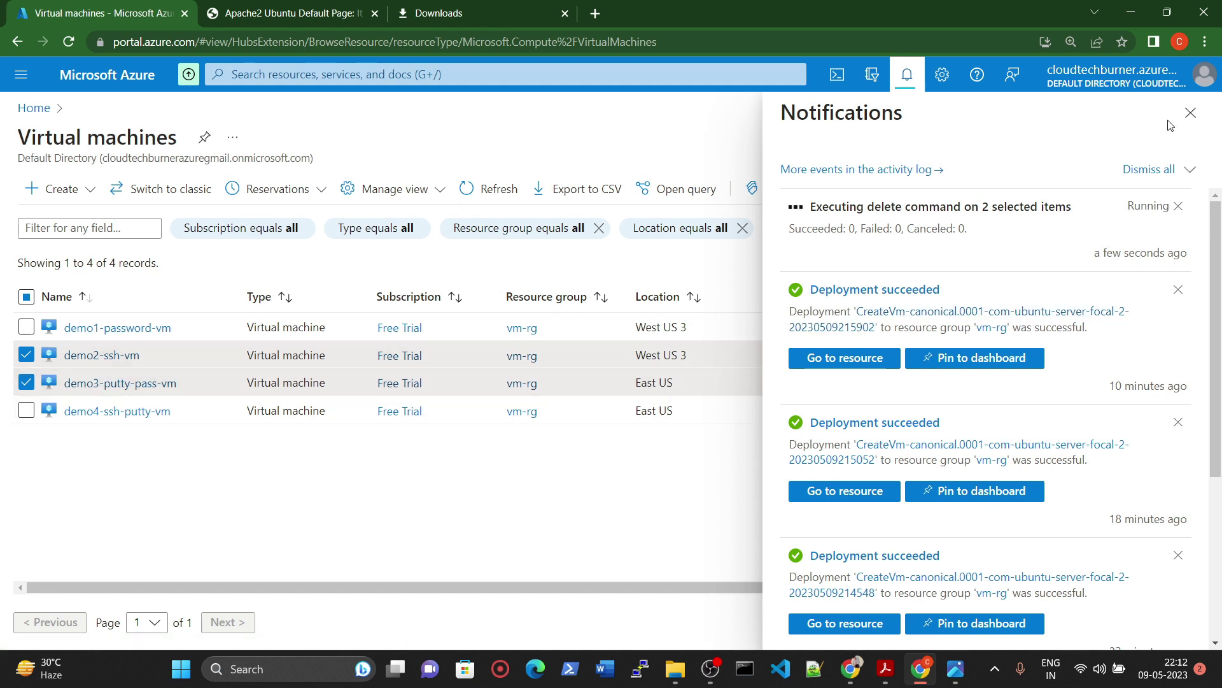
Start a new virtual machine from the virtual machines list in the vm-rg resource group and name it demo5-windows-vm
left_click(1188, 116)
left_click(61, 188)
left_click(119, 227)
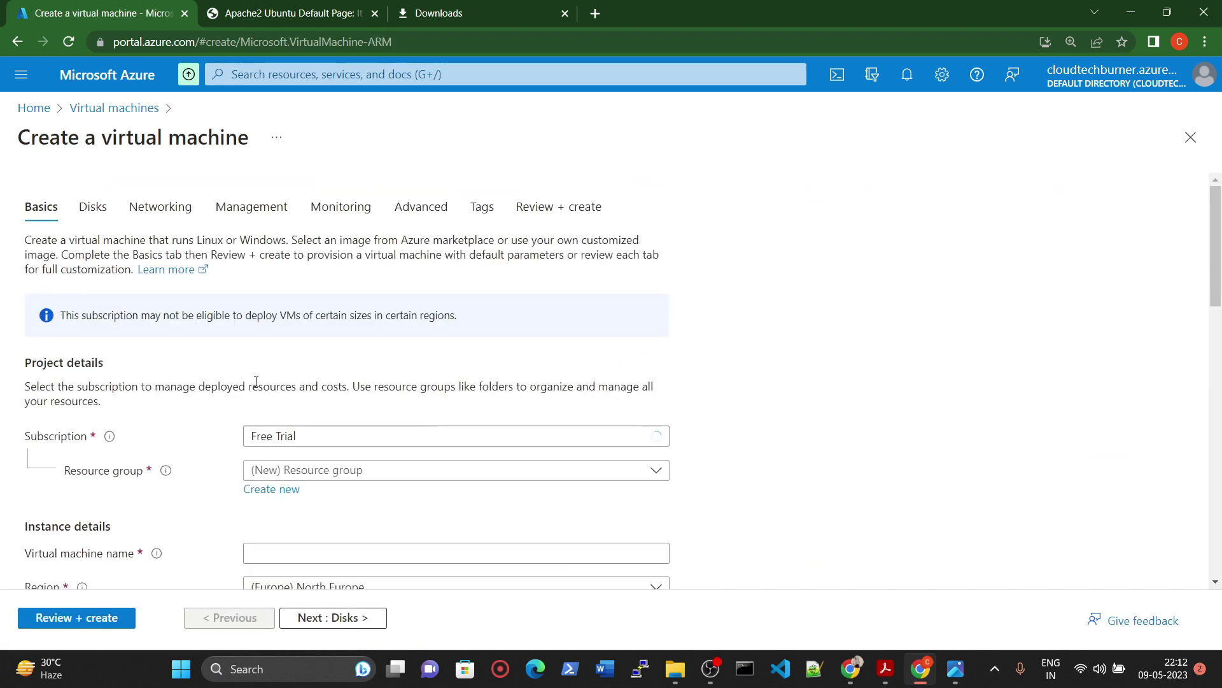
scroll(286, 370, "down", 3)
left_click(328, 312)
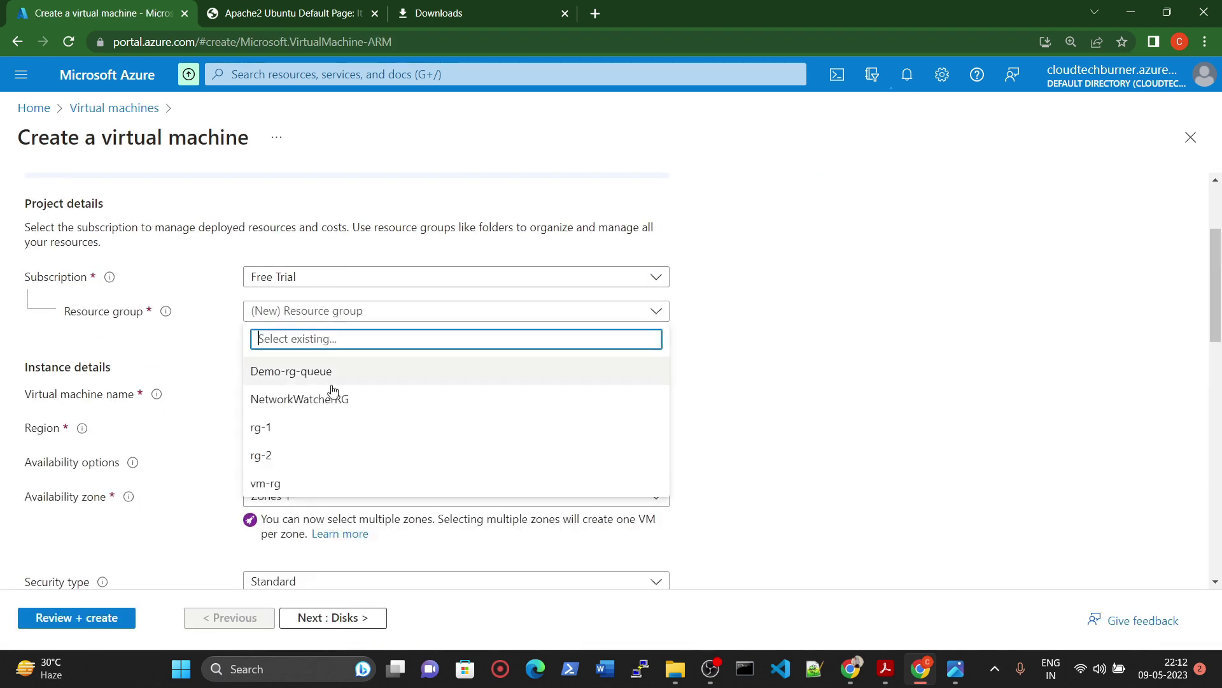
left_click(325, 479)
left_click(326, 395)
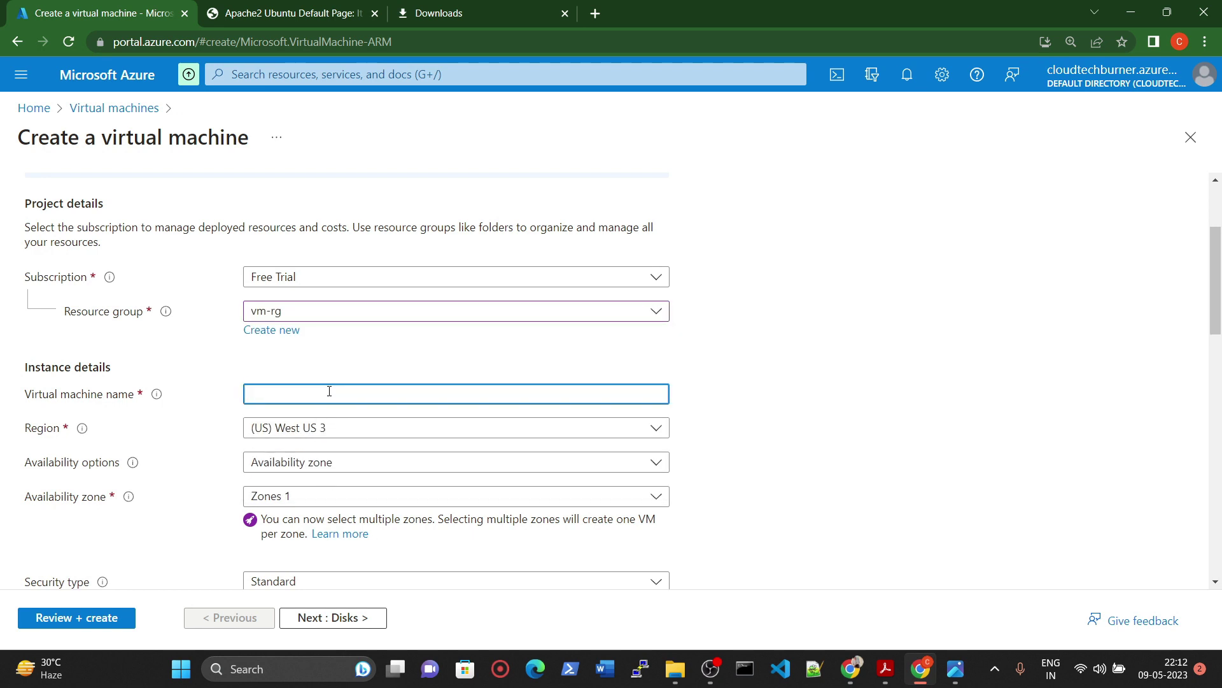
type("demo5-windows-vm")
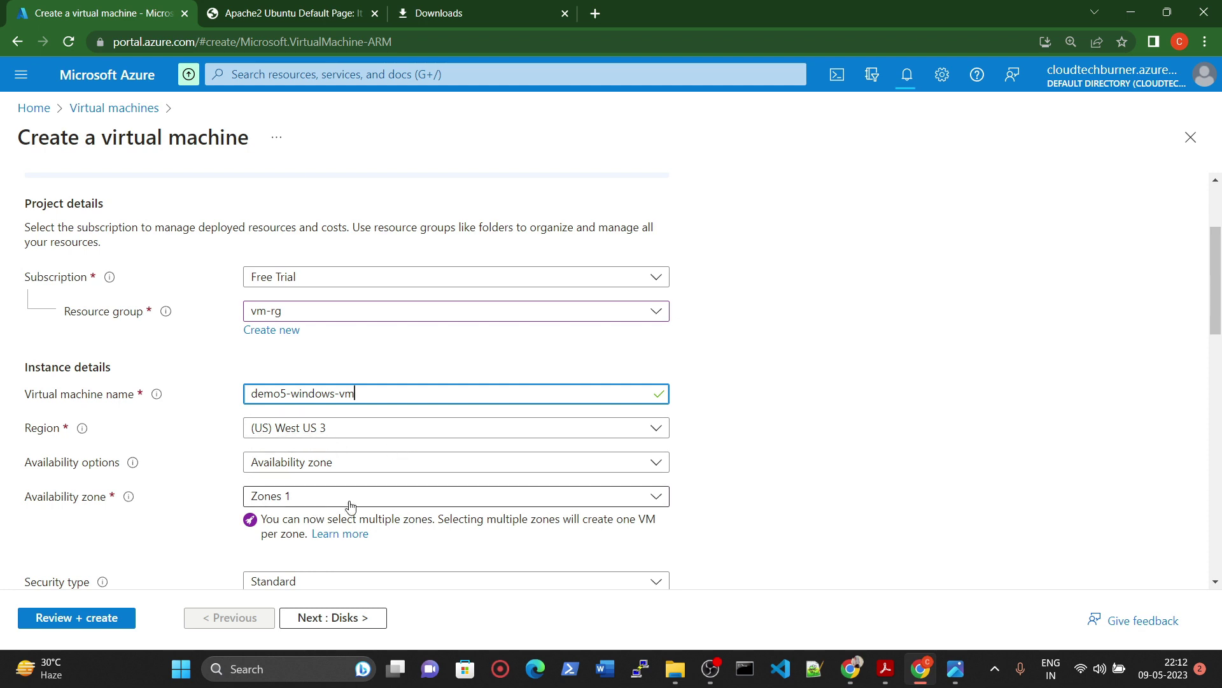
Choose Windows Server 2022 Datacenter: Azure Edition - x64 Gen2 as the image and check the available VM sizes
scroll(350, 506, "down", 3)
left_click(330, 456)
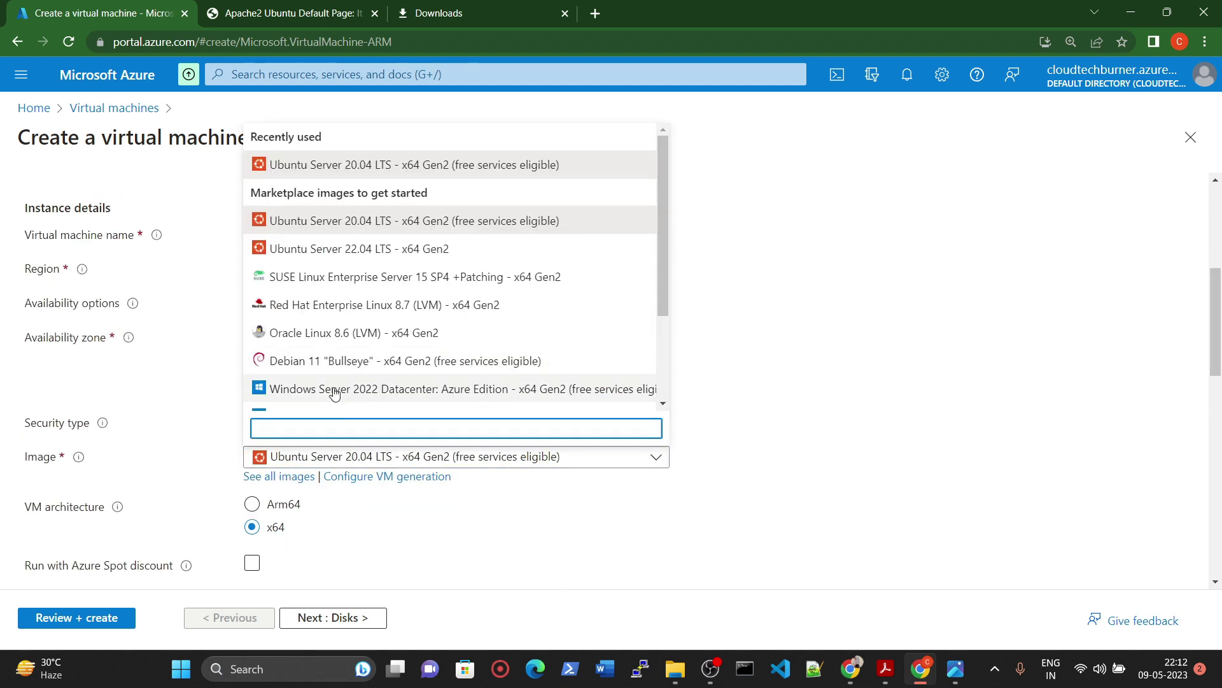
left_click(334, 390)
scroll(382, 350, "down", 5)
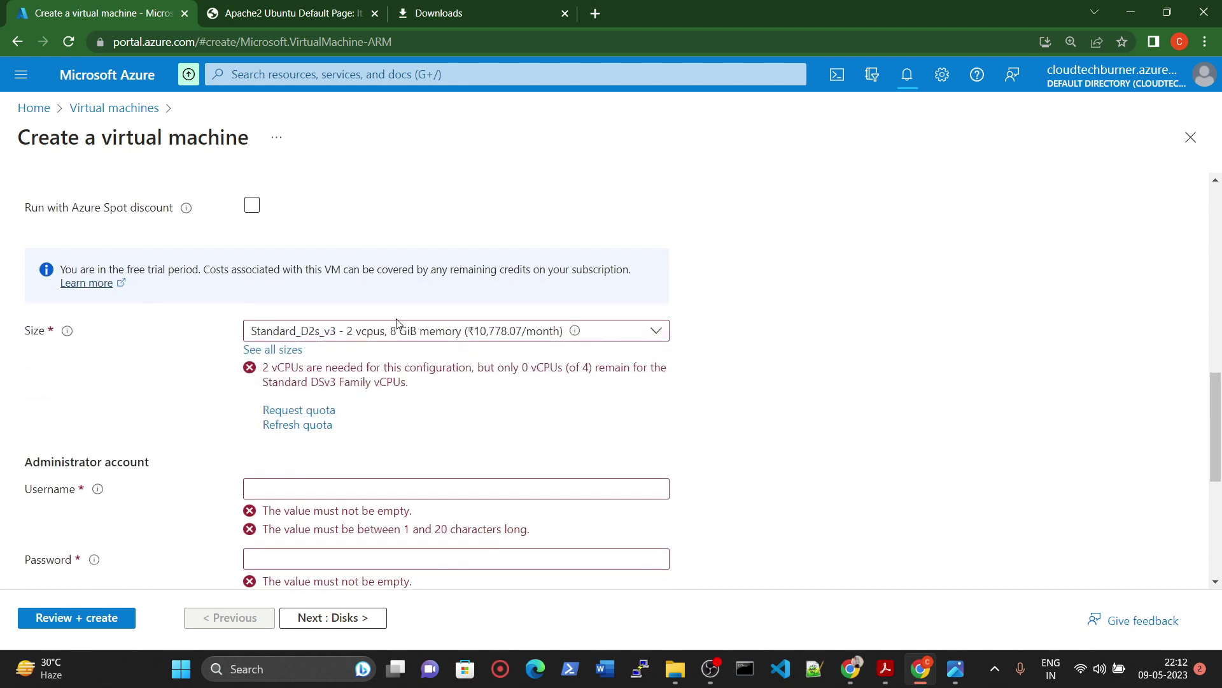
left_click(396, 324)
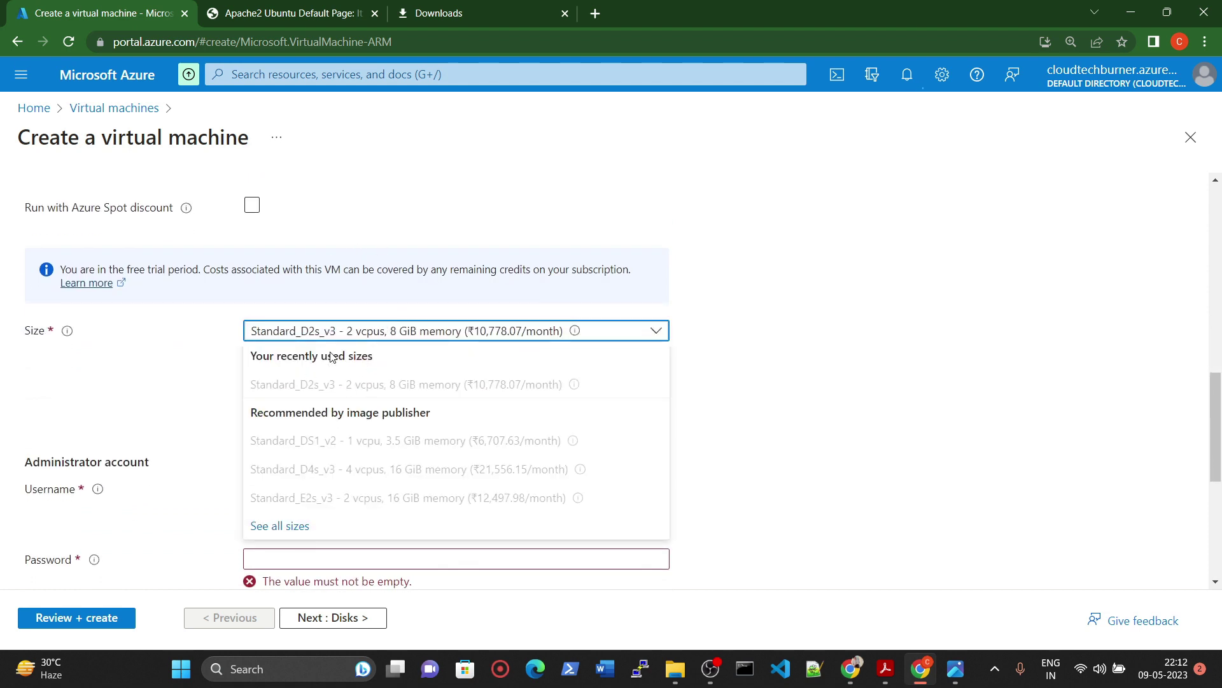
left_click(854, 384)
Set the administrator account's username to azureuser
scroll(428, 411, "down", 2)
left_click(306, 414)
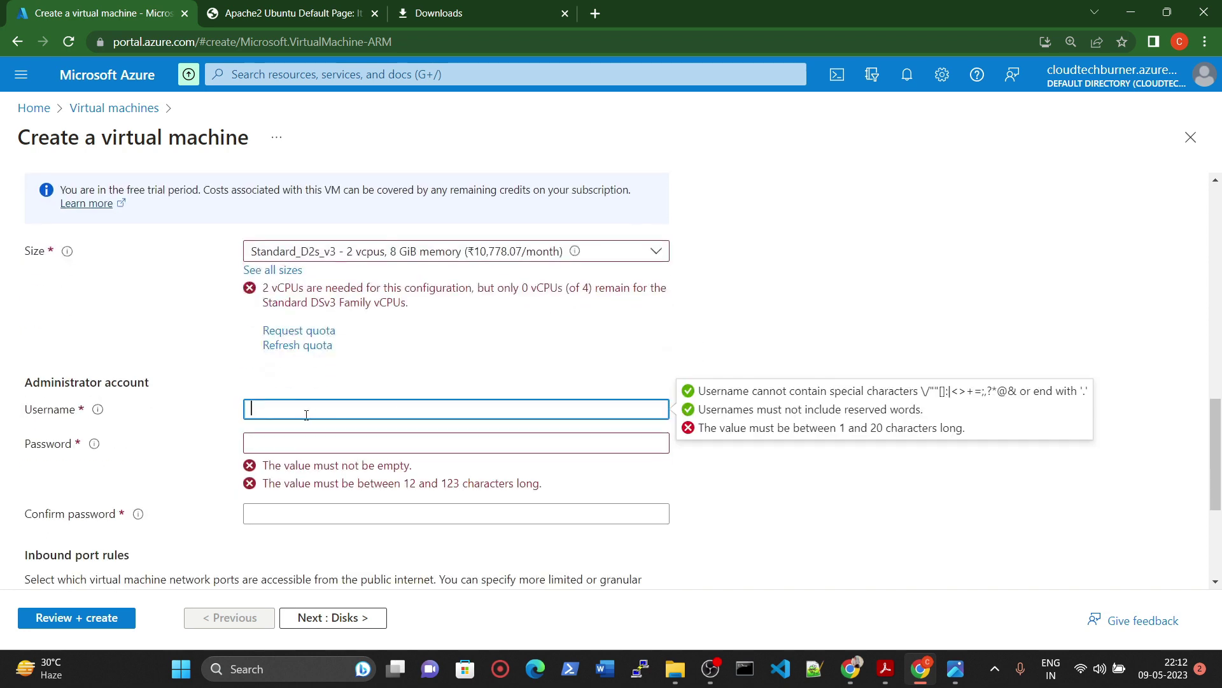
type("as")
type("ureuser")
key("Tab")
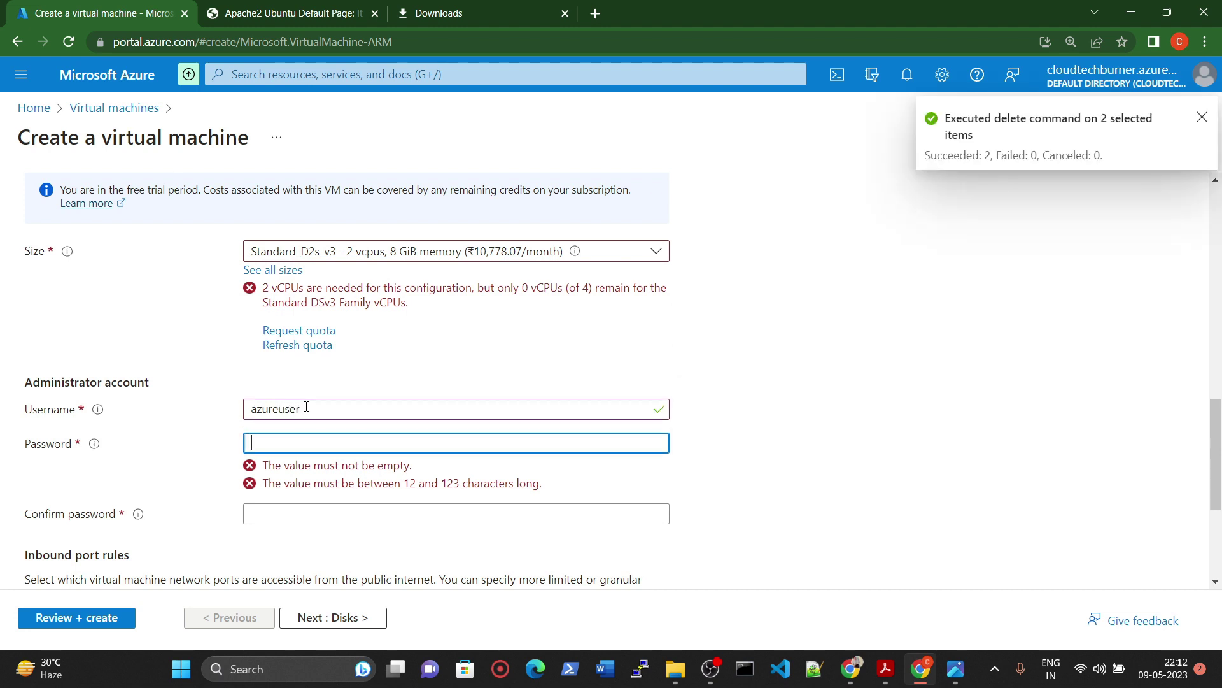
Try to set the administrator account's password by entering it in the password and confirm password fields
type("••••")
key("Tab")
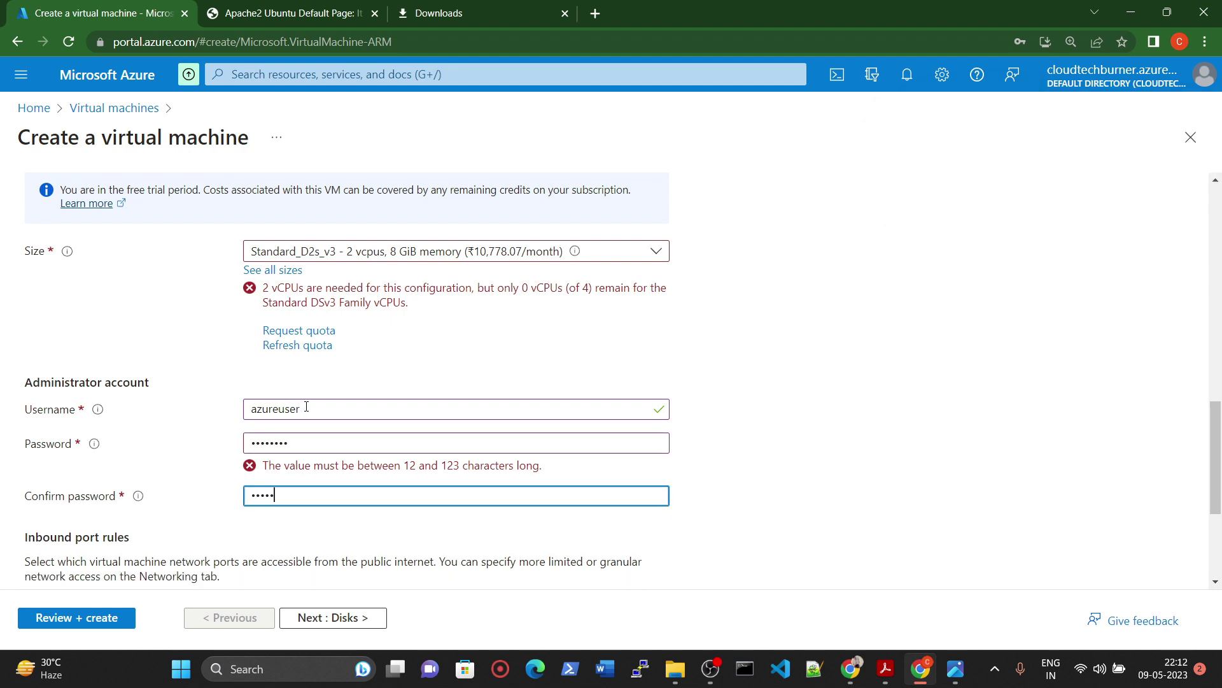
type("•••••••")
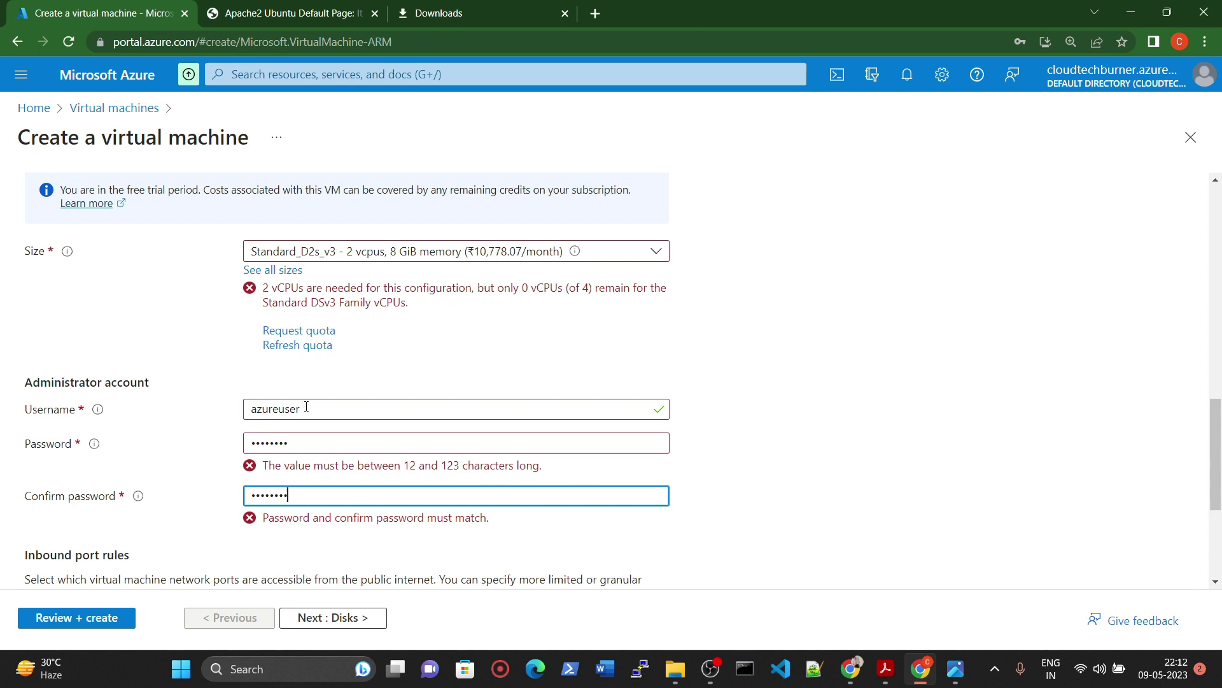
type("•")
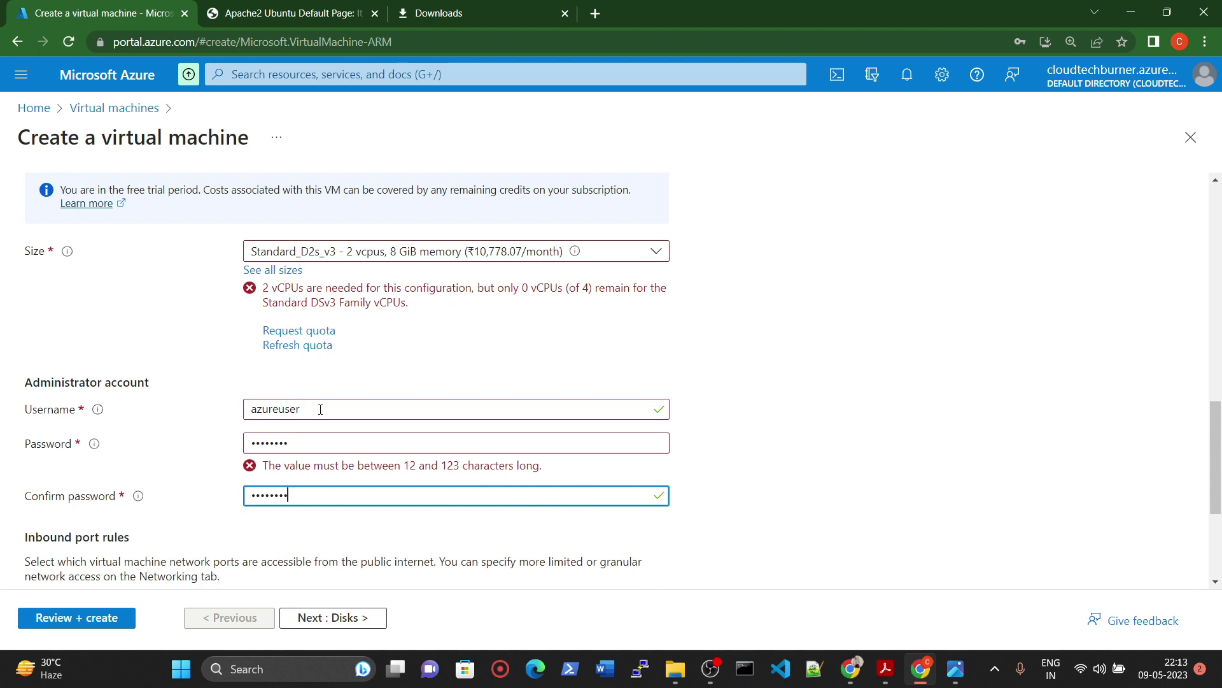
Replace the administrator password and its confirmation with a longer password, and refresh the vCPU quota for the selected size
double_click(370, 445)
type("•••")
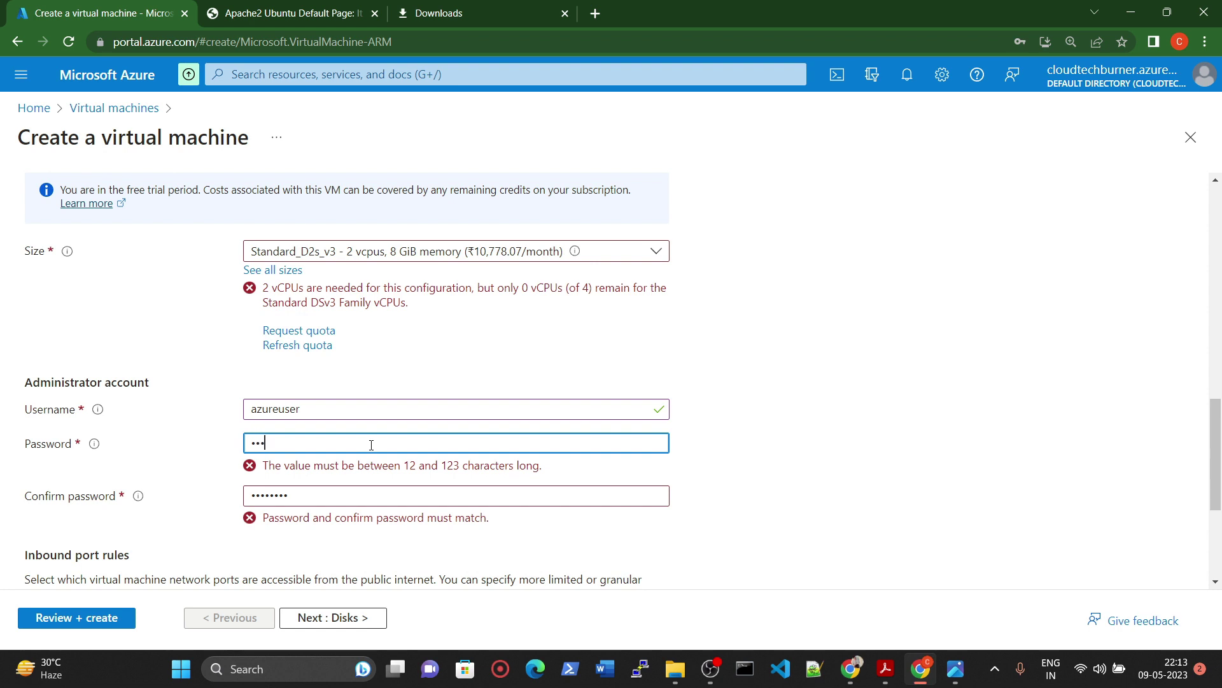
type("•")
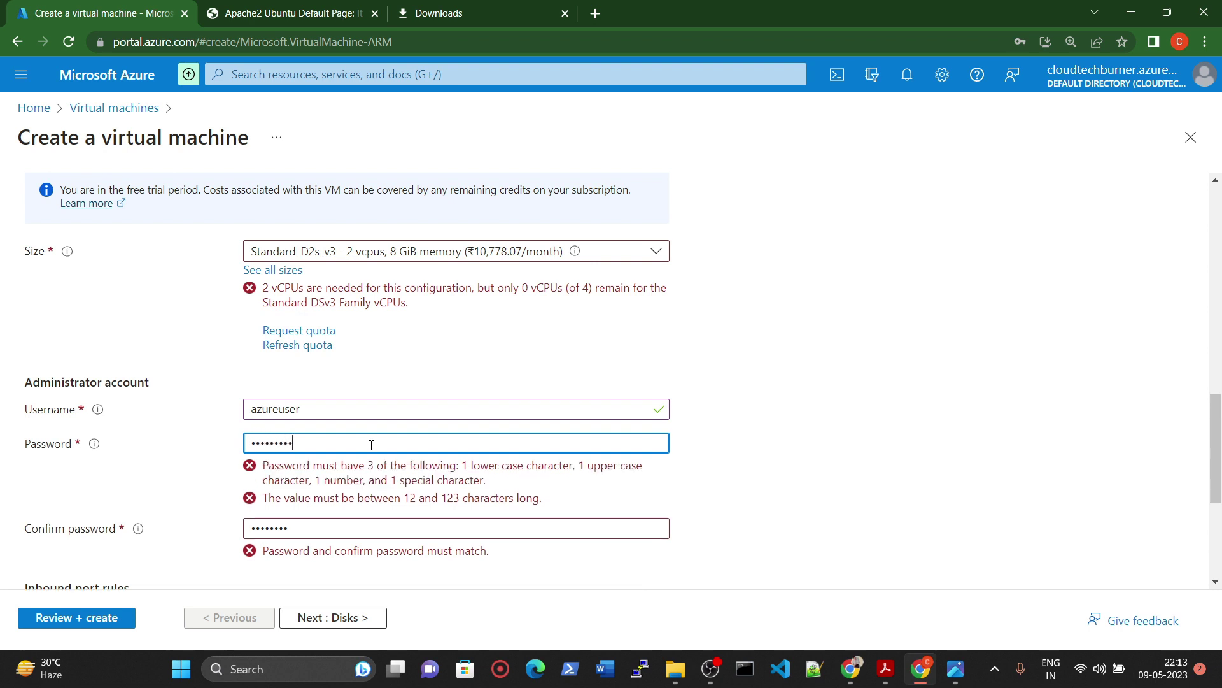
key("Tab")
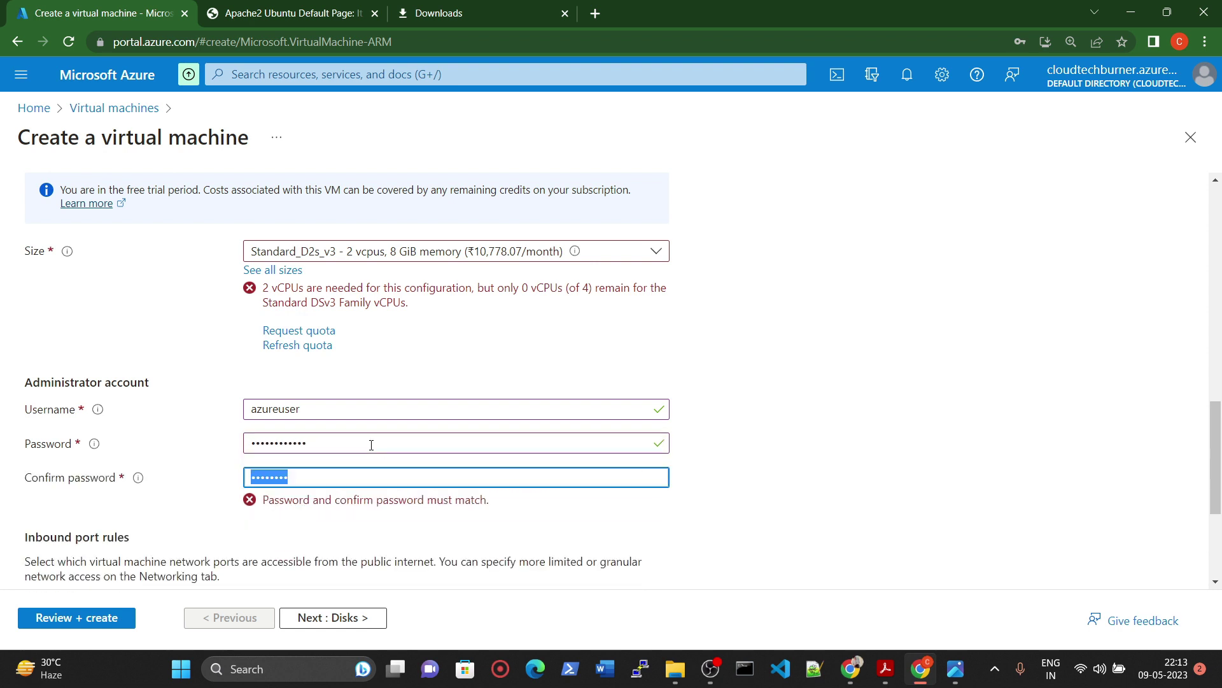
type("••••••••••••")
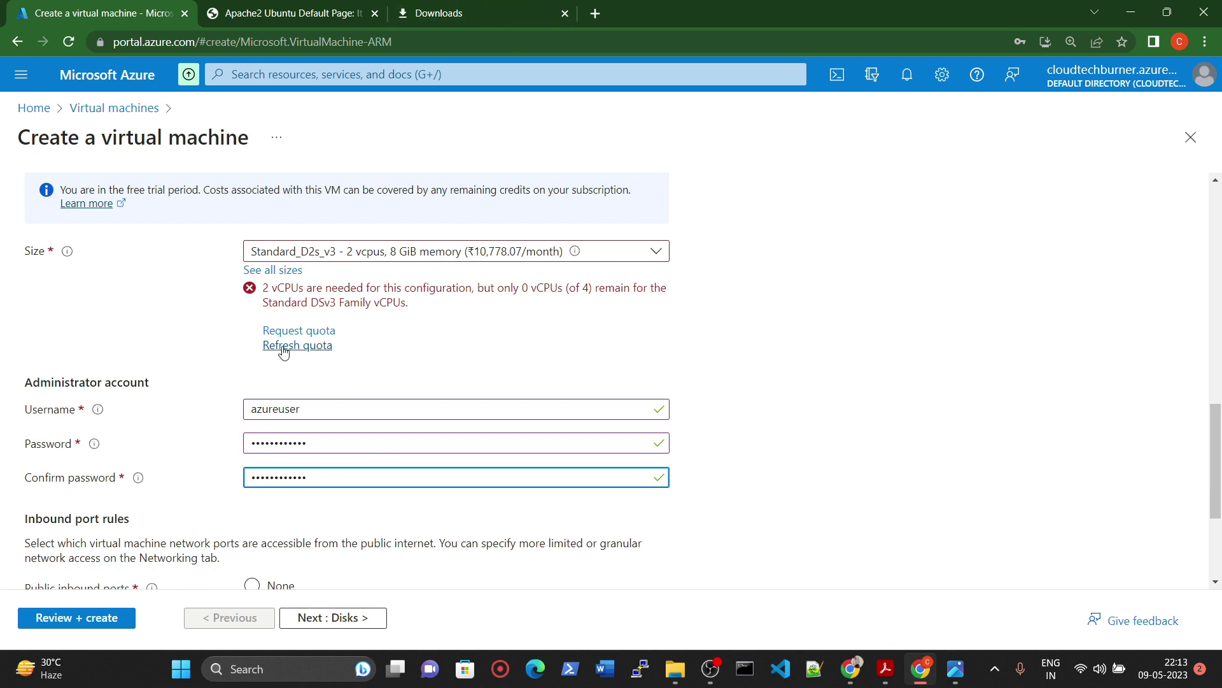
left_click(313, 347)
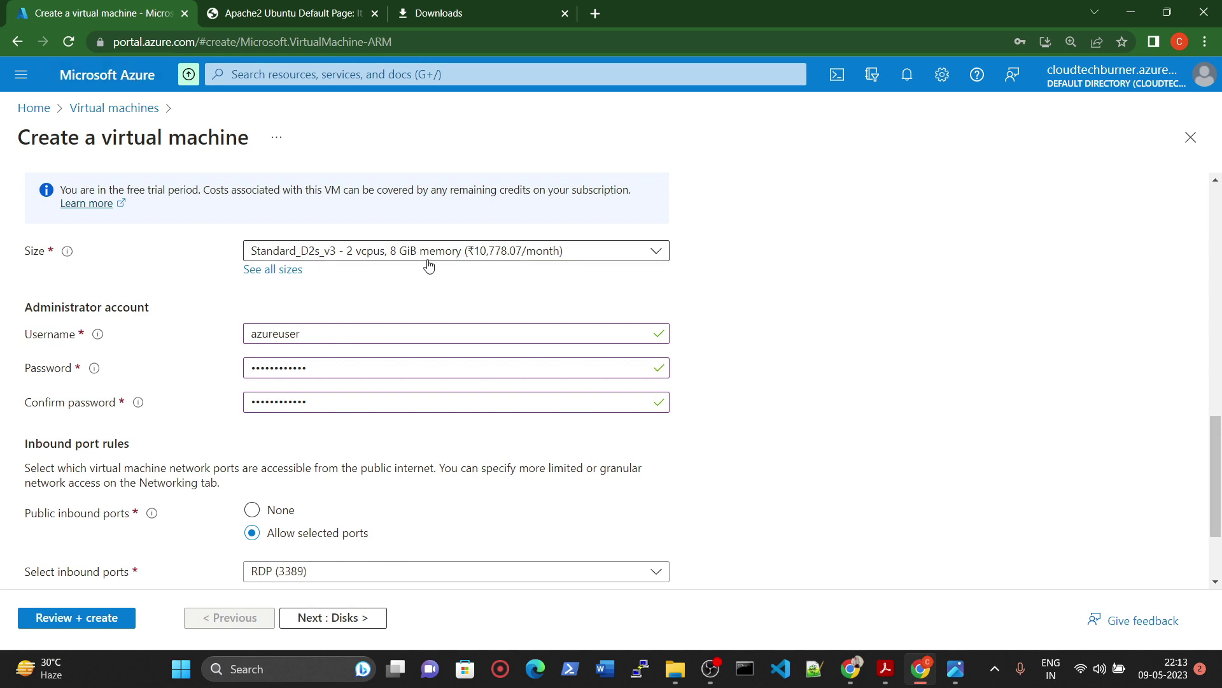
Allow SSH (22), HTTPS (443) and HTTP (80) as inbound ports in addition to RDP (3389)
scroll(464, 354, "down", 2)
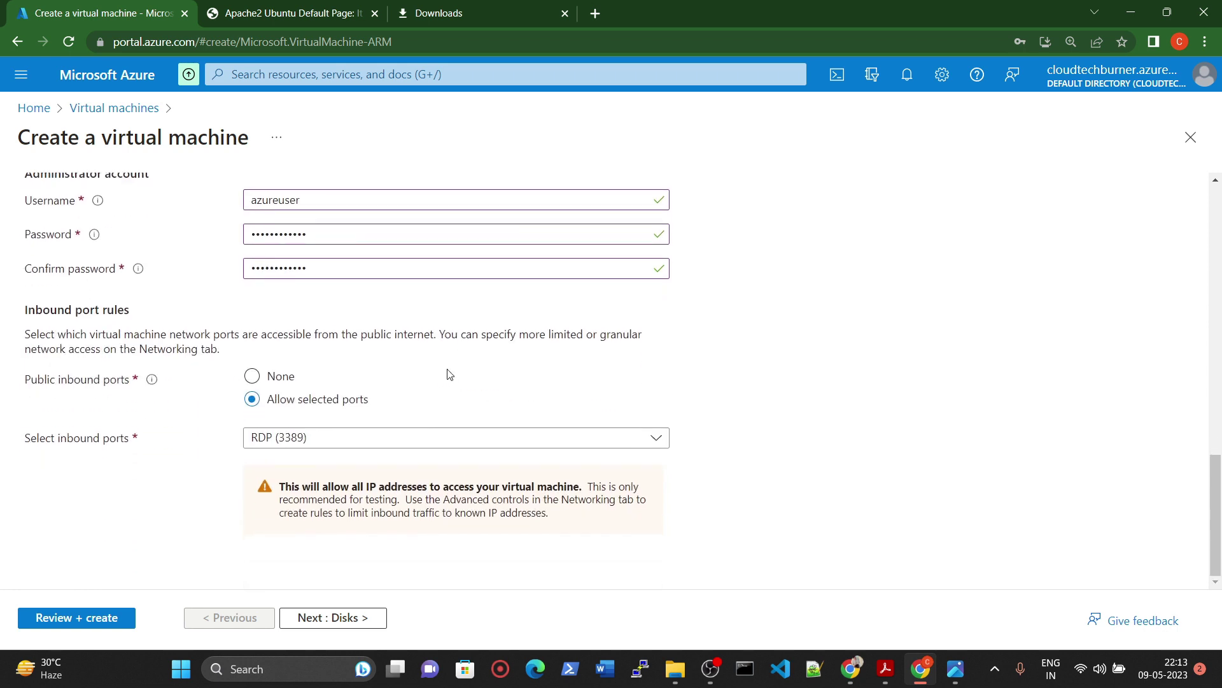
left_click(288, 438)
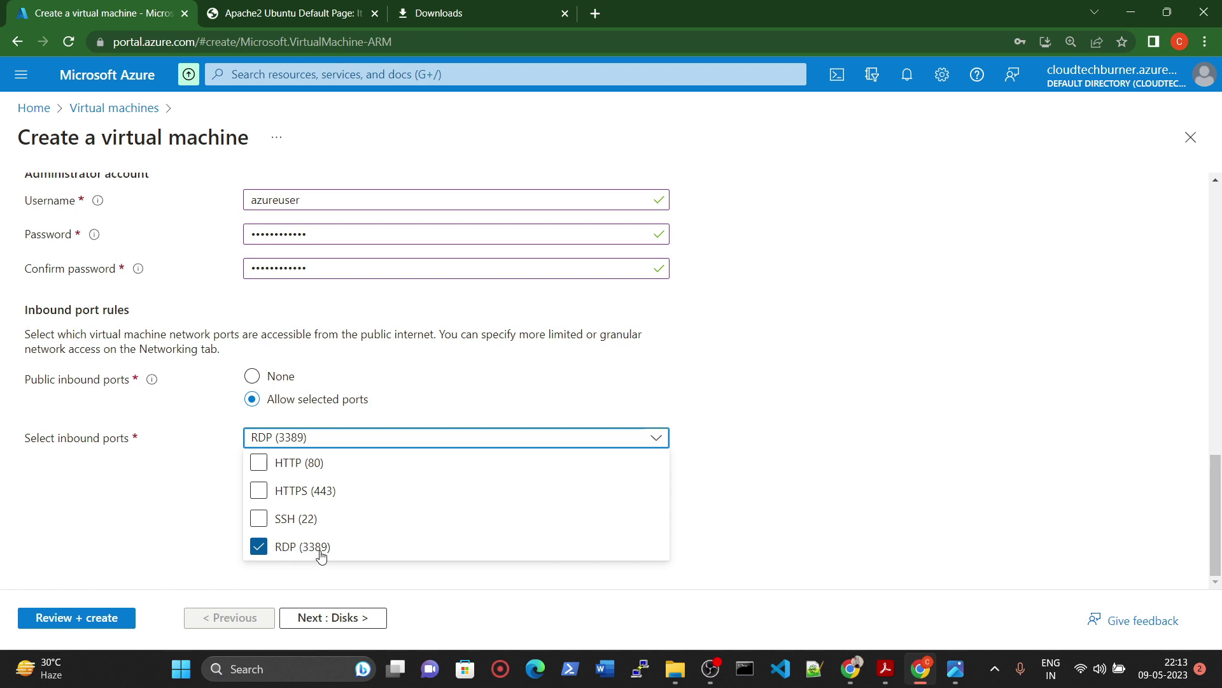
left_click(258, 518)
left_click(258, 490)
left_click(259, 462)
left_click(189, 473)
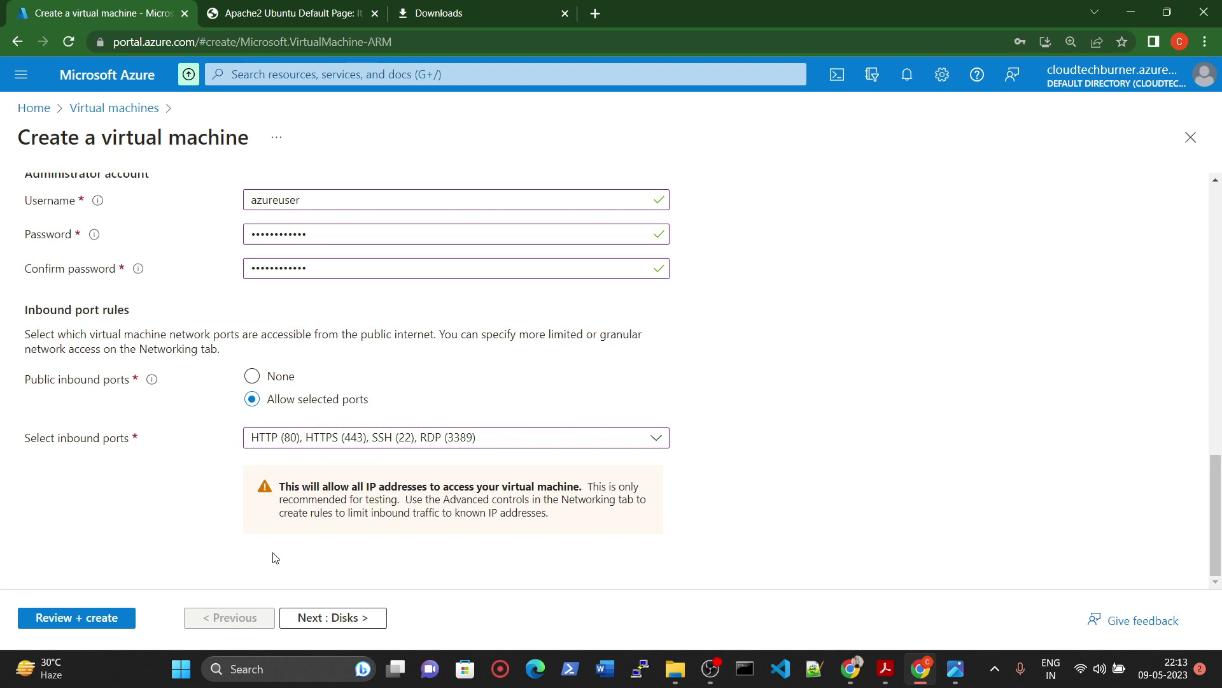
Validate the demo5-windows-vm configuration and create the virtual machine
left_click(96, 624)
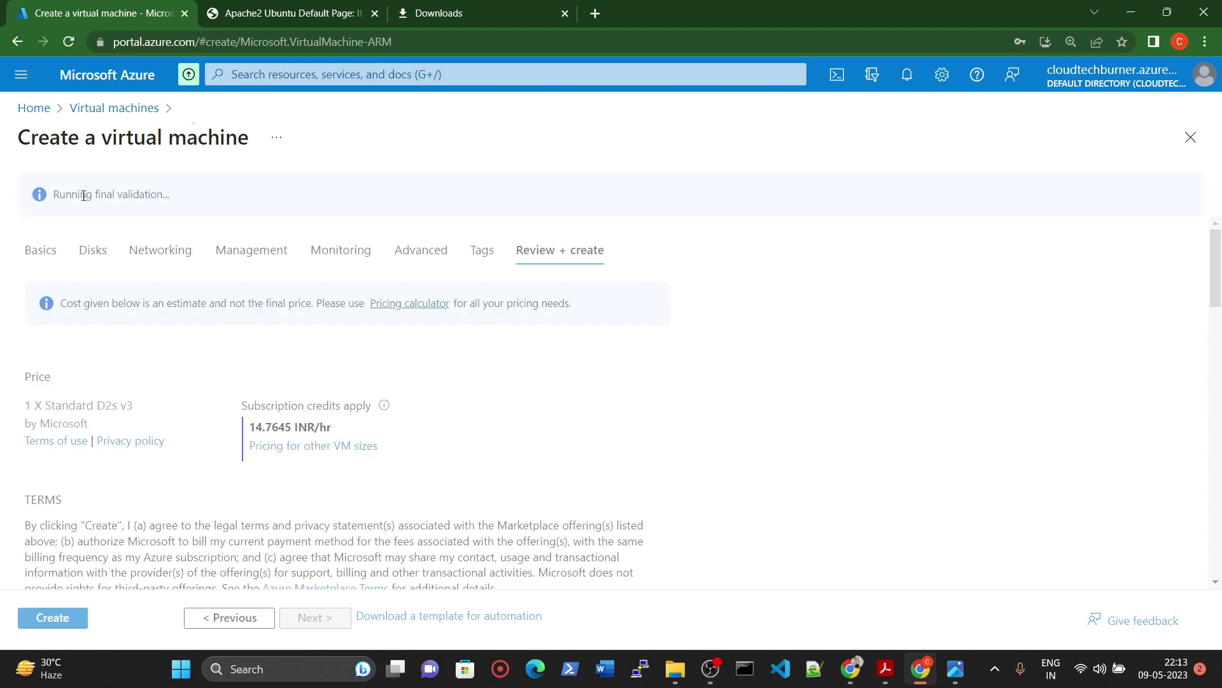
left_click_drag(83, 195, 178, 202)
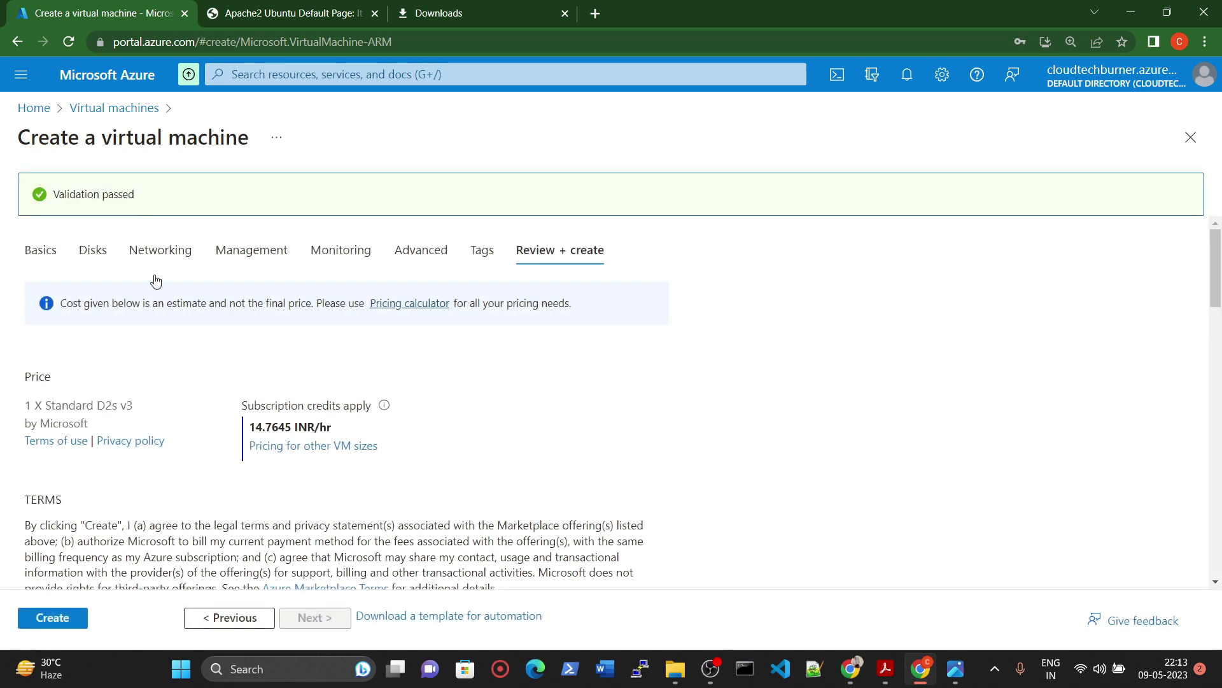
left_click(66, 625)
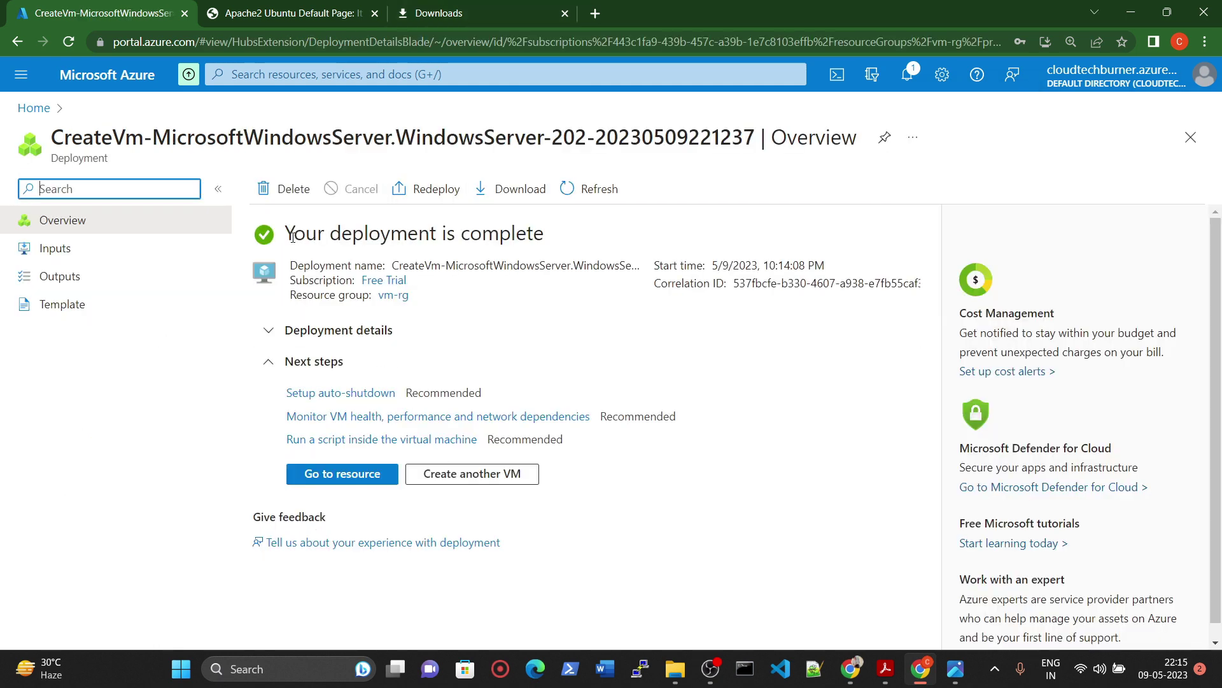
Close the Apache2 and Downloads browser tabs, and open the deployed demo5-windows-vm resource to look over its overview
left_click_drag(292, 236, 515, 236)
left_click(514, 236)
left_click(374, 13)
left_click(374, 13)
left_click(341, 477)
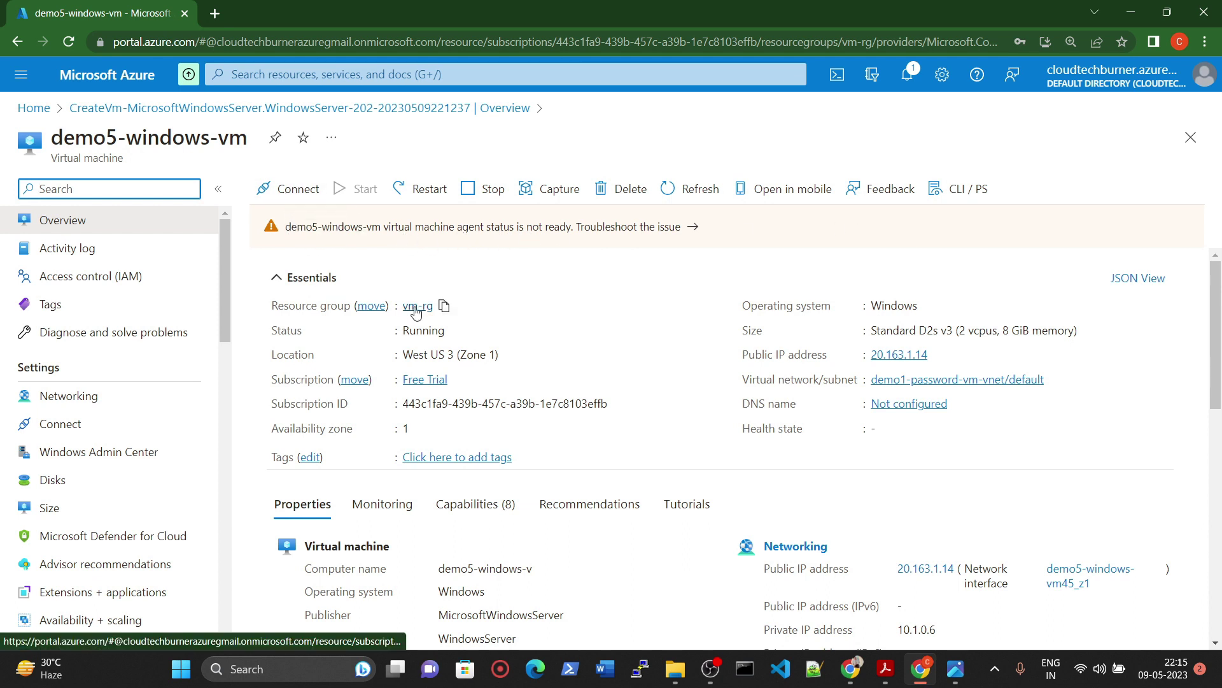
scroll(586, 456, "down", 3)
scroll(586, 456, "up", 3)
Download the RDP file for demo5-windows-vm on port 3389, open it and connect despite the unknown publisher
left_click(296, 193)
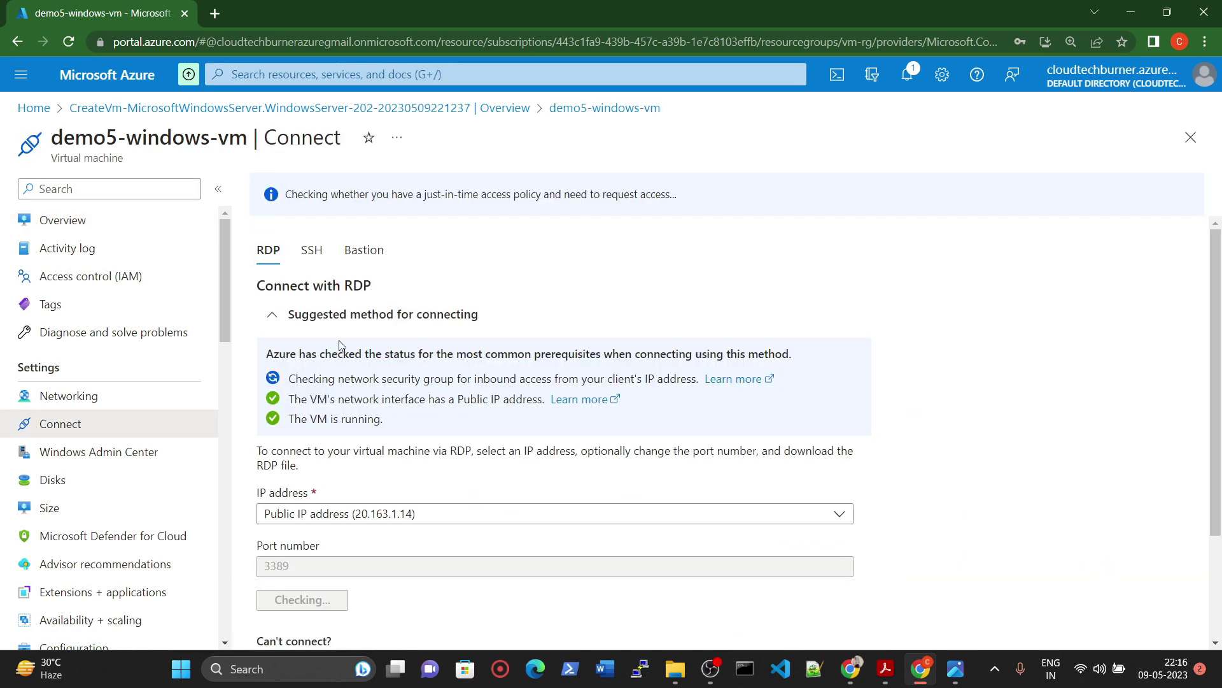
scroll(340, 344, "down", 3)
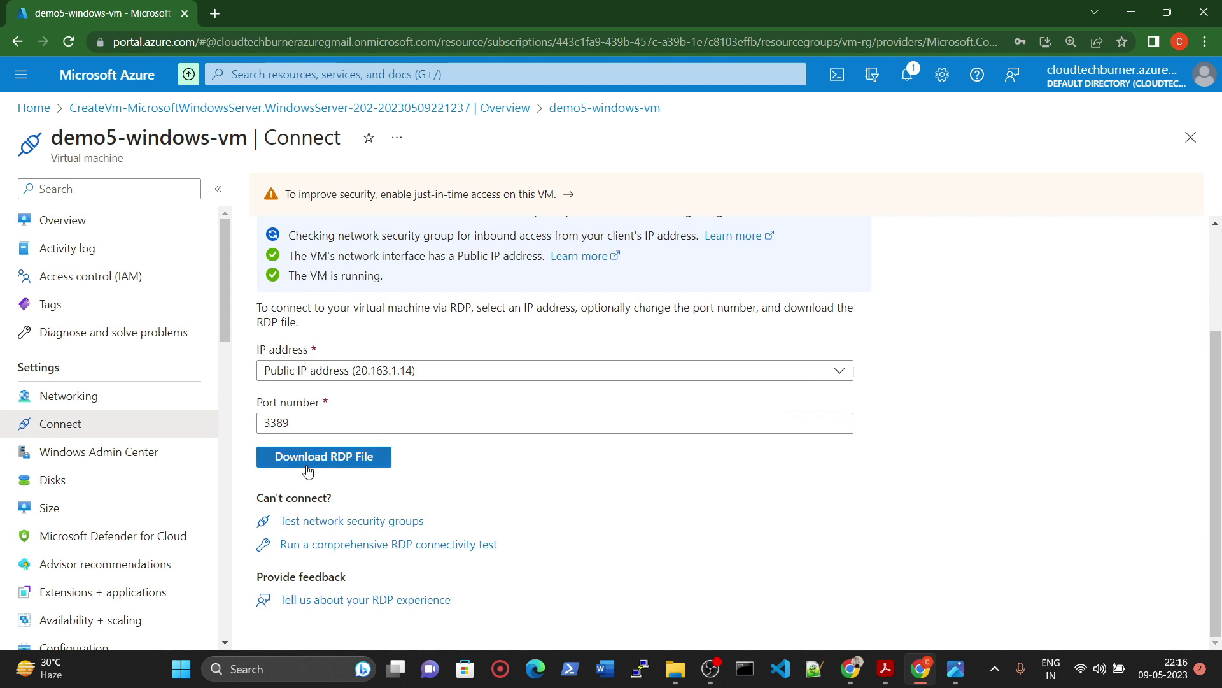
left_click(323, 462)
left_click(68, 637)
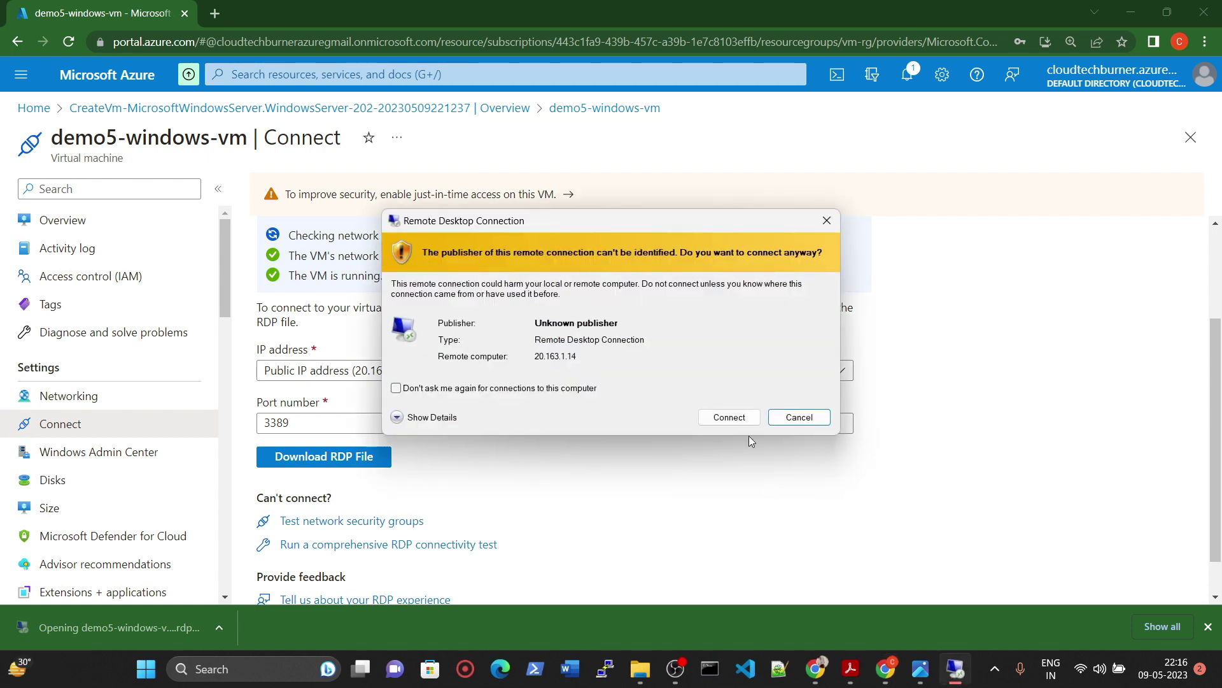
left_click(732, 417)
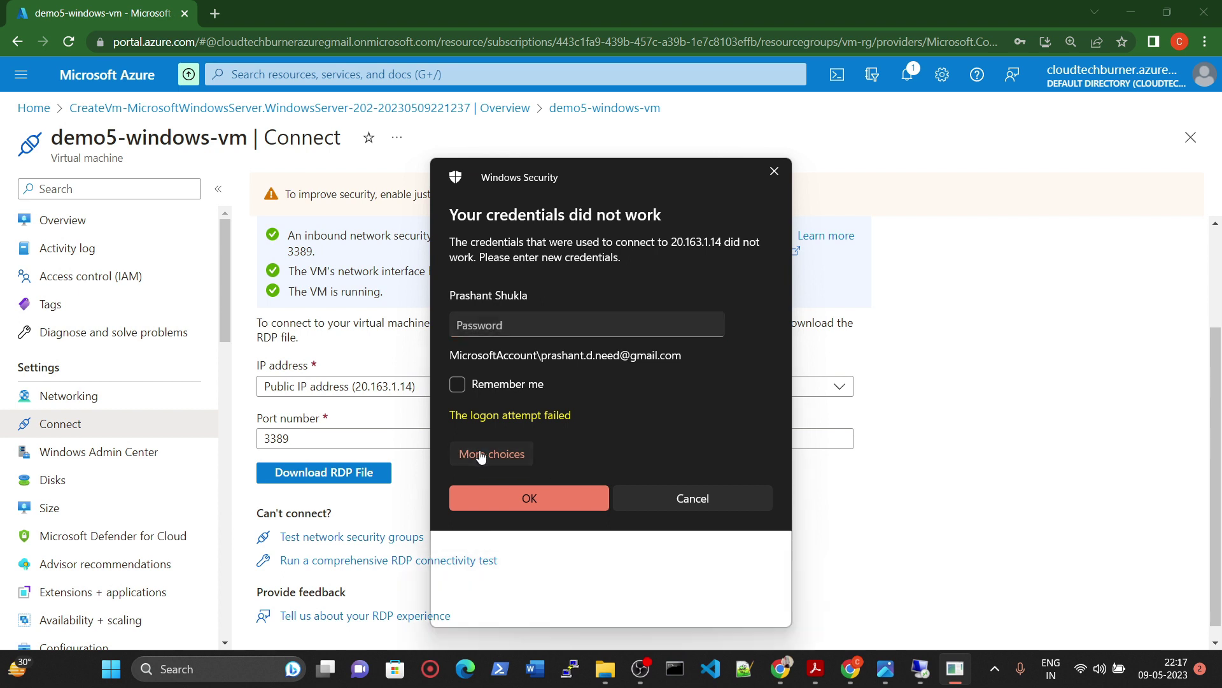
Sign in to the remote desktop with a different account, using the username azureuser and the account password
left_click(481, 455)
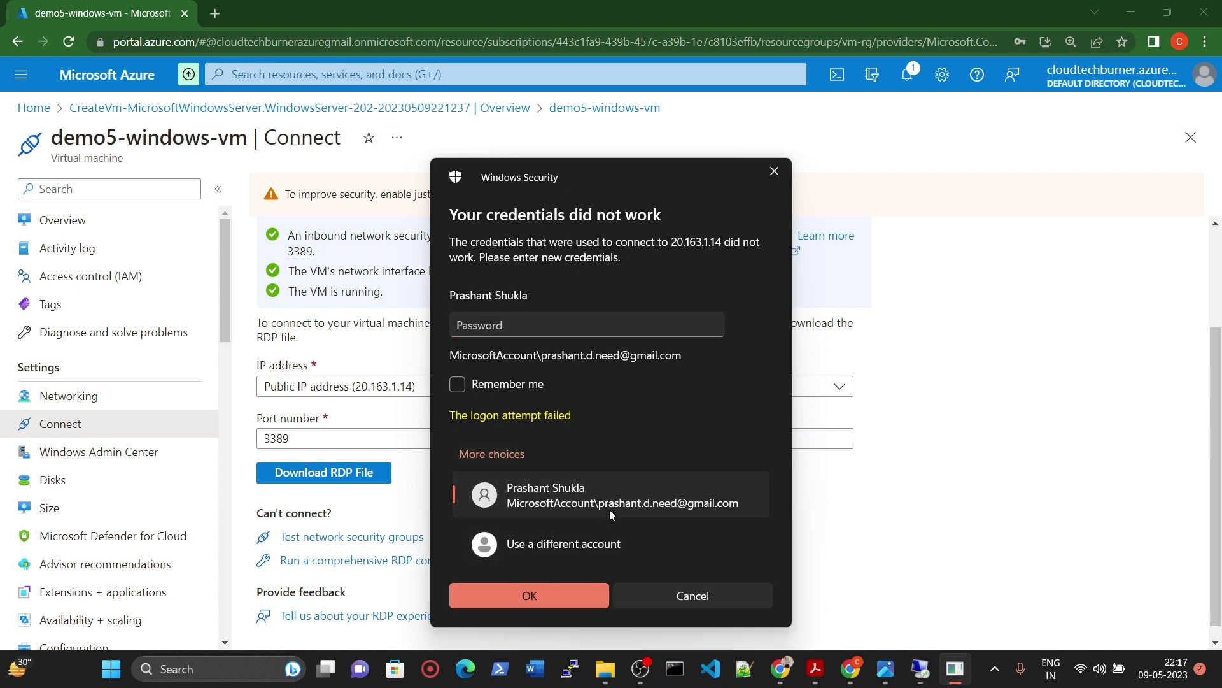
left_click(560, 543)
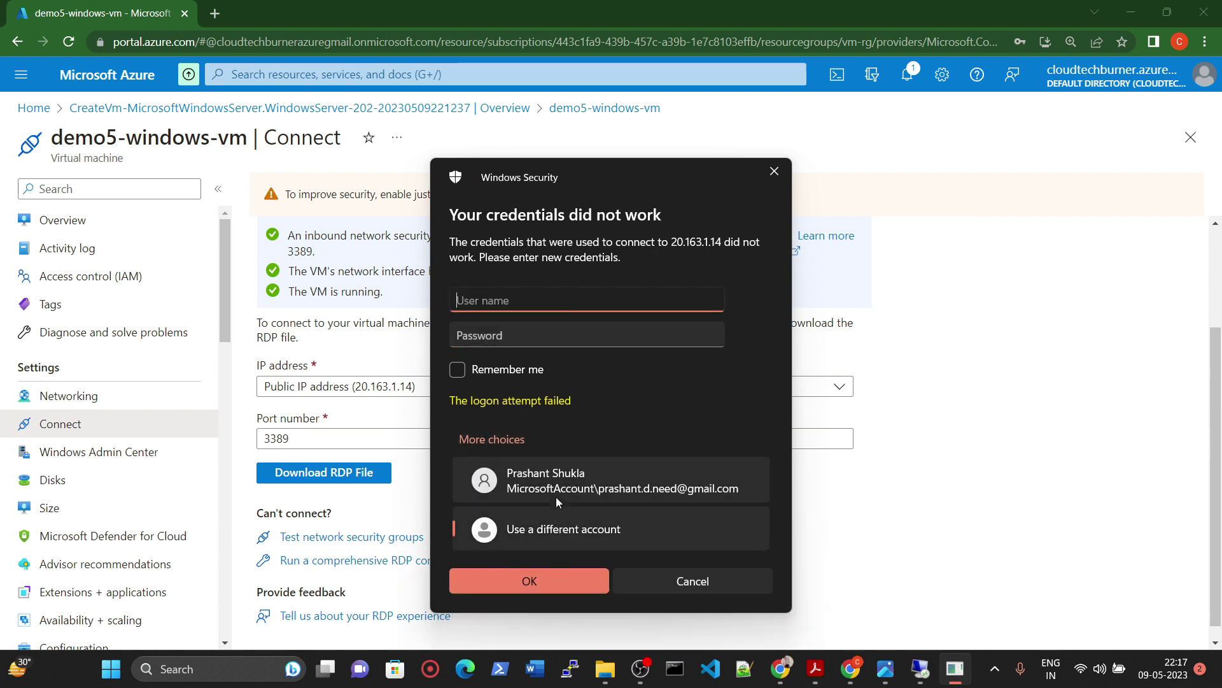
type("azureuser")
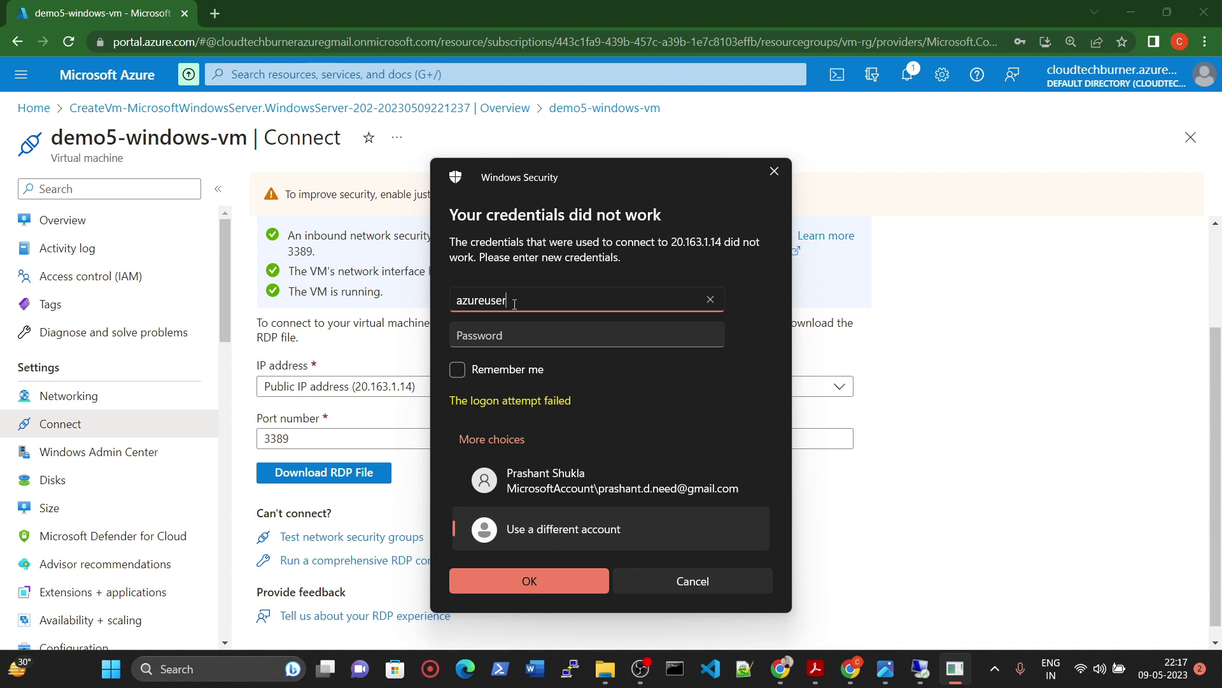
key("Tab")
type("•••••••••••")
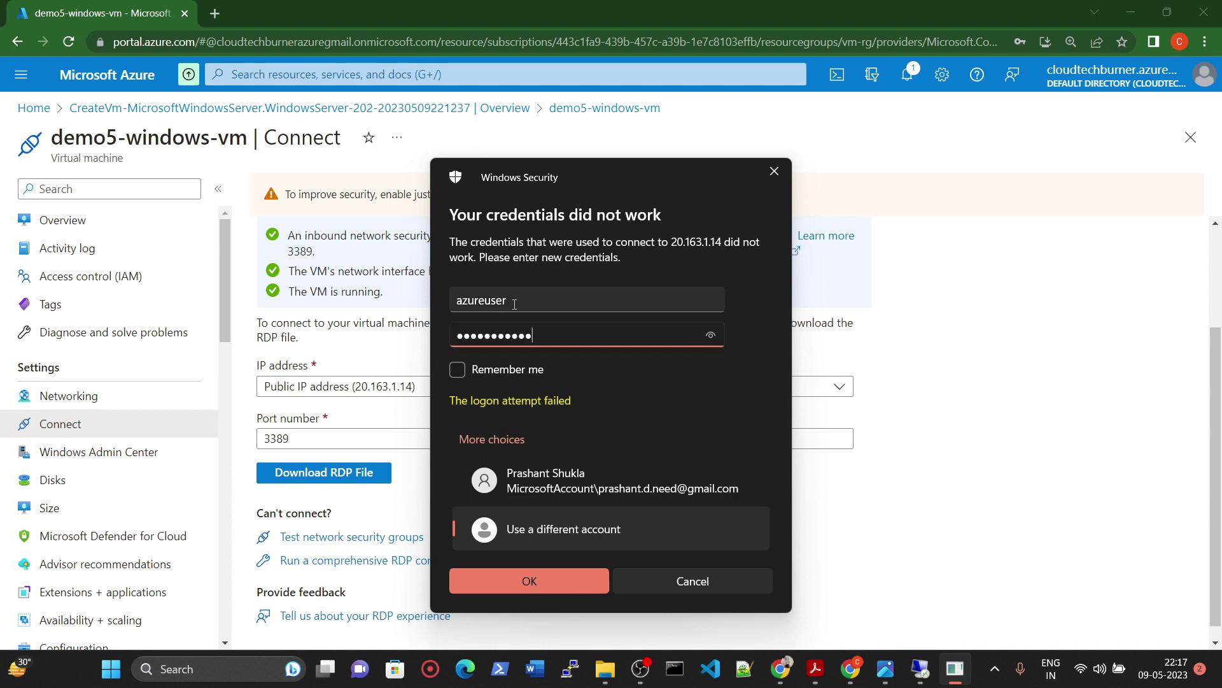
left_click(548, 584)
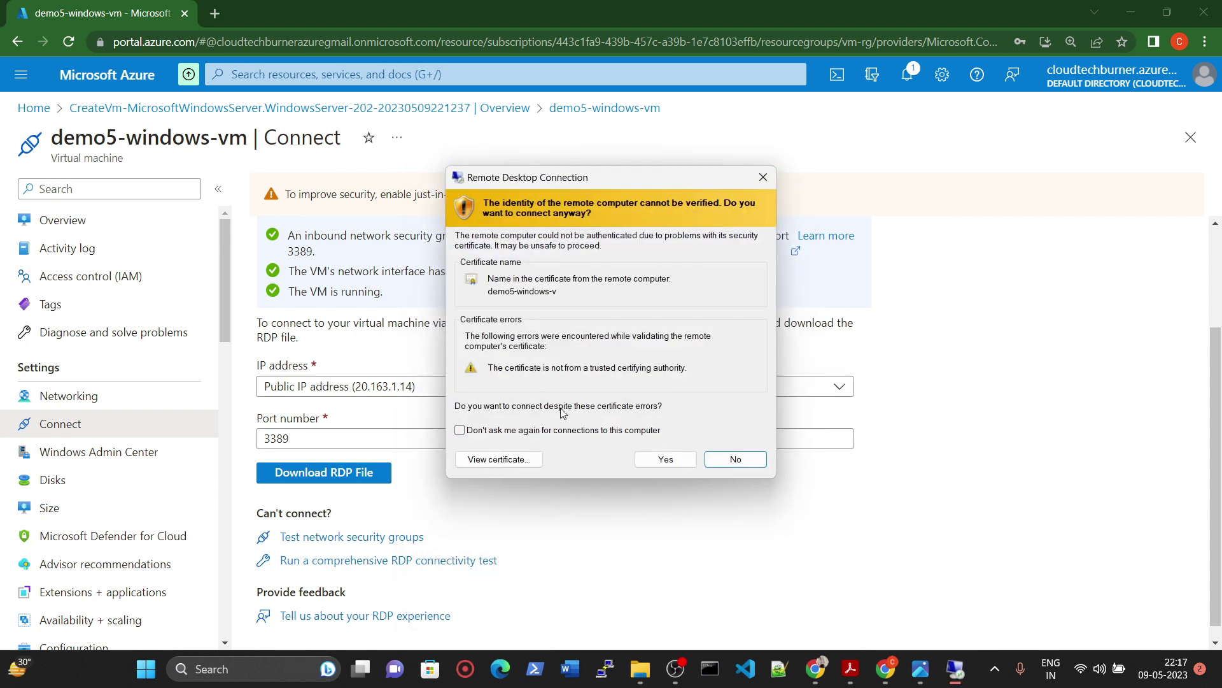
Connect despite the untrusted certificate and decline making the Windows server discoverable on the network
left_click(665, 459)
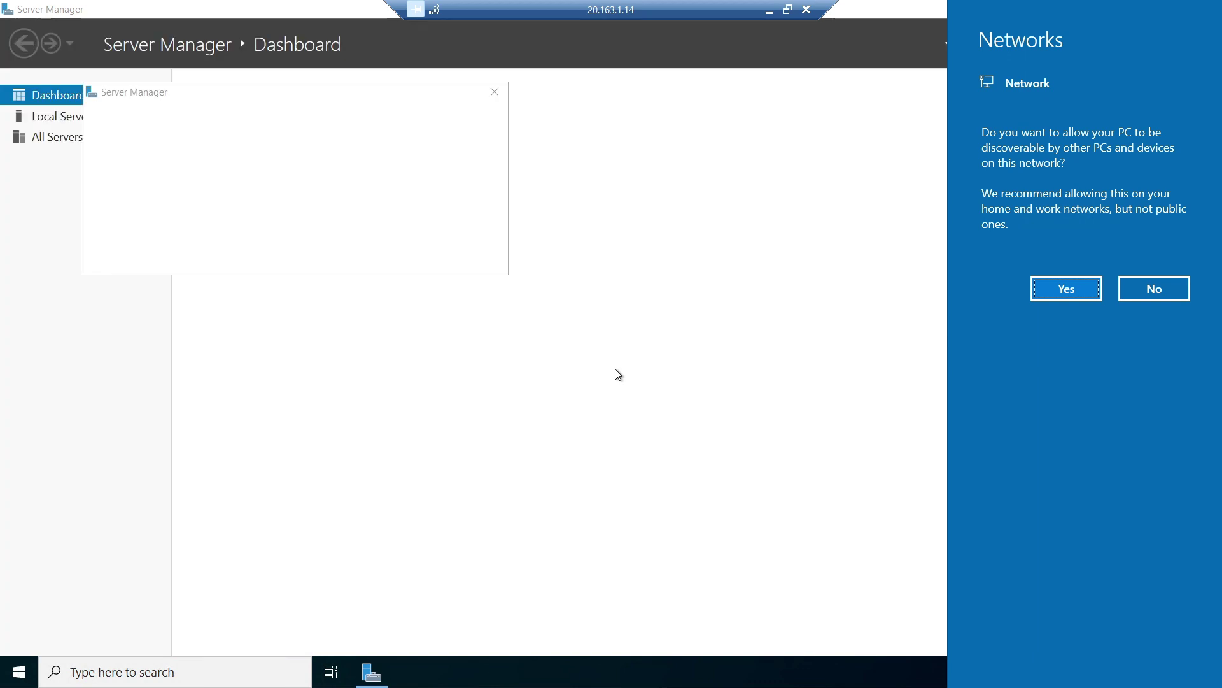
left_click(1170, 295)
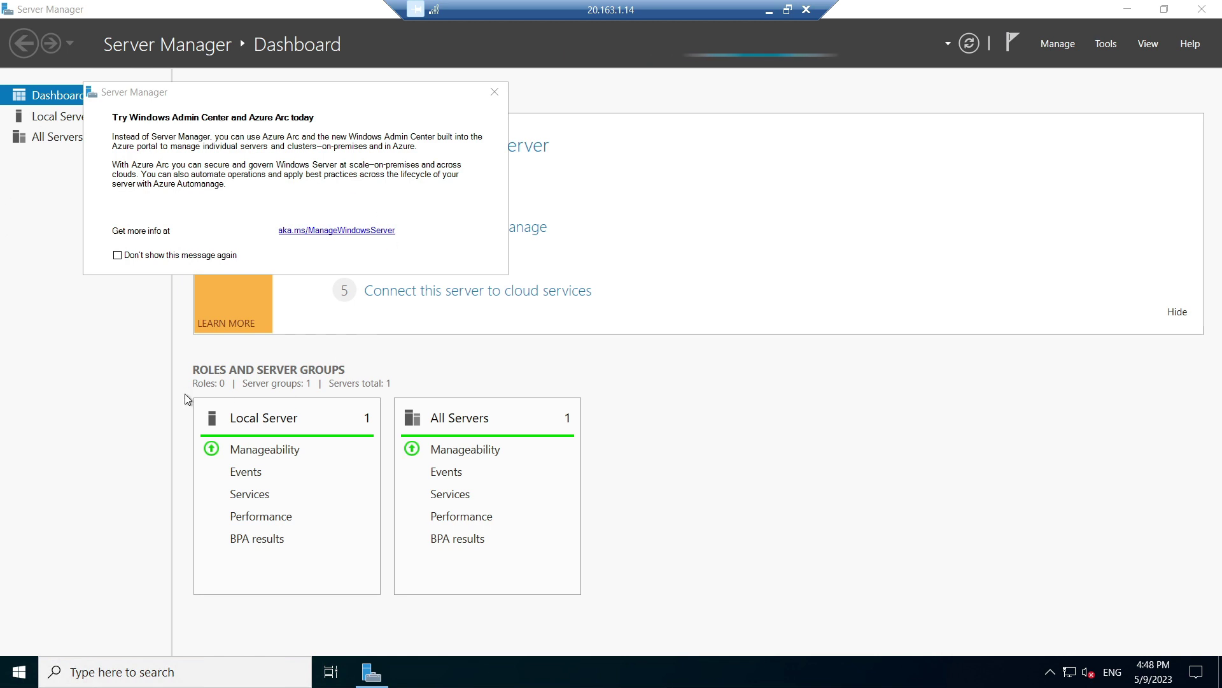
Dismiss the Windows Admin Center message in Server Manager, view the Local Server page and return to the dashboard
left_click(495, 92)
left_click(35, 117)
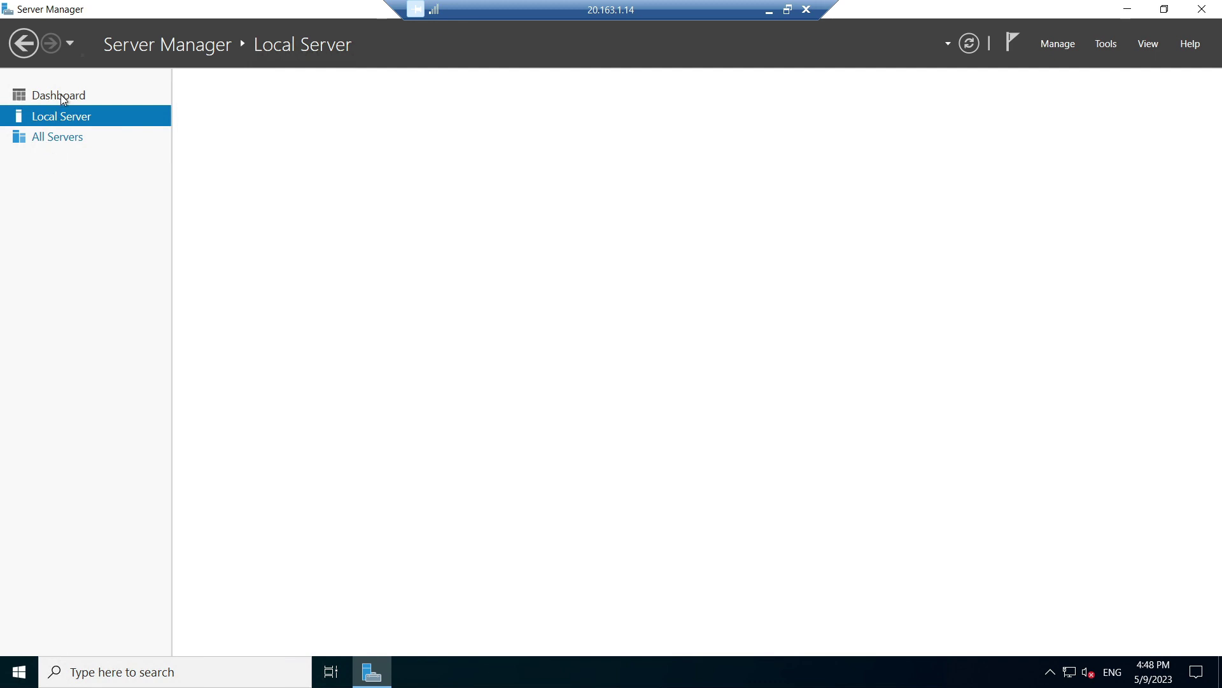
key("Down")
left_click(59, 95)
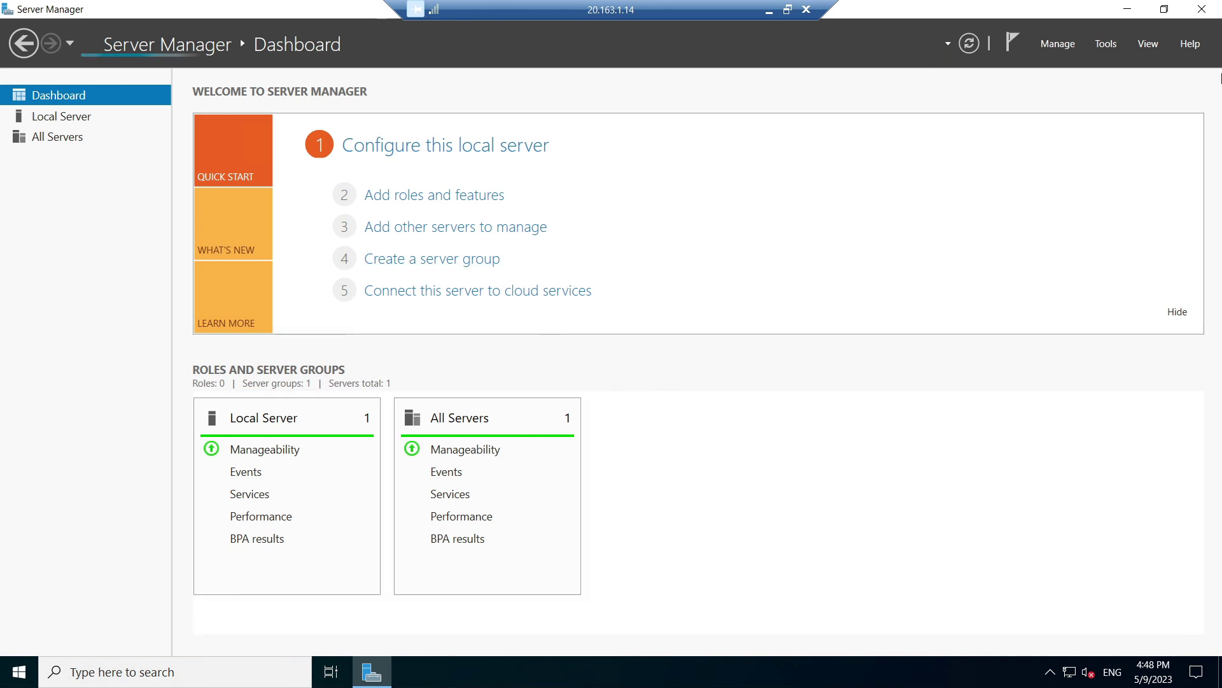
Close Server Manager and disconnect the remote desktop session to the Windows VM, confirming the disconnection
left_click(1203, 8)
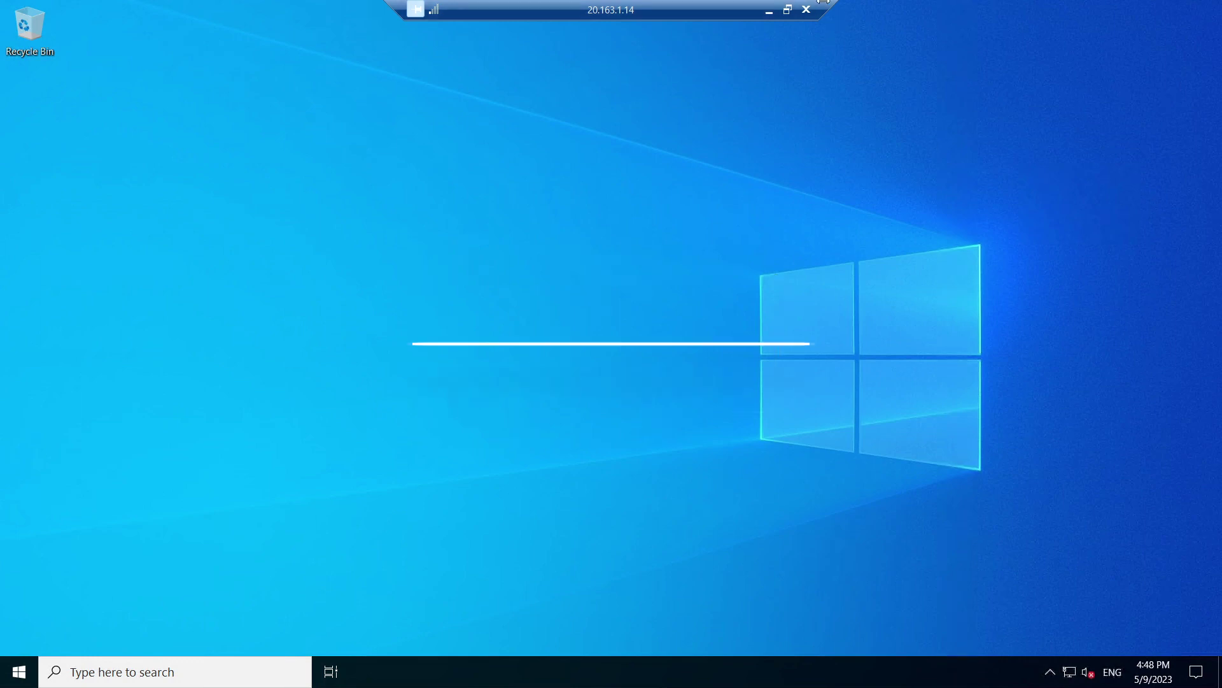
left_click(804, 11)
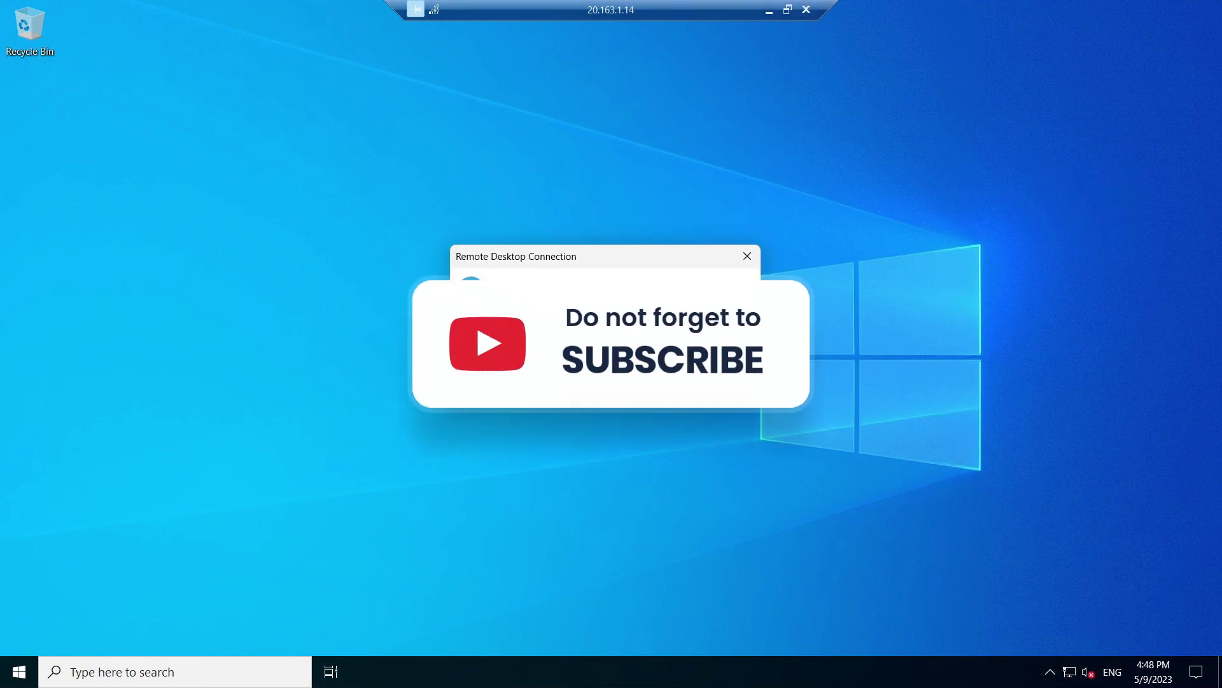
key("Return")
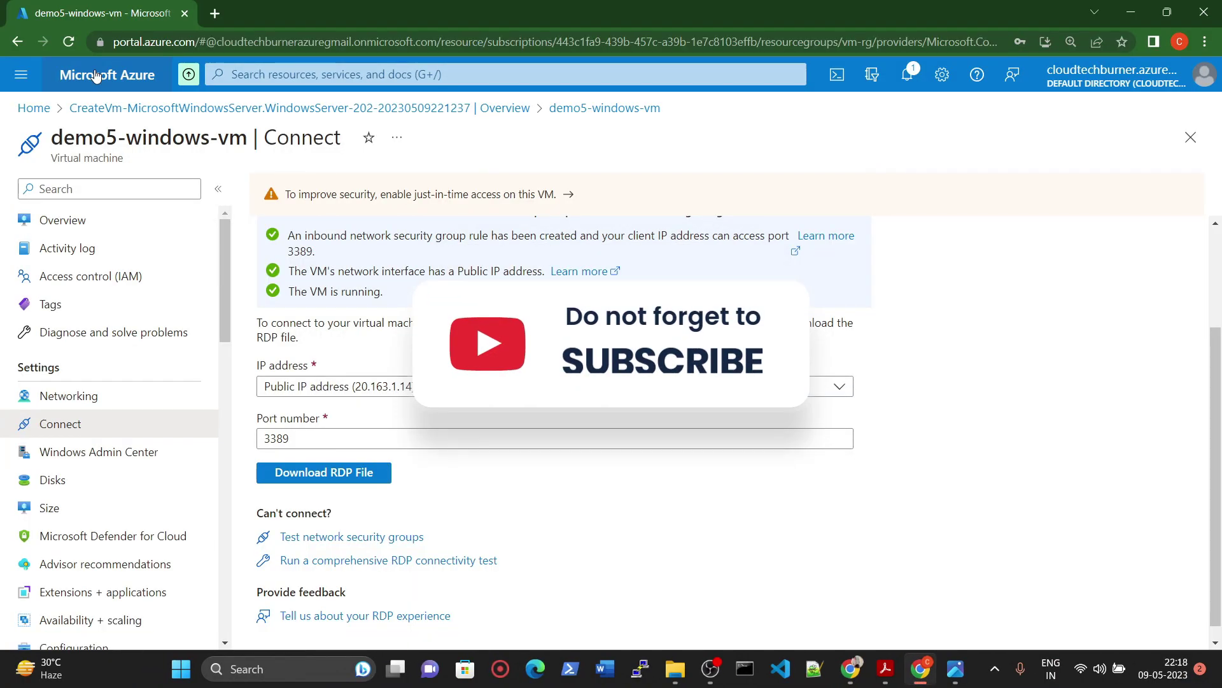
Open the virtual machines list from the Azure portal home and select all the listed virtual machines
left_click(96, 76)
left_click(273, 171)
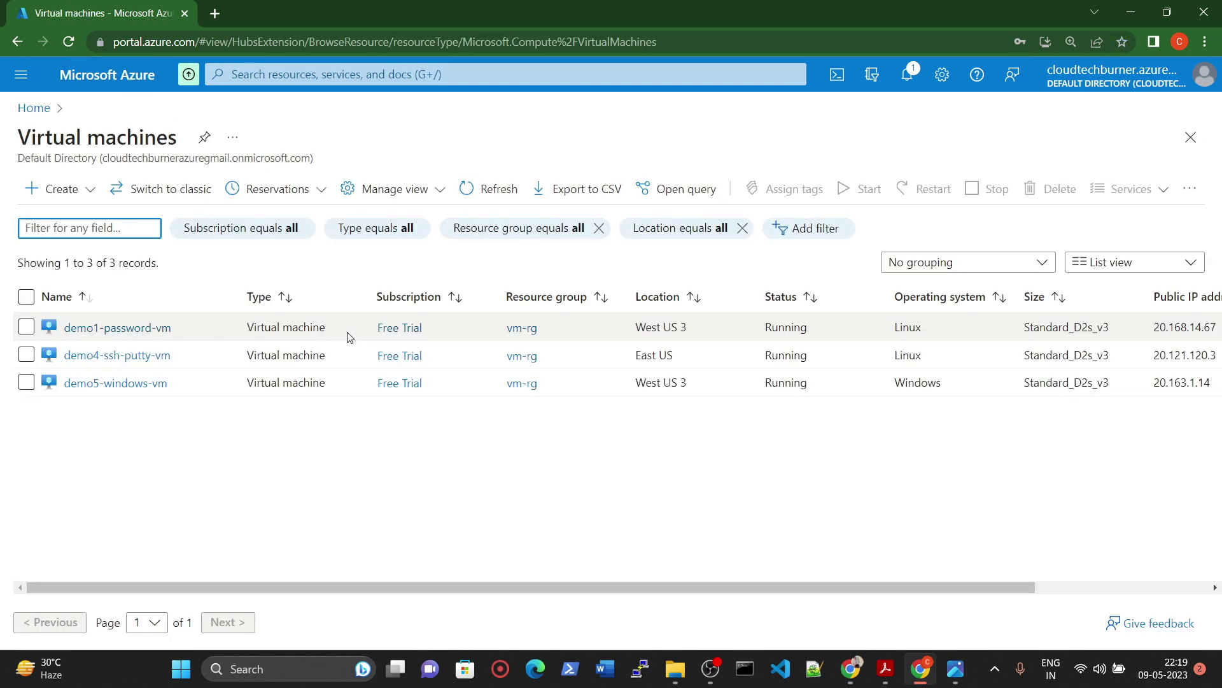
left_click(26, 297)
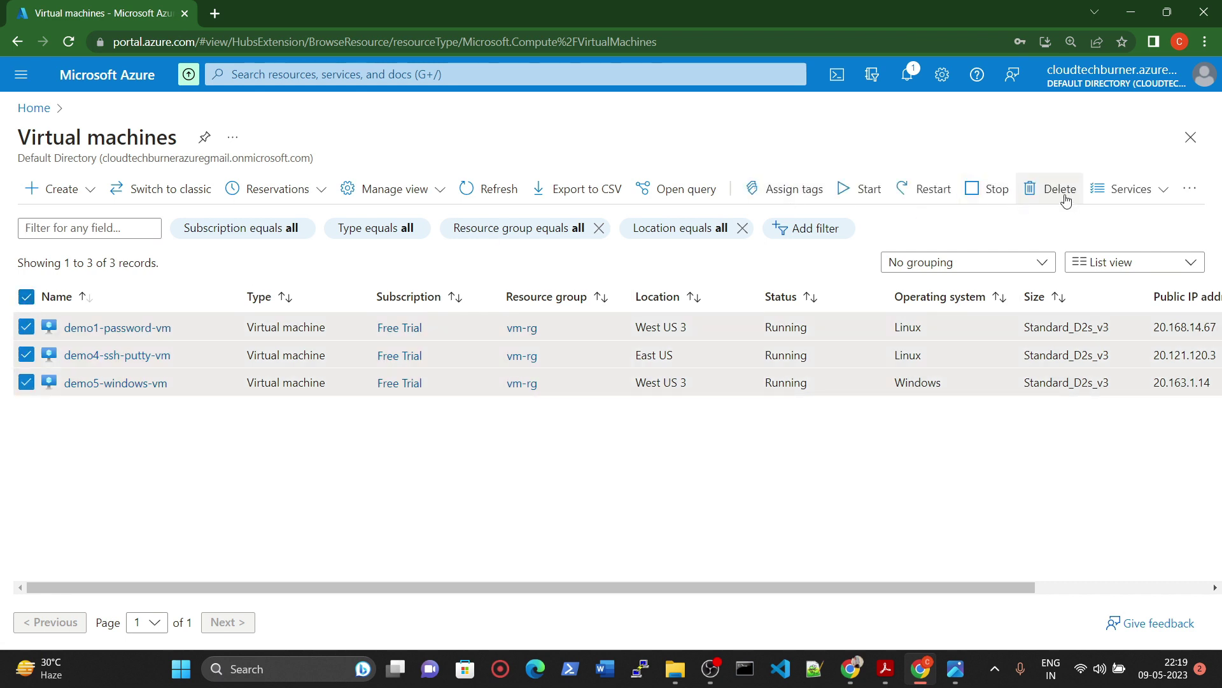